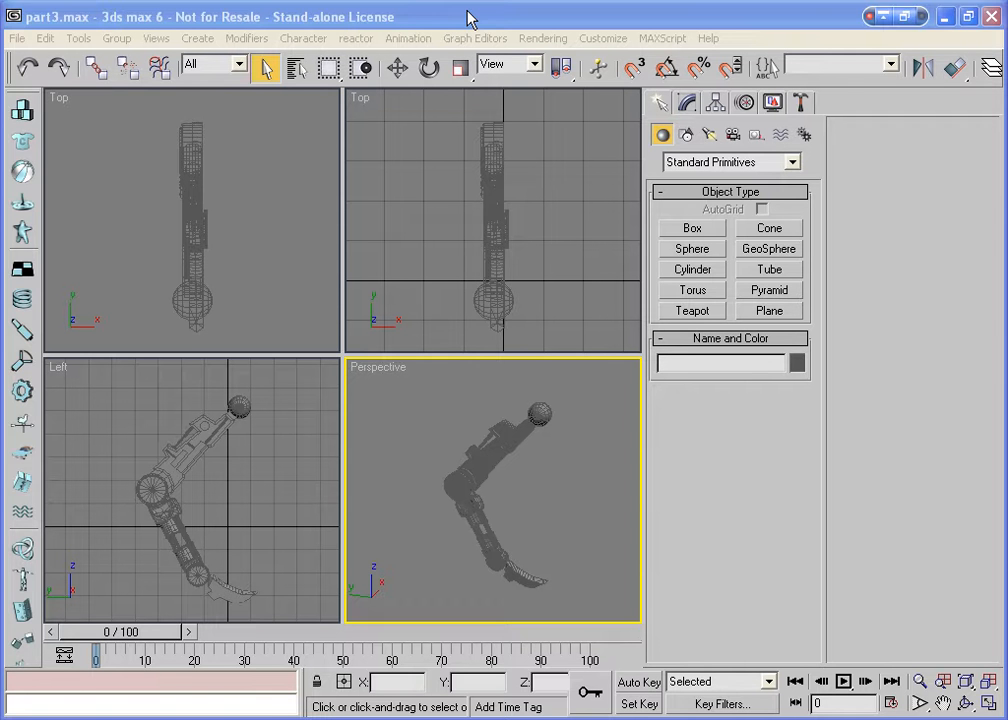
Create a long flat box beside the leg's upper ball joint in the Left view, about 38 long, 298 wide and 86 high.
left_click(178, 432)
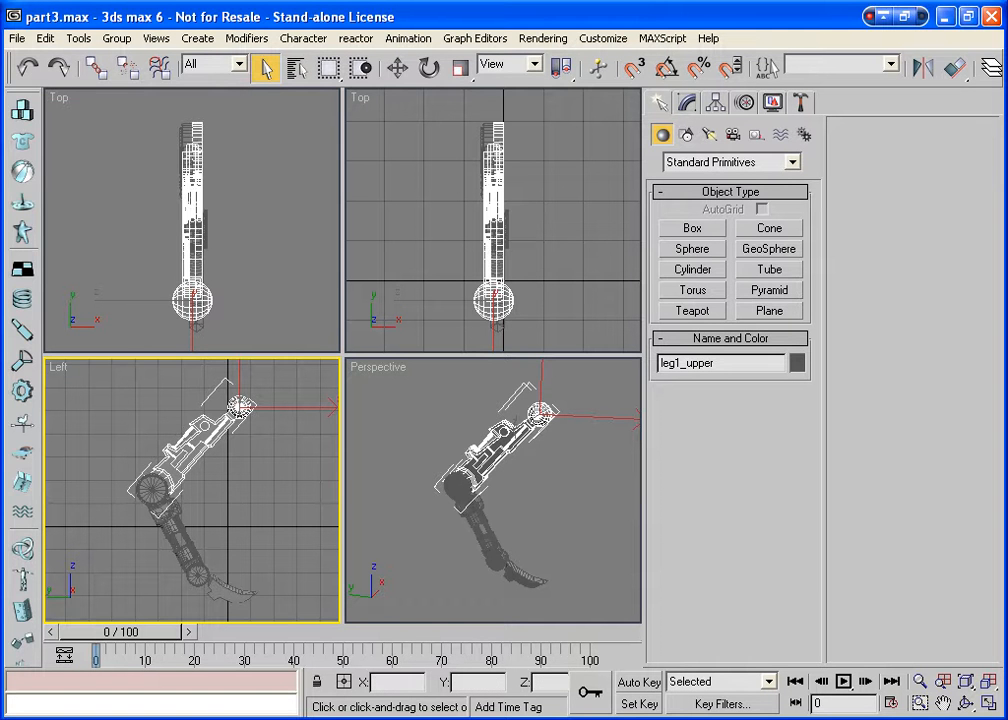
key("alt+w")
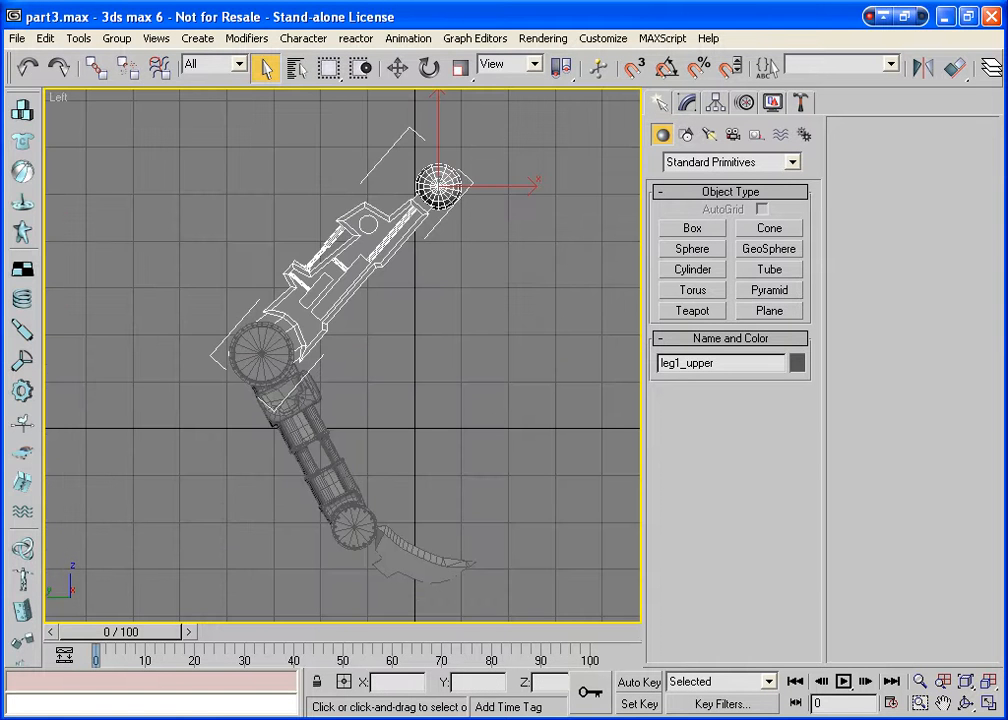
left_click(943, 703)
left_click_drag(547, 236, 241, 380)
scroll(287, 333, "up", 3)
scroll(249, 392, "down", 2)
scroll(245, 382, "down", 2)
right_click(308, 356)
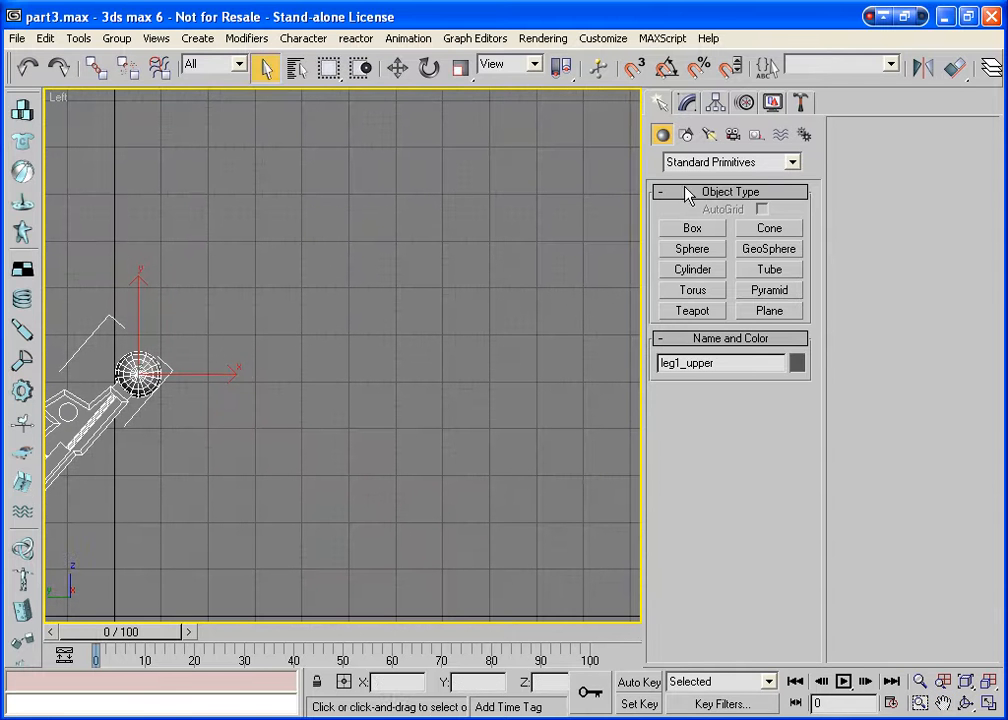
left_click(692, 229)
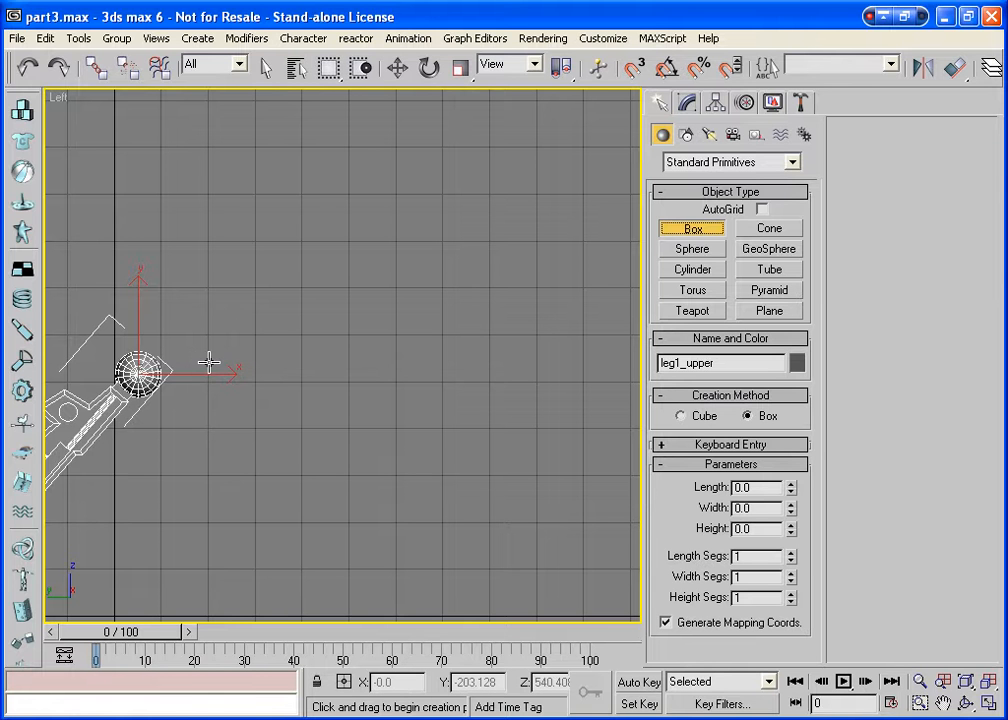
left_click_drag(209, 362, 349, 380)
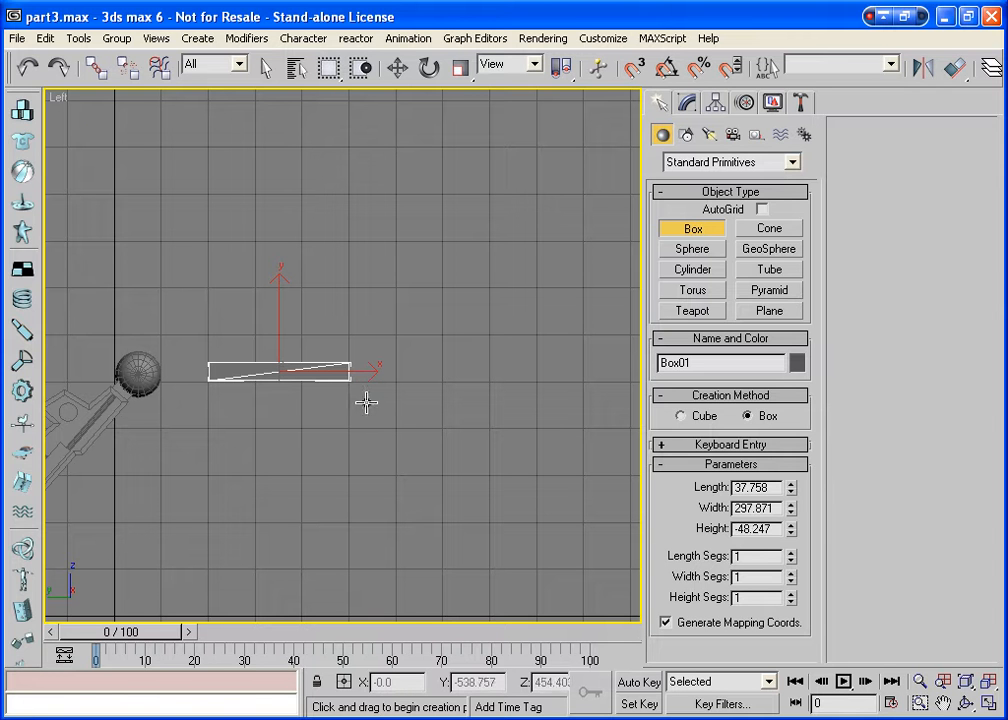
right_click(345, 340)
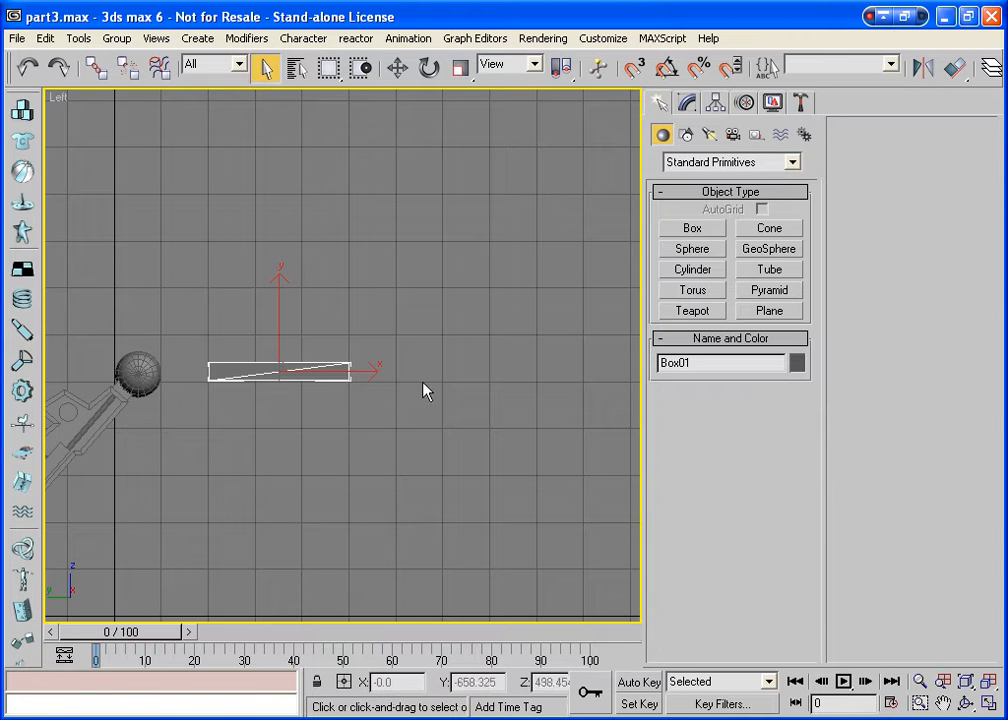
Frame the box in the Top view and increase its height to about 137.
key("alt+w")
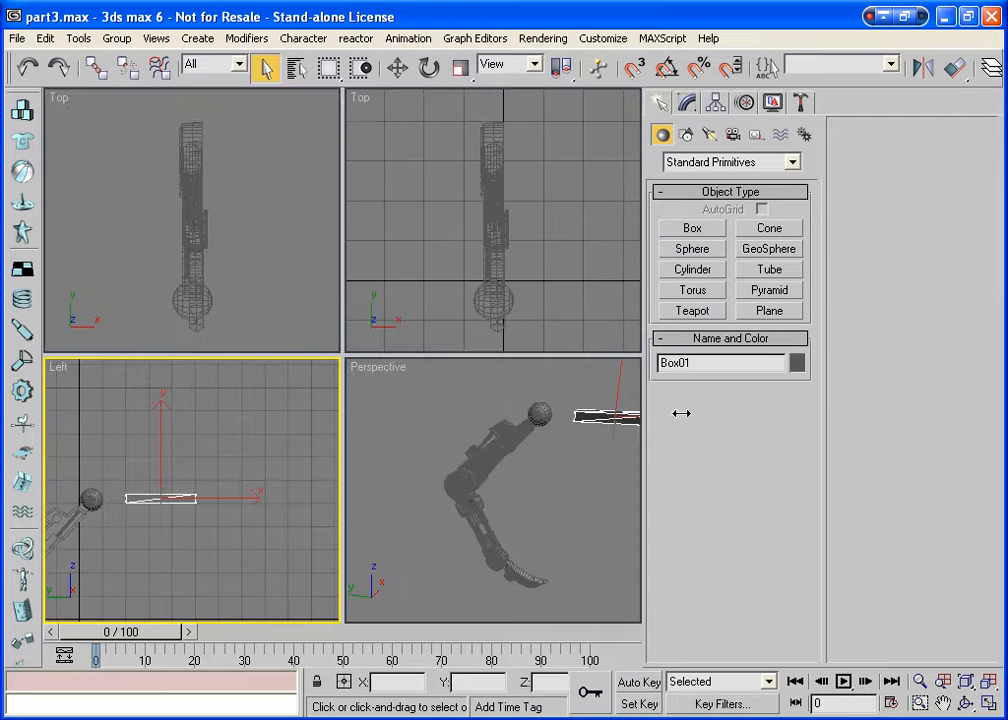
right_click(362, 108)
key("alt+w")
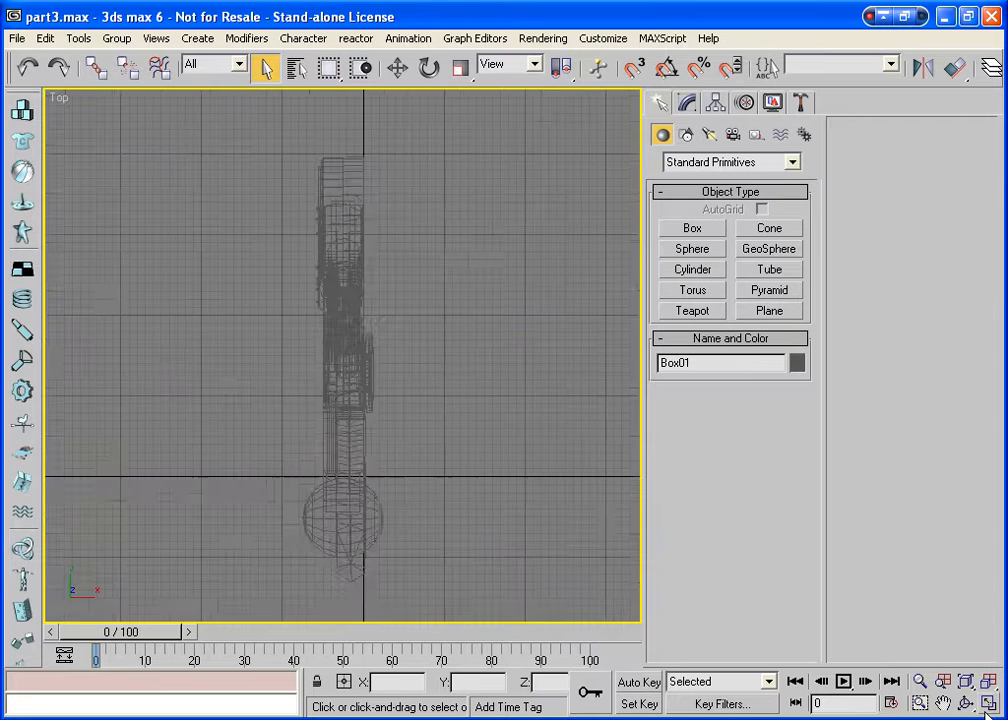
left_click(988, 682)
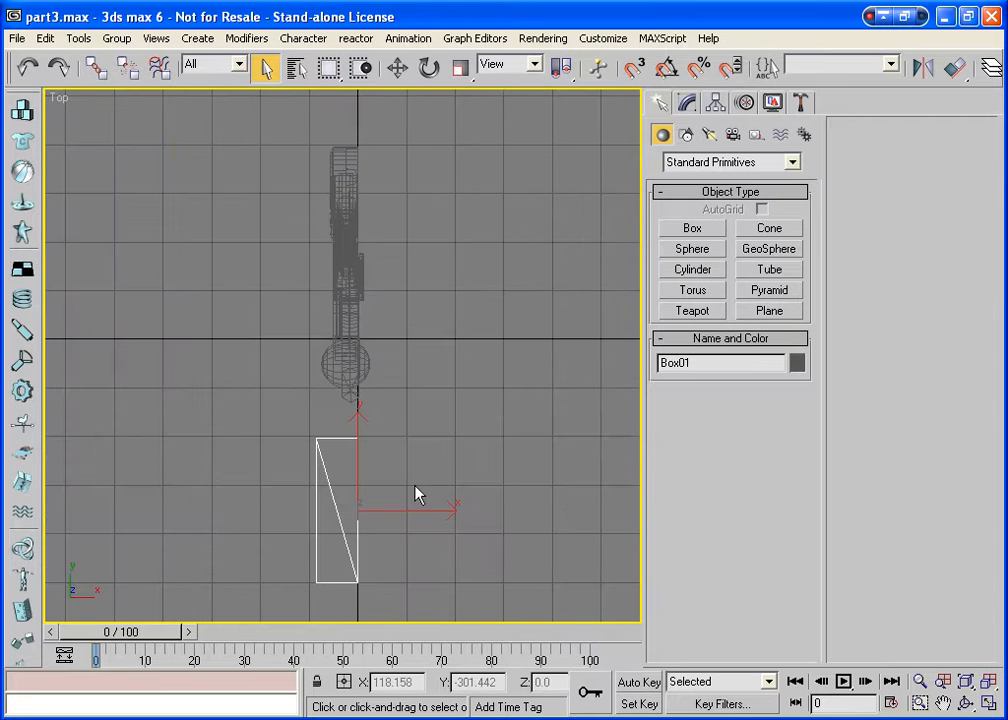
left_click(689, 104)
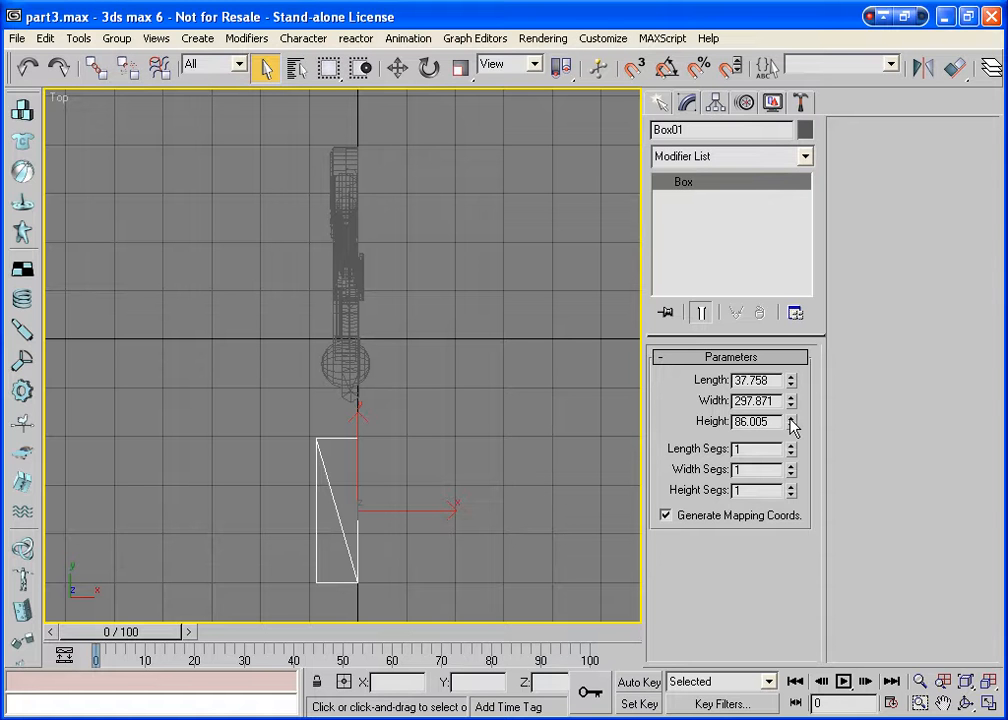
left_click_drag(793, 426, 794, 358)
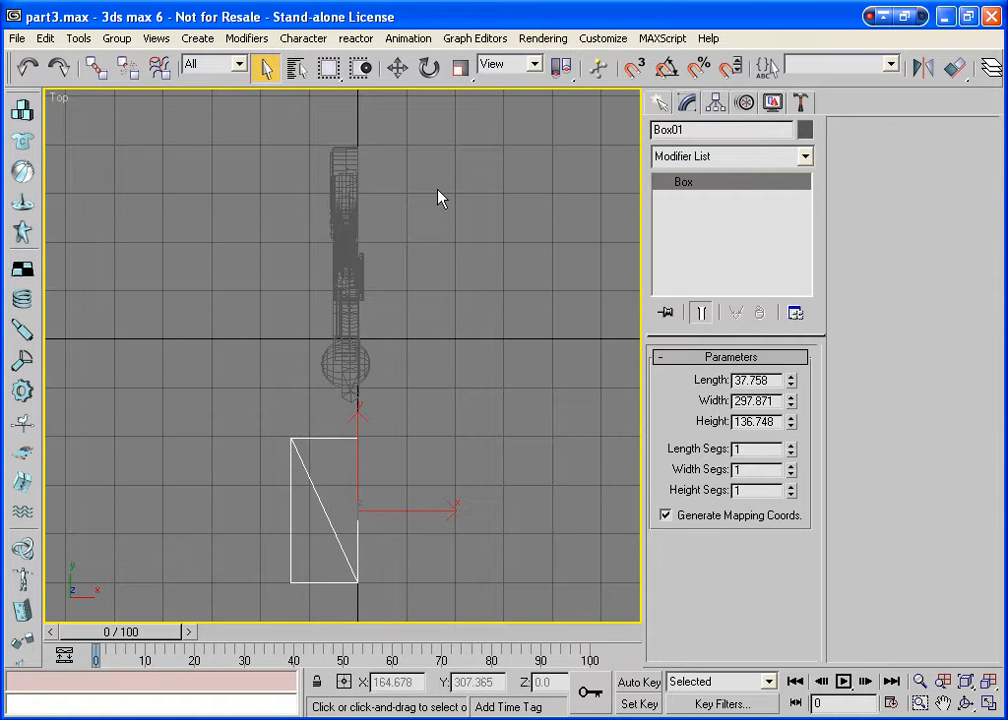
Move the box along X to about 40 so that it lines up centrally with the leg in the Top view.
left_click(397, 67)
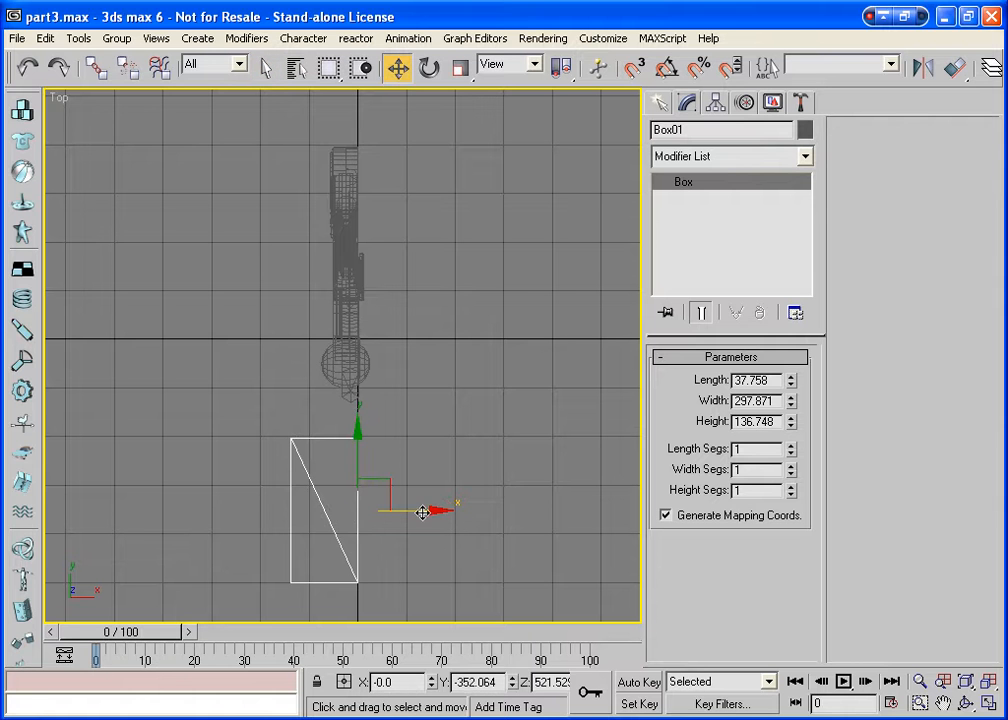
left_click_drag(421, 510, 442, 541)
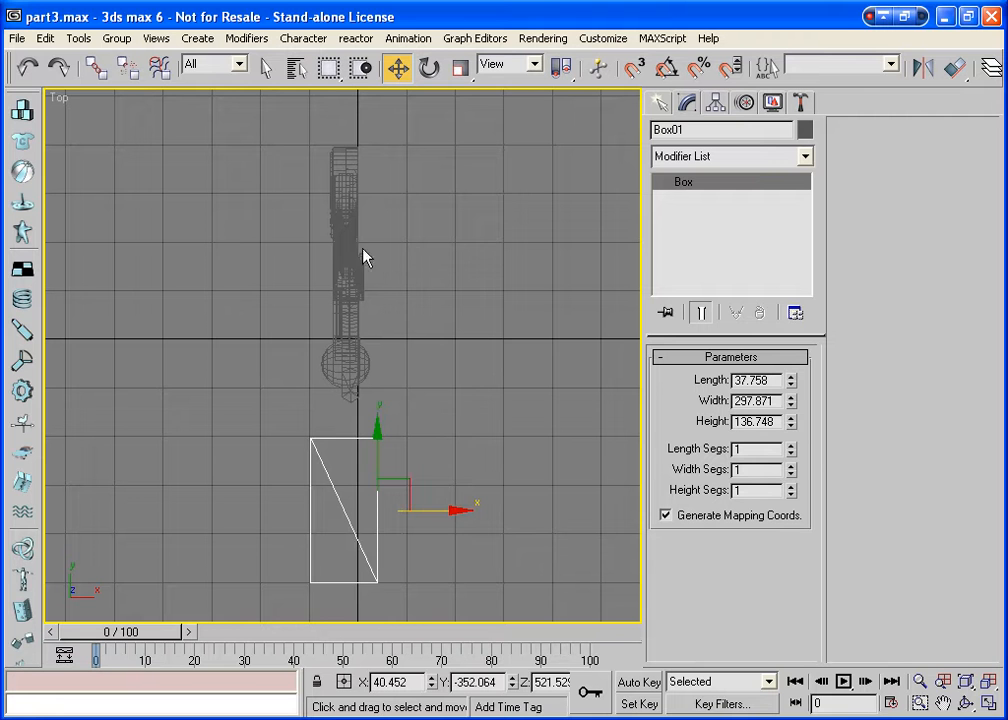
left_click_drag(436, 513, 434, 515)
Center the box's pivot point to the object, leaving pivot editing off.
left_click(719, 104)
left_click(700, 226)
left_click(706, 330)
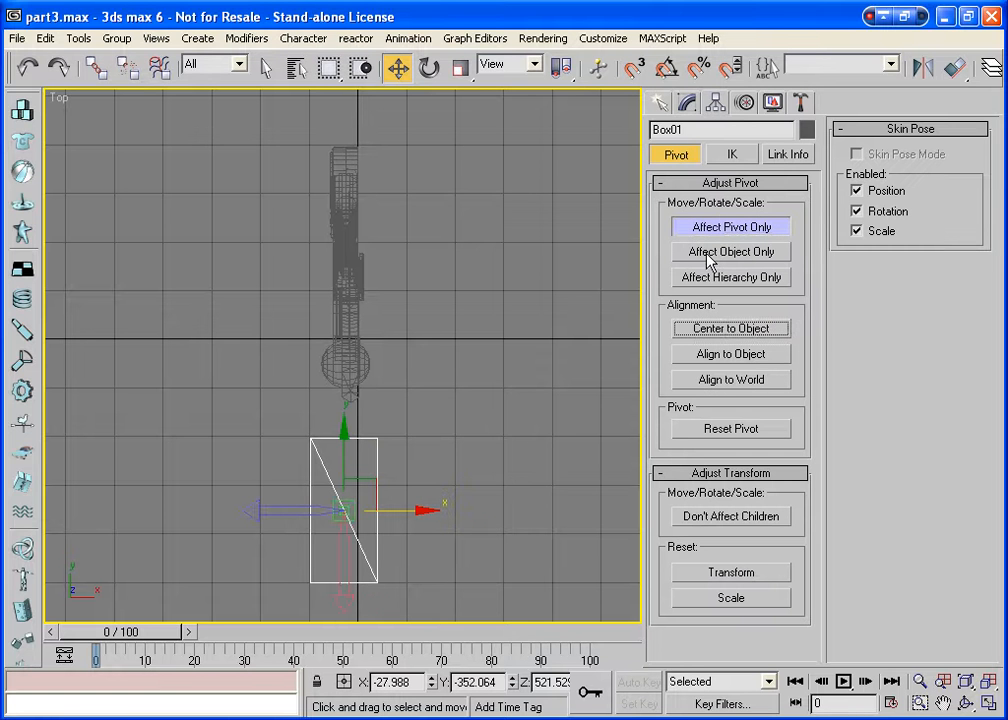
left_click(726, 226)
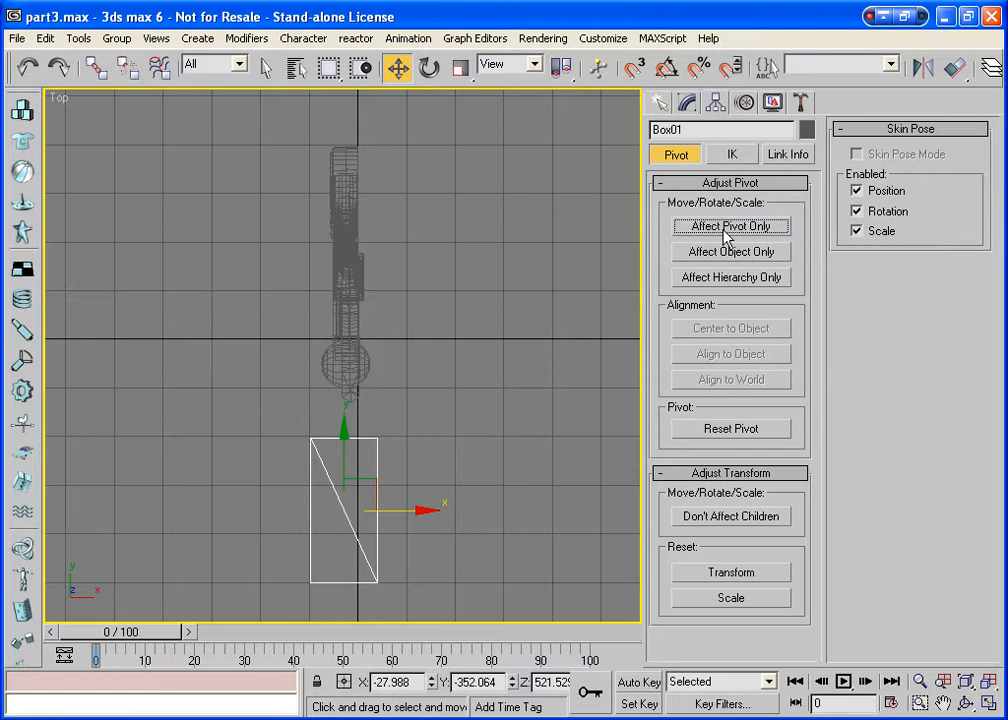
Scale the box to about 154% along the Top view's X axis and convert it to an Editable Poly.
left_click(460, 67)
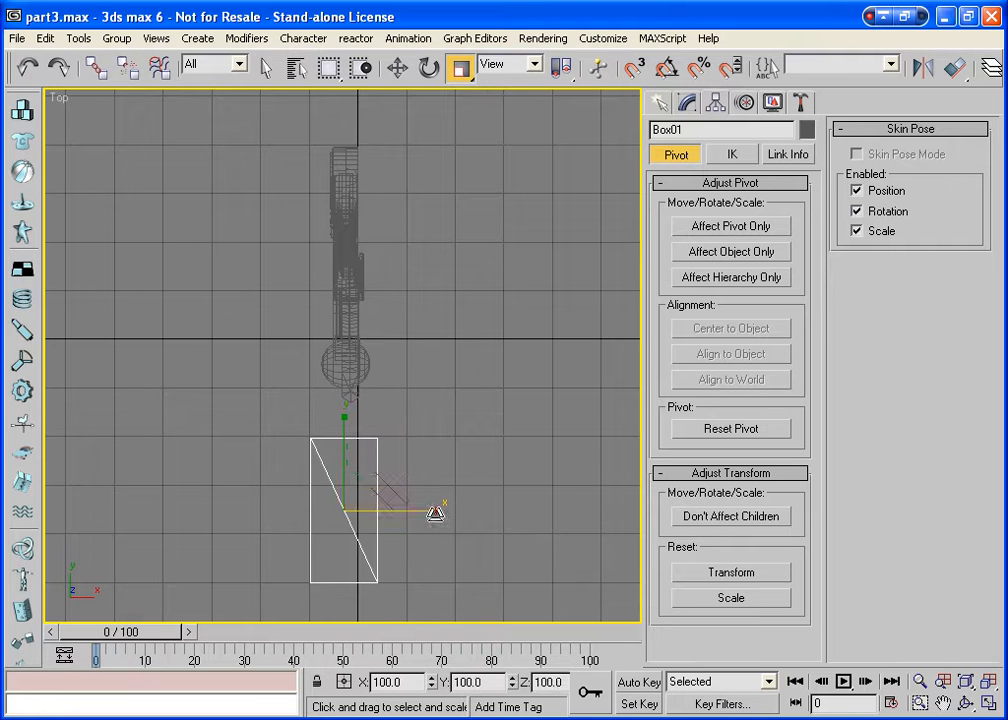
left_click_drag(436, 513, 475, 568)
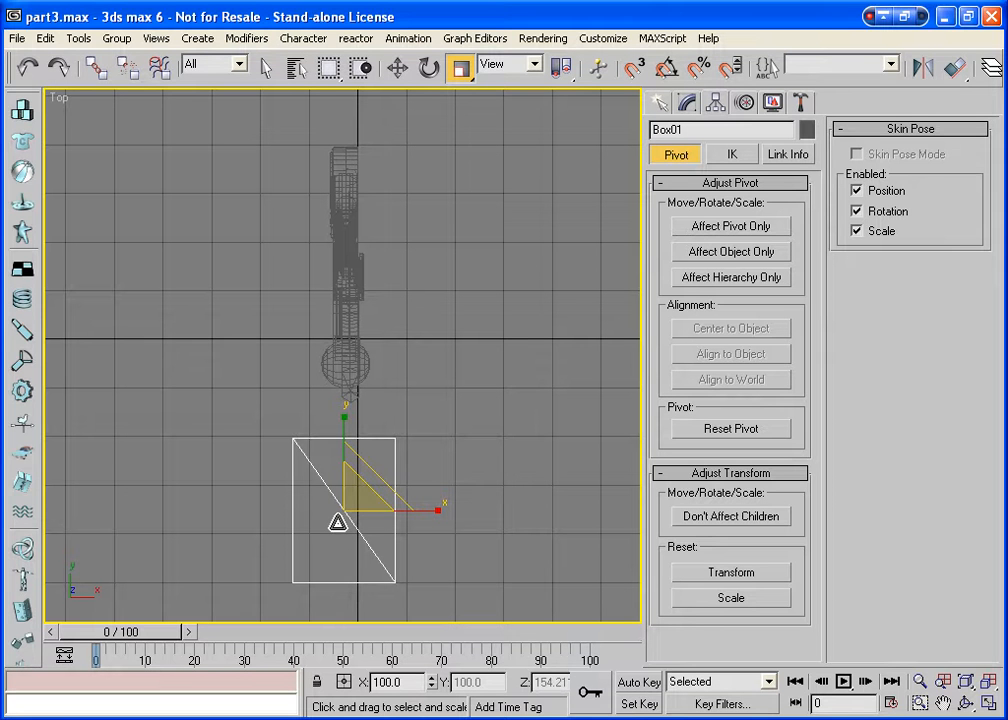
right_click(385, 489)
mouse_move(440, 616)
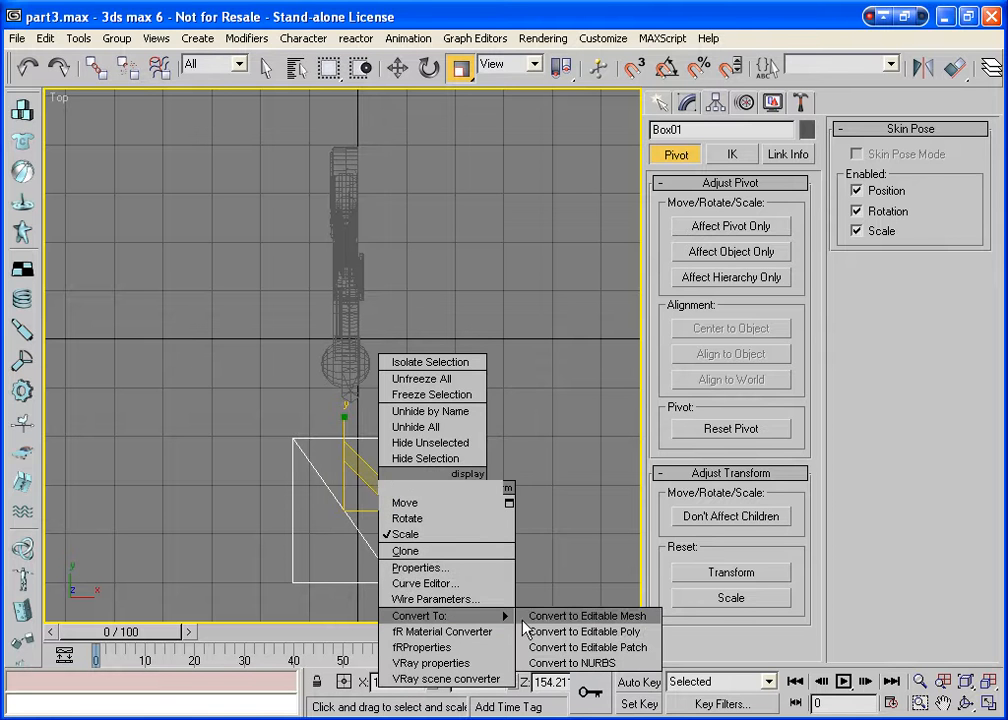
left_click(539, 630)
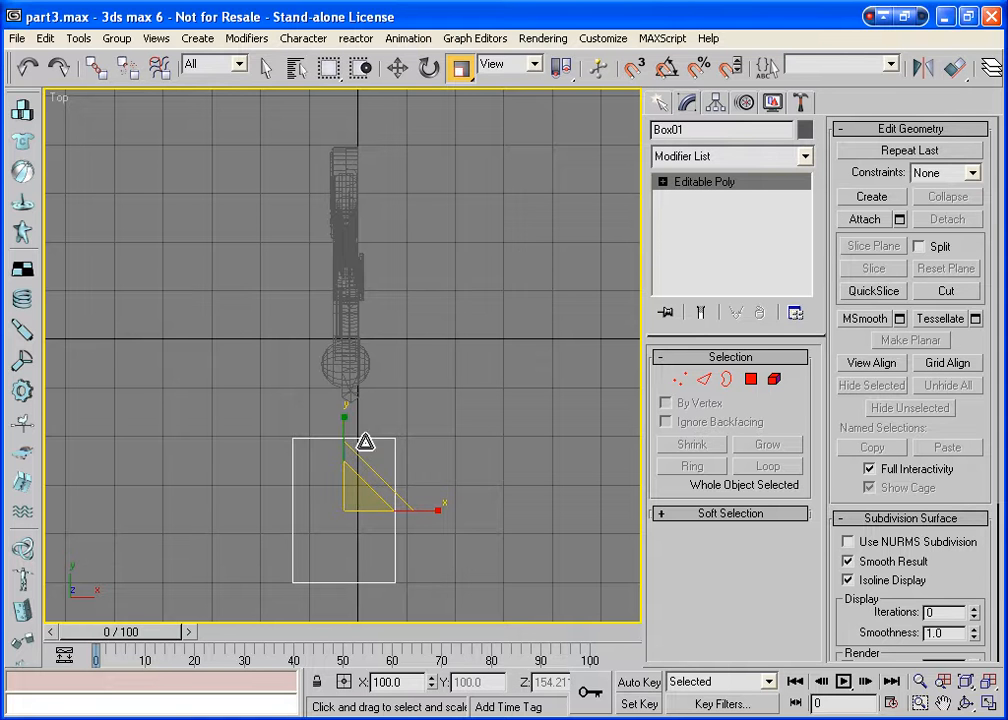
Apply an XForm modifier to the box, collapse it back to an Editable Poly and reselect the box.
left_click(742, 160)
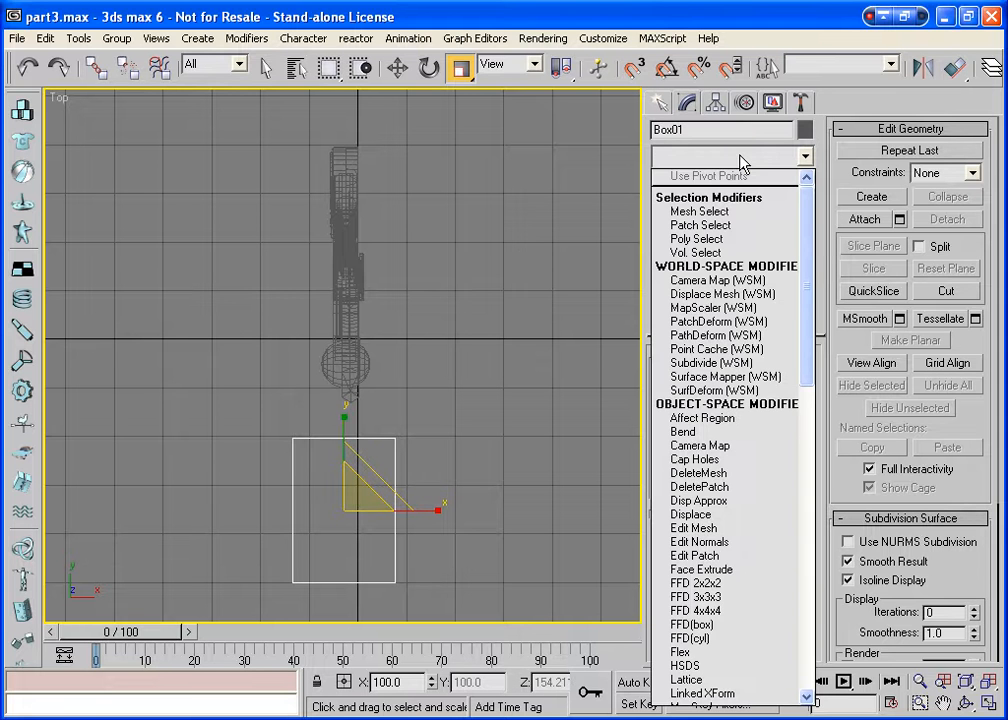
key("x")
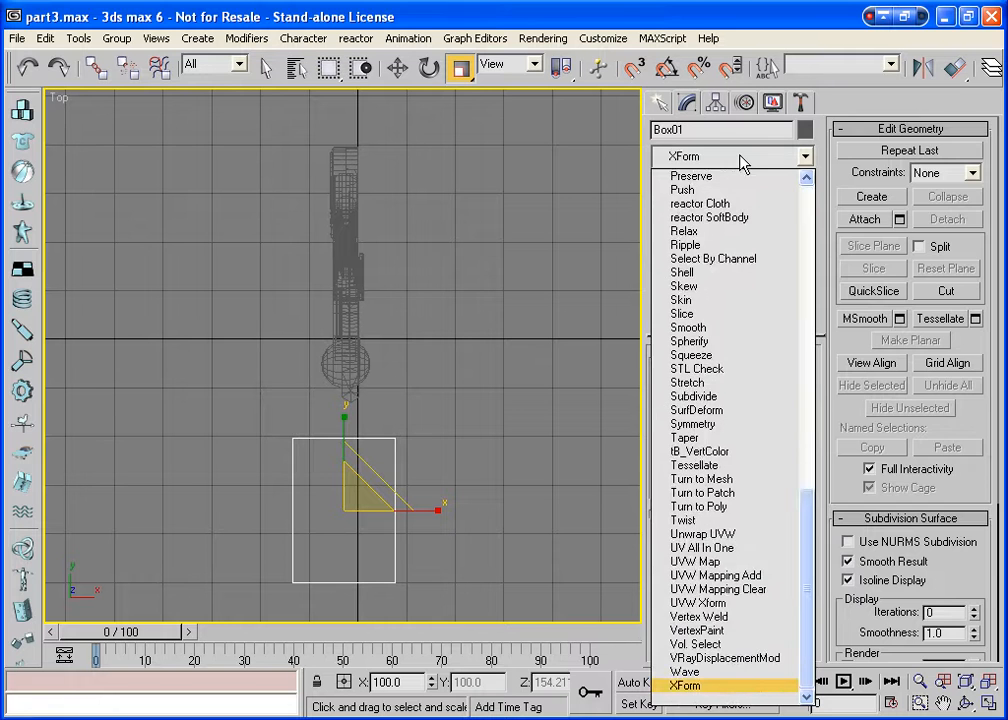
key("Return")
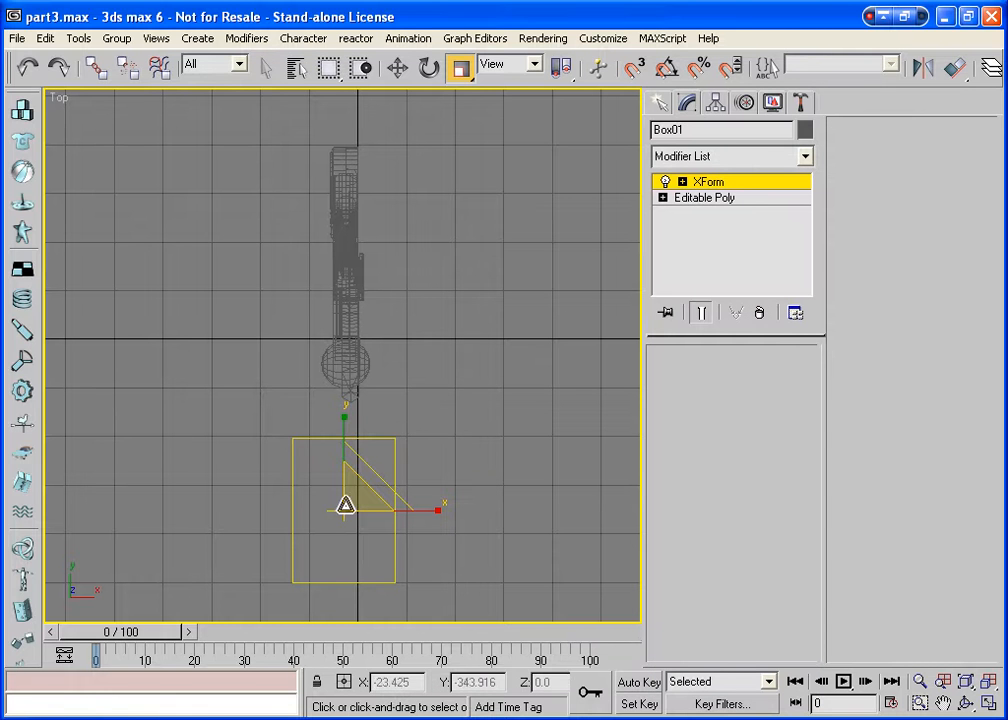
right_click(345, 505)
mouse_move(367, 636)
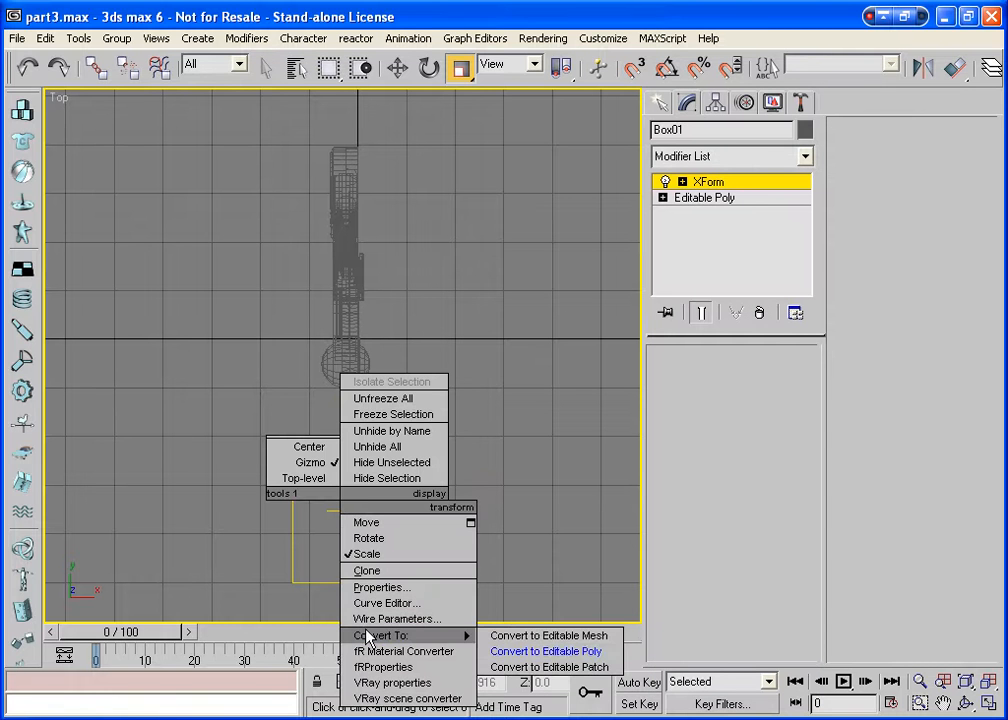
left_click(540, 651)
left_click(526, 455)
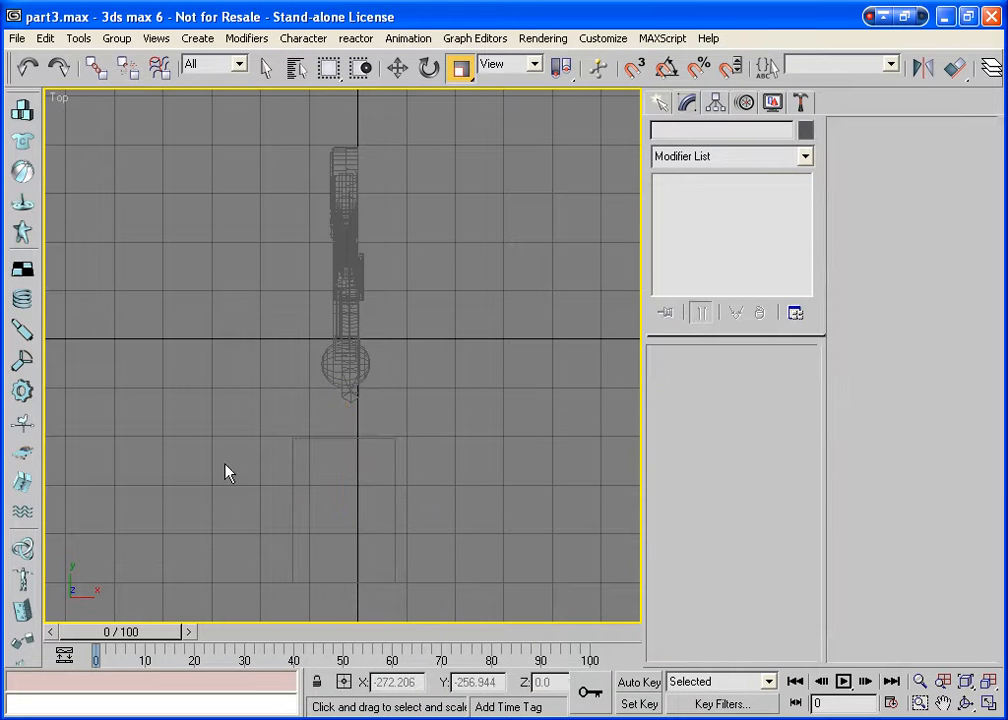
left_click(394, 470)
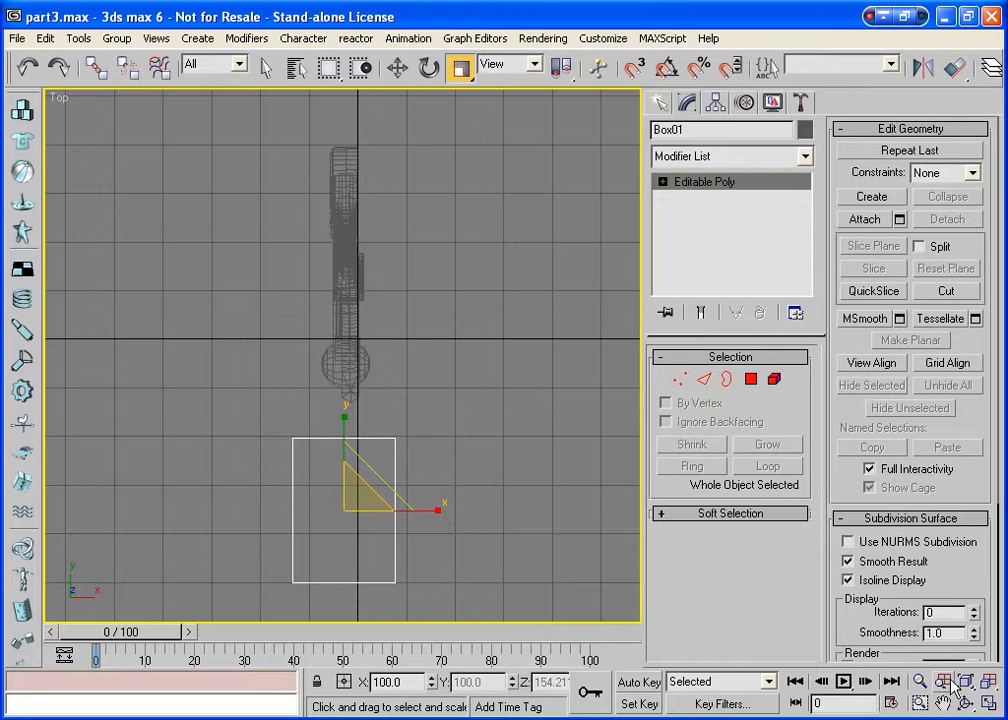
Frame the gap between the ball joint and the box in the maximized Left view and start a Tube primitive.
key("alt+w")
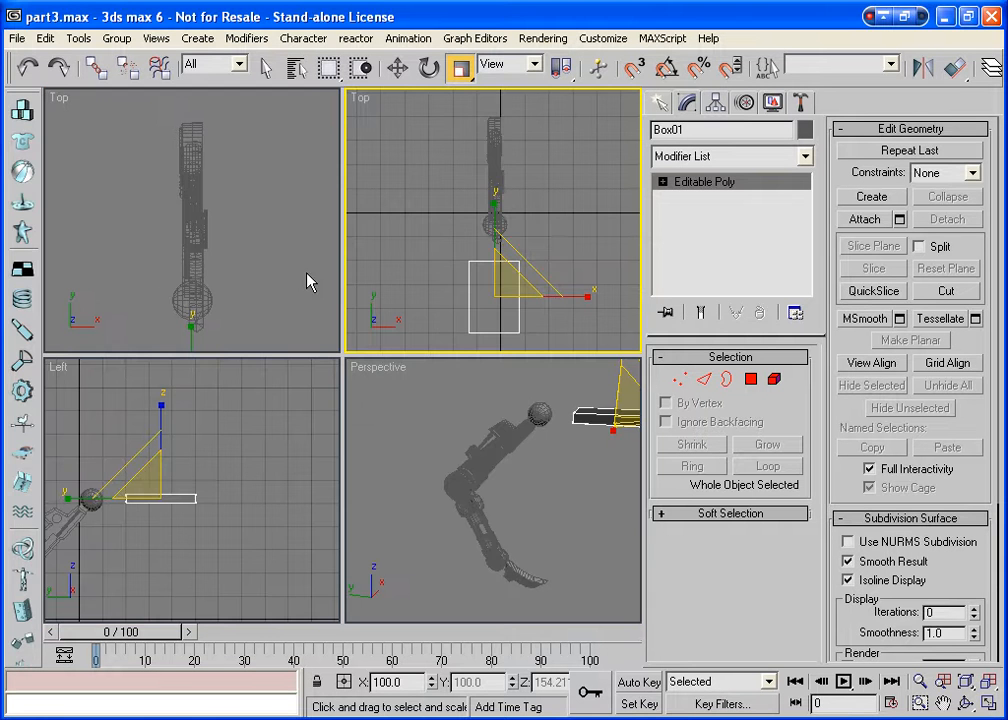
right_click(108, 460)
left_click(120, 565)
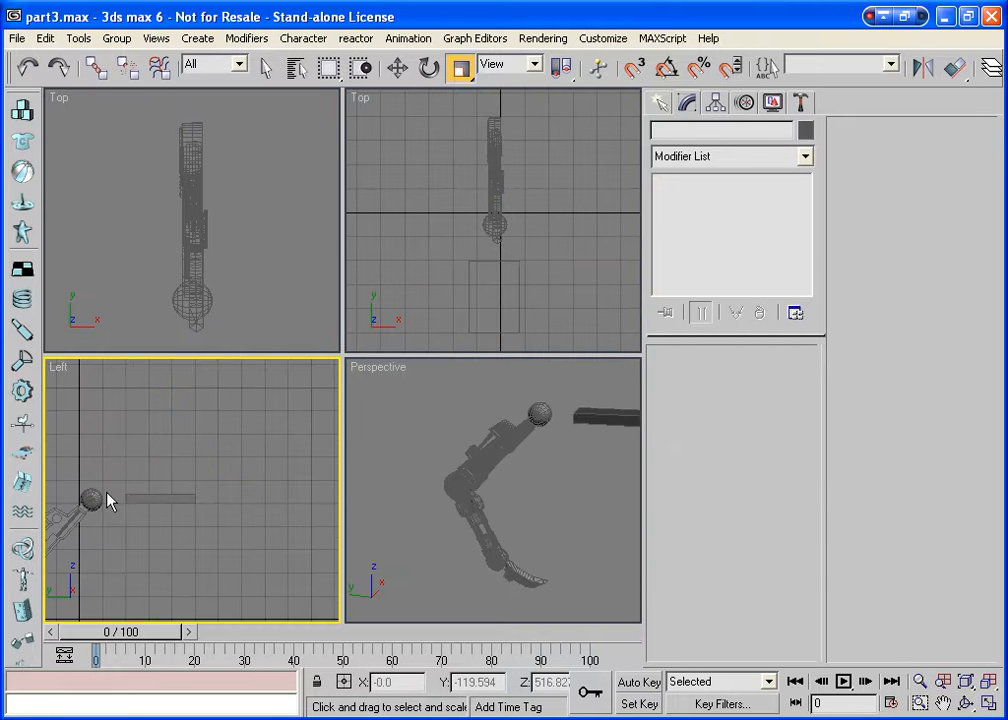
scroll(106, 500, "up", 5)
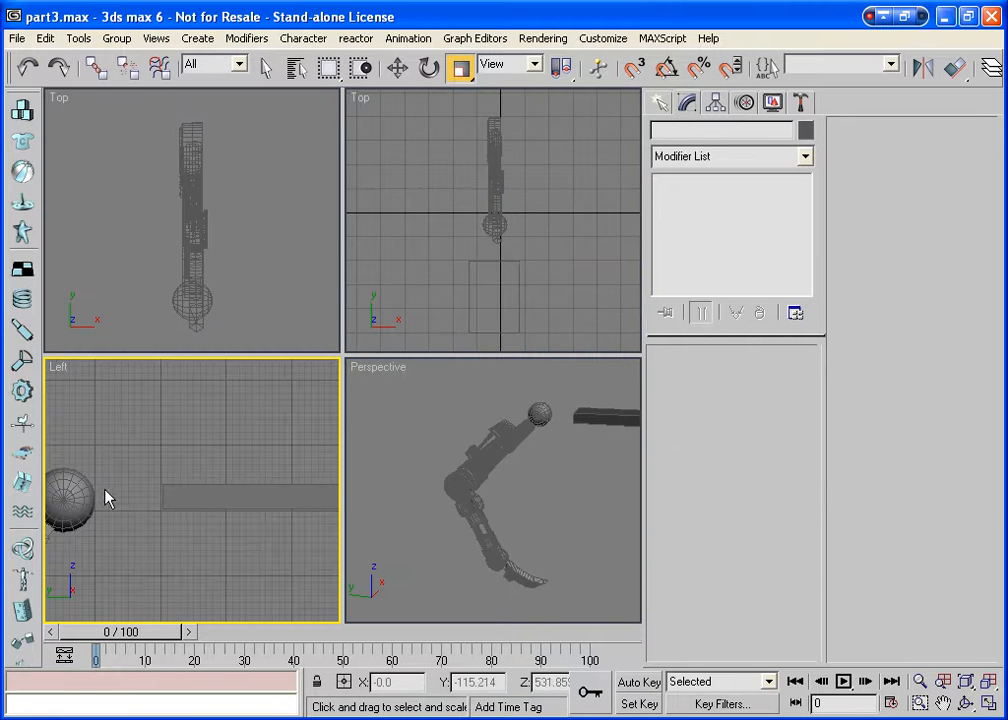
key("alt+w")
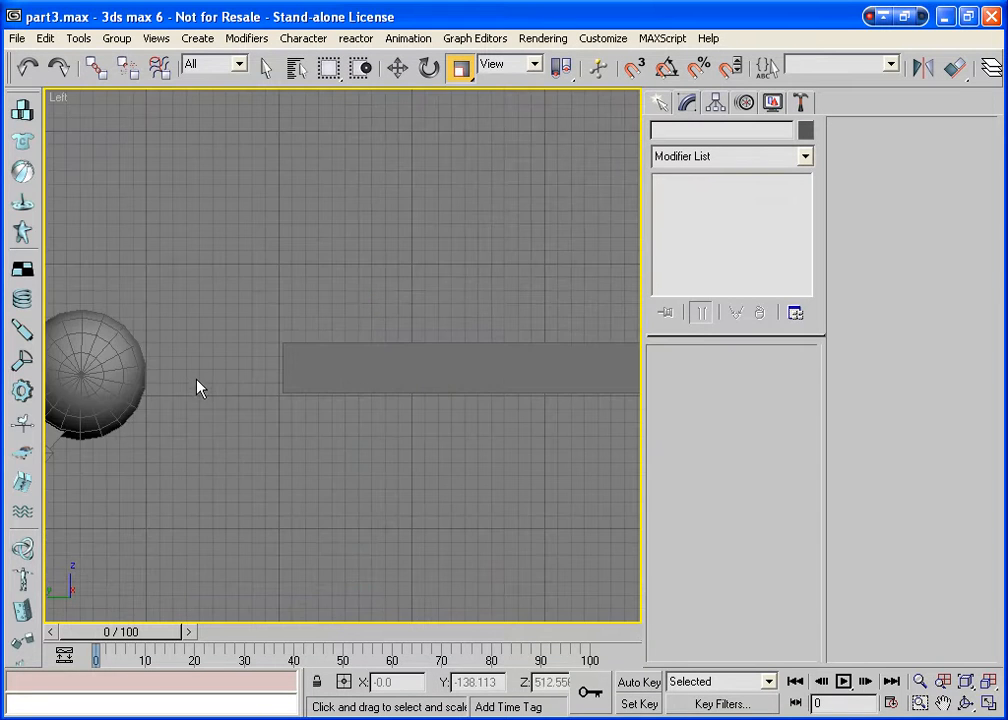
scroll(183, 367, "up", 2)
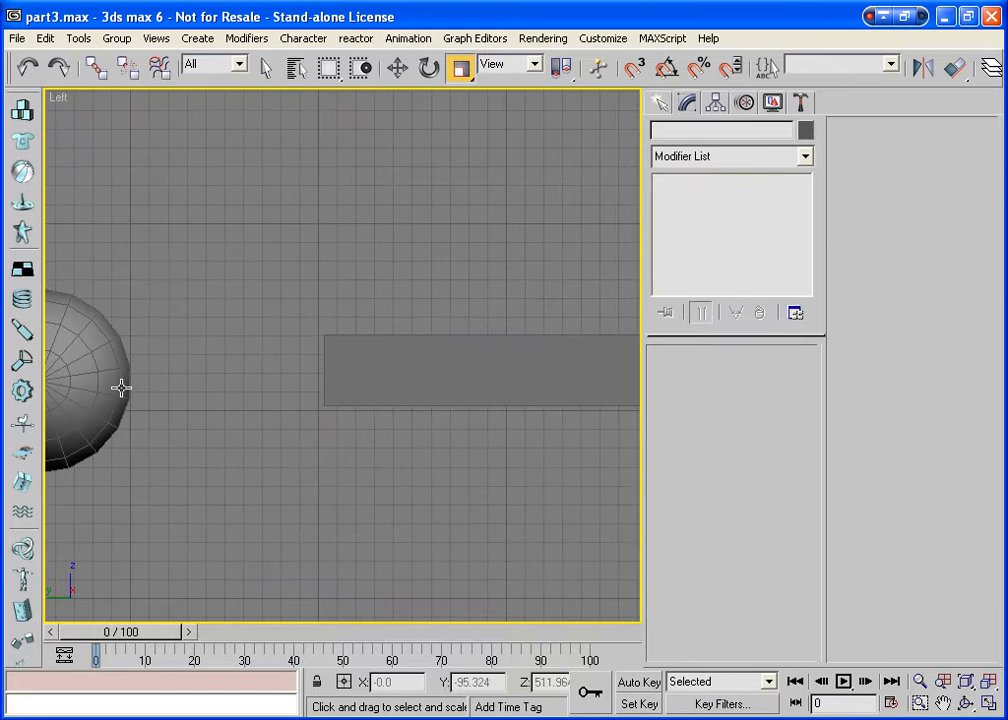
left_click(660, 104)
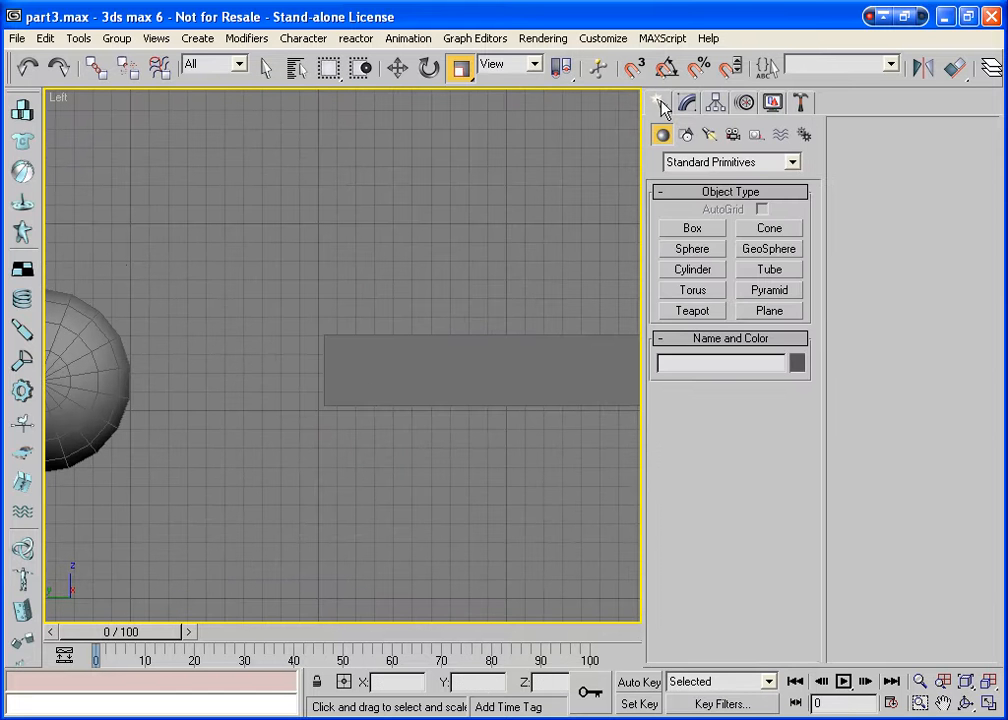
left_click(770, 270)
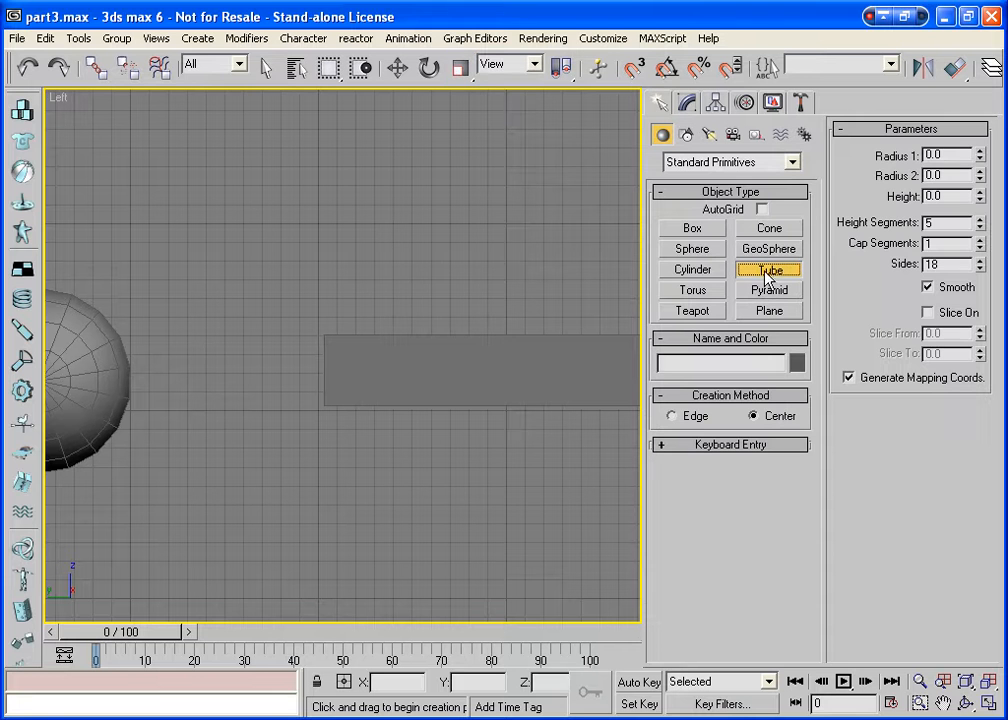
left_click(188, 372)
left_click_drag(190, 375, 188, 466)
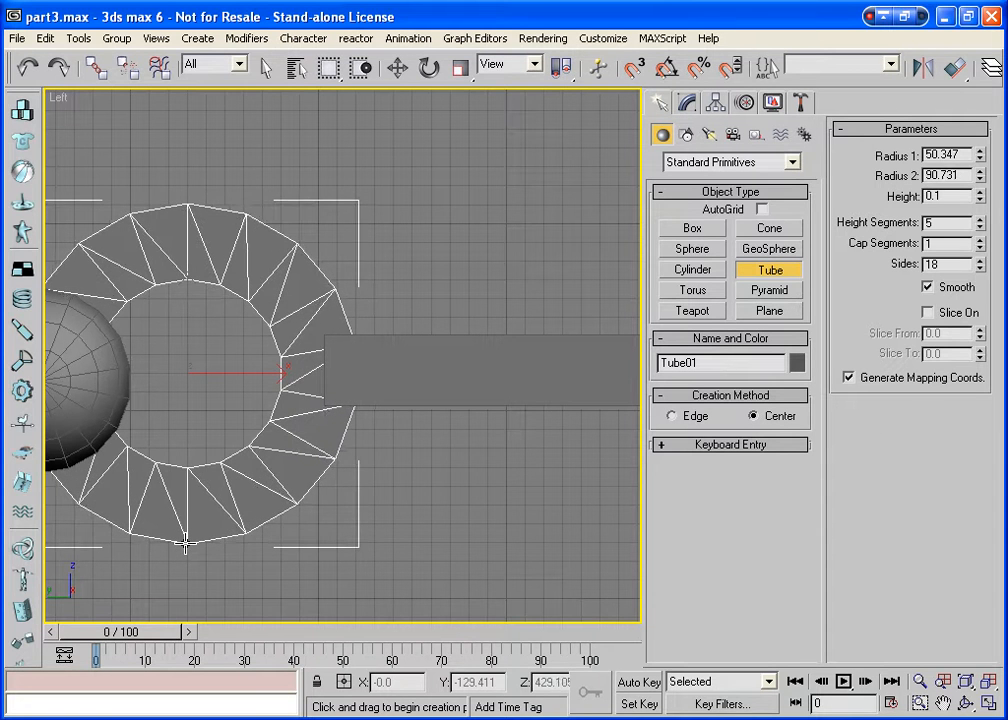
right_click(186, 543)
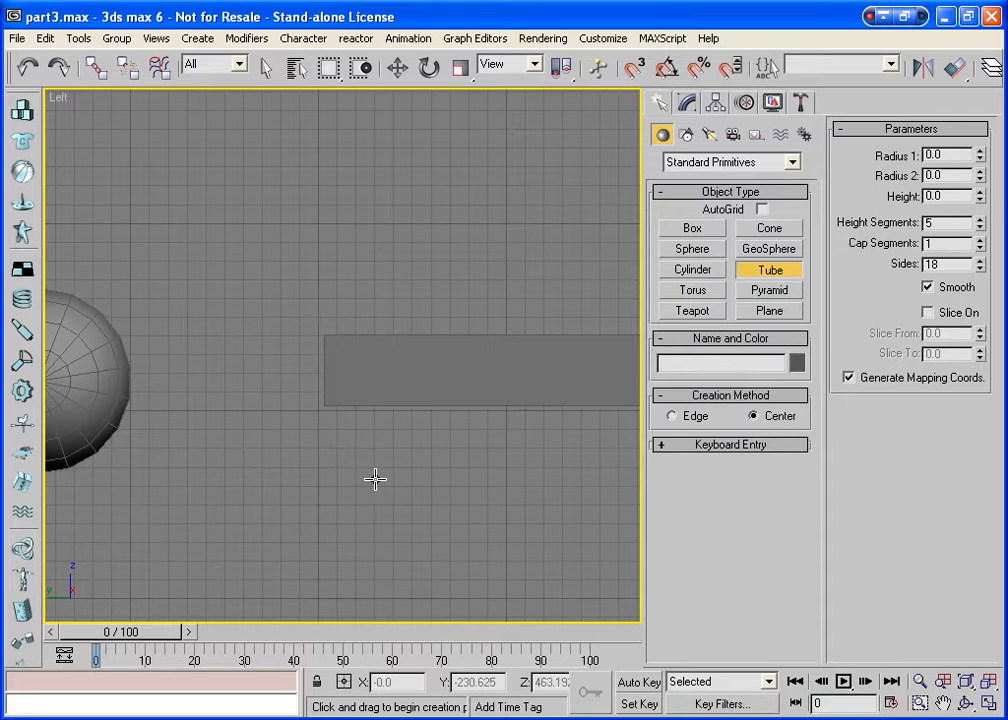
Create a tube in the Left view between the ball joint and the box, with radii about 44 and 90 and height about 20.
left_click_drag(172, 405, 172, 460)
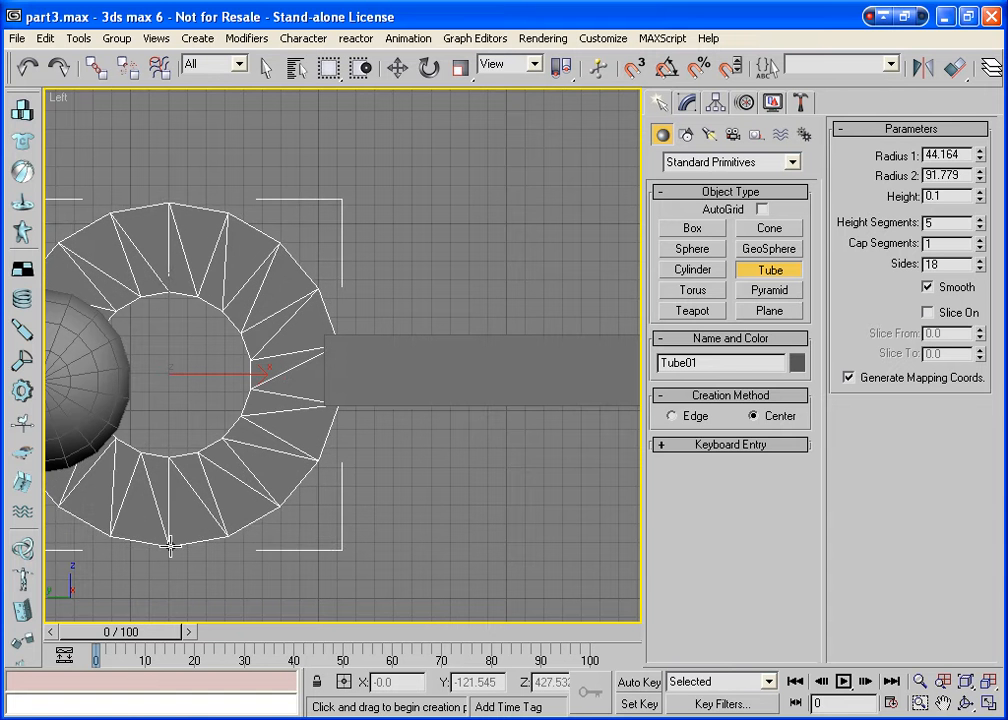
left_click(170, 543)
left_click(170, 505)
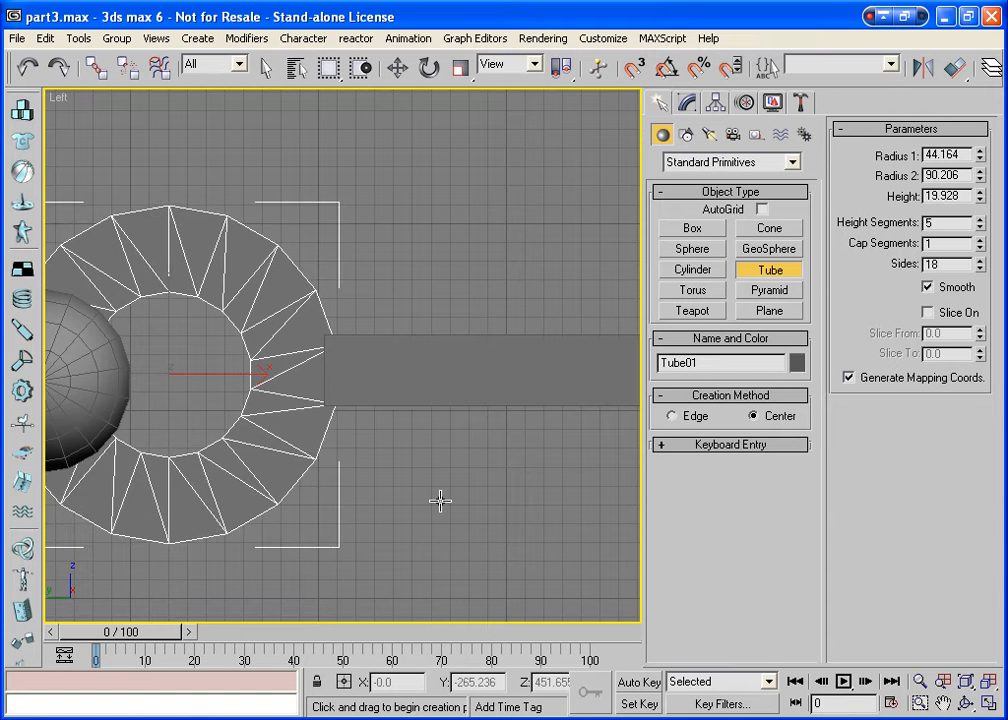
Set the tube's Radius 1 to 50, Radius 2 to 90, Height to 20 and Height Segments to 1.
left_click(684, 98)
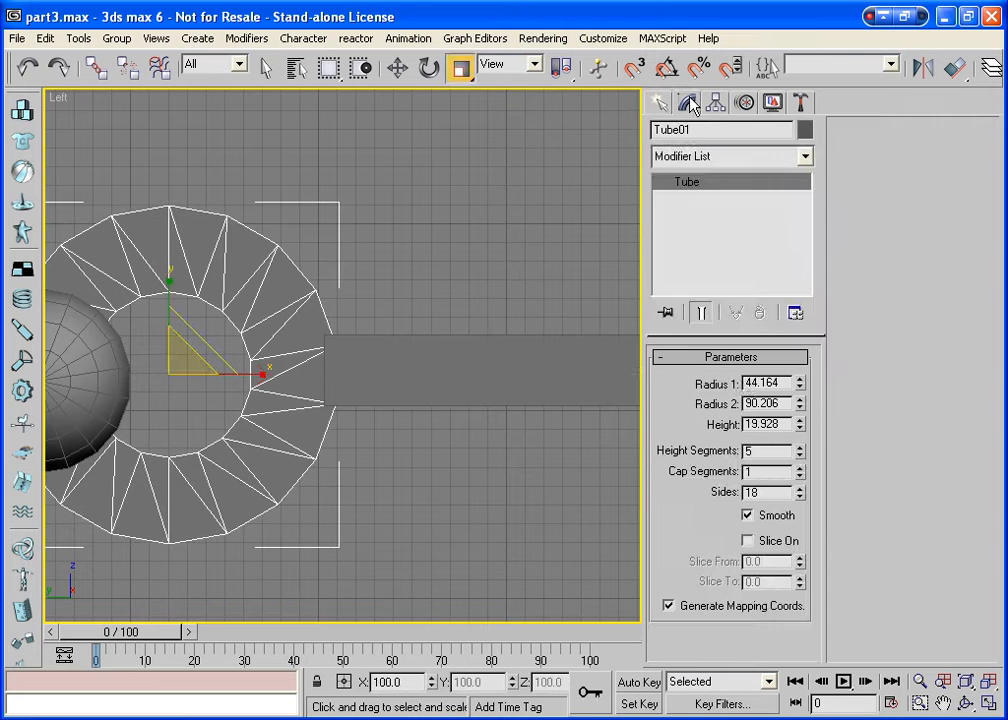
double_click(784, 381)
type("50")
key("Tab")
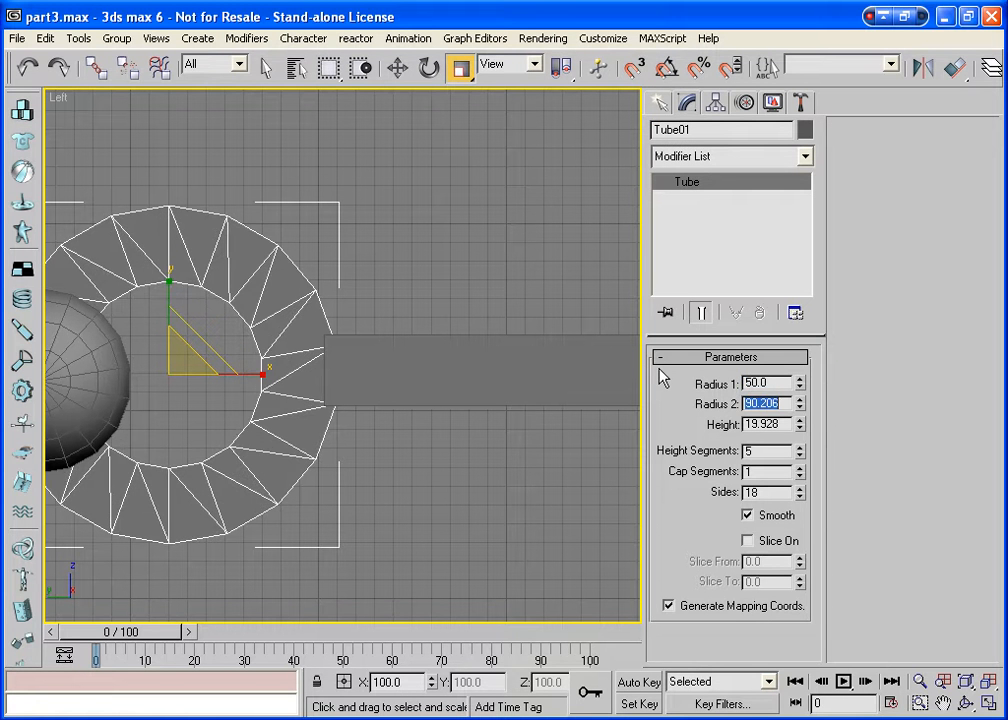
type("90")
key("Tab")
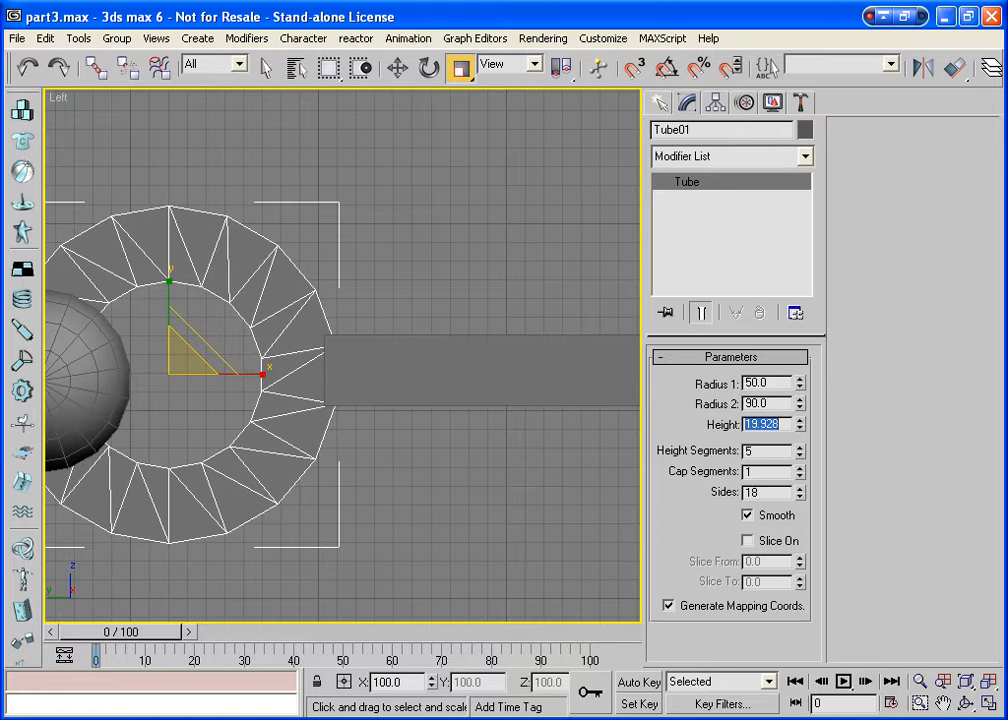
type("201")
key("Tab")
type("1")
key("Tab")
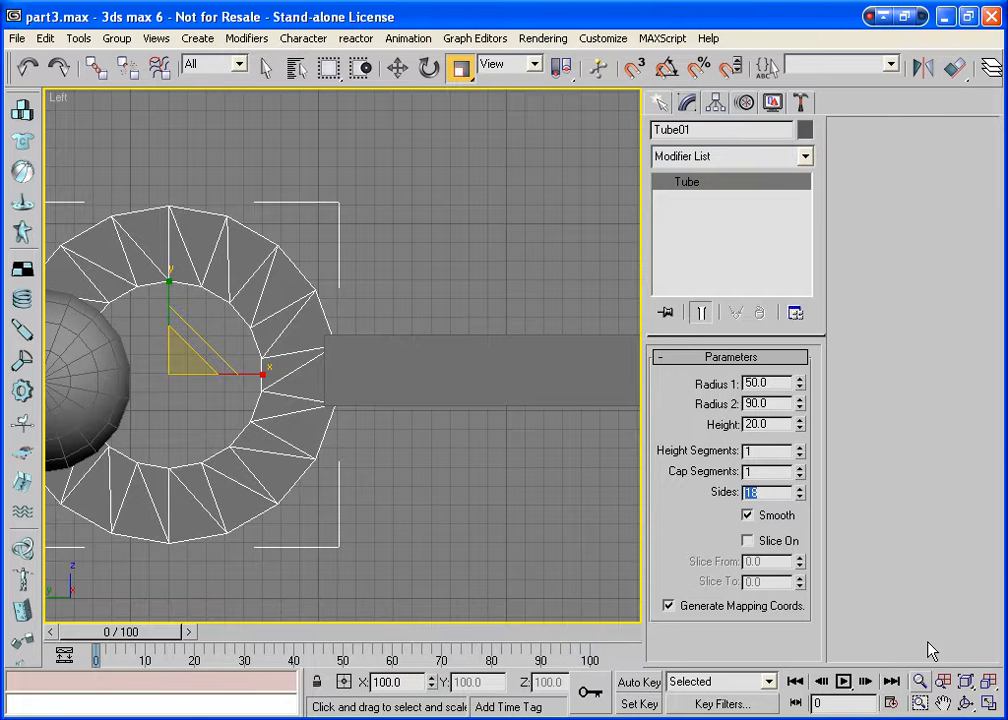
Compare the tube's thickness with the ball joint in the maximized Top view and set the tube's Height to 40.
key("alt+w")
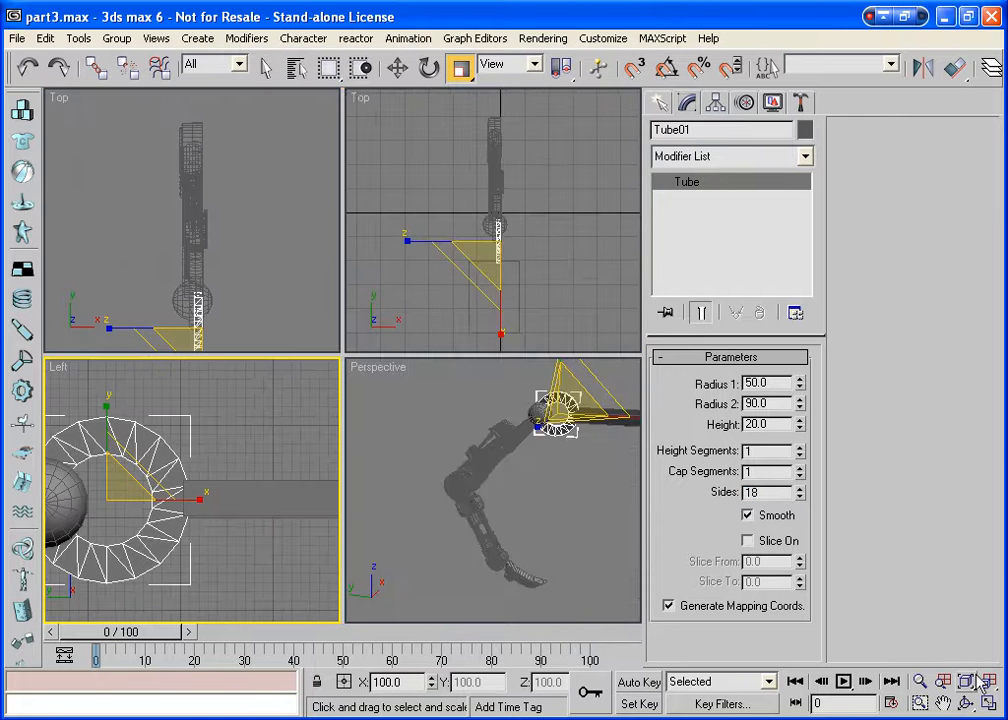
right_click(451, 243)
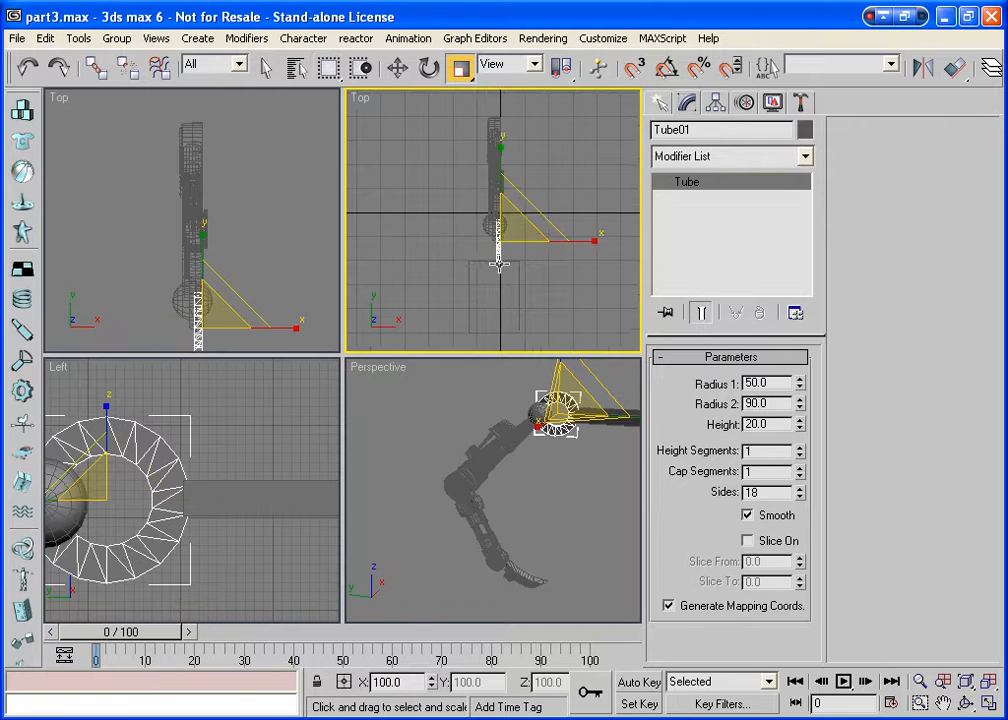
scroll(487, 258, "up", 2)
scroll(504, 252, "up", 1)
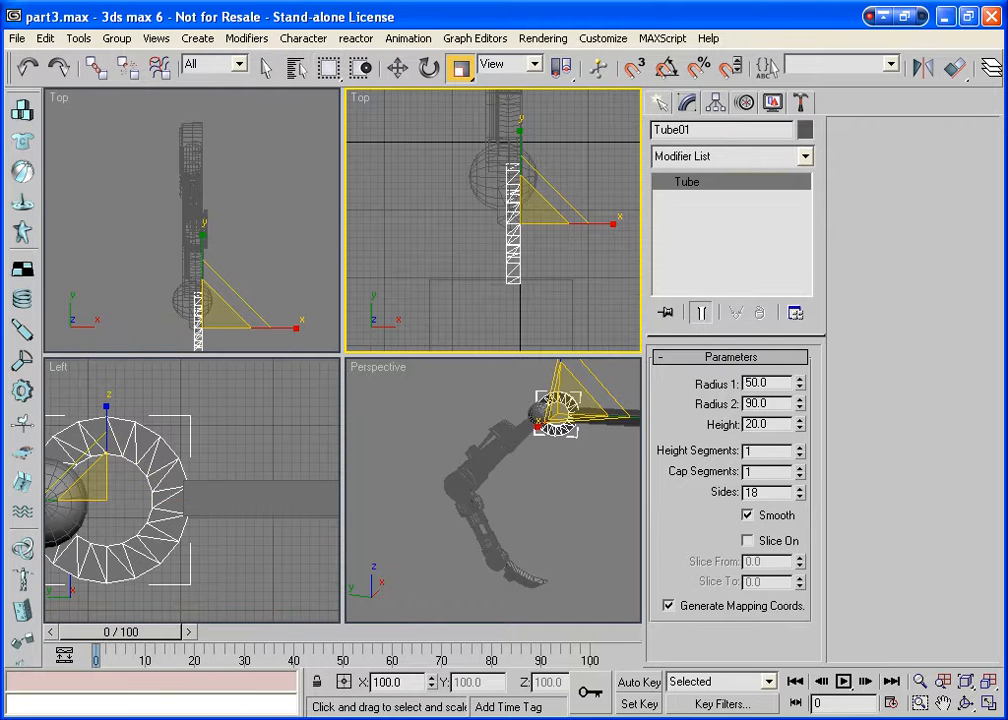
key("alt+w")
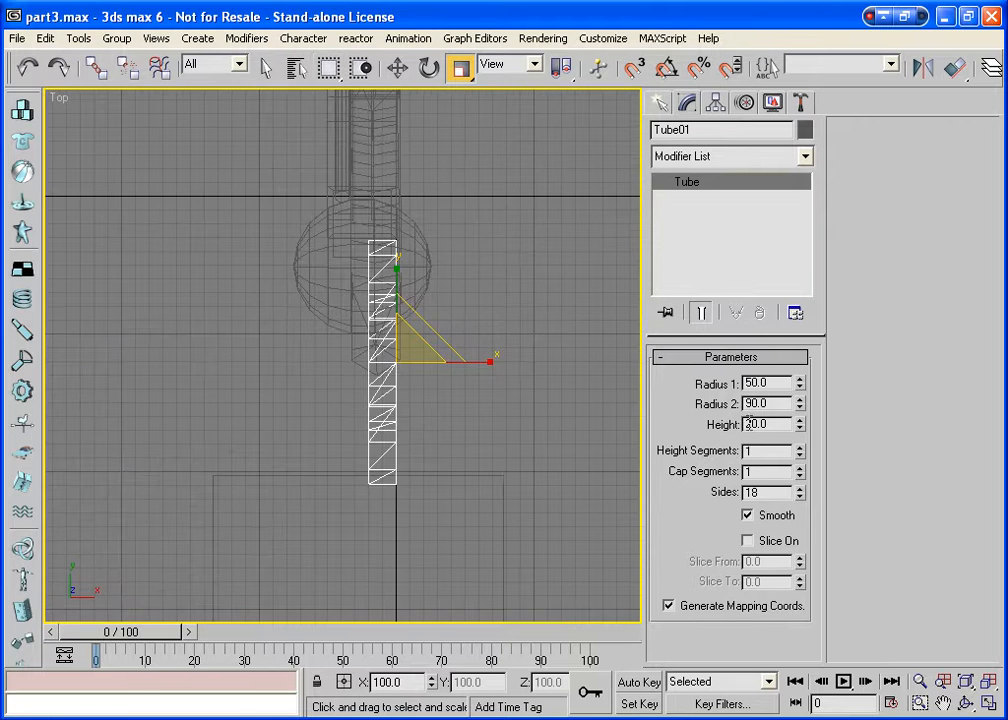
left_click_drag(775, 424, 727, 423)
type("40")
key("Return")
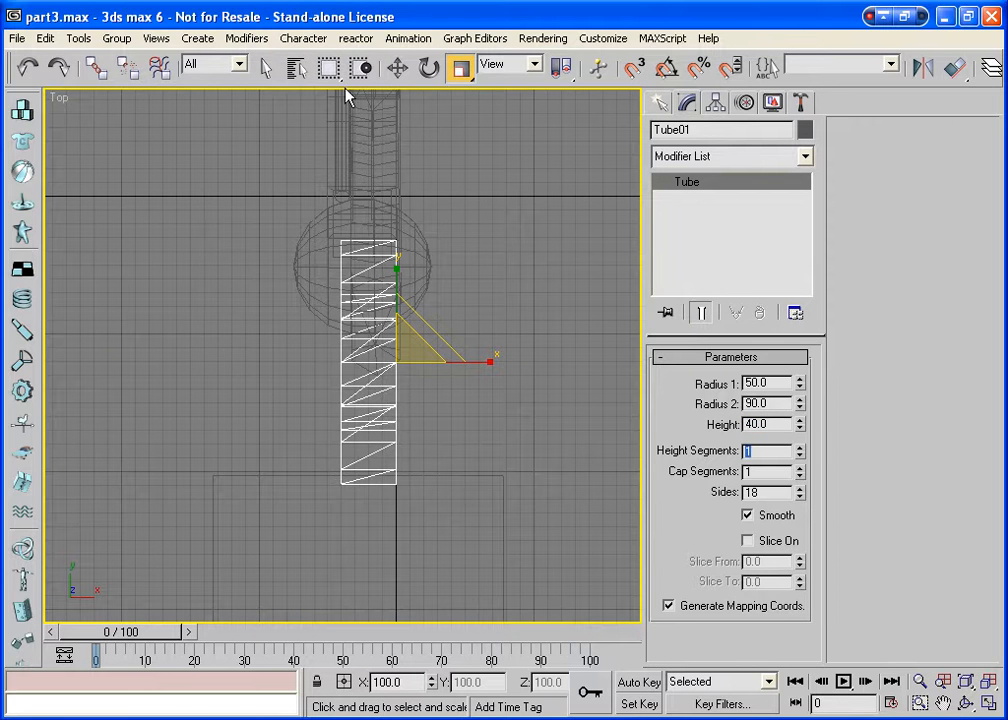
Center the tube's pivot to the object and move the tube along X to about -24.3, in line with the ball joint.
left_click(398, 68)
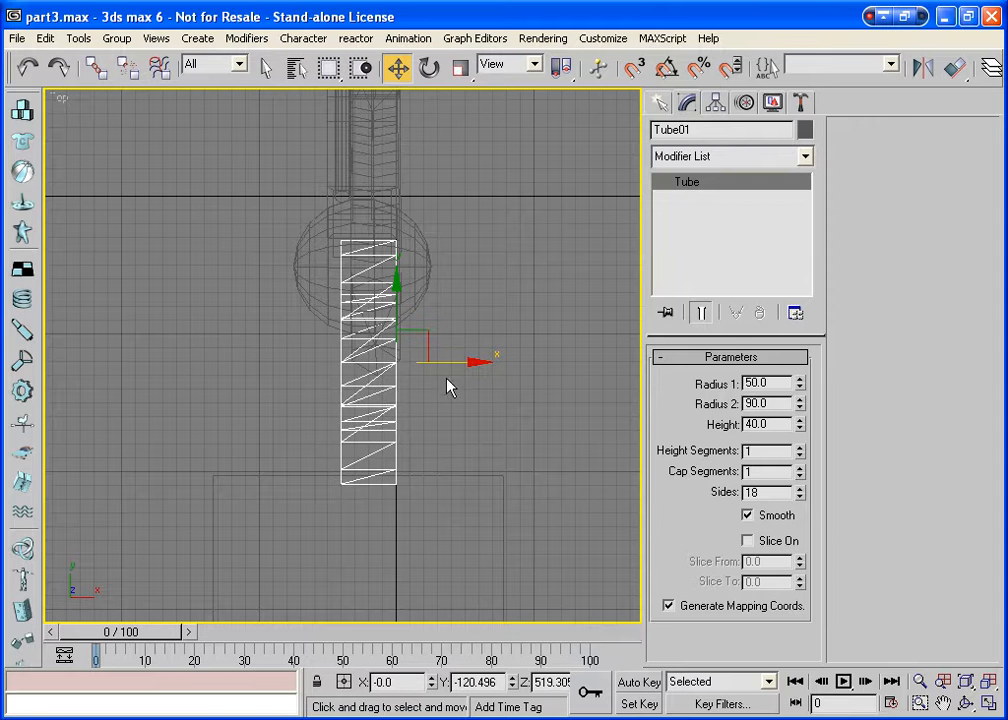
left_click(715, 103)
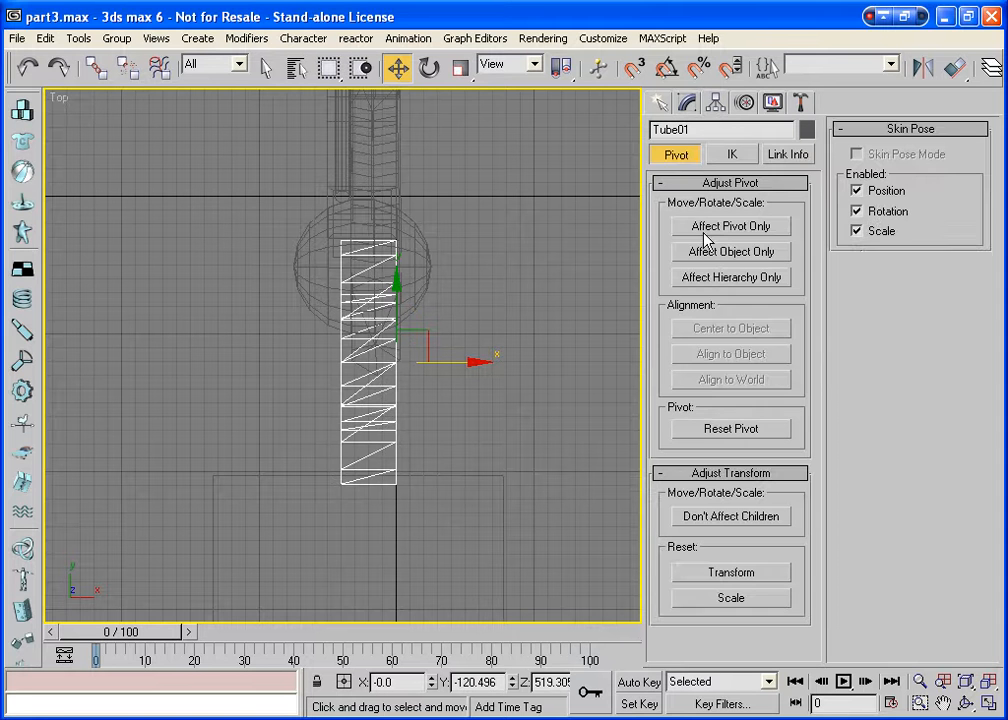
left_click(731, 227)
left_click(700, 329)
left_click(684, 229)
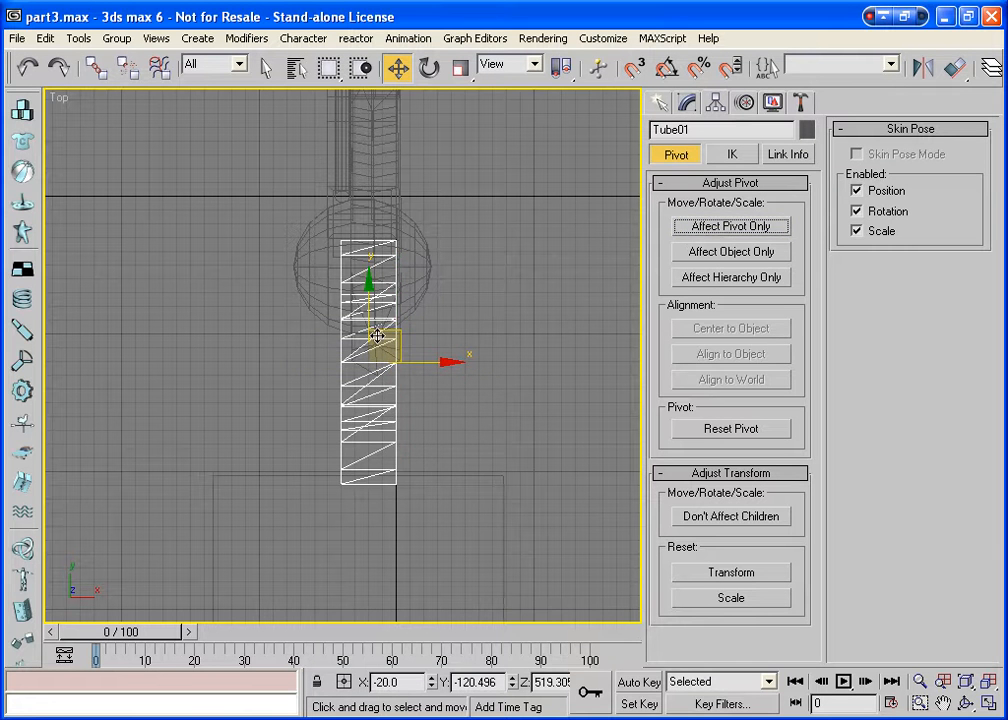
left_click_drag(447, 362, 439, 374)
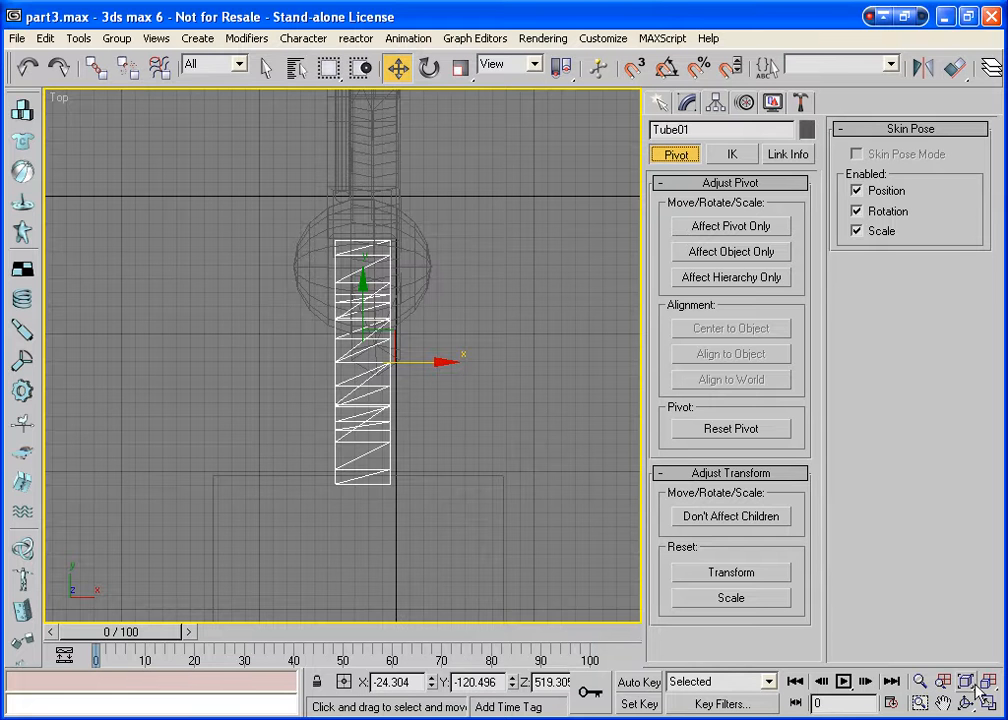
Enable slicing on the tube in the maximized Left view, with Slice From 30 and Slice To -215.
key("alt+w")
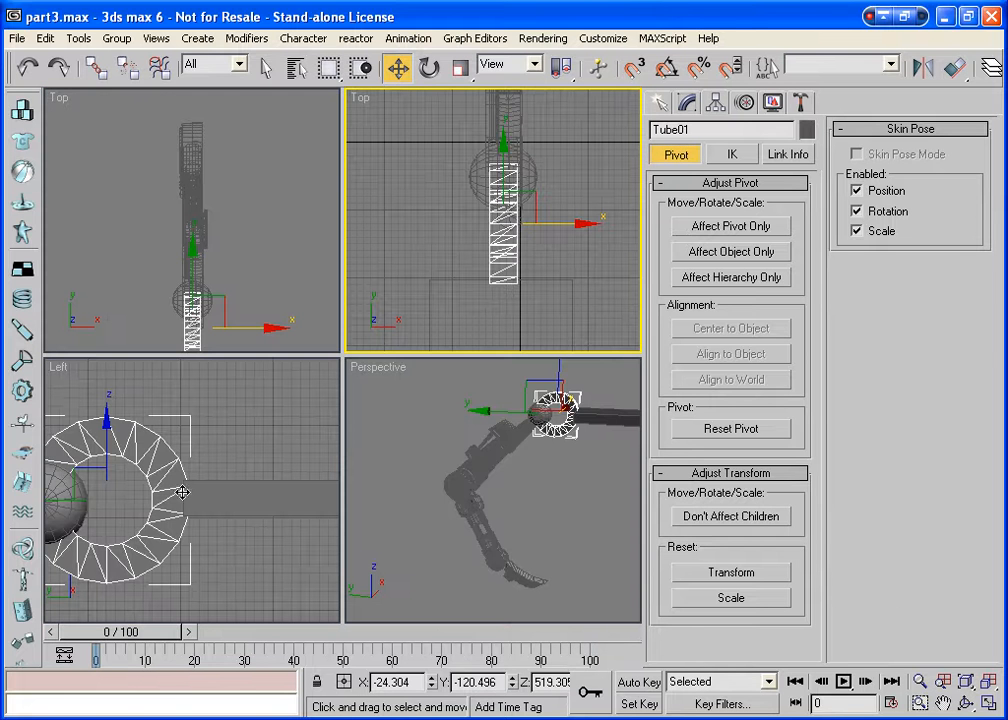
right_click(89, 389)
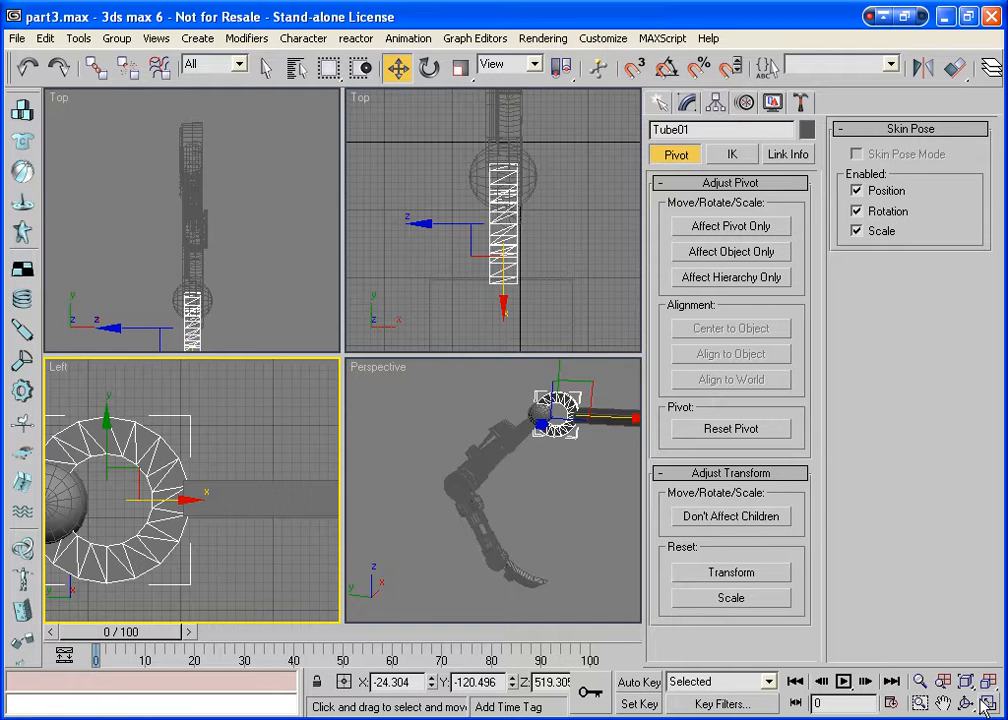
key("alt+w")
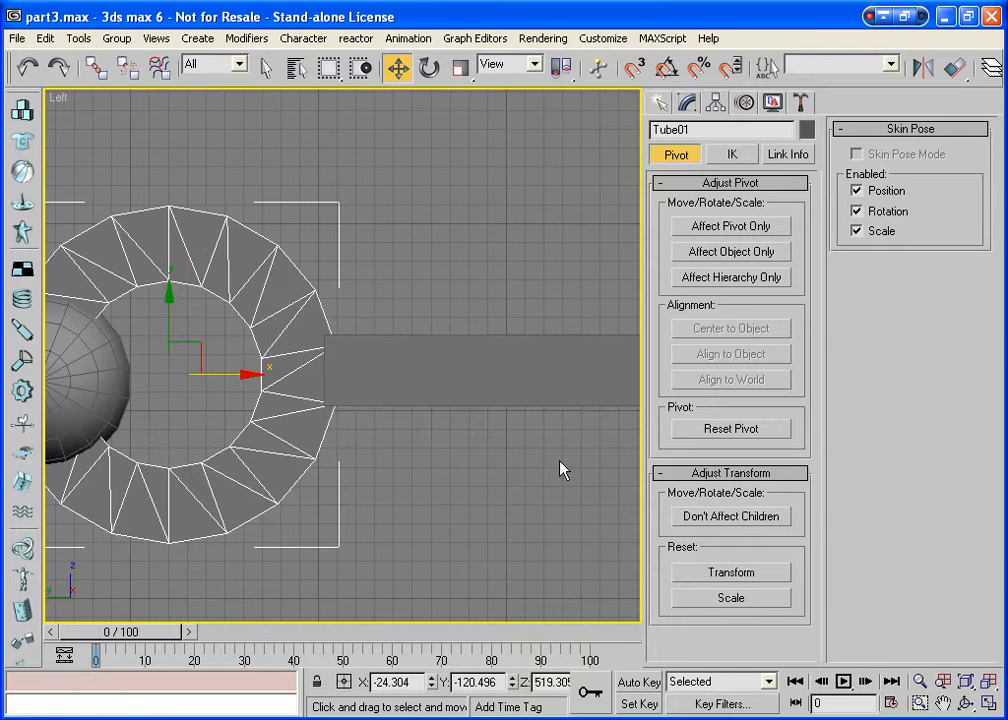
left_click(687, 103)
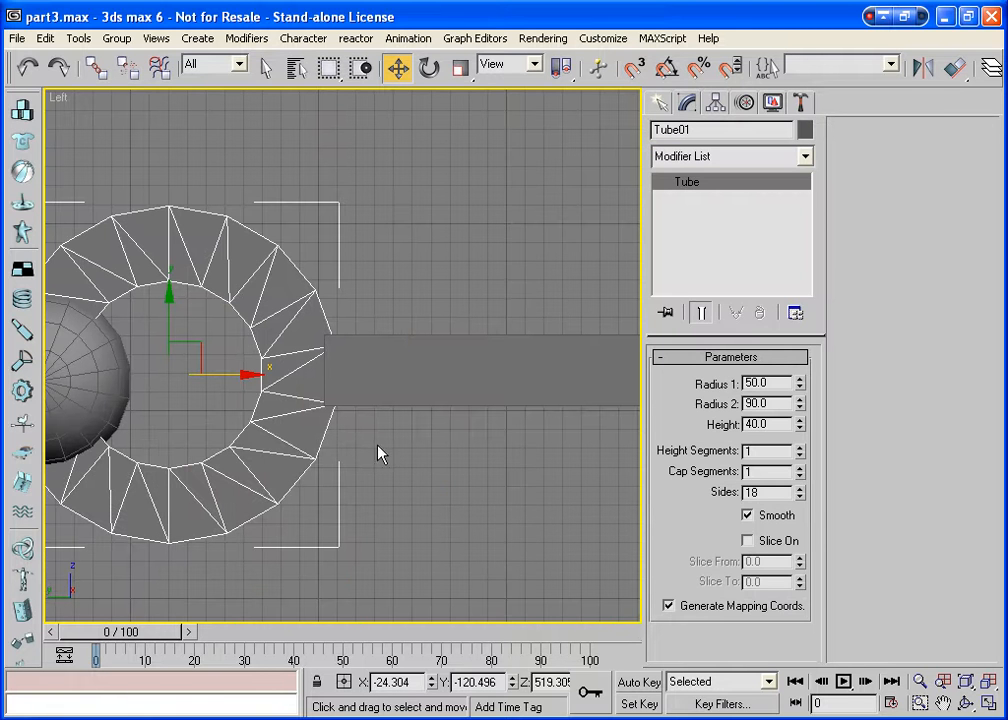
left_click(747, 541)
left_click_drag(801, 565, 806, 499)
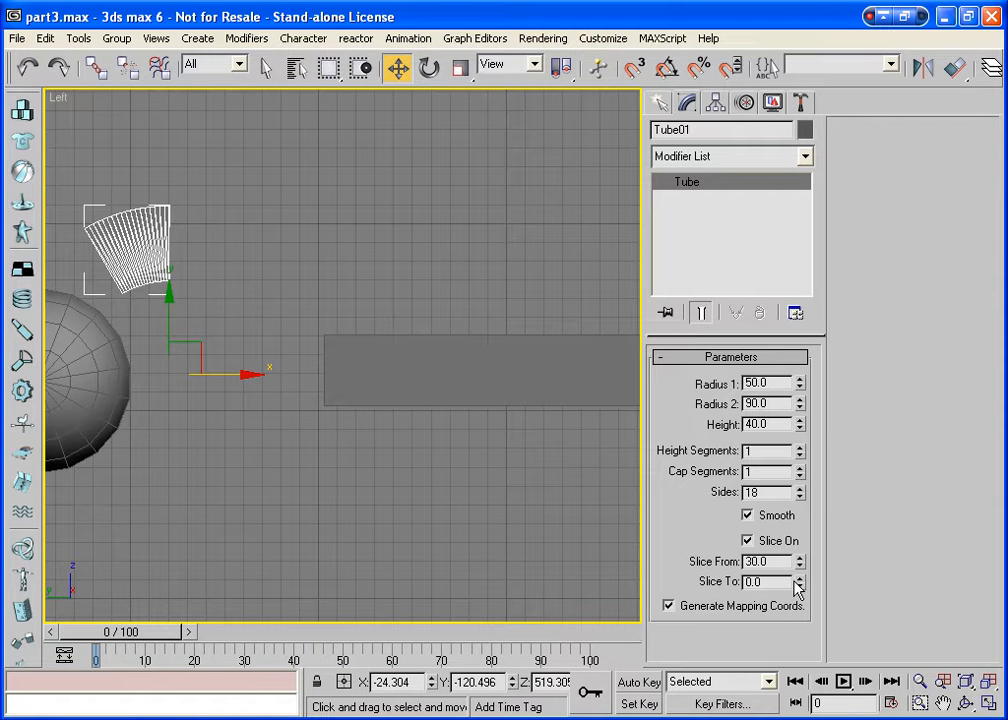
left_click_drag(800, 593, 775, 267)
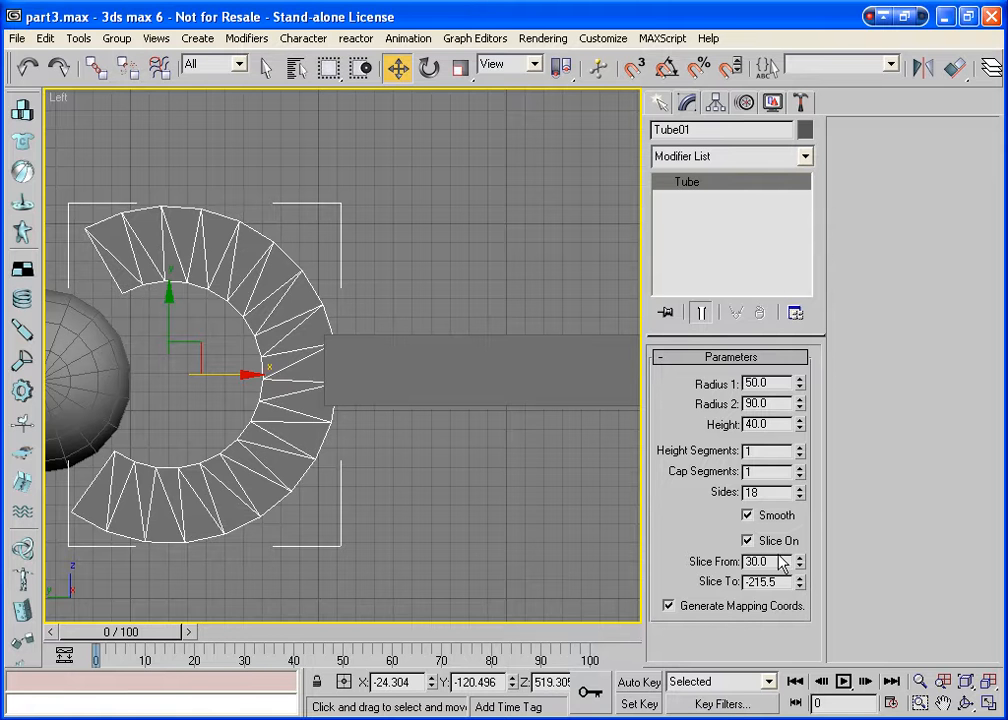
left_click(801, 578)
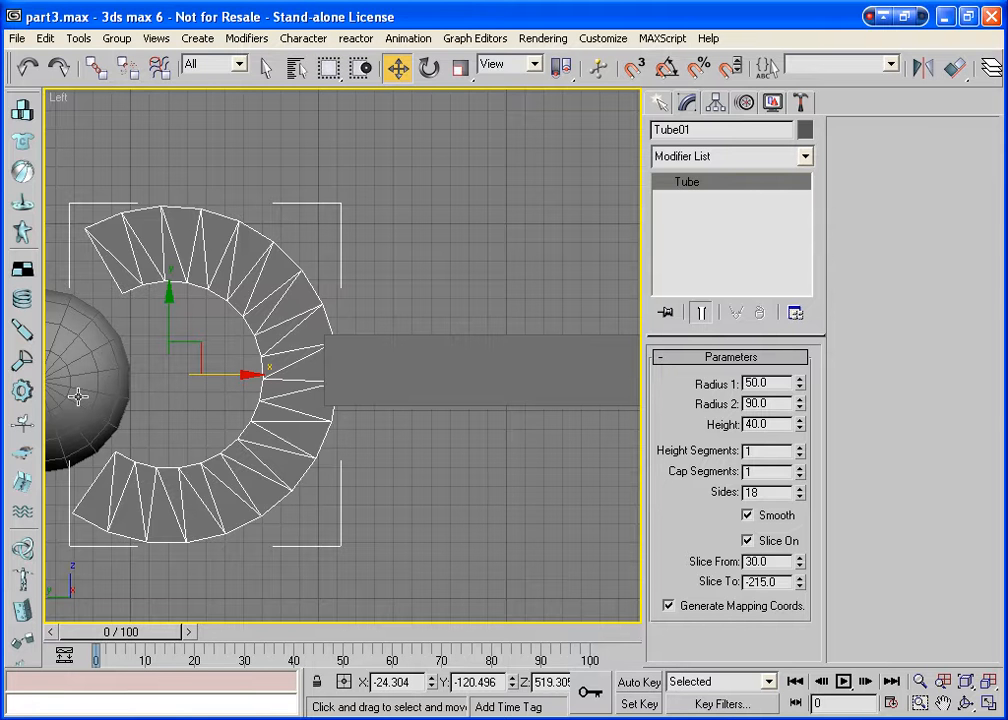
Convert the sliced tube to an Editable Poly.
right_click(241, 466)
mouse_move(276, 606)
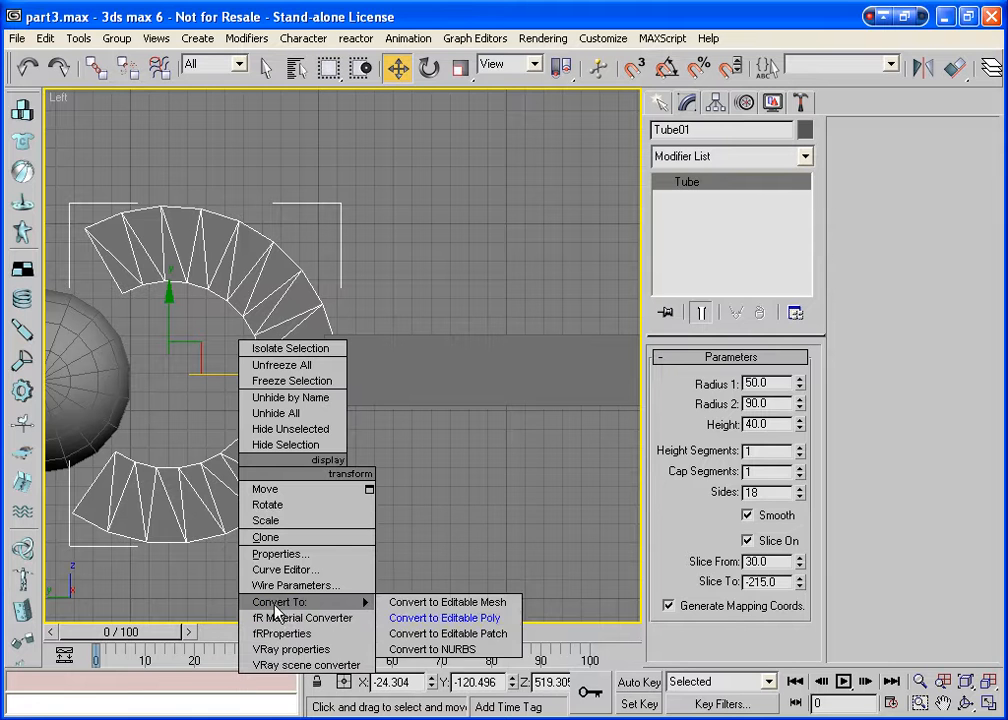
left_click(443, 617)
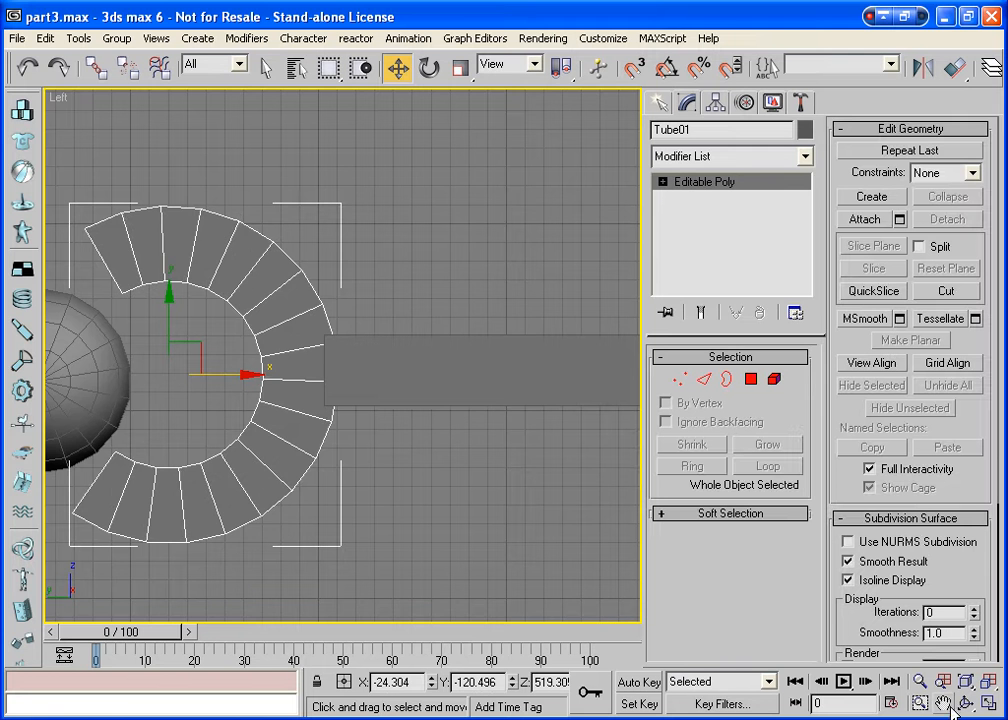
Try moving the tube and box together in the Left view so the tube wraps around the ball joint.
key("ctrl+p")
left_click_drag(260, 559, 447, 525)
right_click(462, 520)
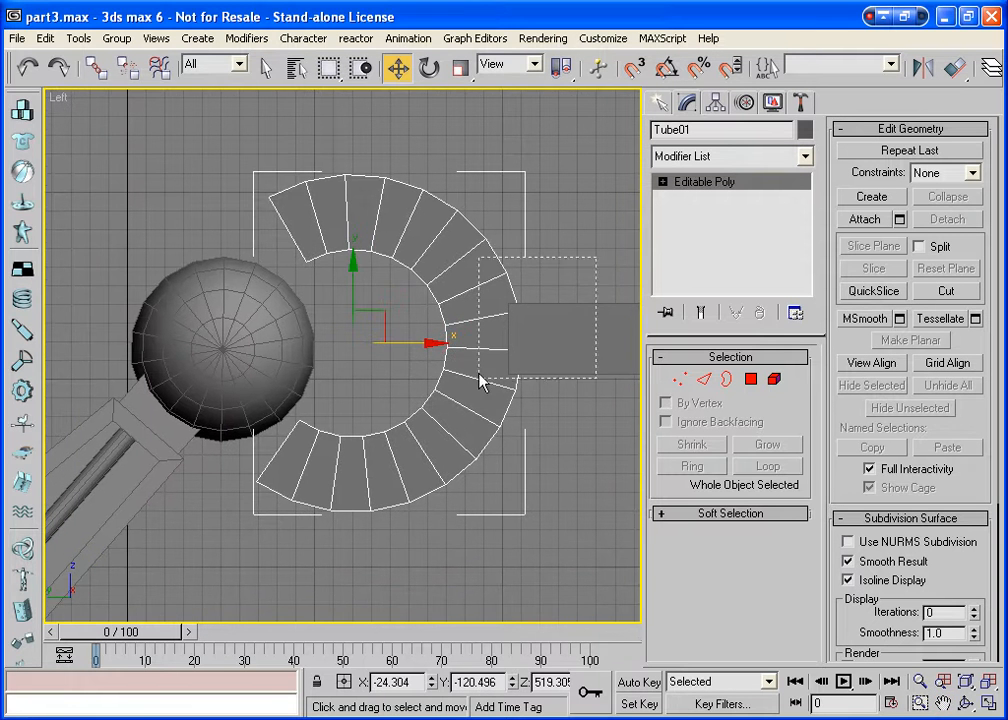
left_click_drag(480, 381, 478, 384)
left_click_drag(623, 338, 499, 338)
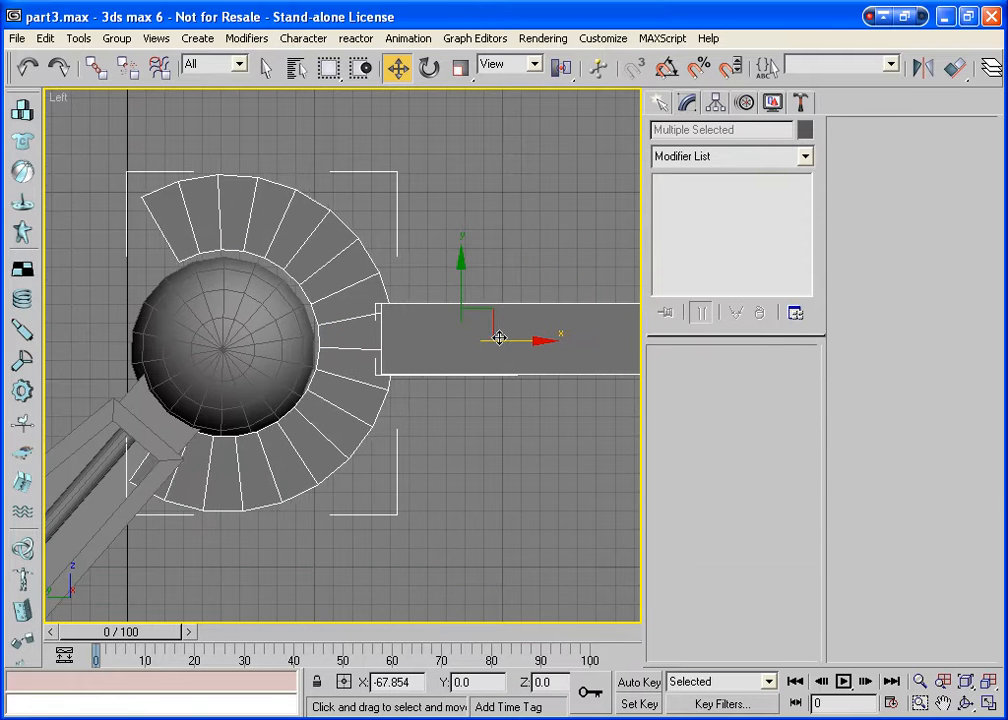
left_click_drag(459, 257, 459, 266)
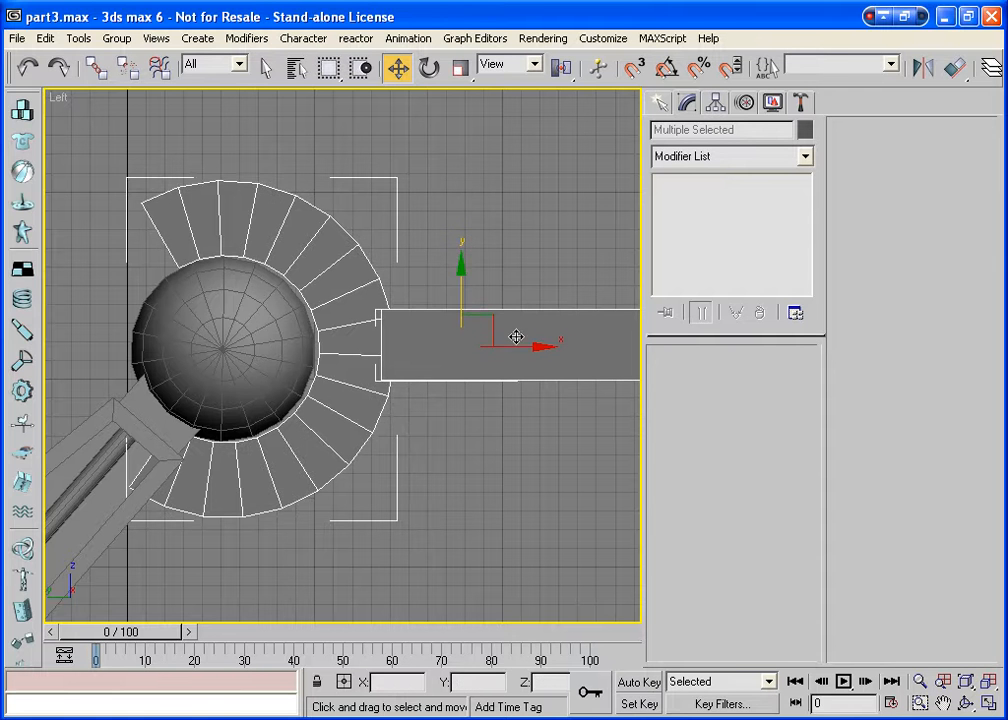
mouse_move(526, 347)
left_mouse_down()
mouse_move(516, 346)
mouse_move(525, 363)
left_mouse_up()
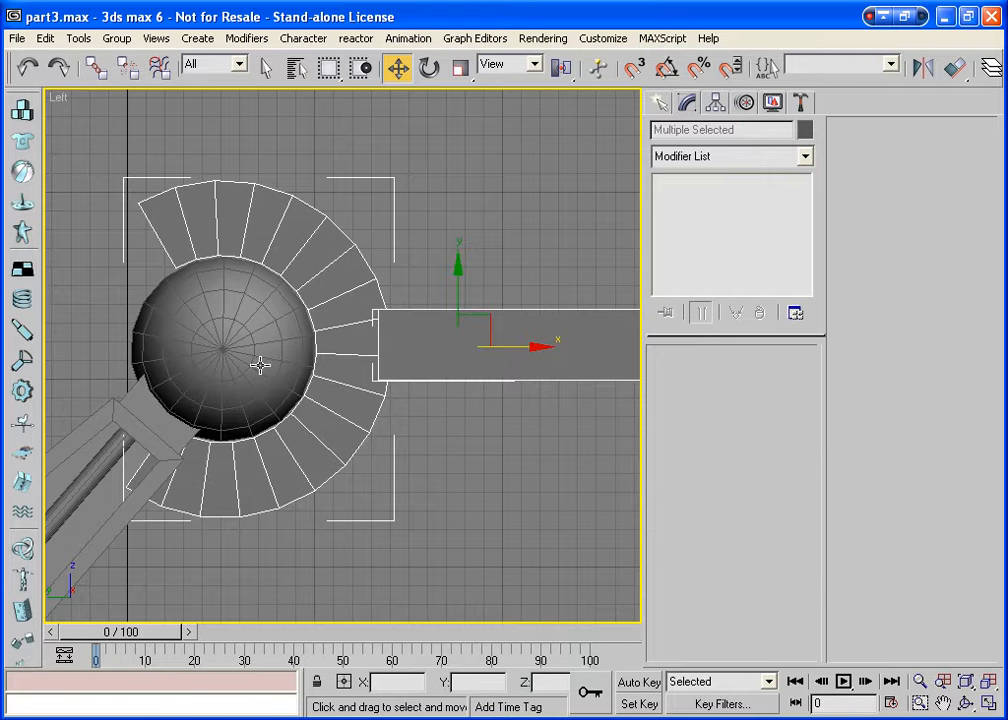
left_click(475, 594)
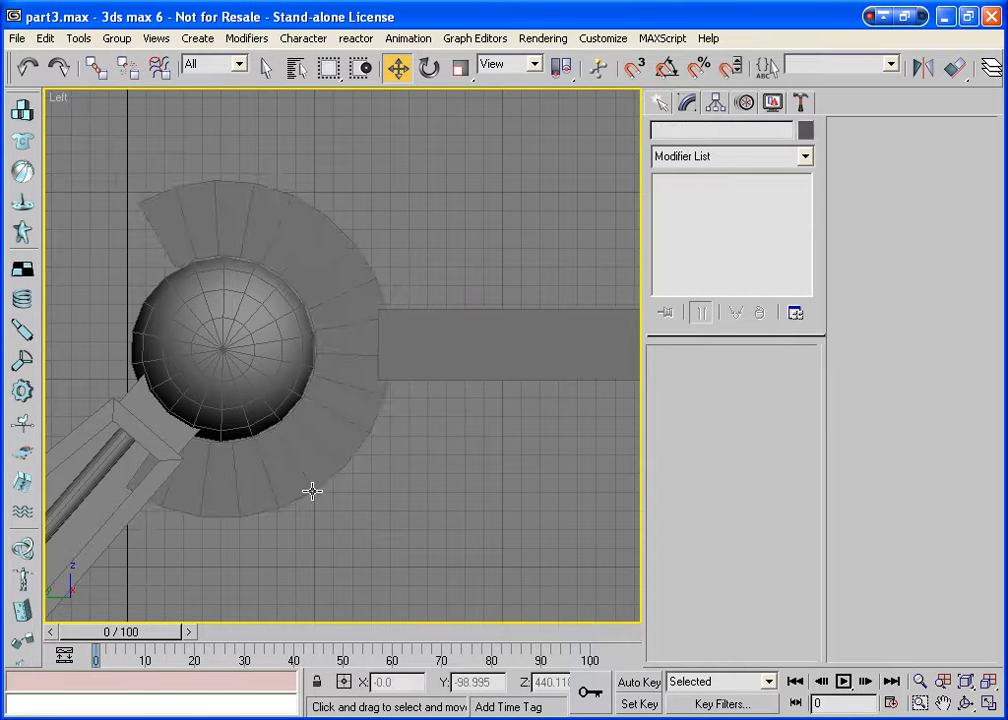
left_click(245, 386)
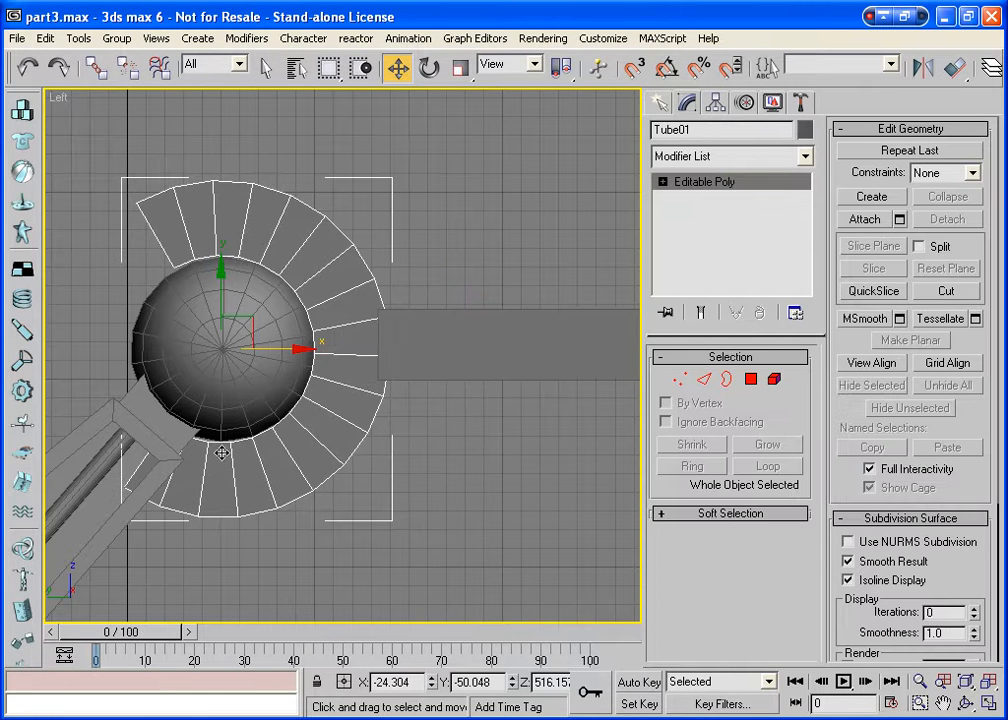
Undo the moves of the tube and box and the tube's Editable Poly conversion.
key("ctrl+z")
key("ctrl+z")
key("ctrl+z")
key("ctrl+z")
key("ctrl+z")
key("ctrl+z")
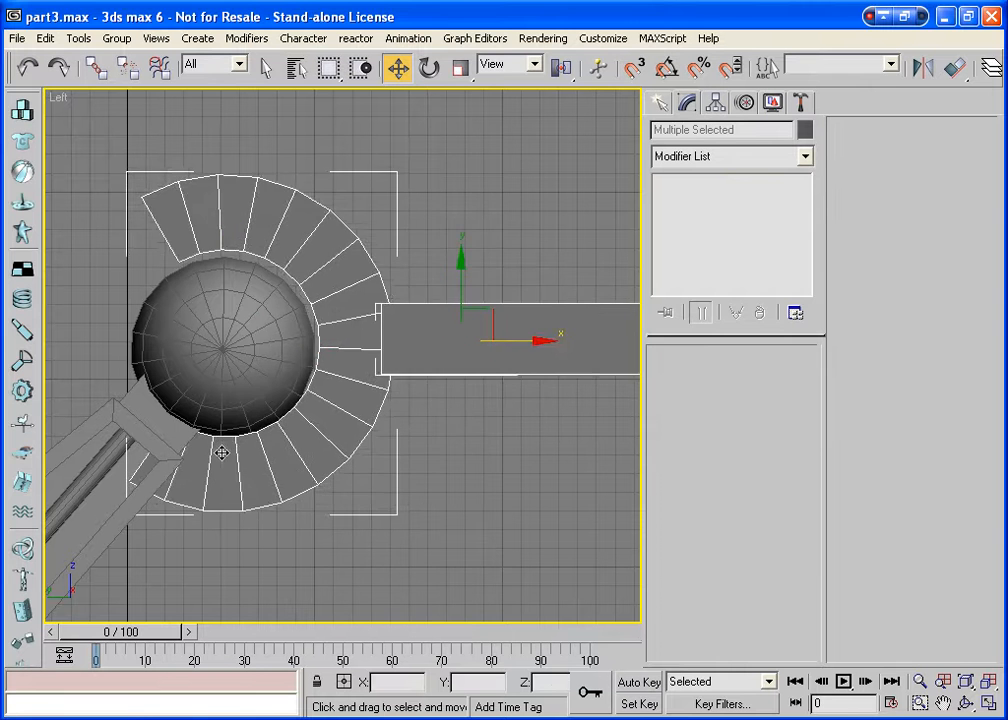
key("ctrl+z")
key("ctrl+z")
key("ctrl+z")
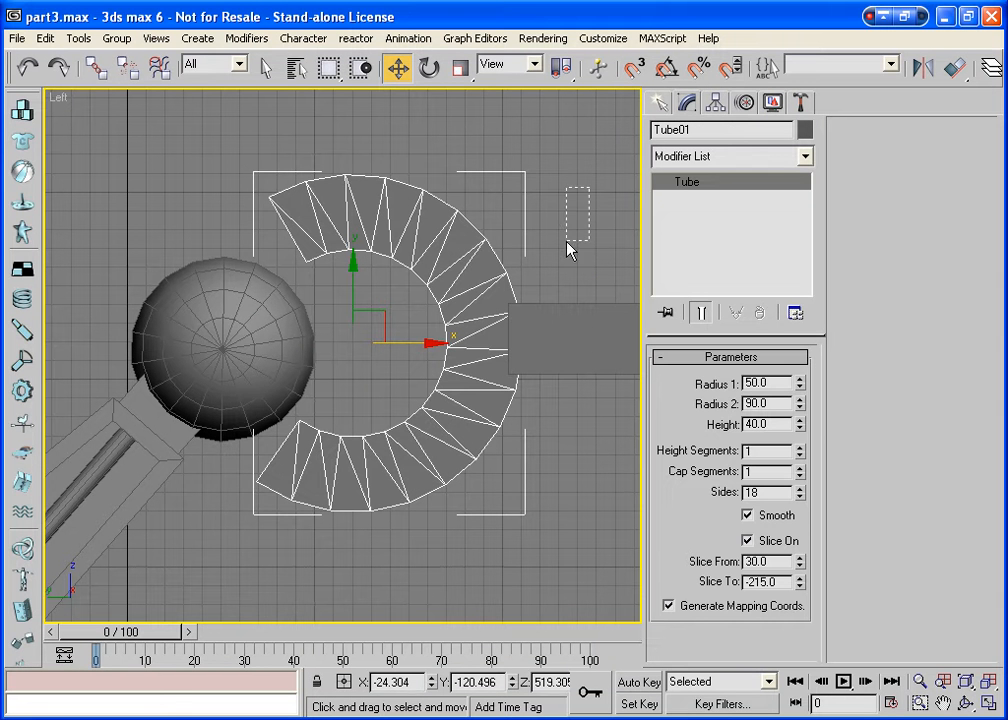
Select the tube and box together and move them along X and Y until the tube is centered around the ball joint.
left_click_drag(567, 242, 417, 477)
left_click_drag(635, 338, 500, 349)
key("s")
left_click_drag(458, 273, 458, 279)
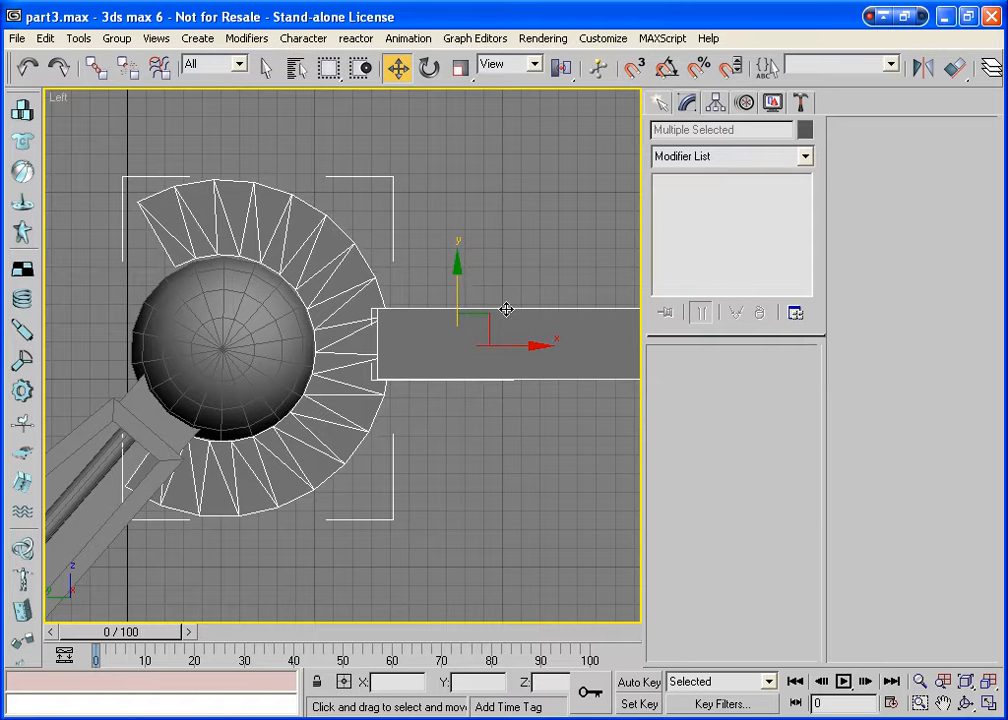
left_click_drag(532, 346, 533, 350)
Select only the tube and set its Slice To value to -180 to shorten the arc's lower end.
left_click(419, 477)
left_click(333, 457)
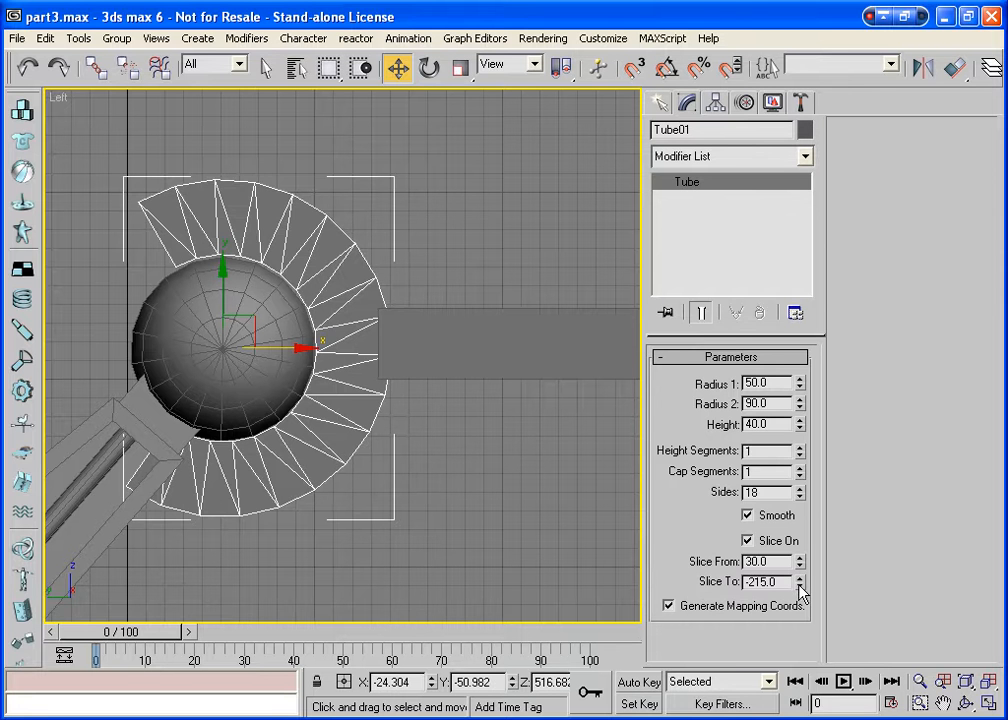
left_click_drag(800, 582, 815, 510)
left_click_drag(810, 597, 804, 593)
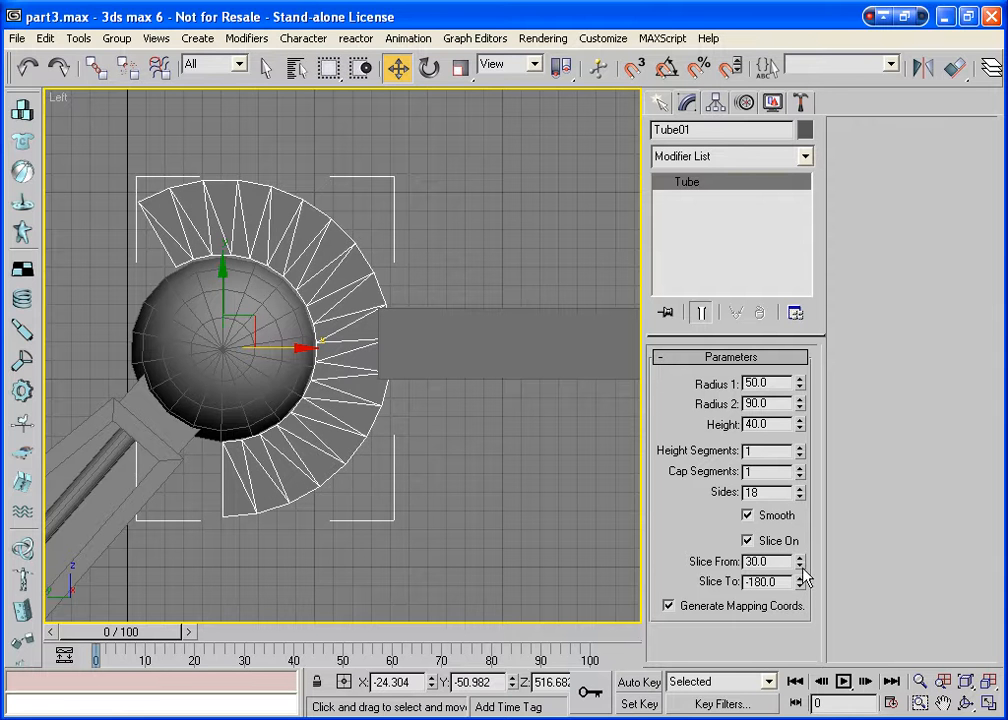
Set the tube's Slice From value to 15 and convert the tube to an Editable Poly.
left_click_drag(799, 563, 803, 595)
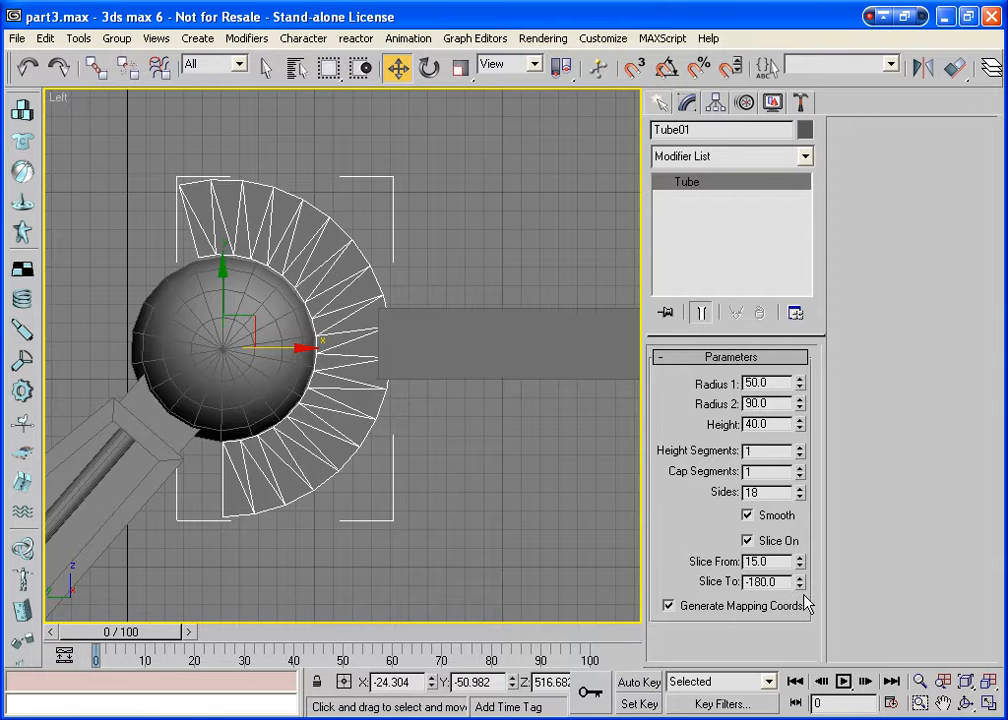
right_click(316, 246)
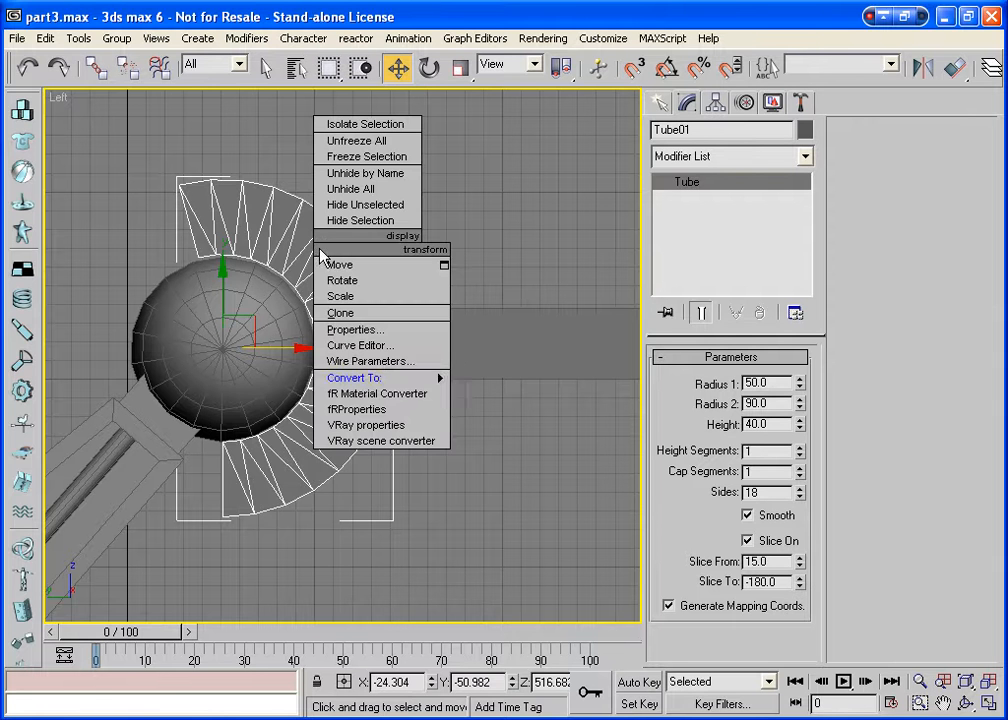
mouse_move(366, 380)
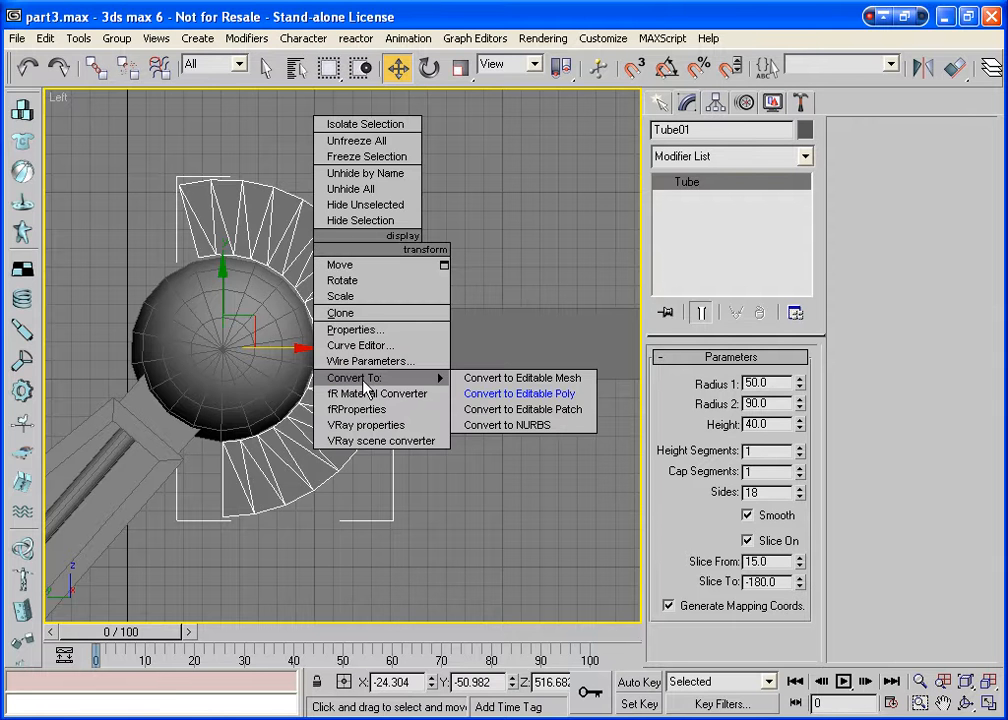
left_click(477, 395)
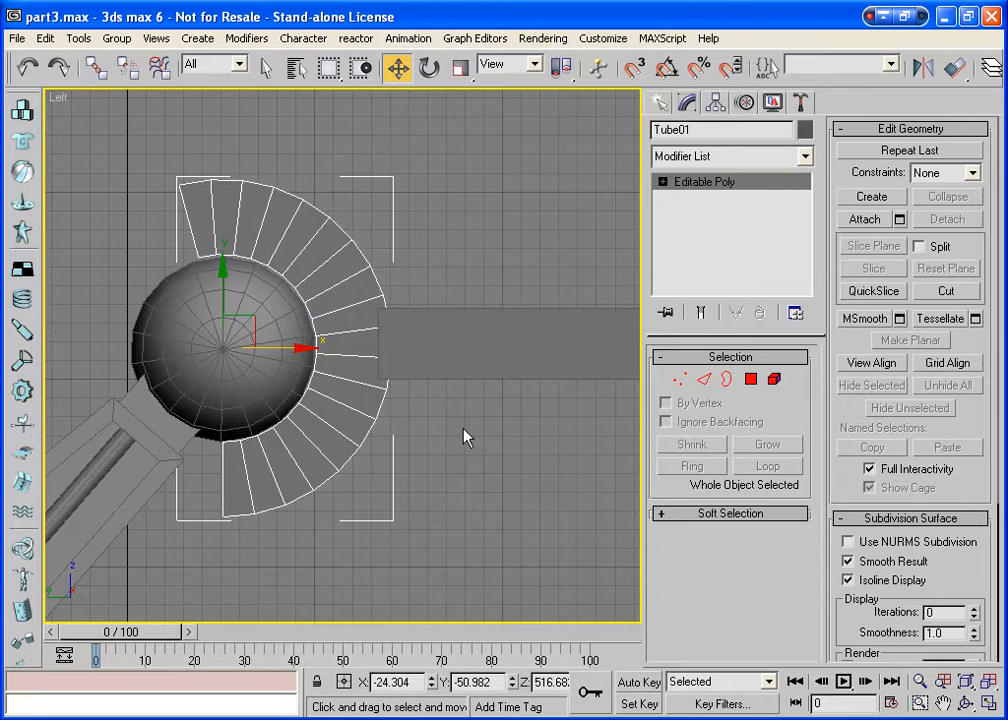
left_click(465, 437)
left_click(450, 360)
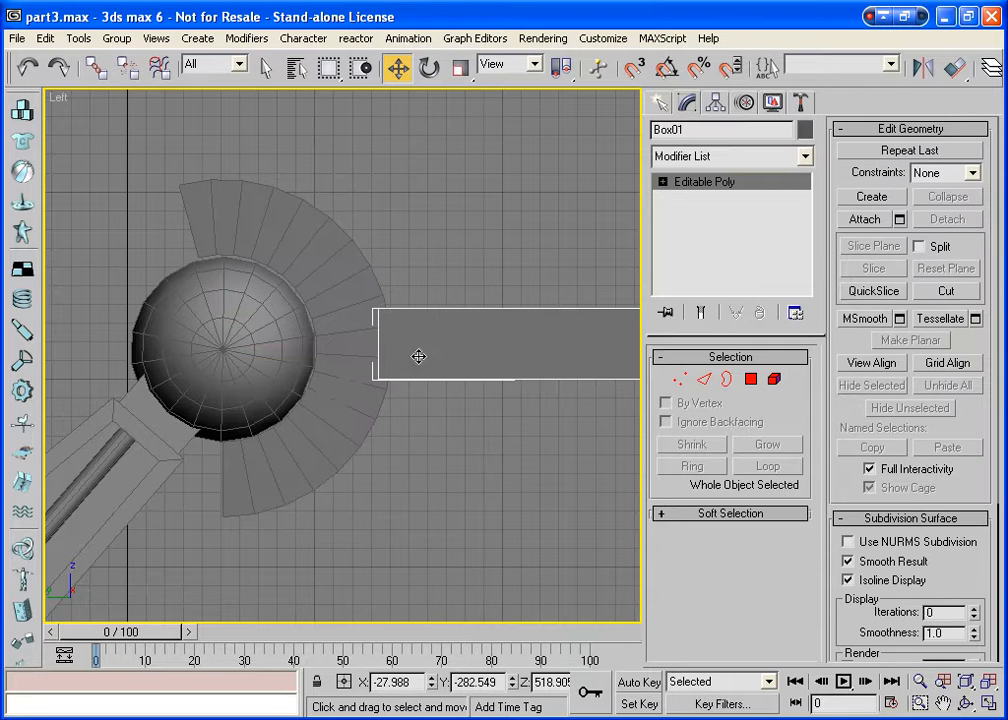
left_click(346, 378)
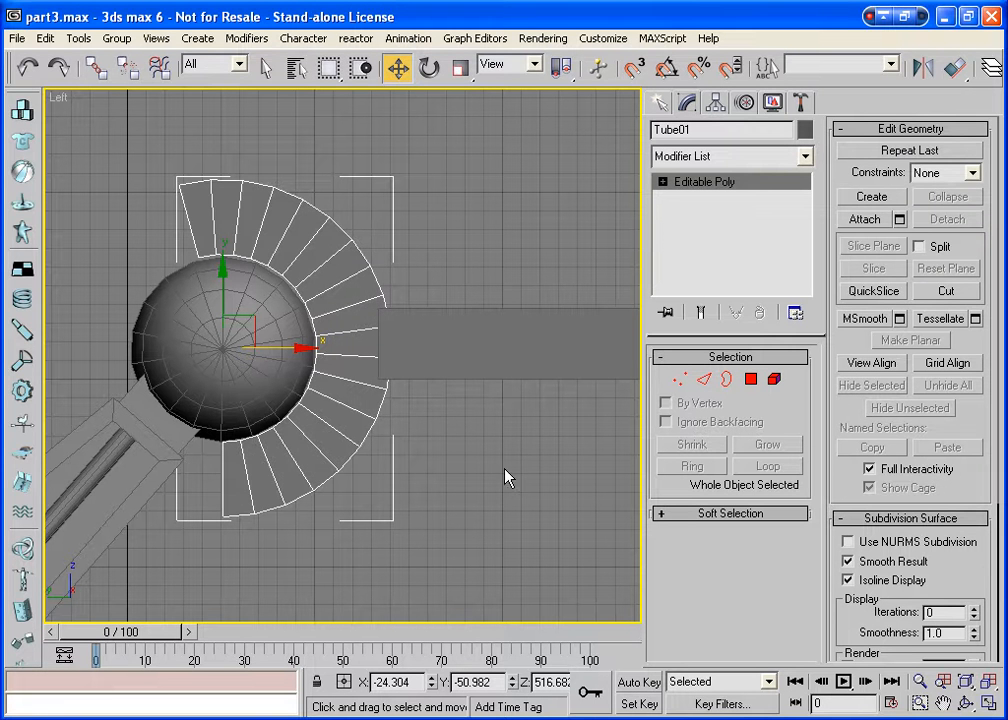
Turn on snapping and cut the box vertically near the middle of its length with QuickSlice along a grid line.
left_click(986, 684)
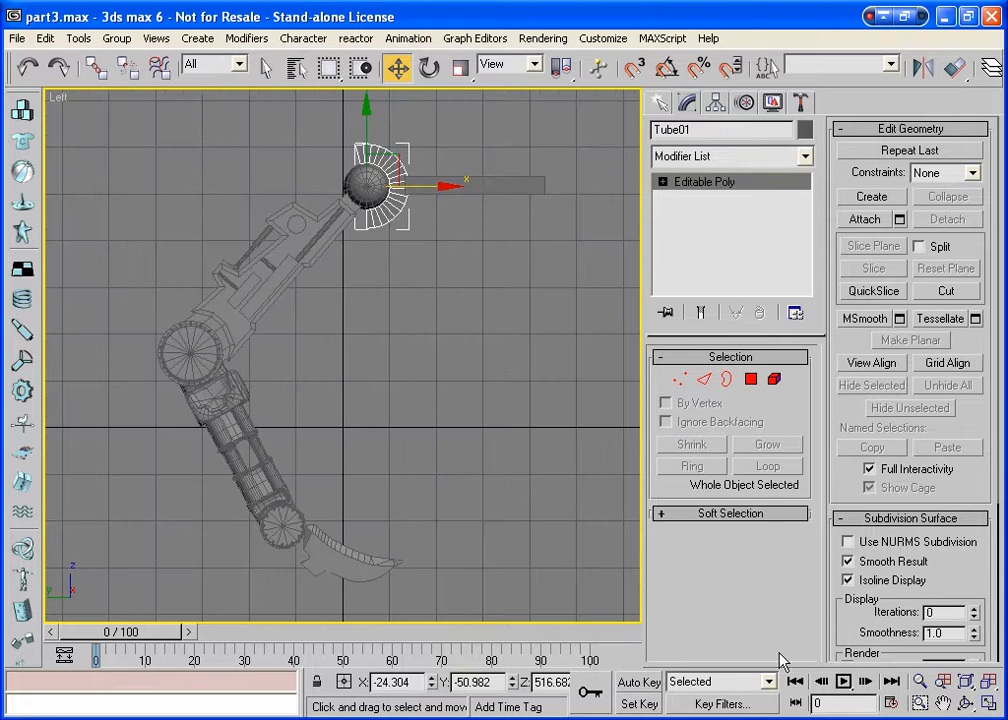
left_click(502, 311)
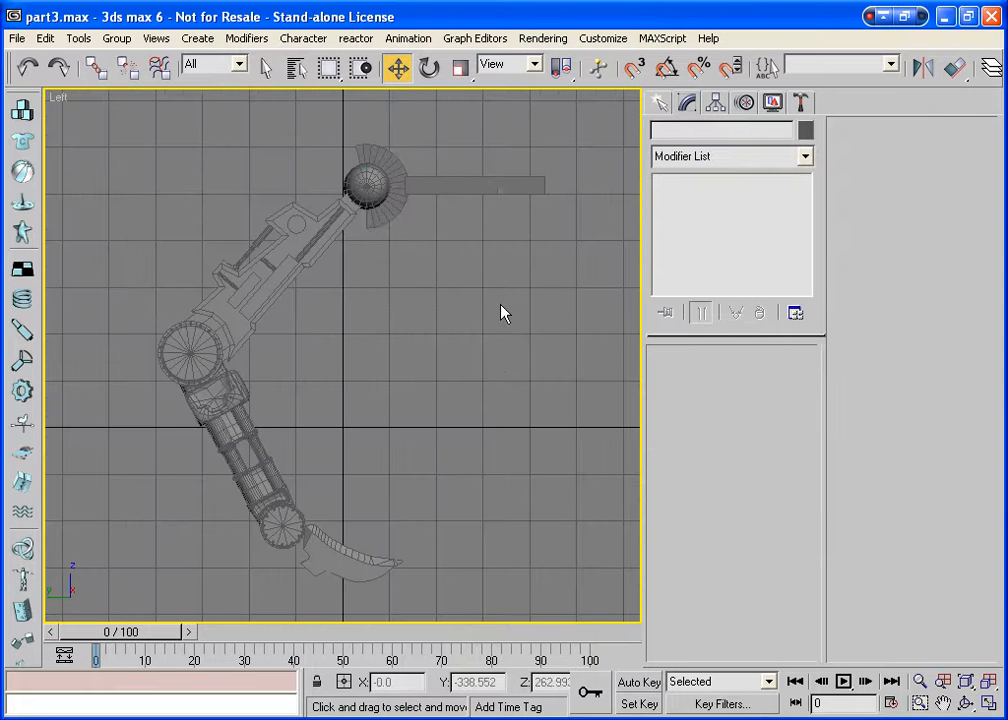
left_click(524, 188)
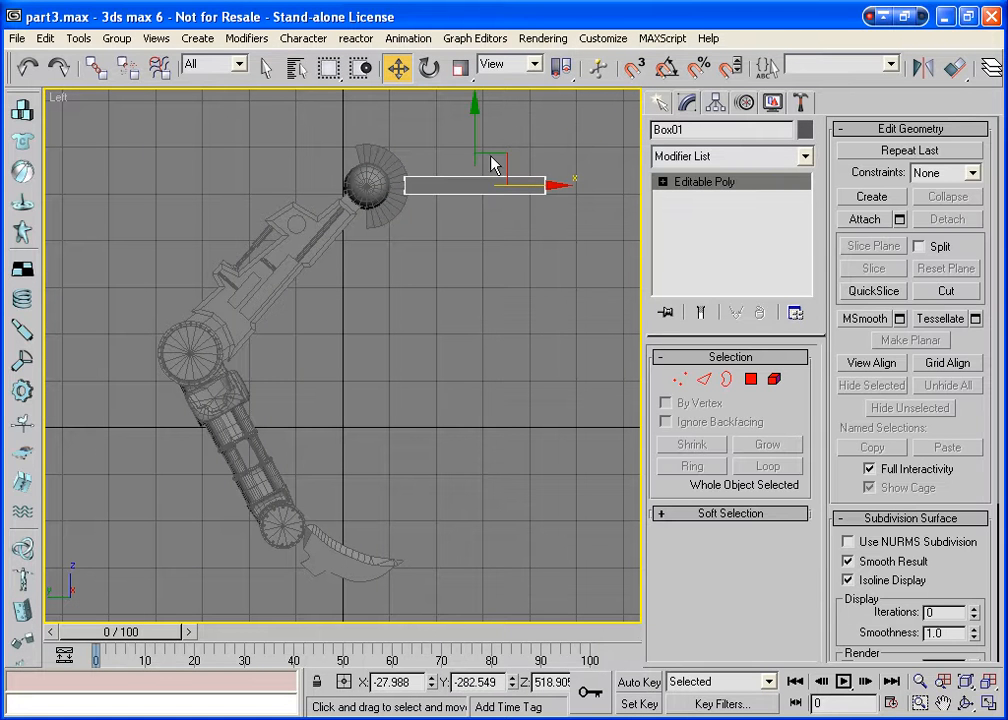
left_click(944, 703)
left_click_drag(490, 215, 382, 371)
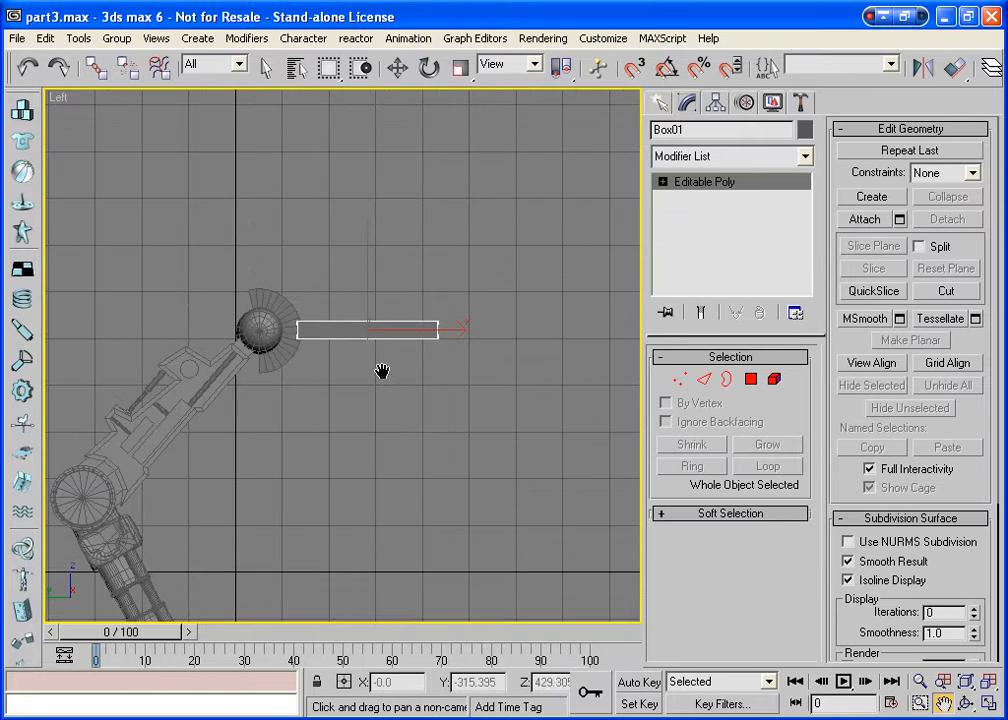
key("w")
left_click(285, 349)
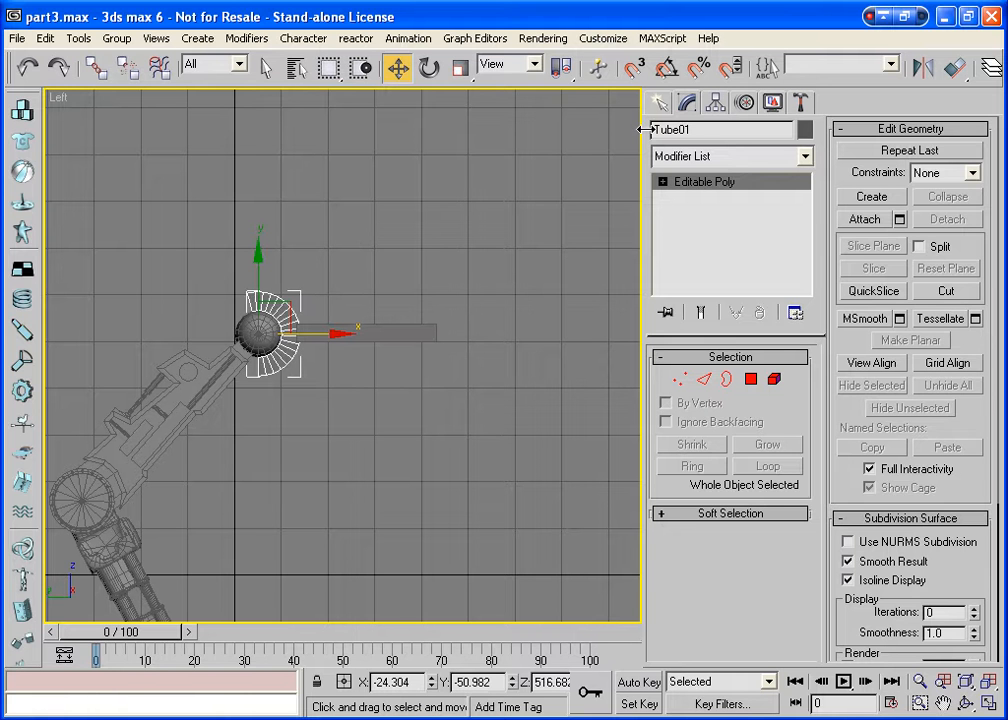
left_click(415, 400)
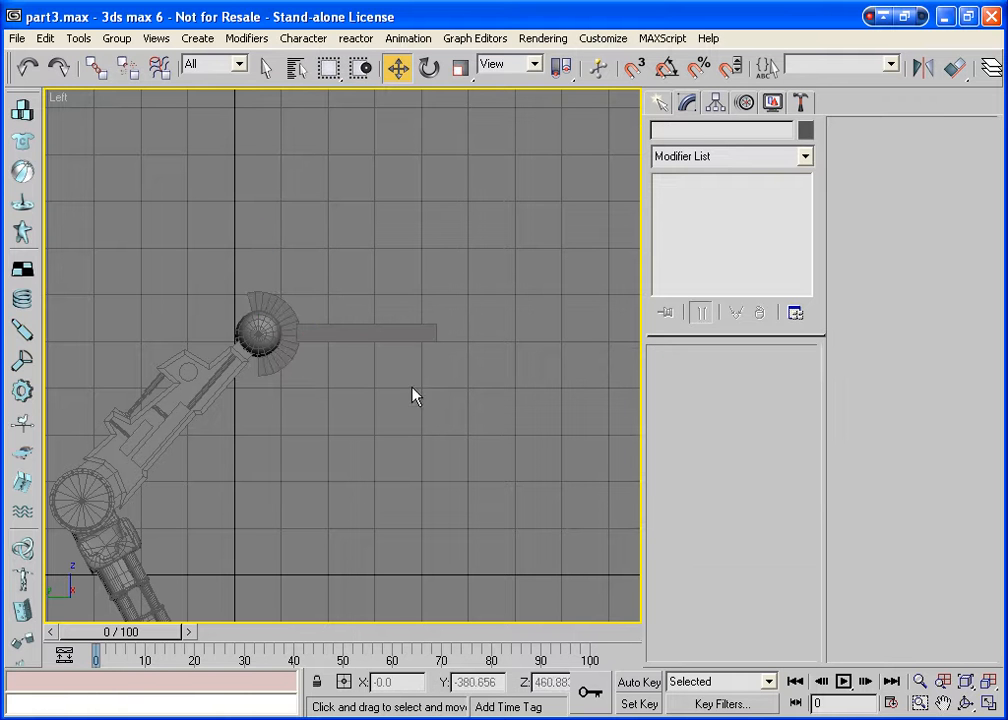
left_click(400, 337)
left_click(876, 291)
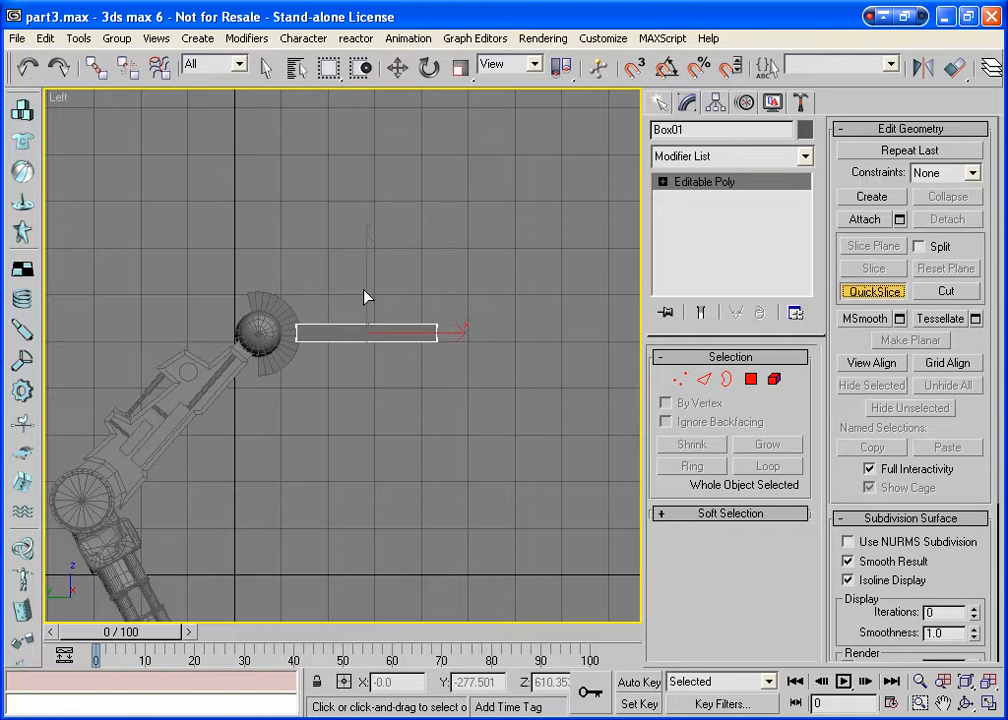
key("s")
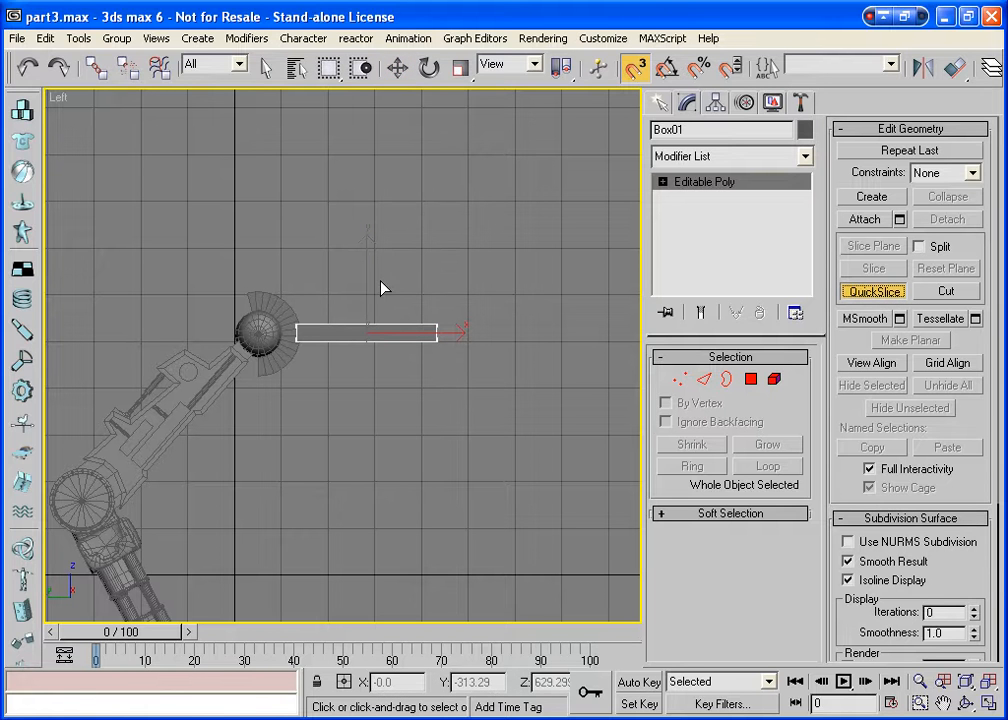
left_click(374, 392)
right_click(374, 392)
Delete the box polygons beyond the new cut, on the side away from the ball joint, and leave polygon editing.
left_click(751, 379)
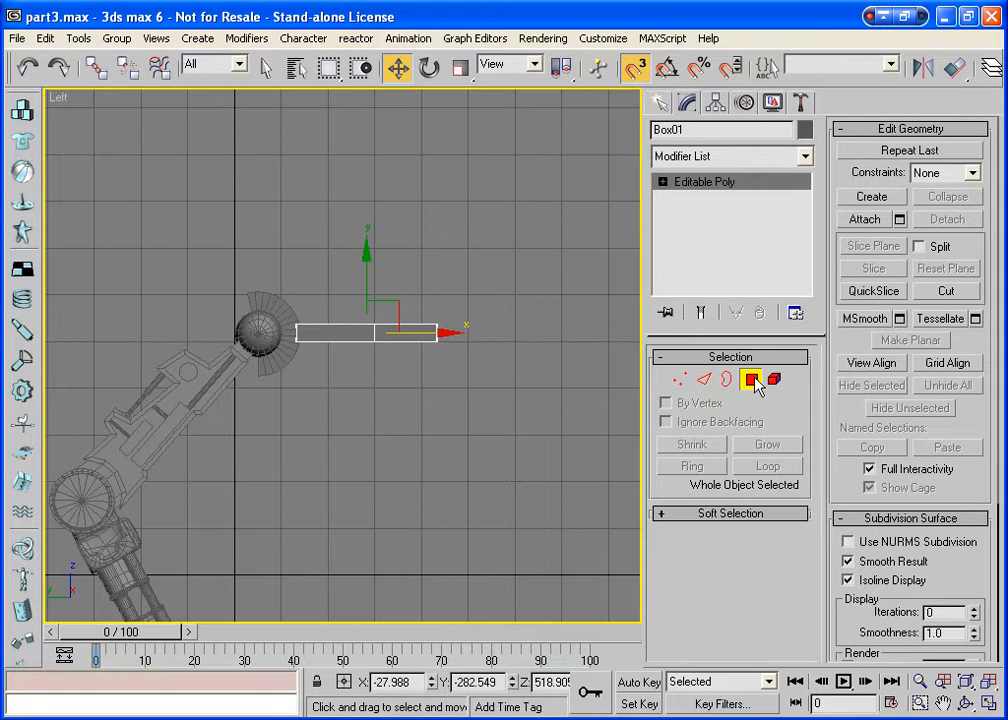
left_click_drag(475, 270, 391, 389)
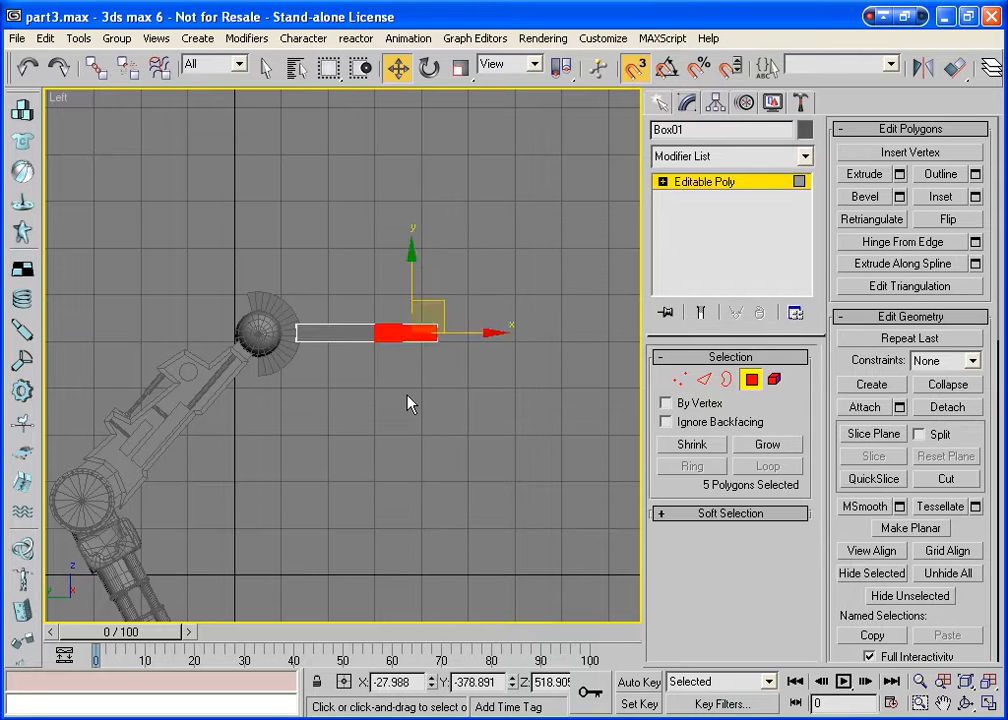
key("Delete")
key("Return")
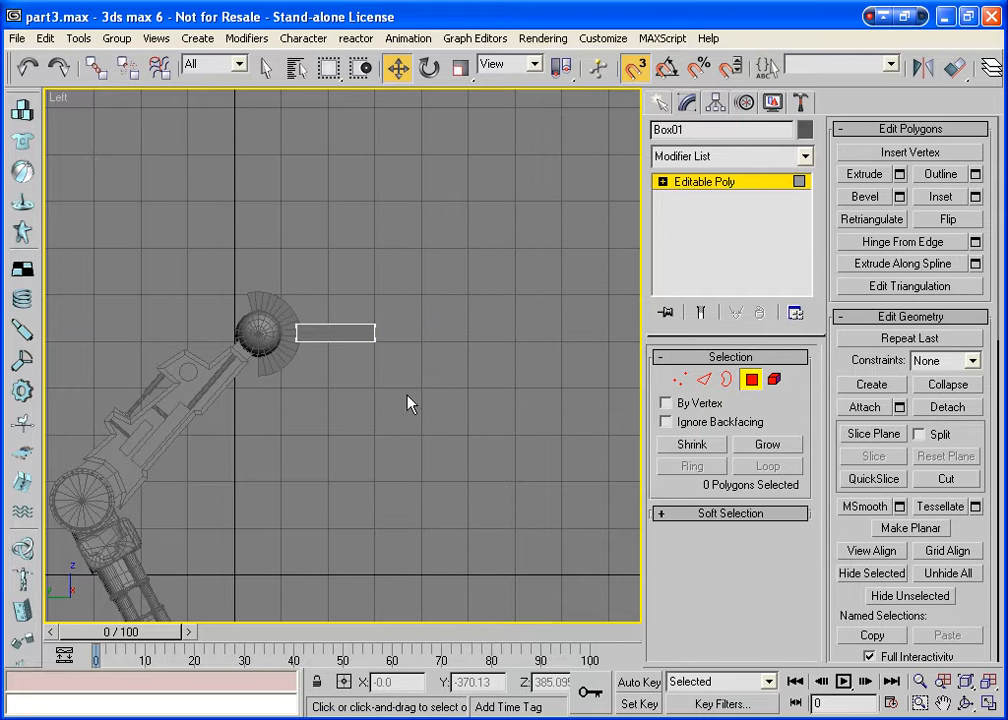
left_click(752, 379)
Attach the tube to the shortened box so both form one object.
left_click(866, 219)
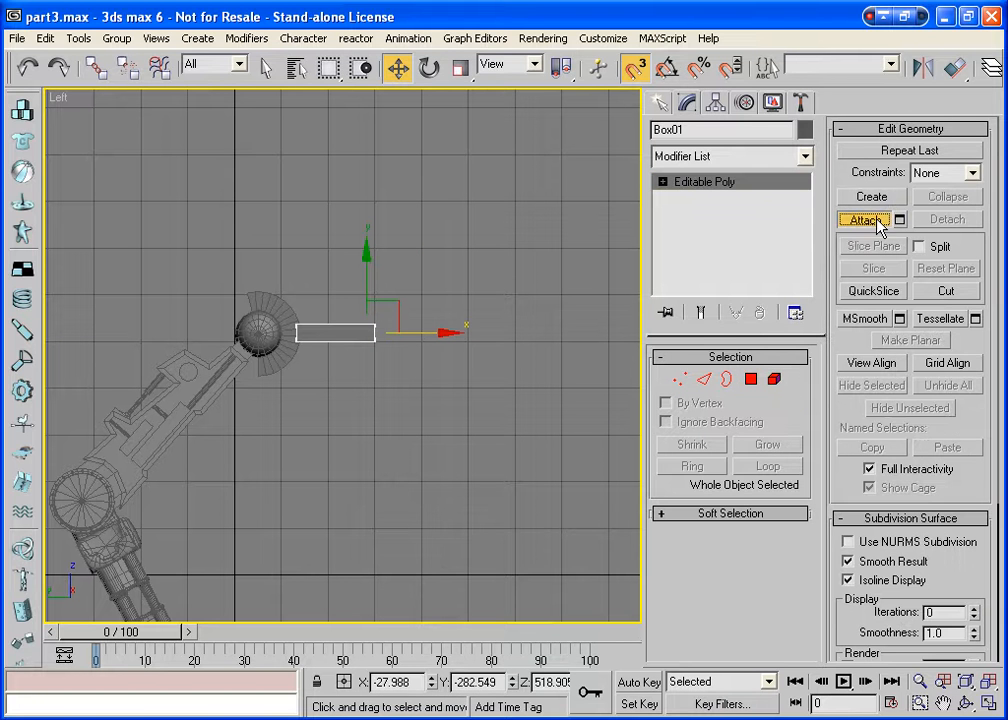
left_click(286, 311)
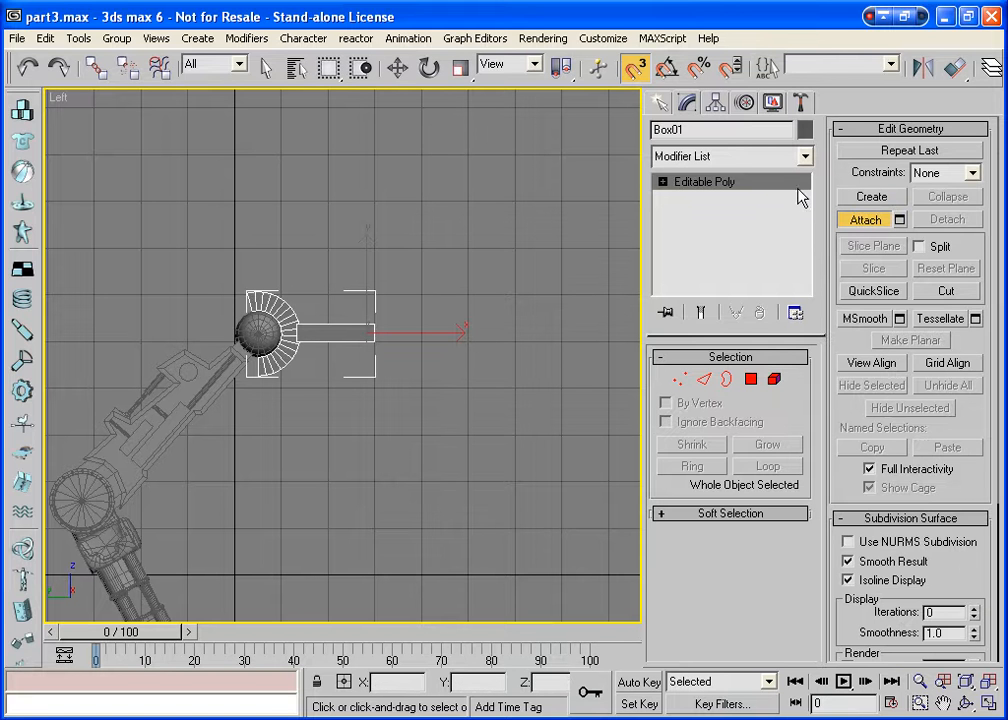
left_click(845, 220)
Try mirroring the body section as a copy on the X axis and moving it to the cut end, and delete the copy.
left_click(777, 157)
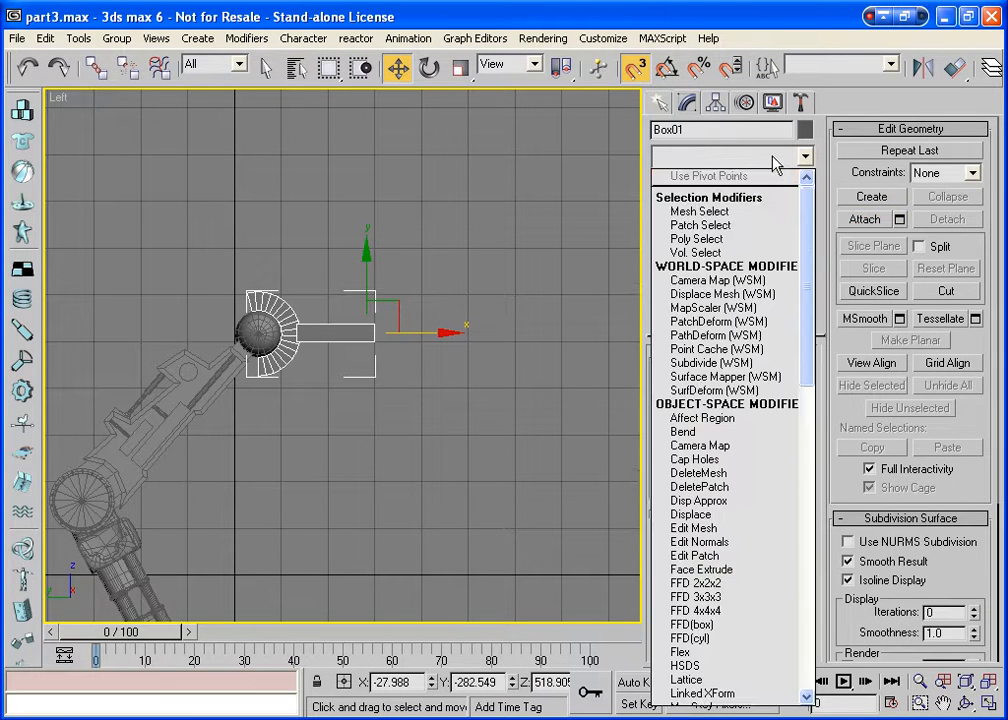
key("m")
left_click(922, 68)
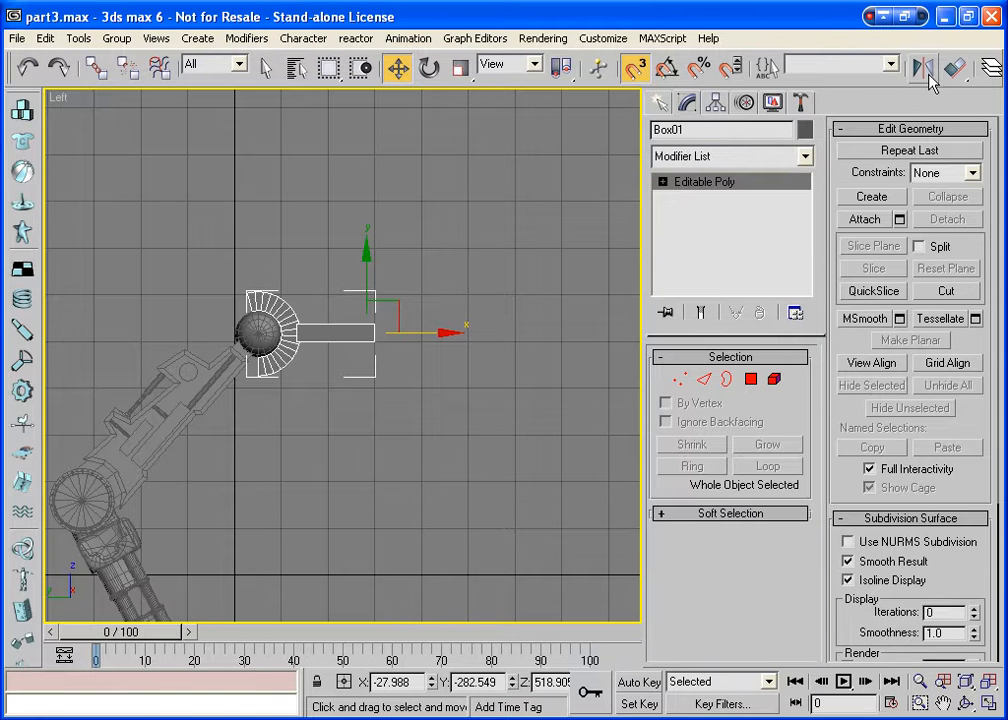
left_click(922, 68)
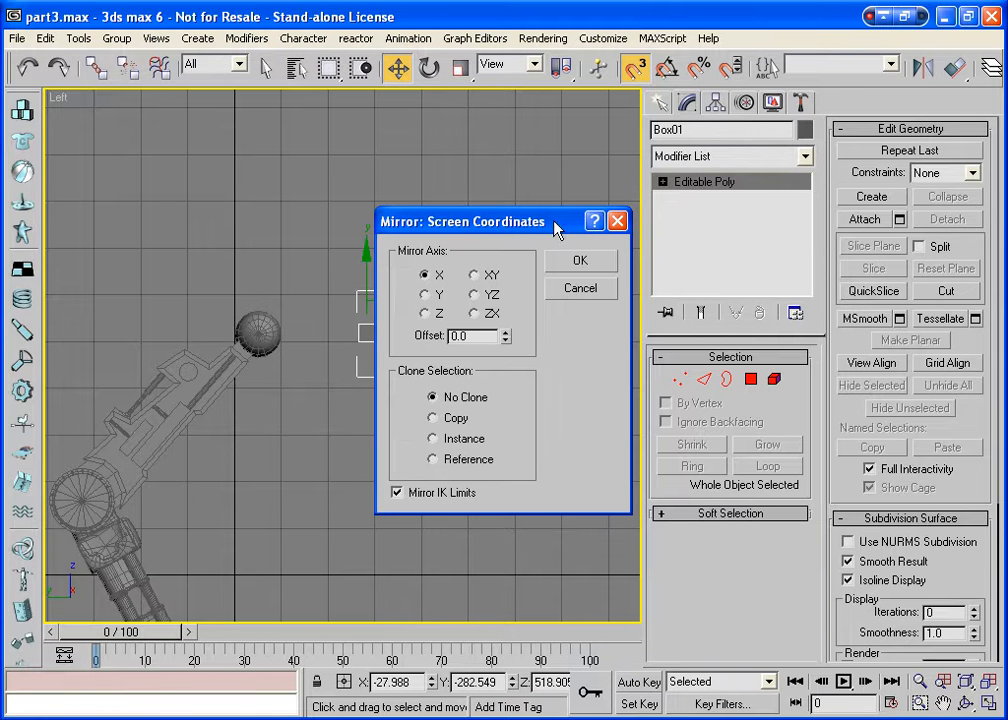
left_click(683, 424)
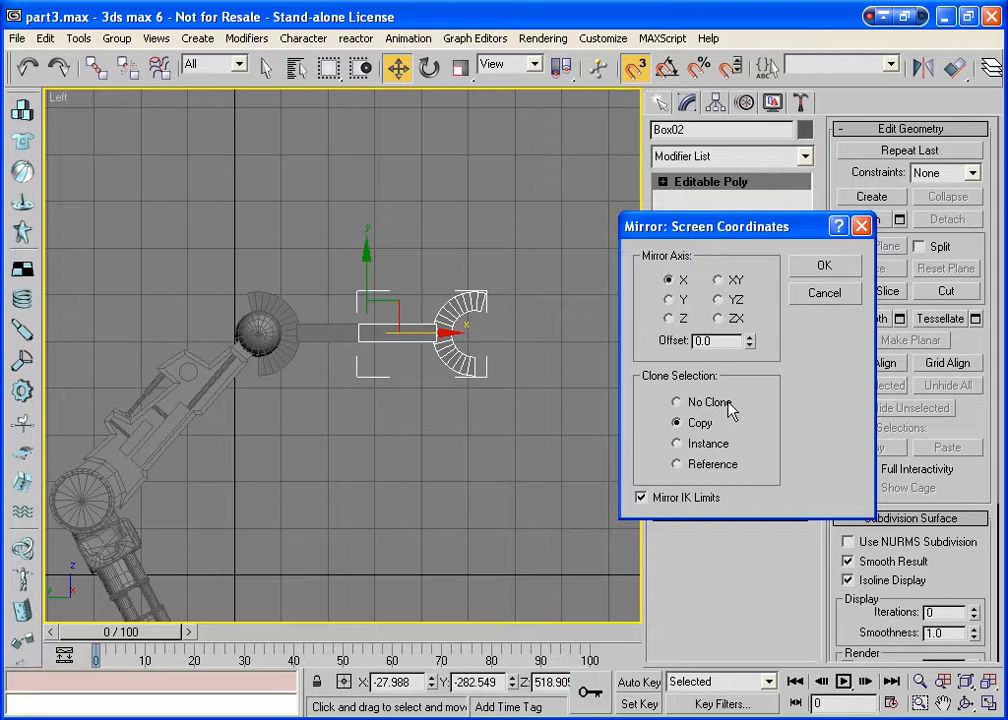
left_click(824, 266)
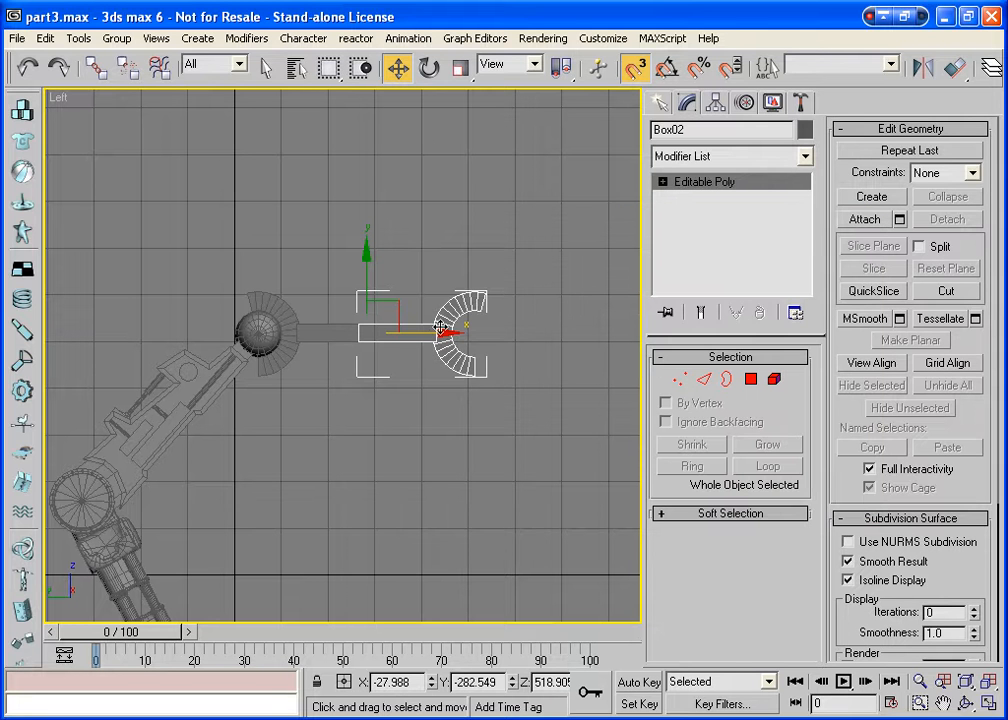
left_click_drag(440, 337, 457, 355)
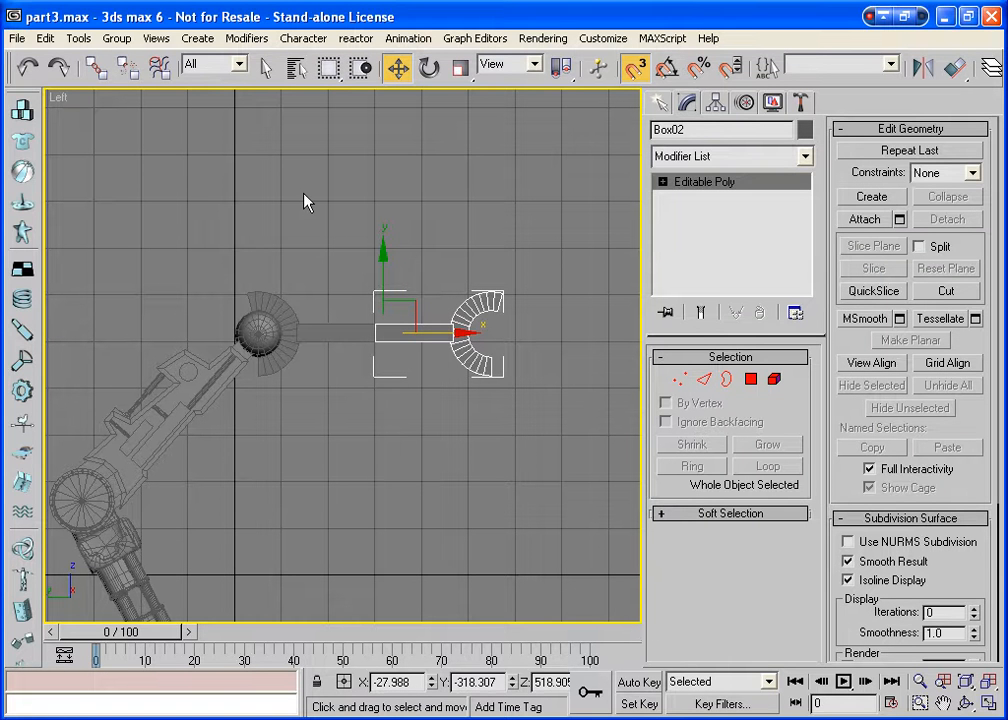
key("Delete")
Apply a Symmetry modifier to the body section with mirror axis X and Flip enabled.
left_click(363, 338)
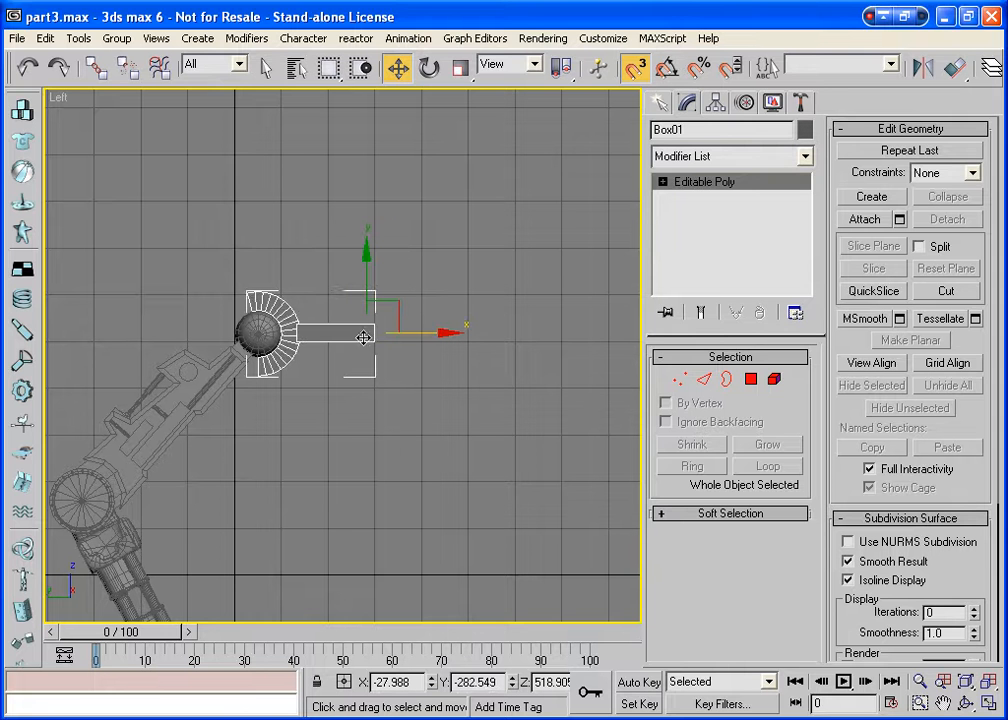
left_click(730, 156)
type("sh")
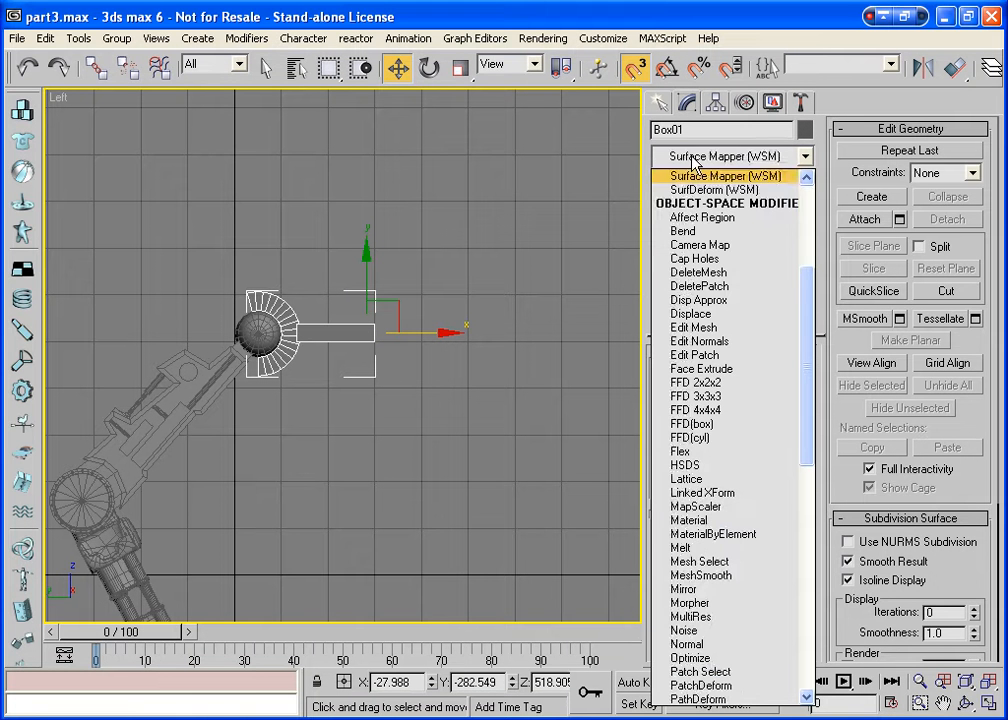
key("Down")
key("Down")
key("Down")
key("Down")
key("Down")
key("Down")
key("Down")
key("Down")
key("Down")
key("Down")
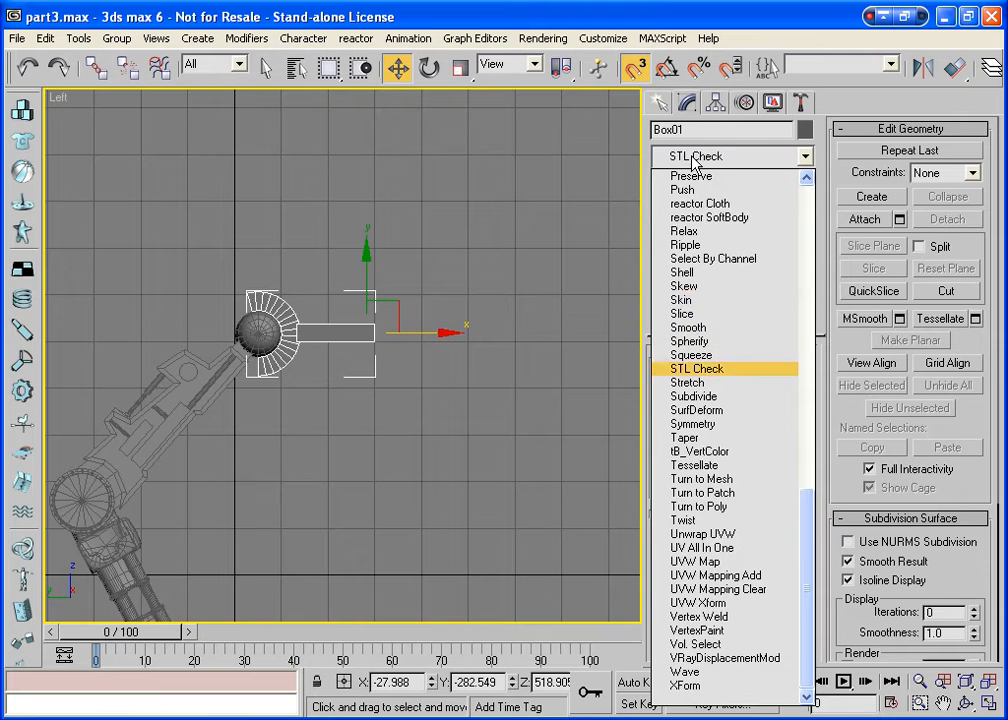
left_click(692, 423)
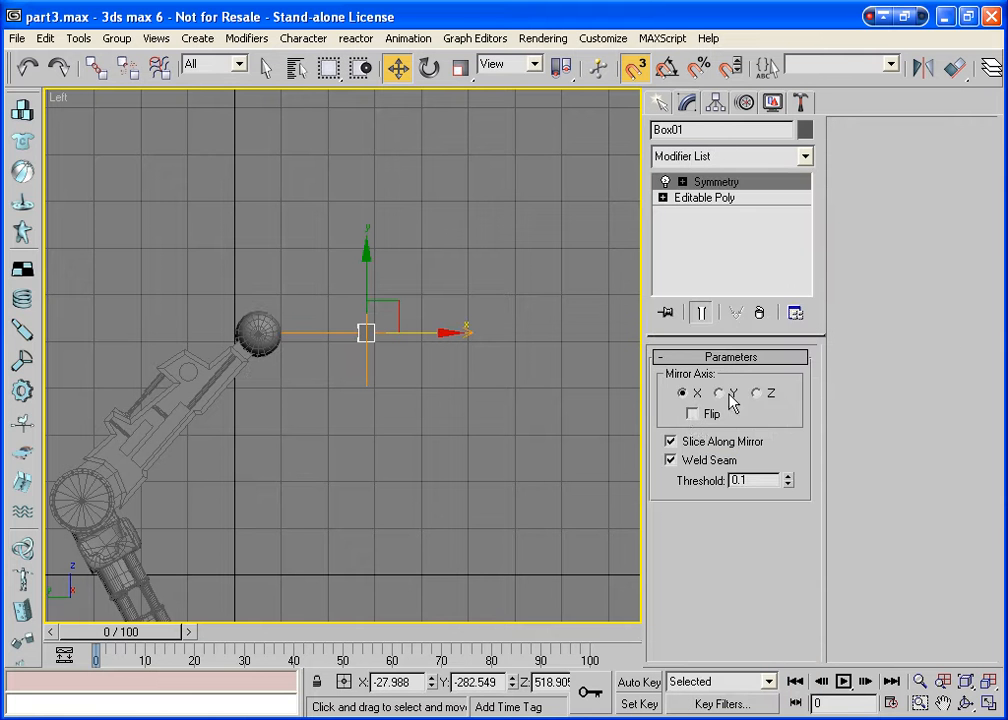
left_click(692, 414)
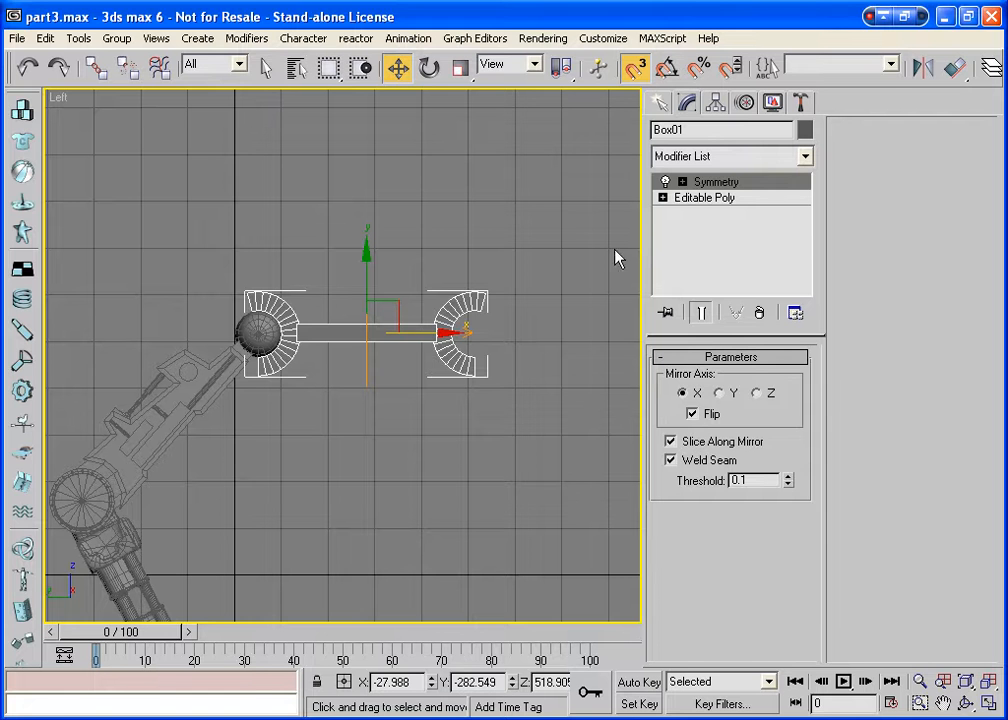
Move the Symmetry modifier's Mirror gizmo along X onto the box's cut end.
left_click(682, 181)
left_click(716, 197)
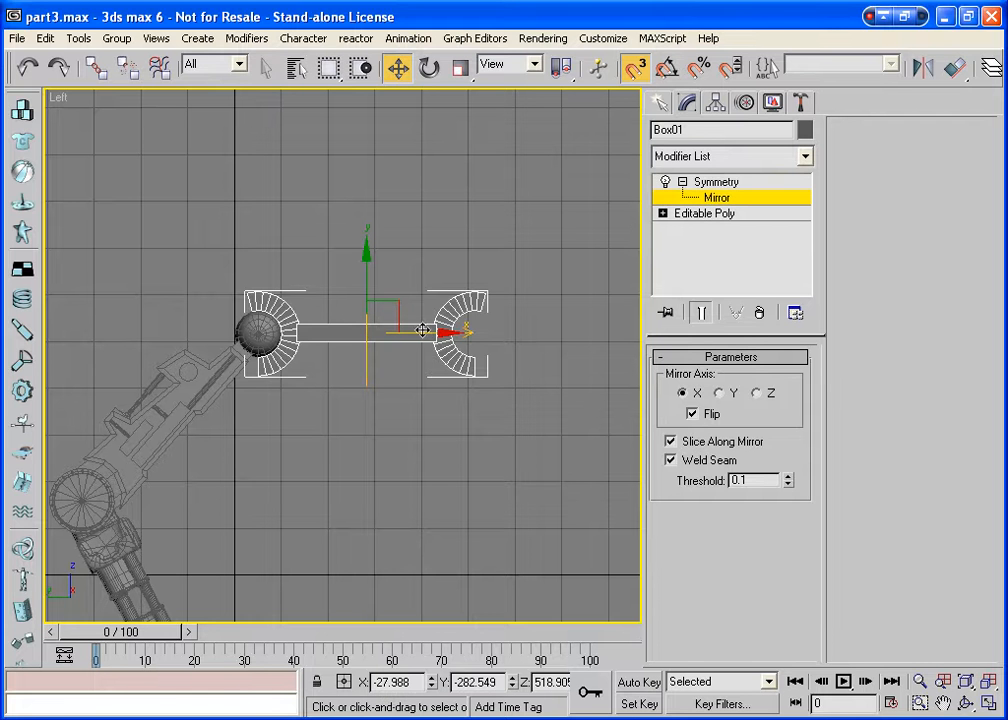
left_click_drag(427, 334, 459, 322)
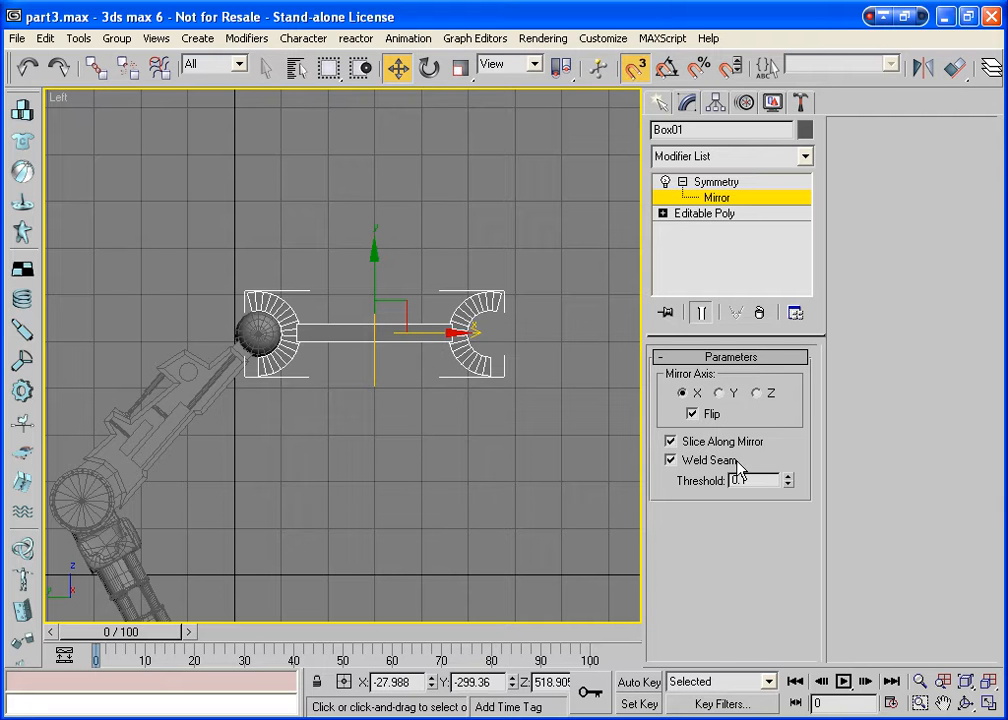
Pin the stack at the Editable Poly level with the end result shown, and switch to four viewports with the enlarged Top view active.
left_click(666, 313)
left_click(708, 216)
left_click(700, 314)
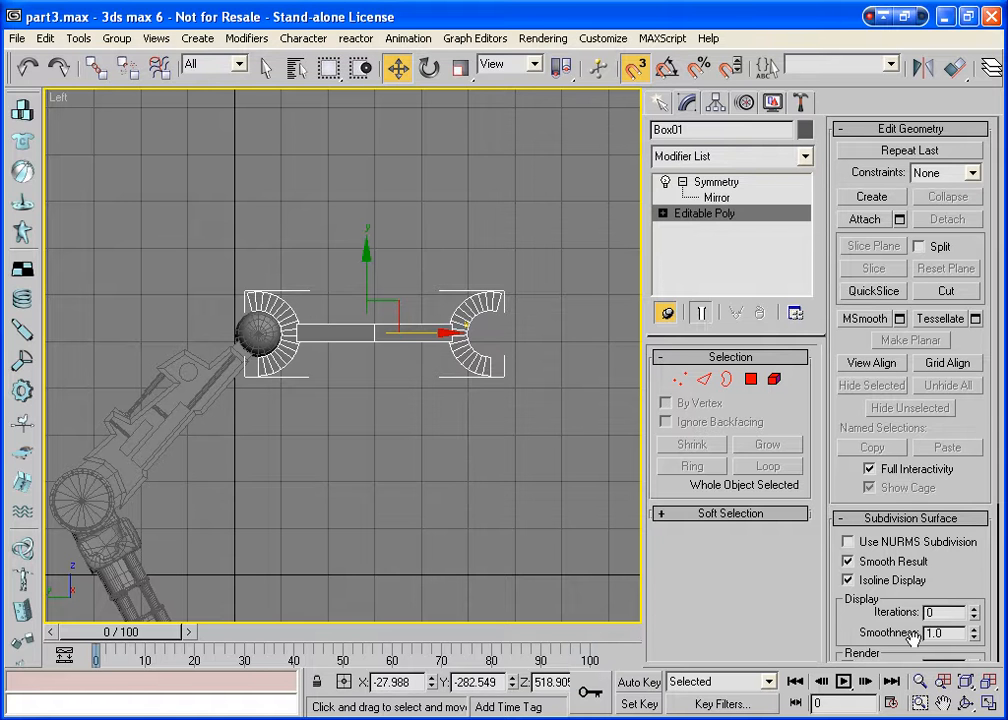
key("alt+w")
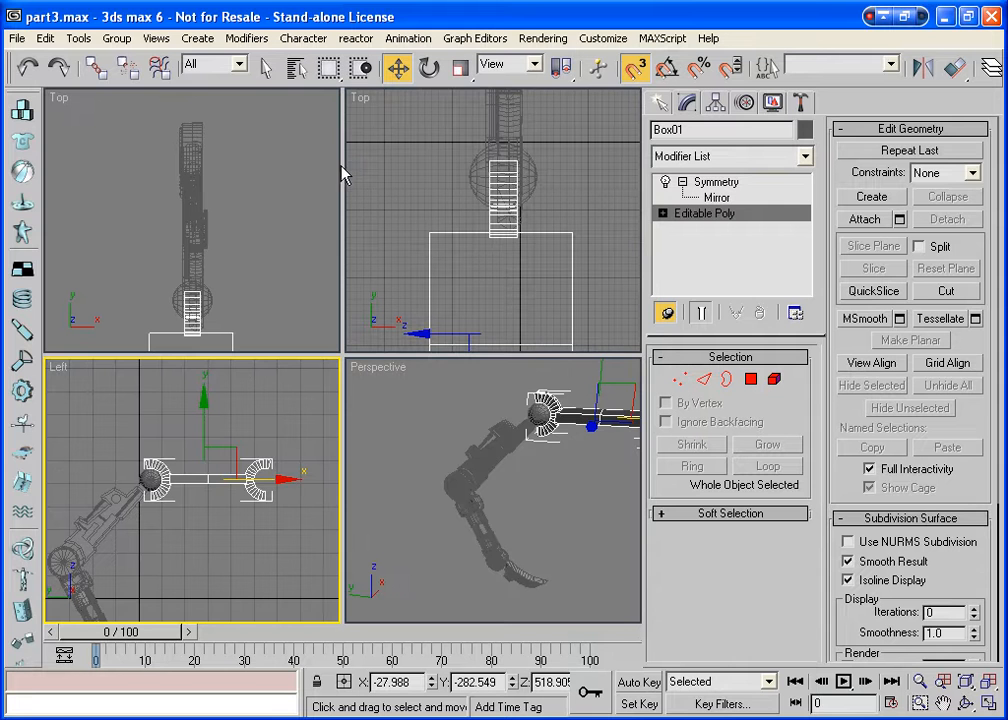
right_click(452, 203)
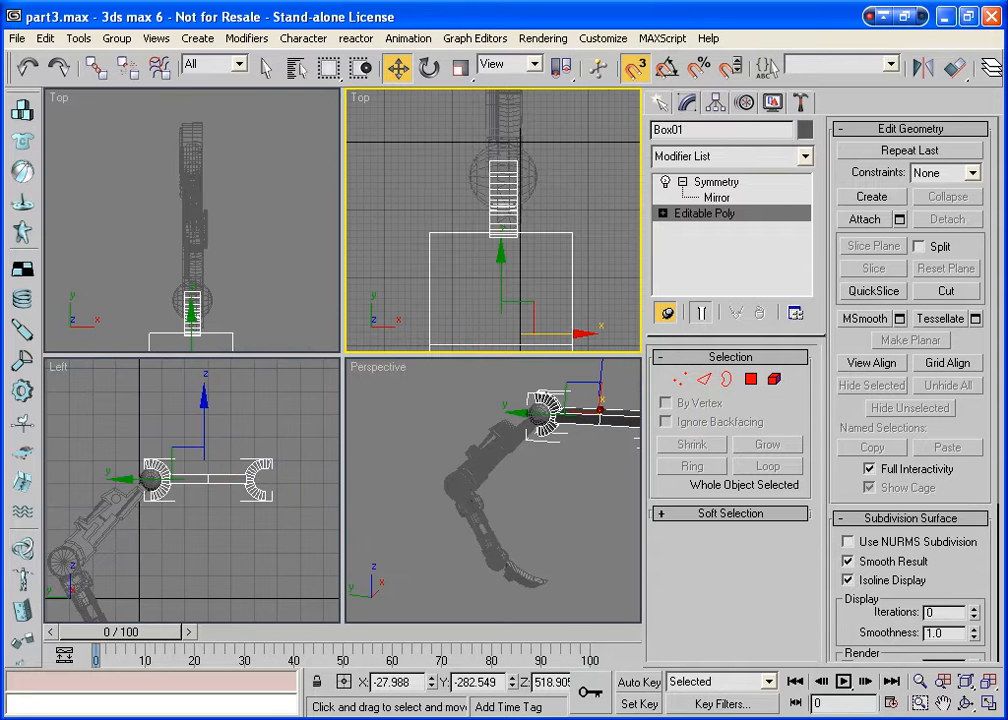
Draw a tube freehand in the maximized Top view just below the ball joint, radii about 38 and 68, height about 29, with snapping off.
left_click(987, 703)
key("F3")
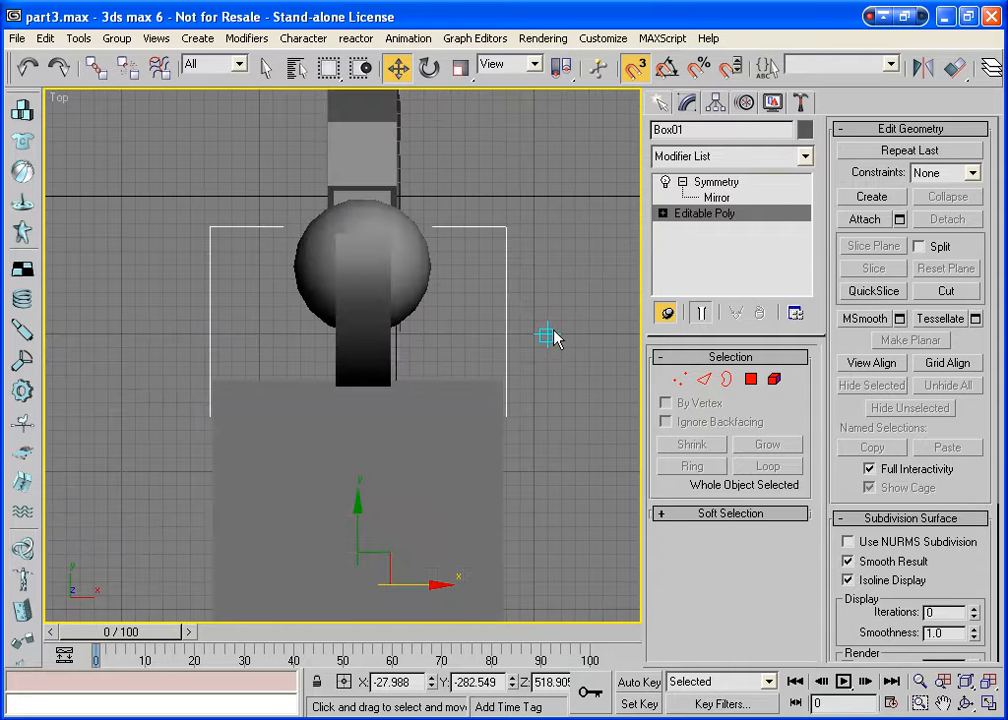
key("F4")
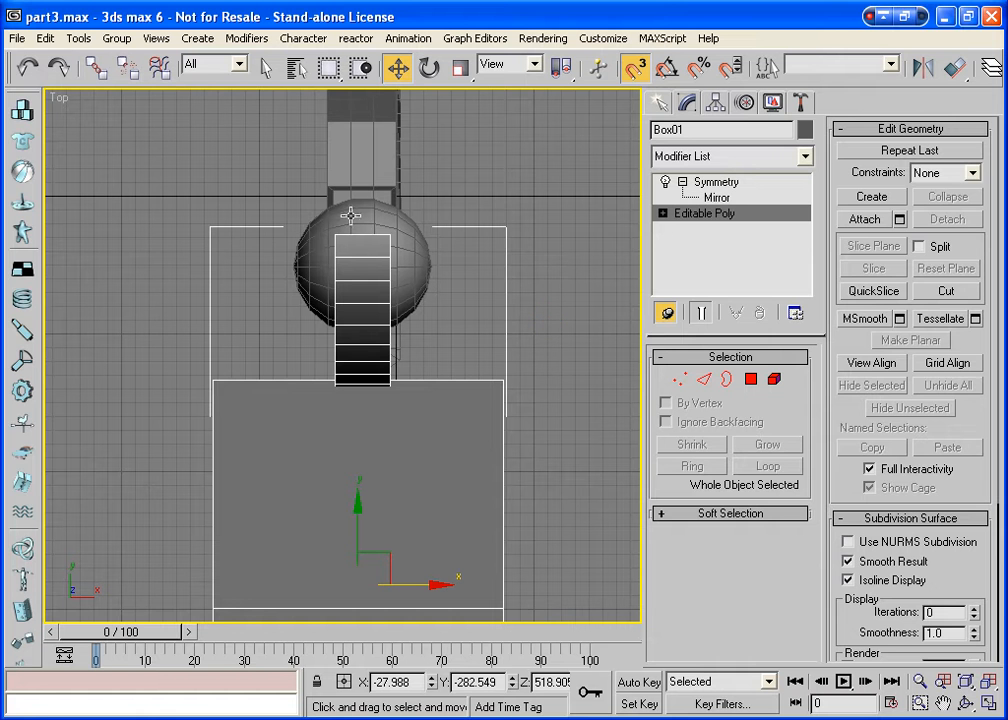
left_click(660, 105)
left_click(771, 270)
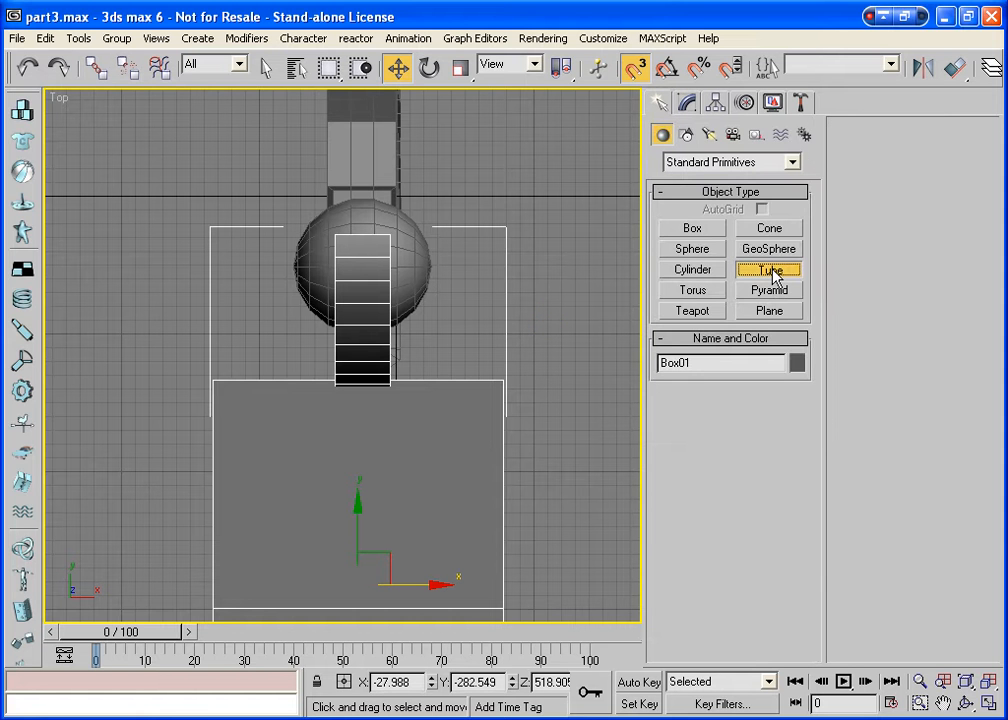
key("F3")
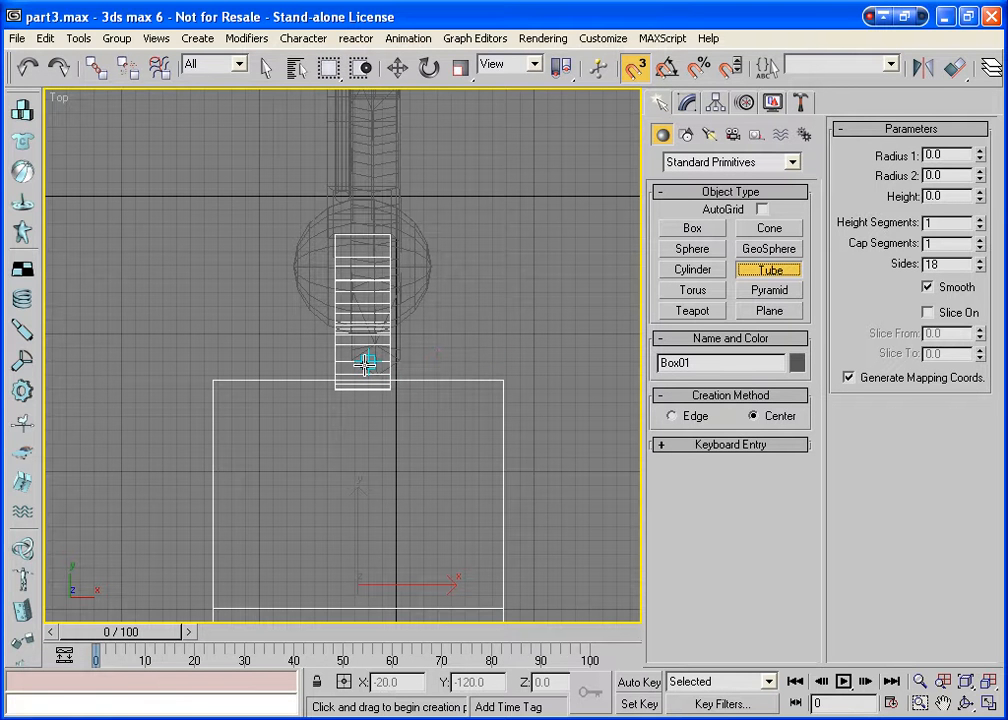
key("s")
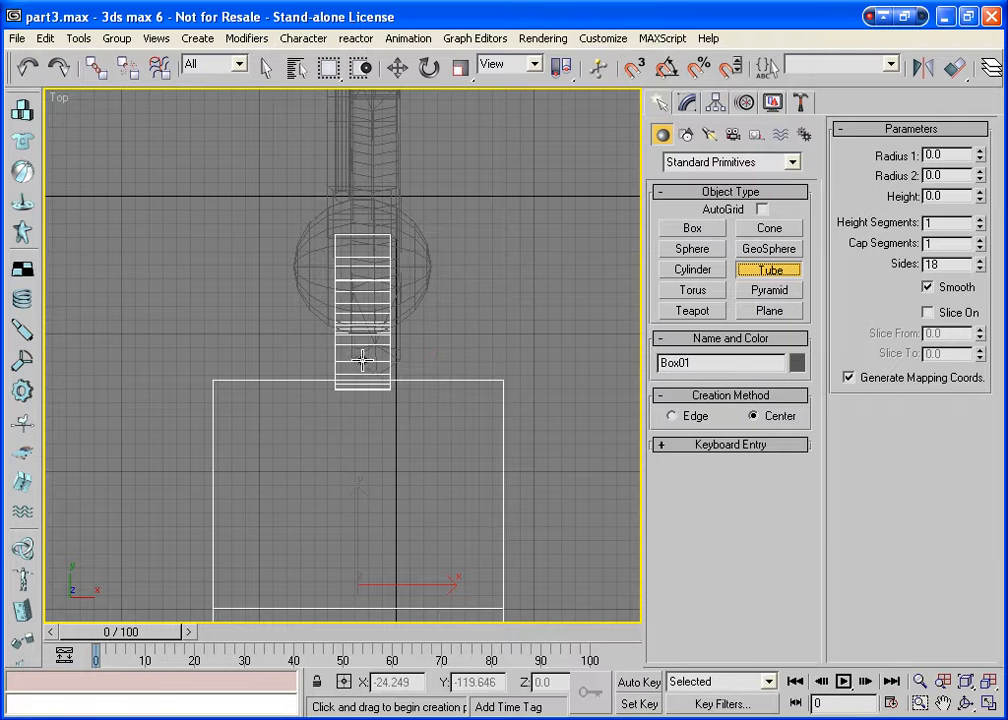
left_click_drag(362, 360, 360, 410)
left_click(357, 450)
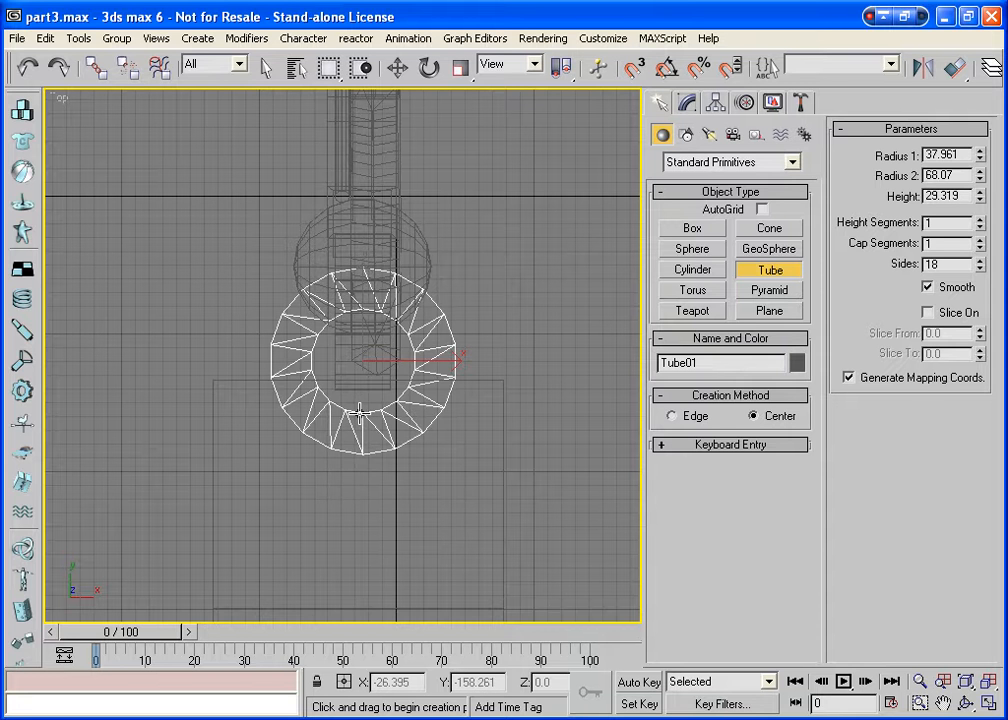
left_click(360, 410)
Set the tube's Radius 1 to 50, Radius 2 to 90 and Height to 20.
left_click(688, 104)
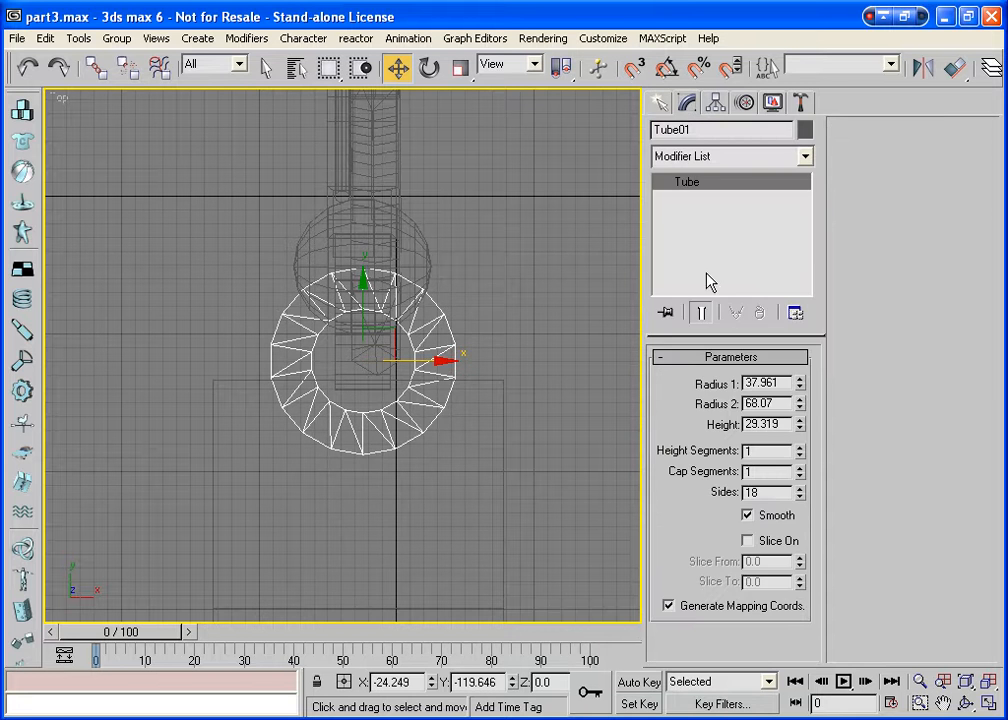
left_click_drag(782, 384, 715, 382)
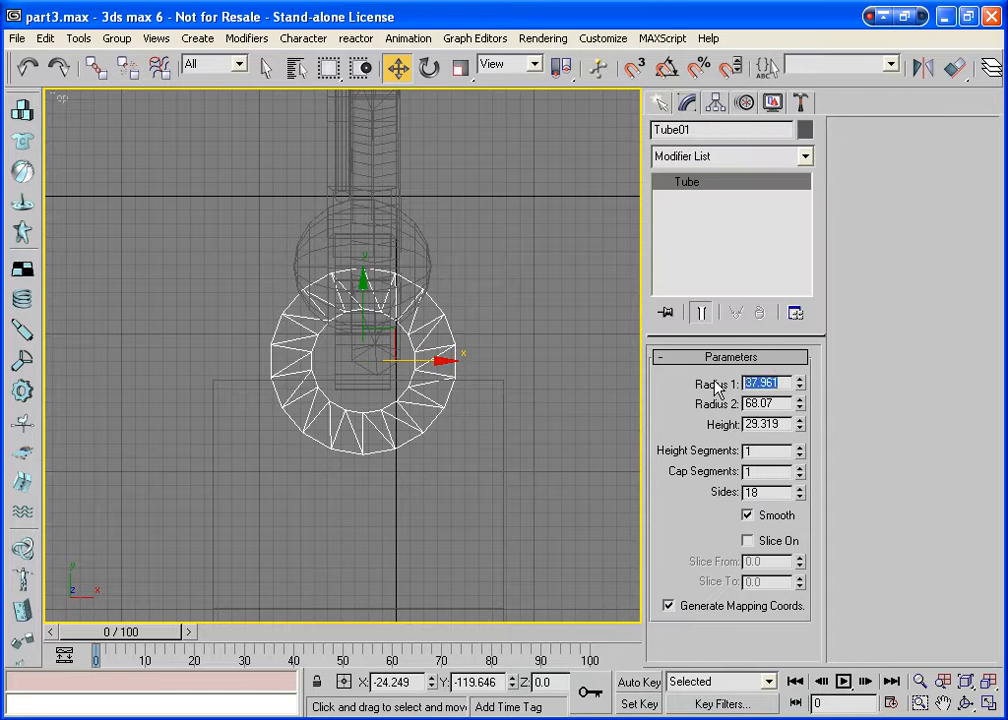
type("50")
key("Tab")
type("9")
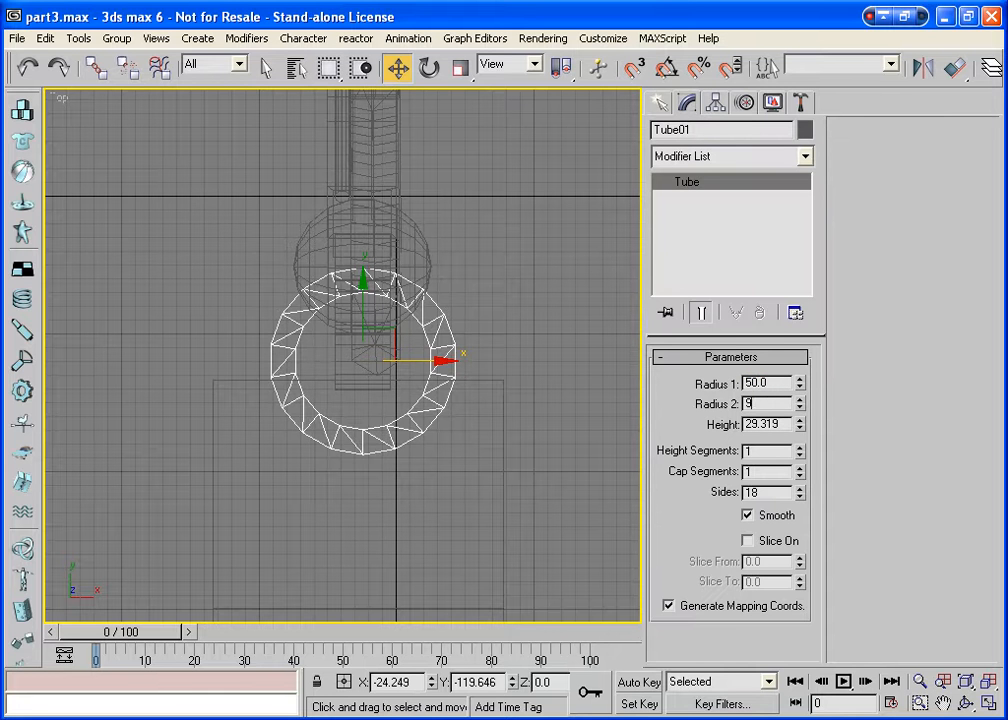
key("Tab")
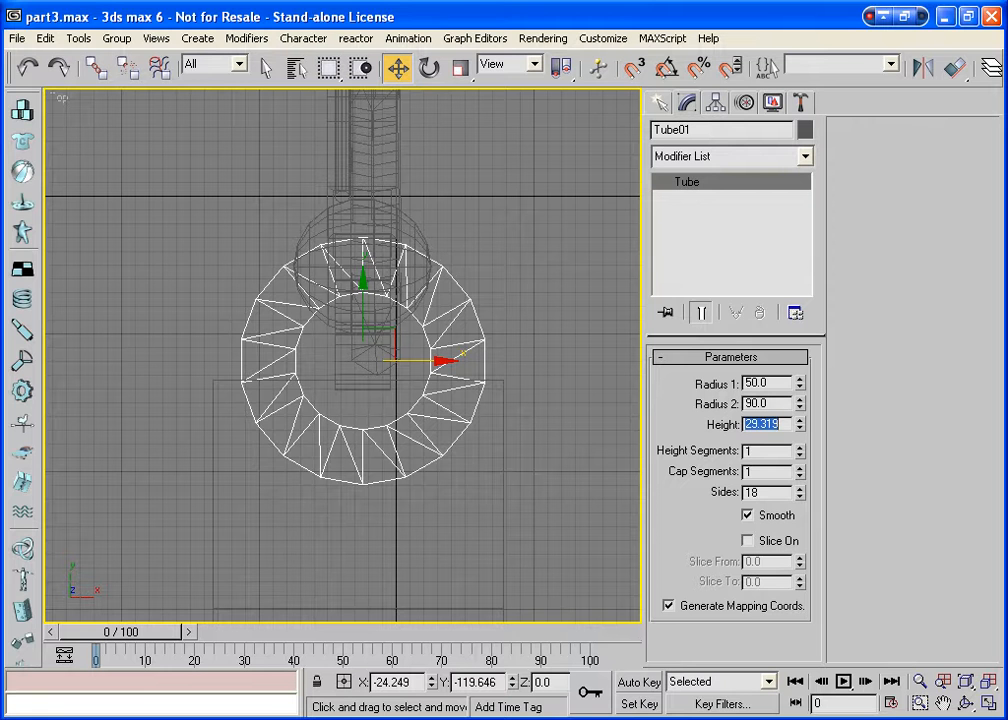
type("20")
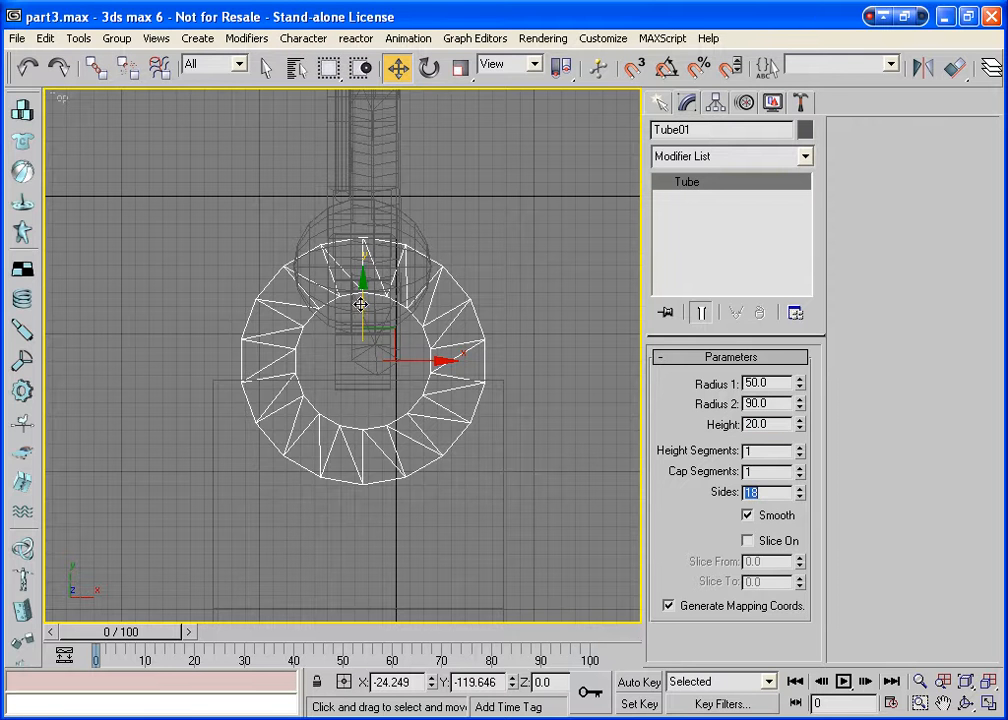
Move the tube along Y in the Top view to centre it around the leg's upper ball joint.
left_click_drag(395, 337, 391, 241)
left_click(392, 242)
left_click(450, 270)
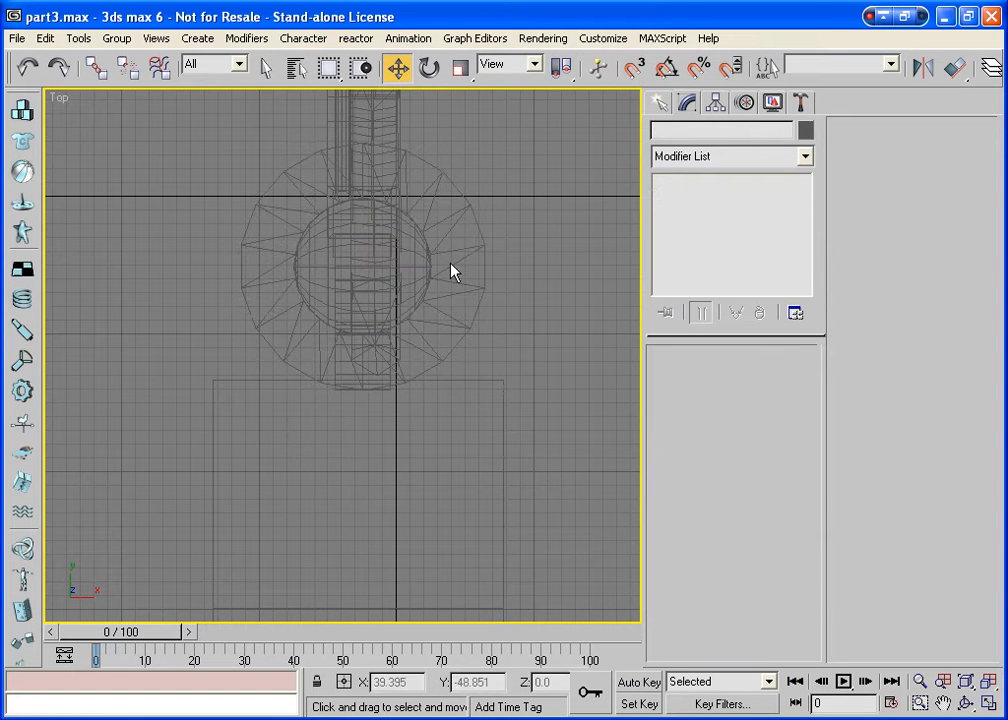
left_click(450, 251)
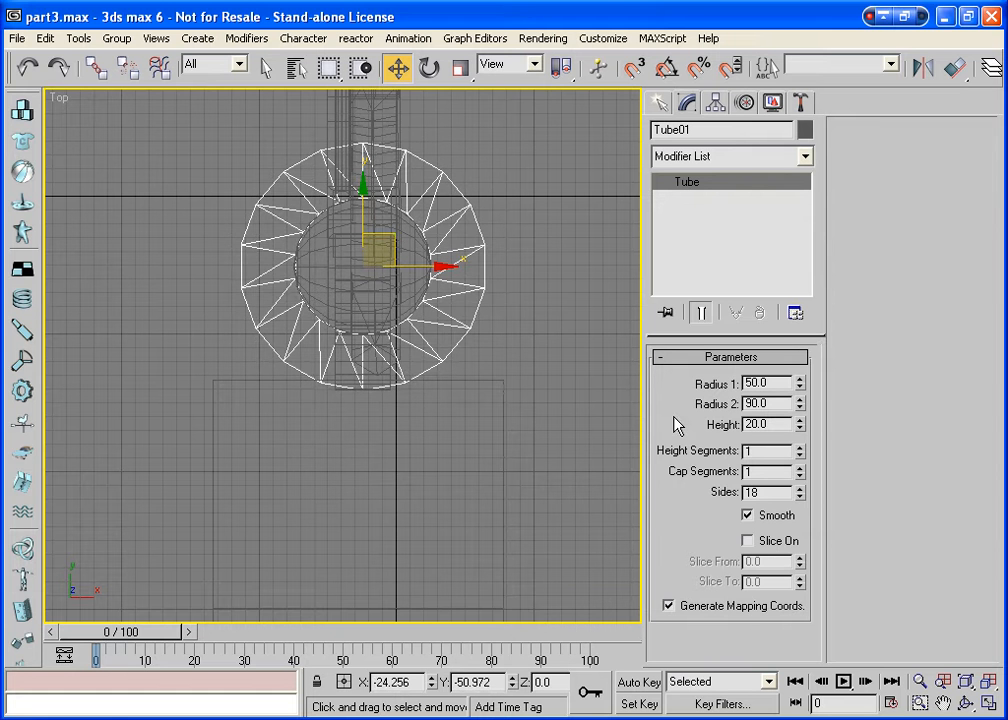
Turn on slicing for the tube from -90 to 90 degrees and reduce its Sides to 16.
left_click(747, 540)
left_click_drag(800, 562, 796, 713)
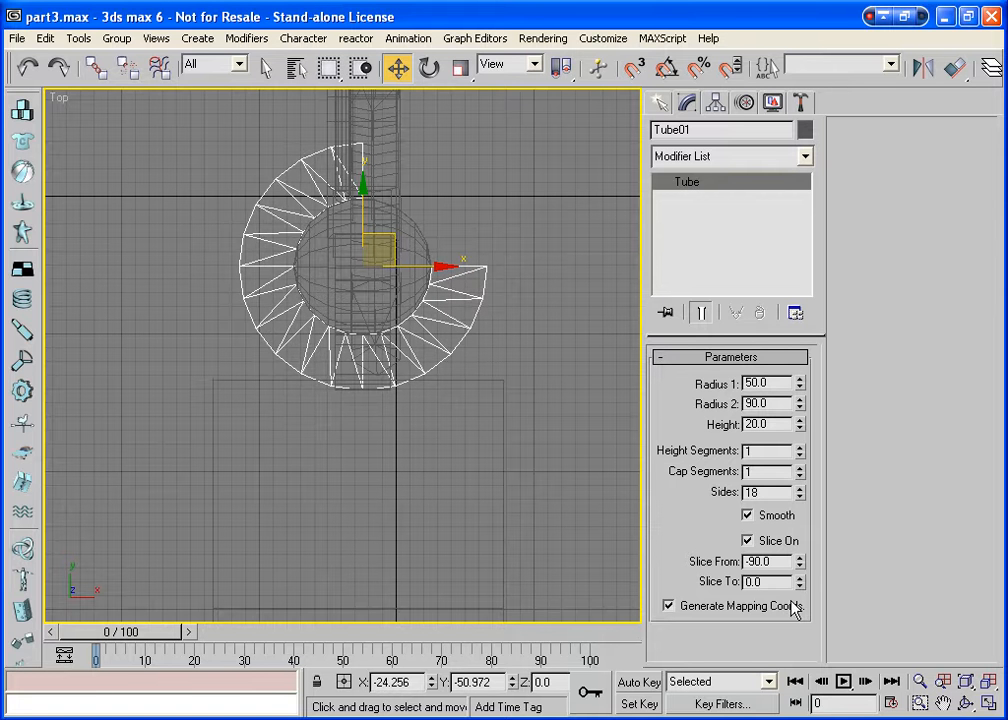
left_click_drag(800, 581, 802, 402)
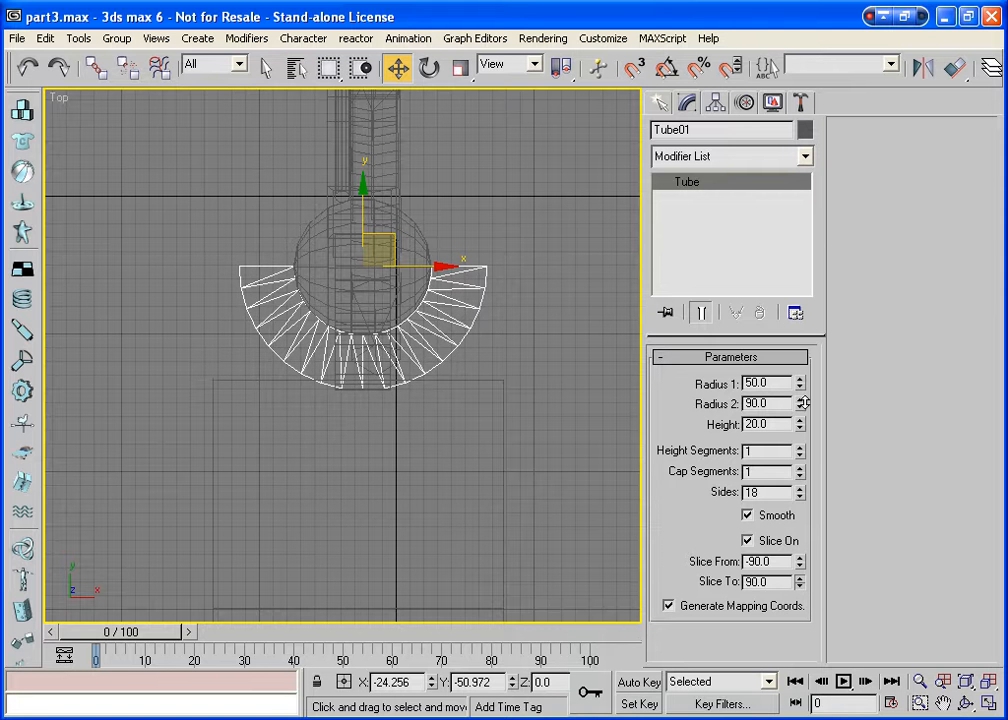
left_click(801, 497)
left_click(801, 497)
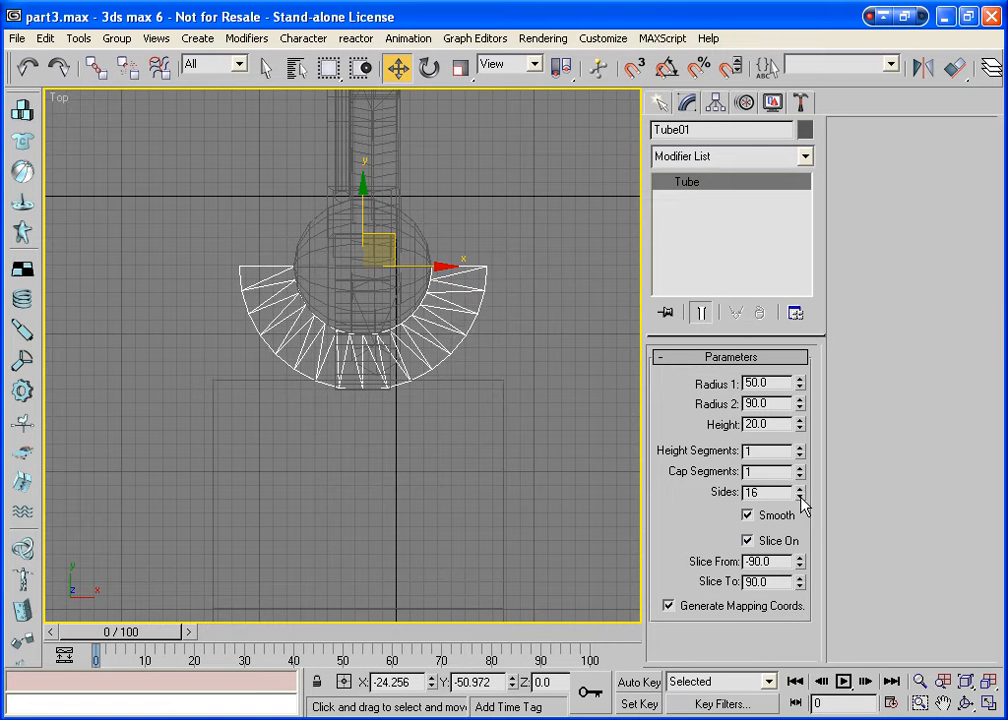
Convert the sliced half tube to an Editable Poly and deselect it.
right_click(441, 324)
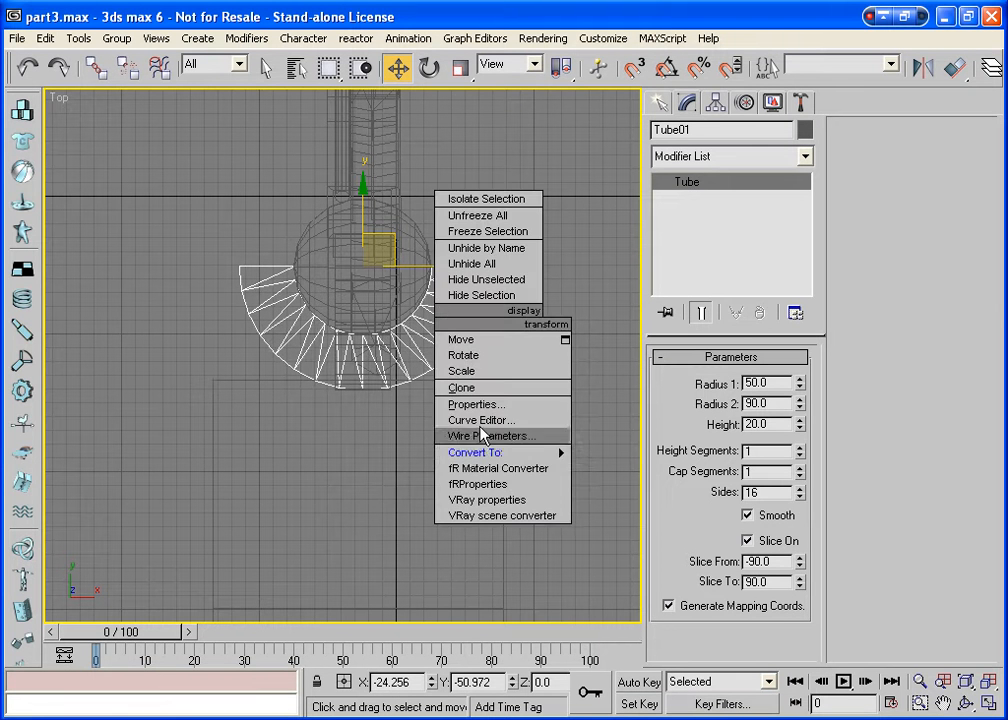
mouse_move(484, 452)
left_click(622, 469)
left_click(510, 436)
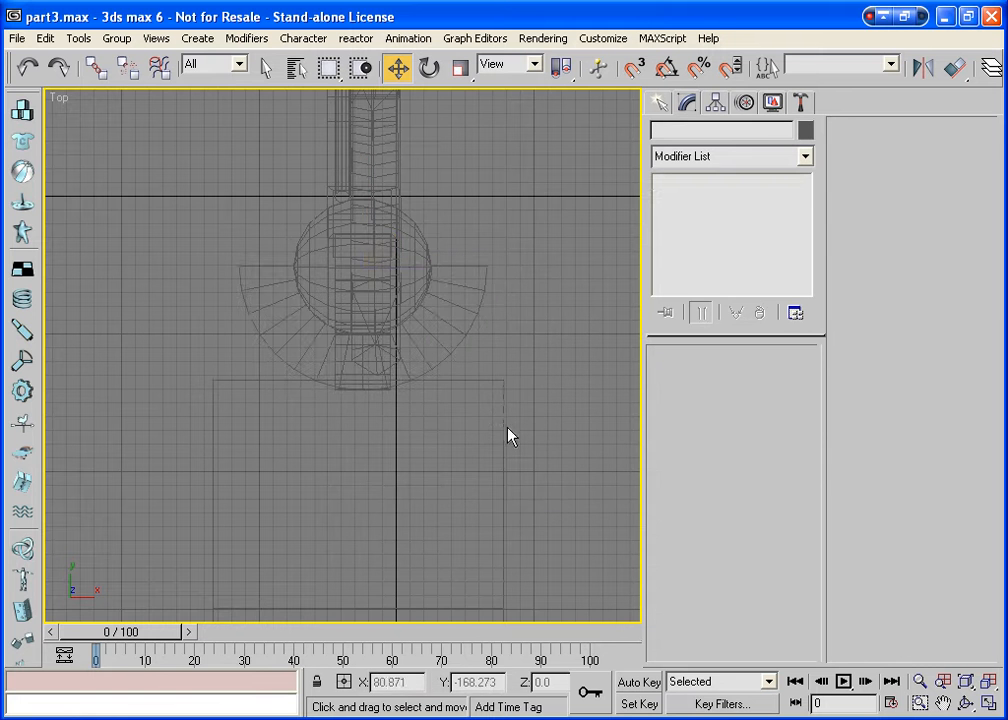
Return to four viewports and raise the half tube along Z in the Perspective view to the ball joint's height, about 512.
key("alt+w")
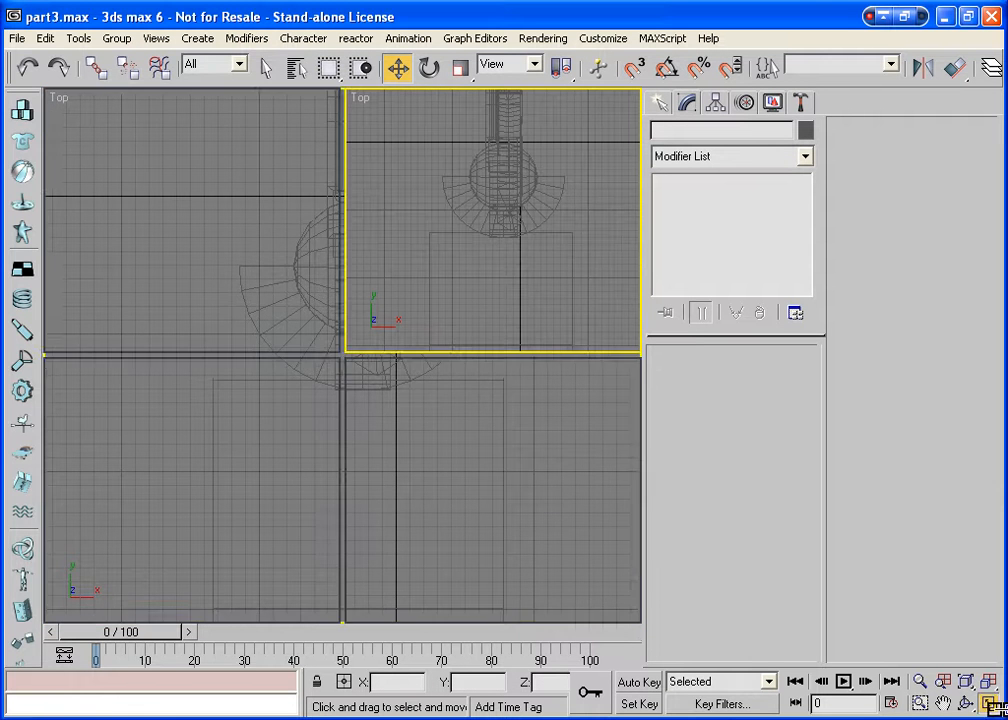
left_click(538, 529)
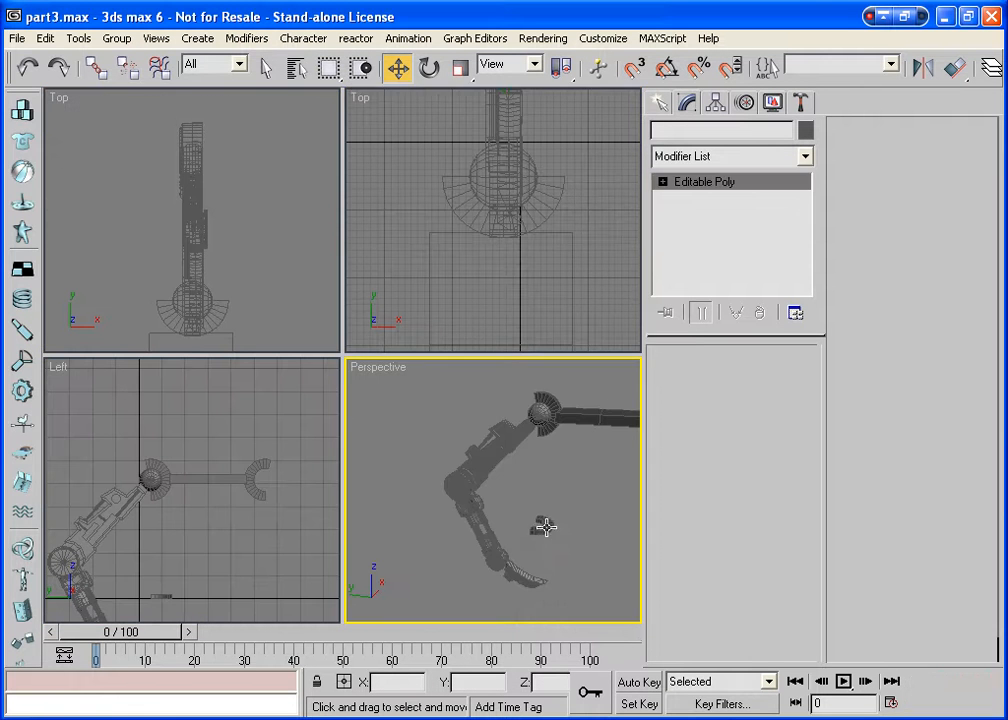
left_click_drag(540, 527, 532, 351)
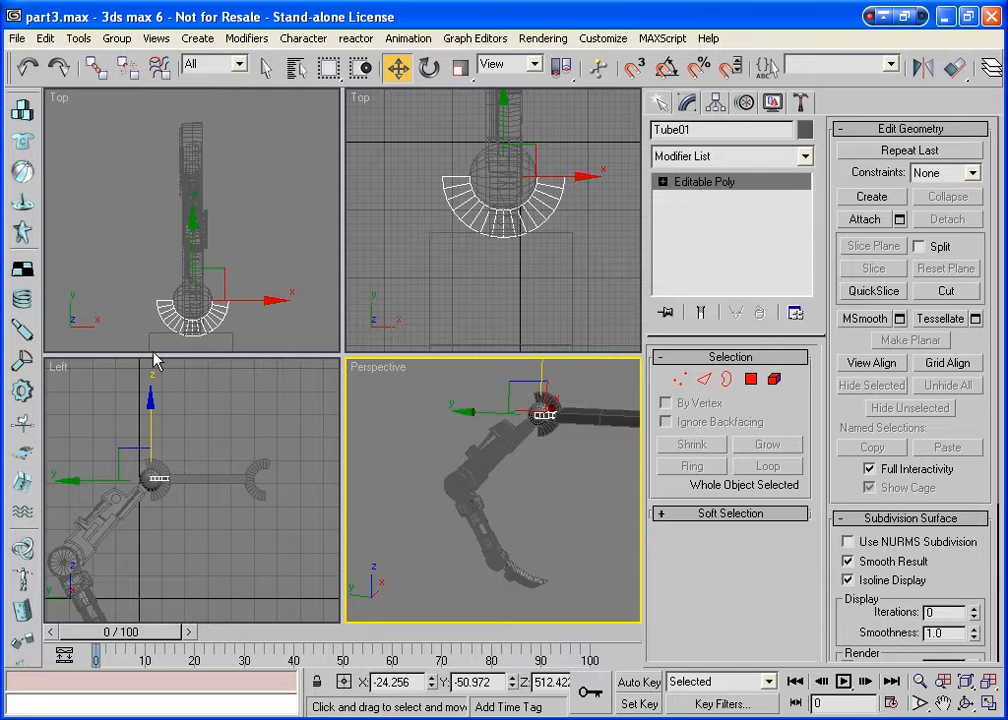
Lower the half tube slightly in the Left view to a Z position of about 509, aligning it with the body box.
left_click(81, 421)
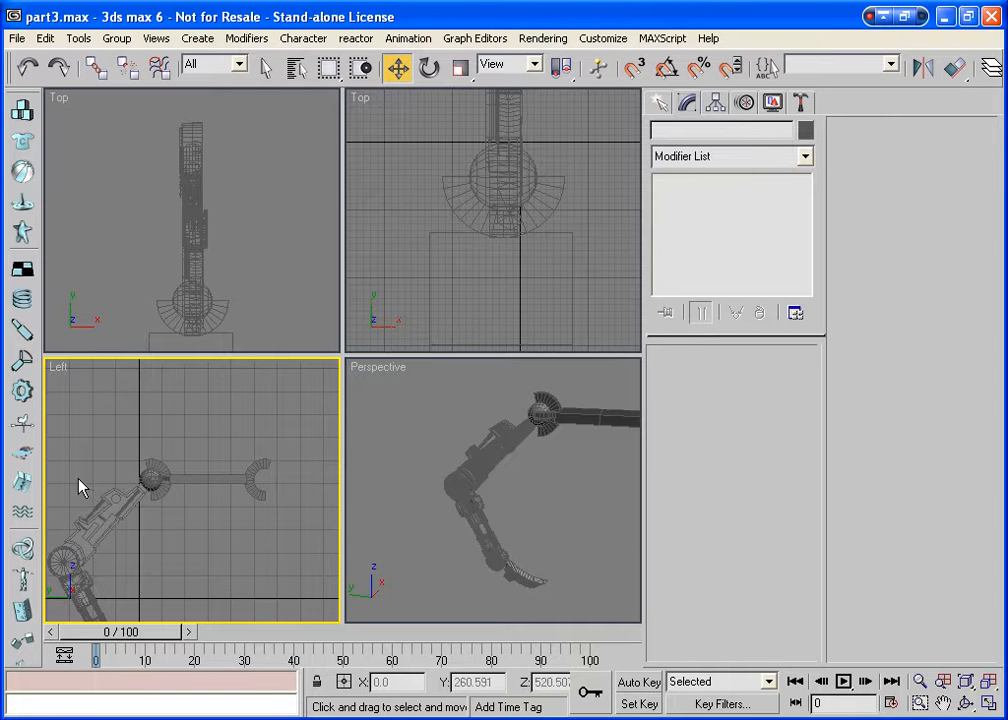
scroll(79, 484, "up", 2)
scroll(164, 480, "up", 6)
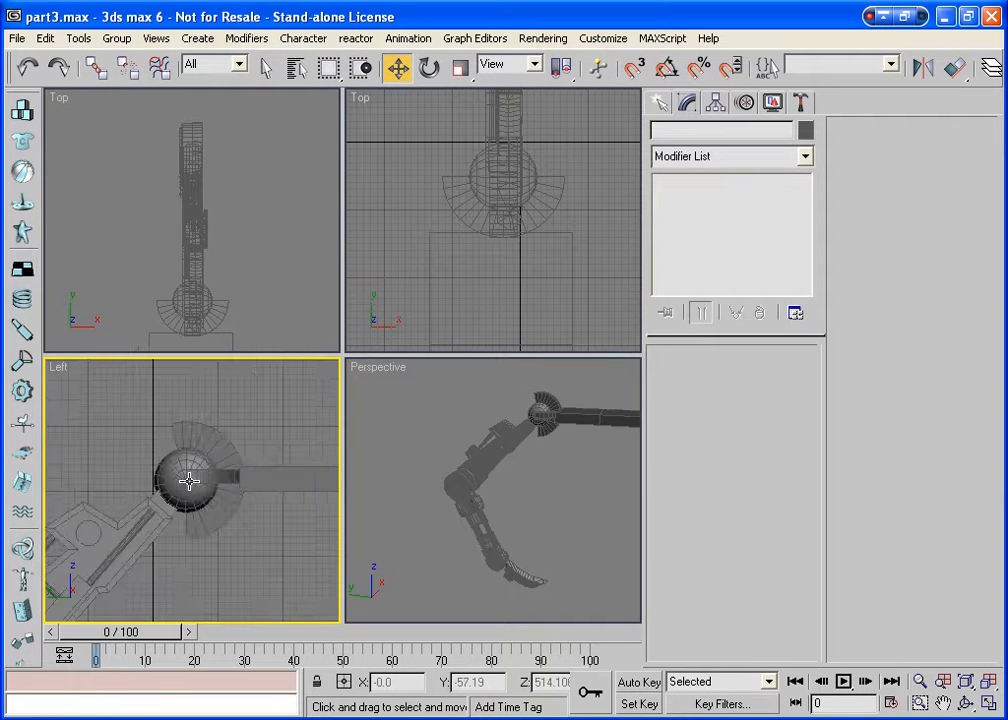
scroll(218, 470, "up", 2)
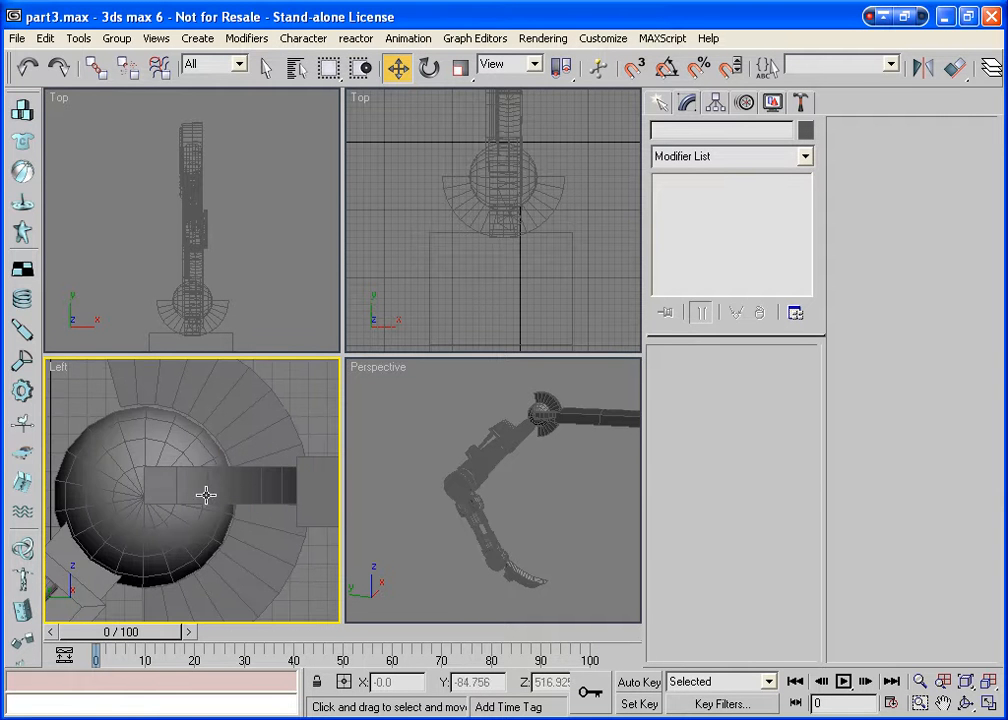
left_click(205, 493)
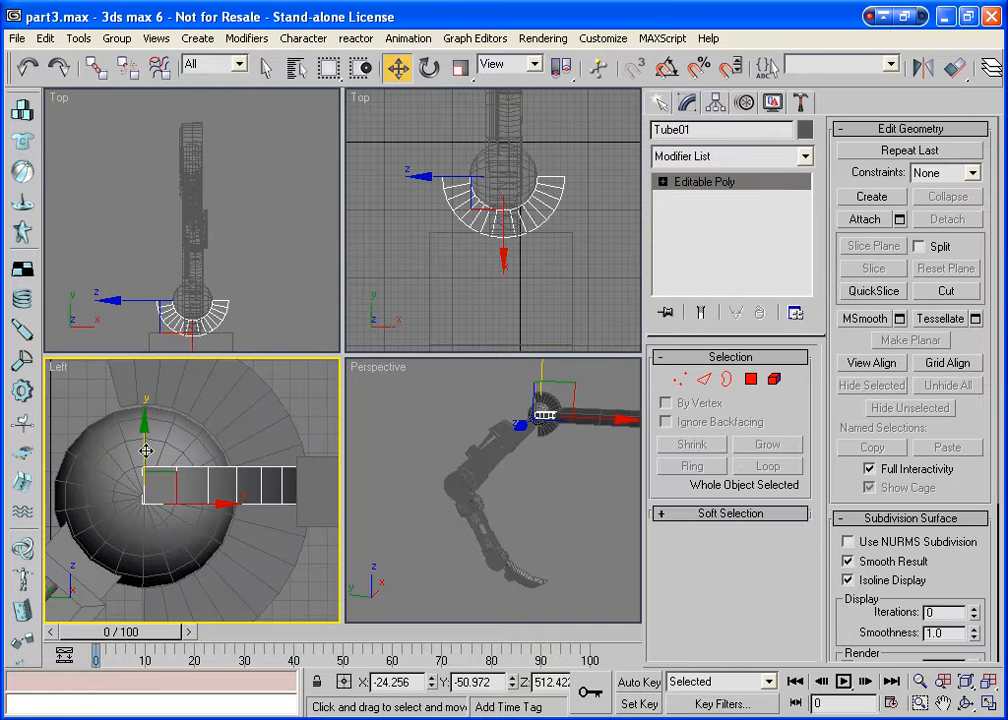
left_click_drag(146, 451, 154, 457)
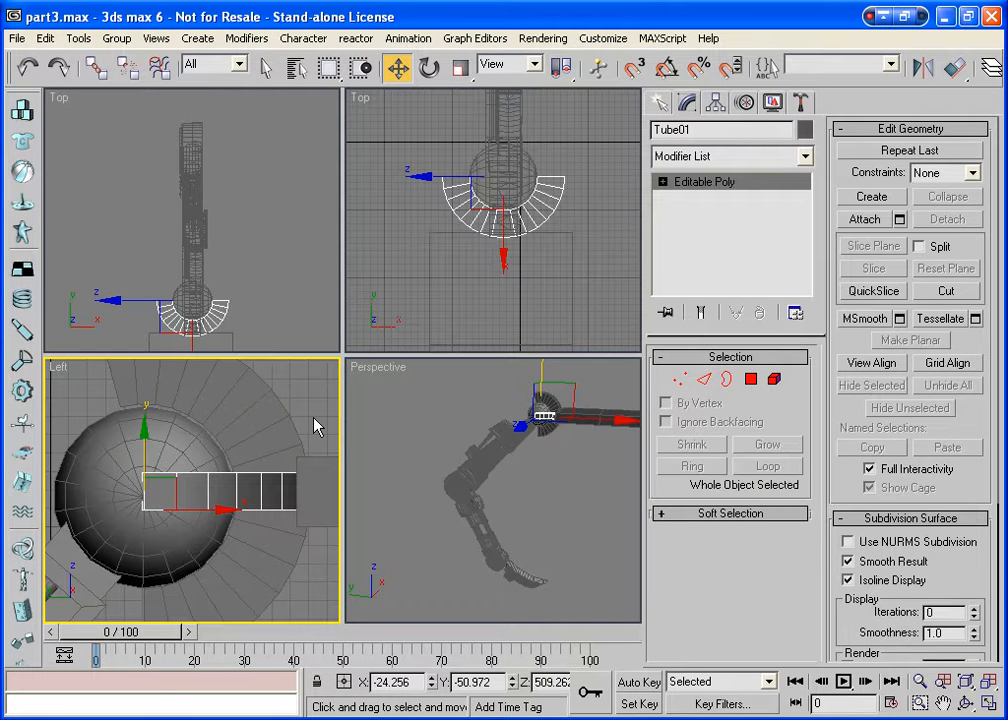
Attach the horizontal half tube to the body section at its Editable Poly level, with the stack pinned and the Symmetry result shown.
left_click(324, 463)
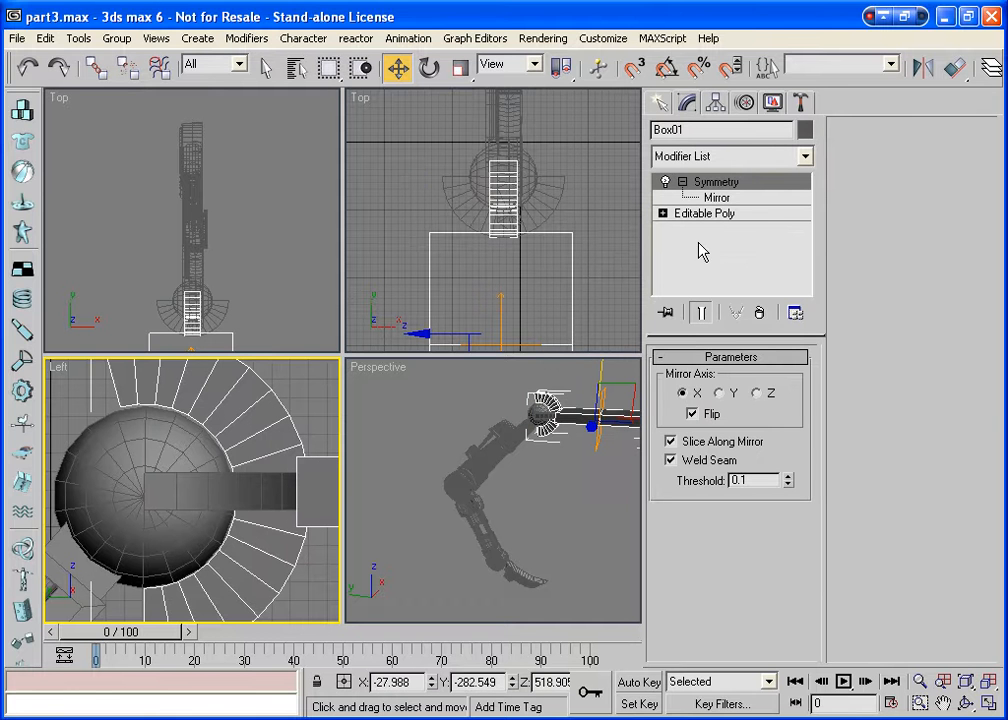
left_click(666, 312)
left_click(682, 181)
left_click(691, 198)
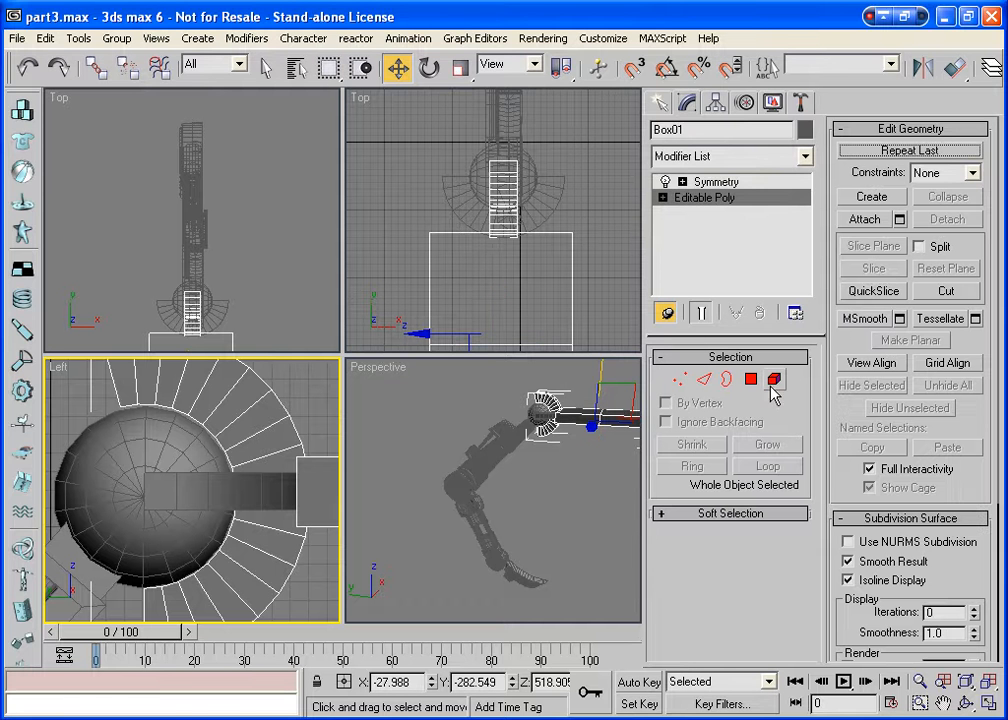
left_click(860, 219)
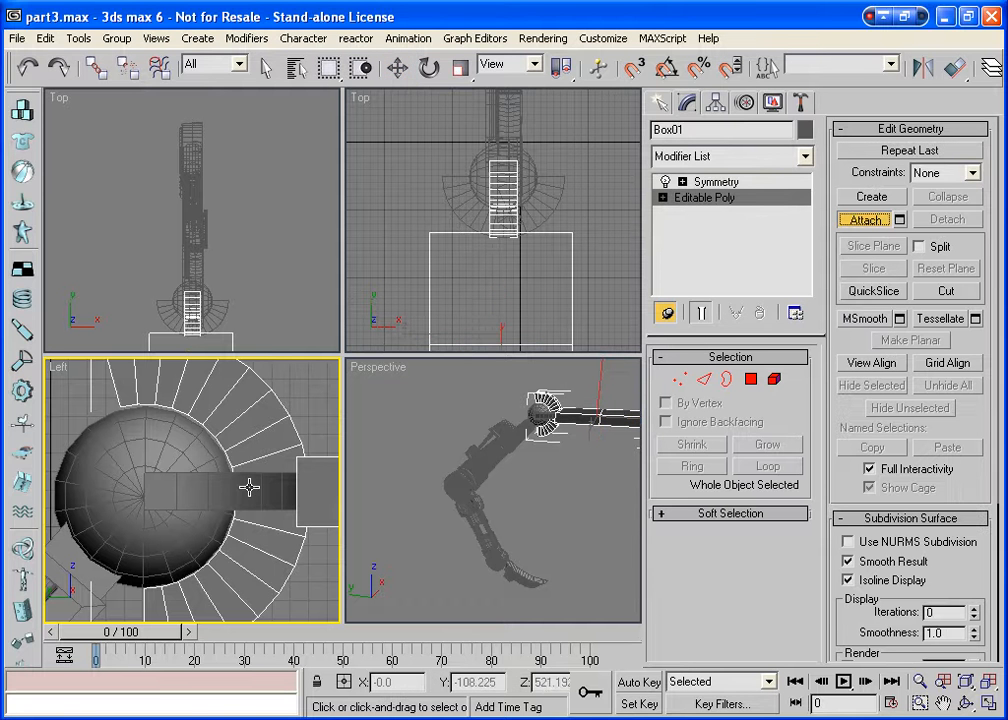
left_click(196, 385)
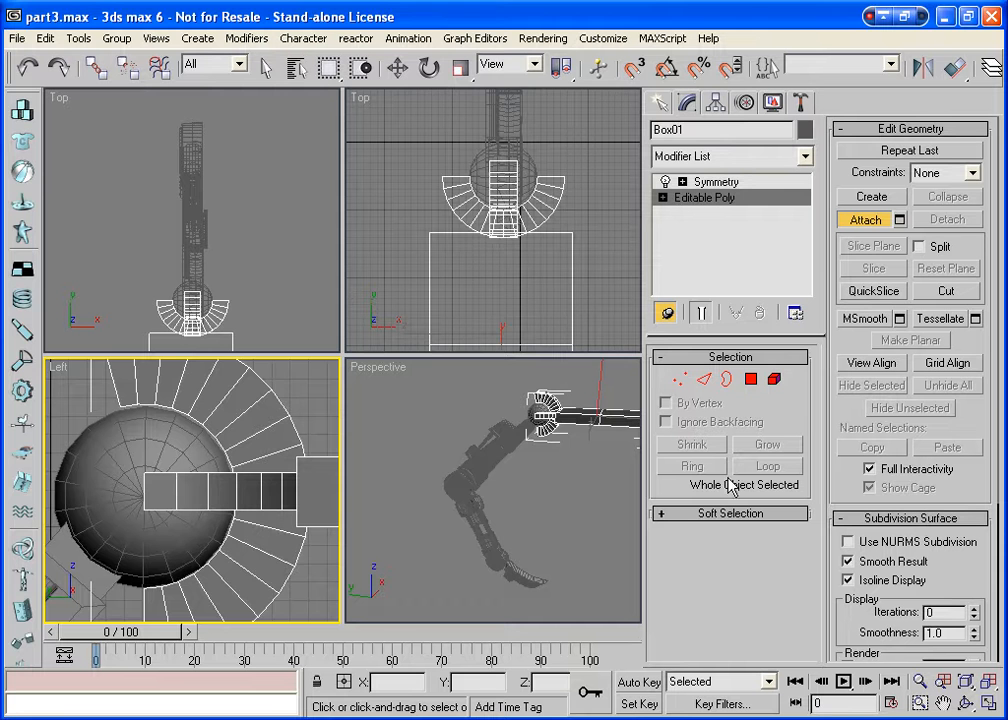
left_click(989, 681)
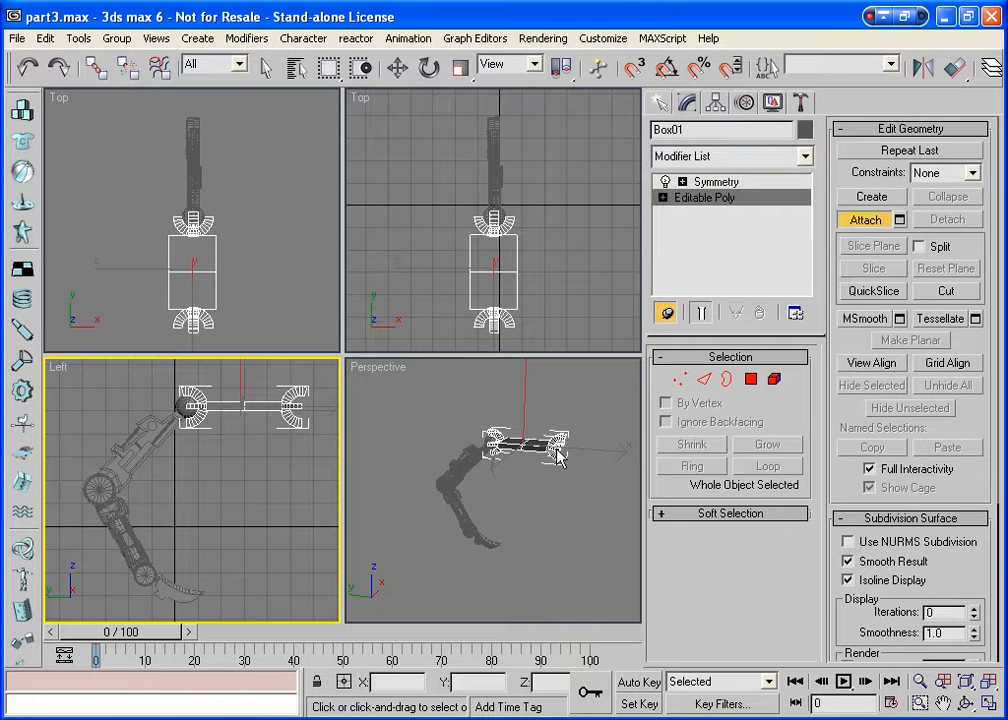
left_click(866, 219)
Hide everything except the body section and fit it in all viewports.
right_click(228, 404)
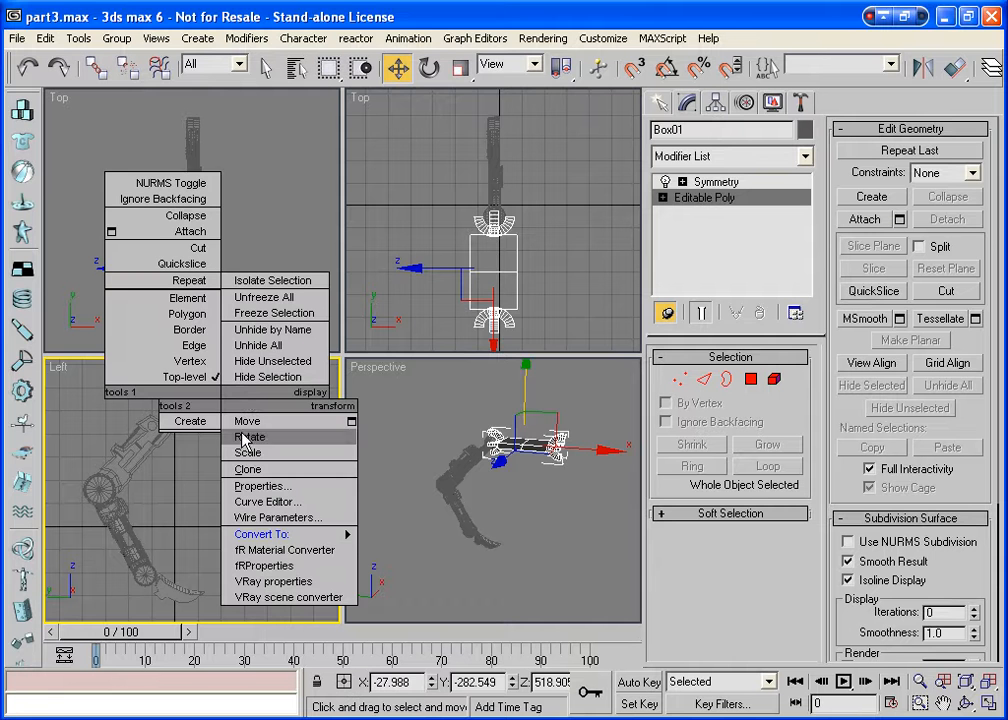
left_click(250, 377)
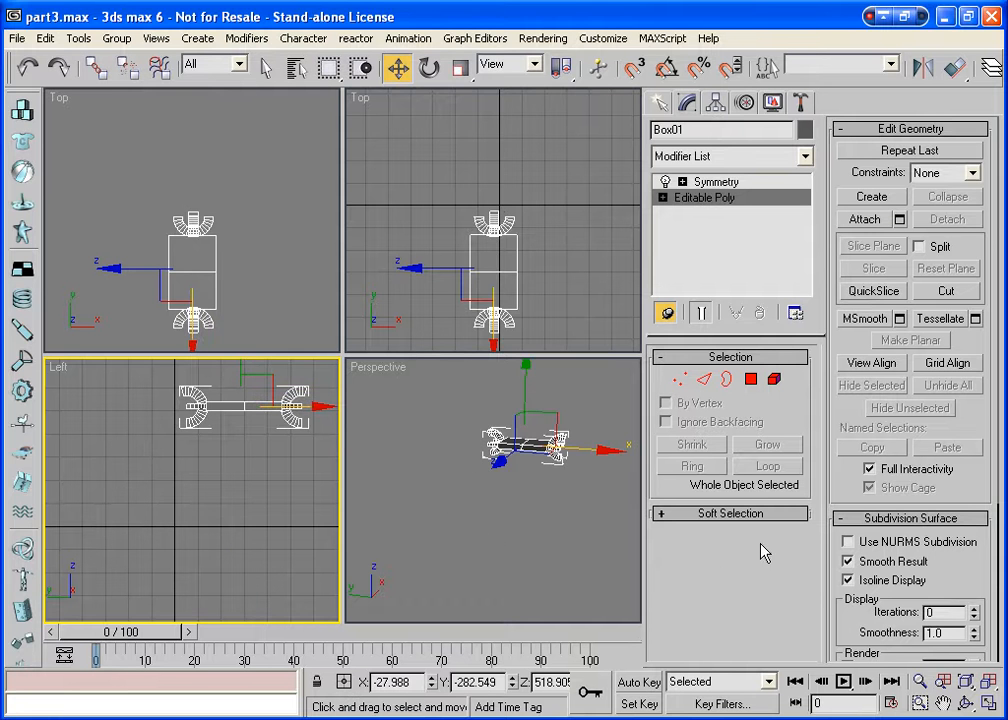
left_click(995, 683)
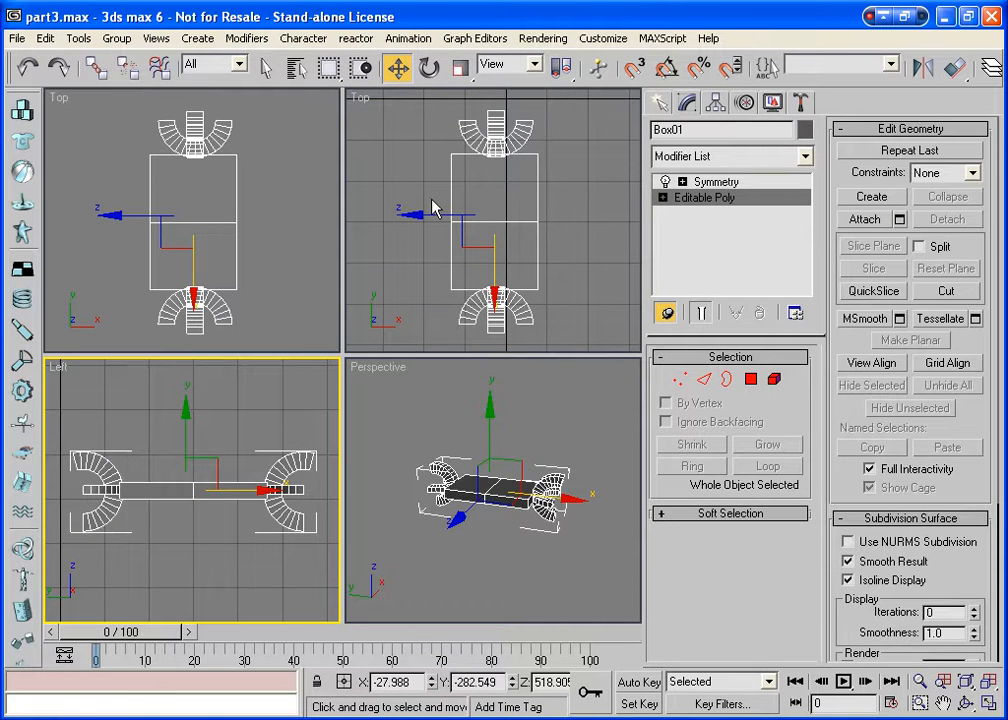
Change the first Top viewport to a Bottom view and maximize it to show the underside of the body section.
right_click(62, 100)
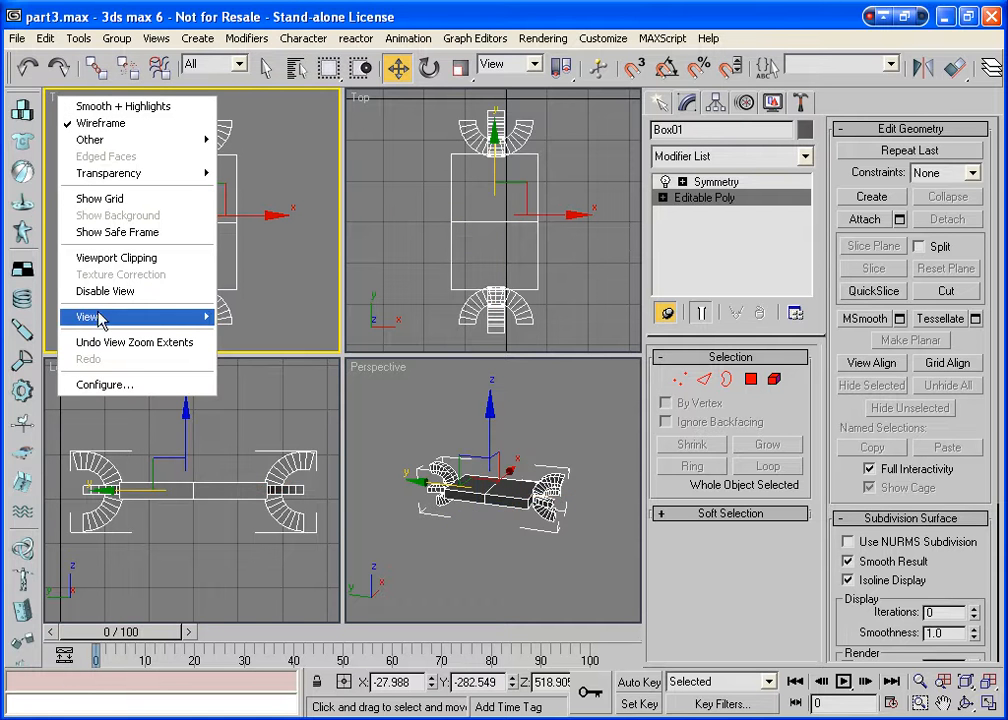
mouse_move(84, 316)
left_click(248, 401)
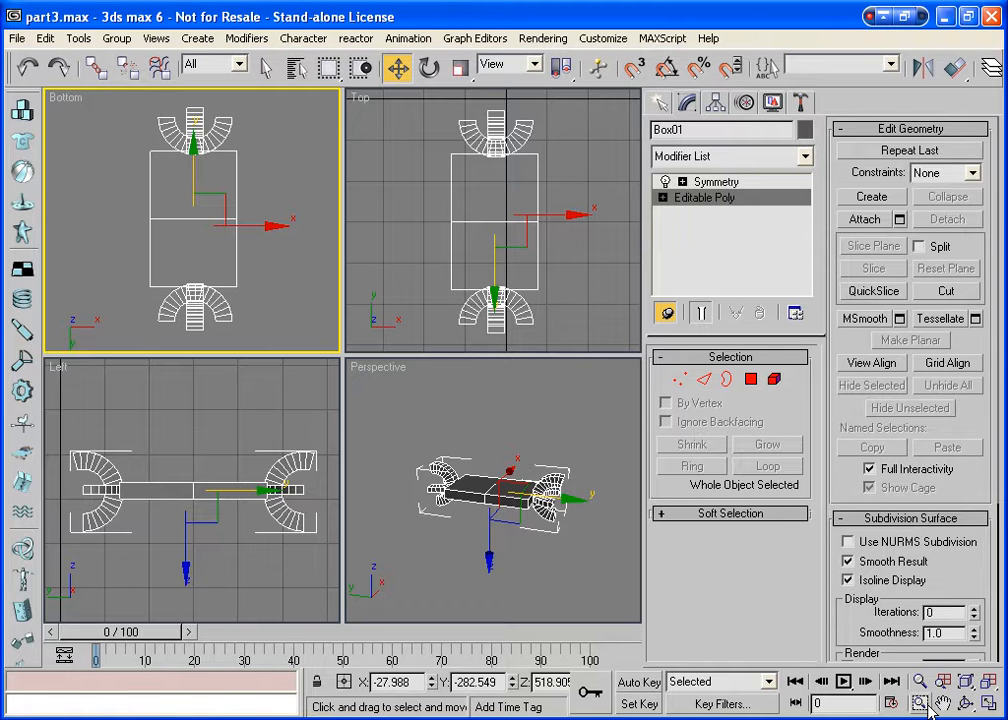
left_click(990, 703)
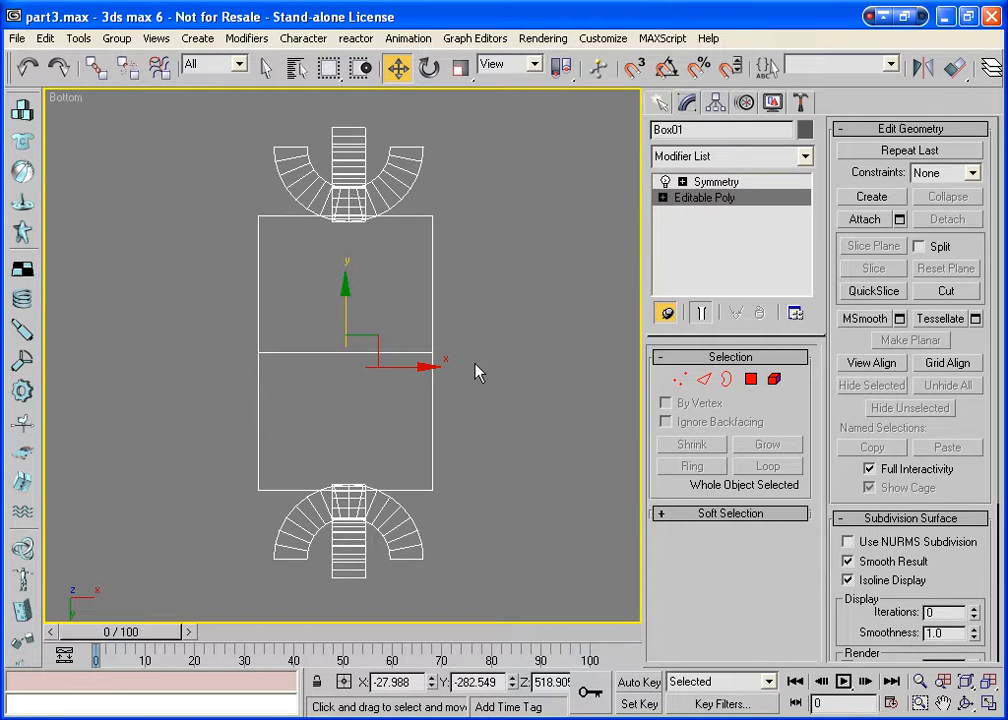
Select the body box's underside polygon at the Polygon level and inset it to leave a border all around.
left_click(477, 372)
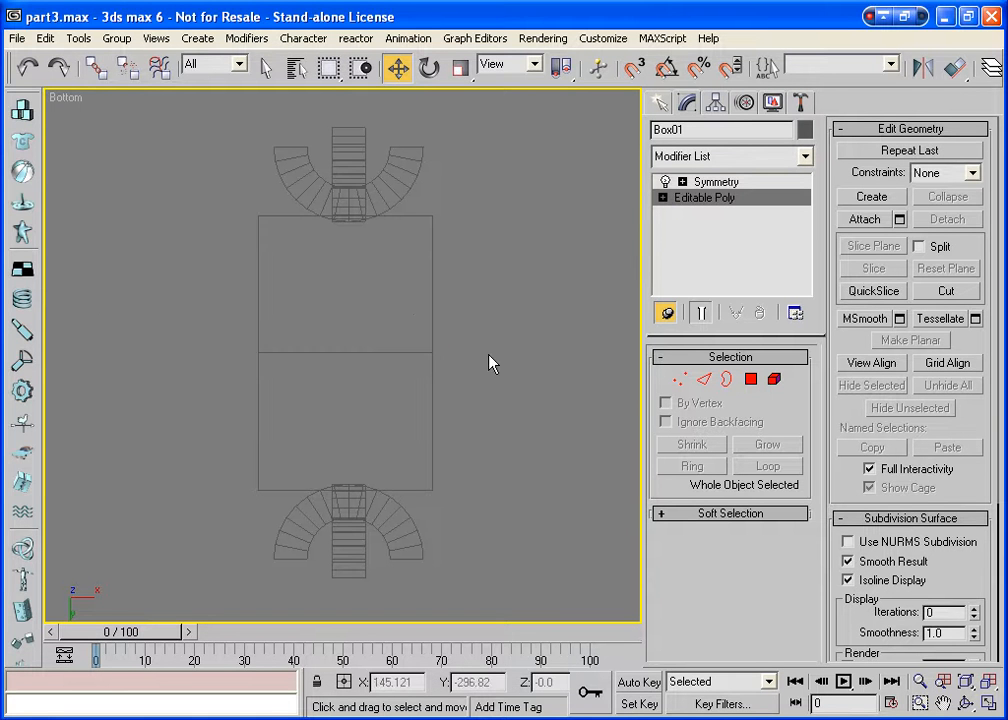
left_click(751, 379)
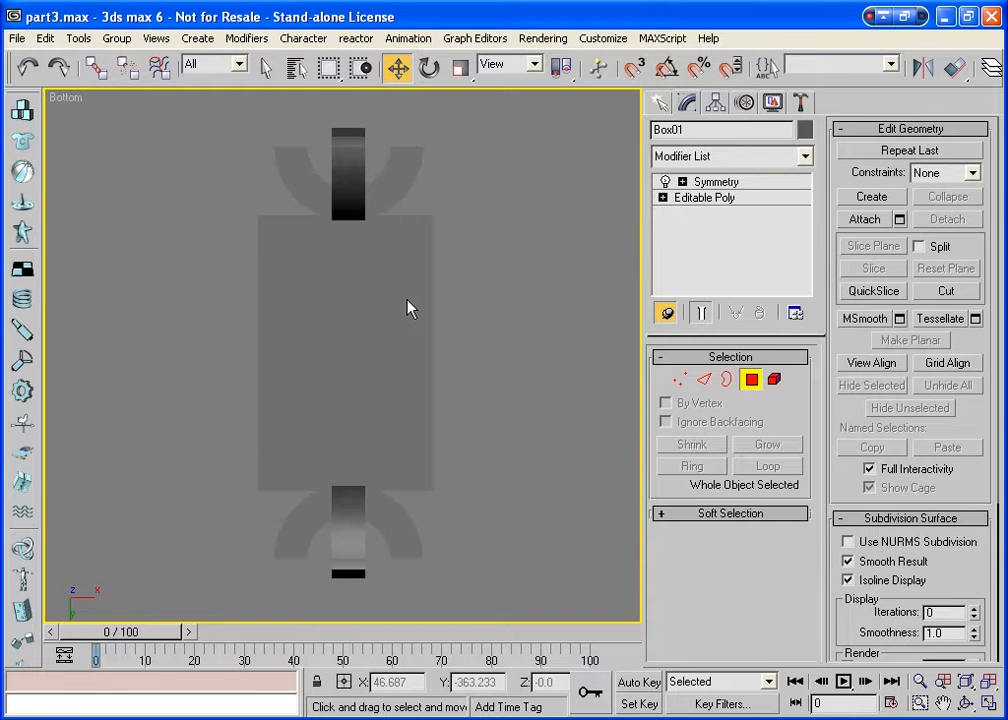
left_click(408, 286)
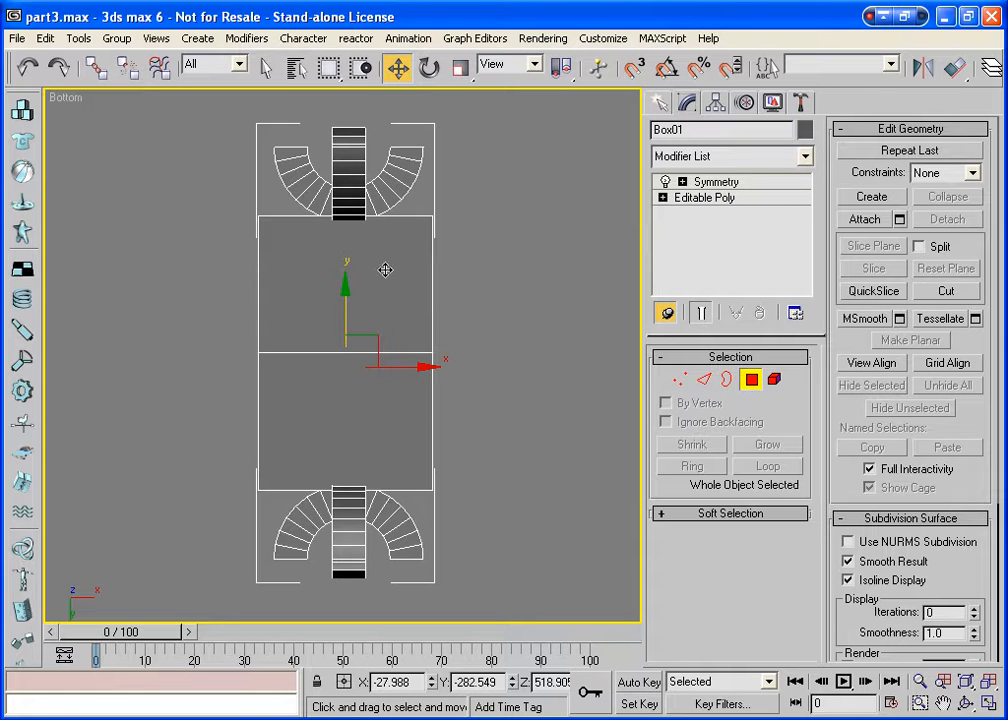
key("q")
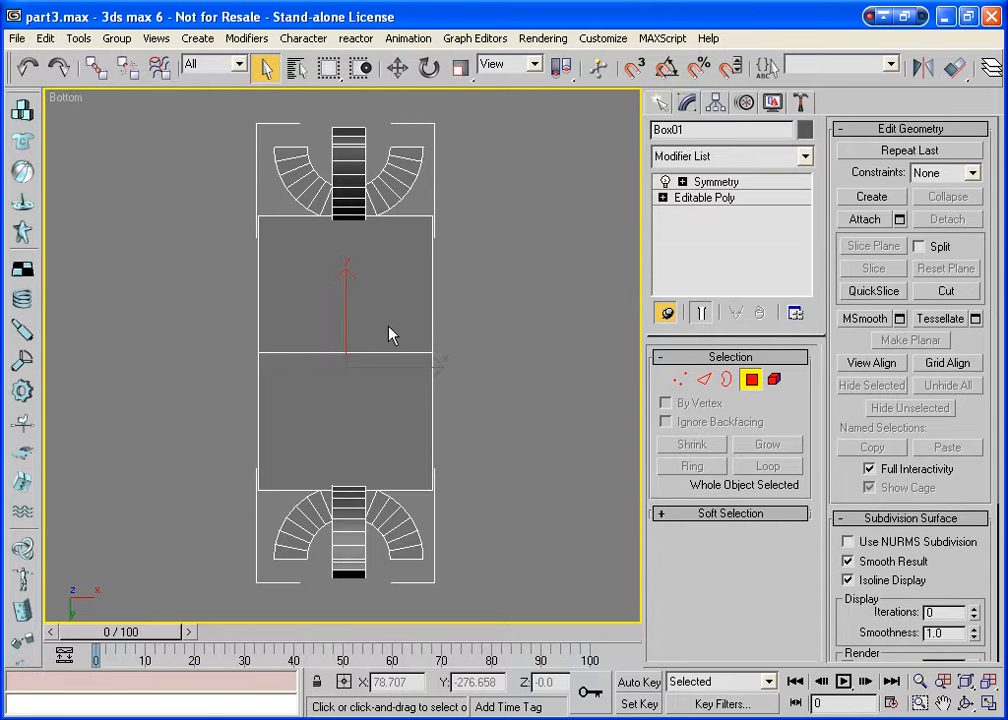
left_click(751, 381)
left_click(380, 400)
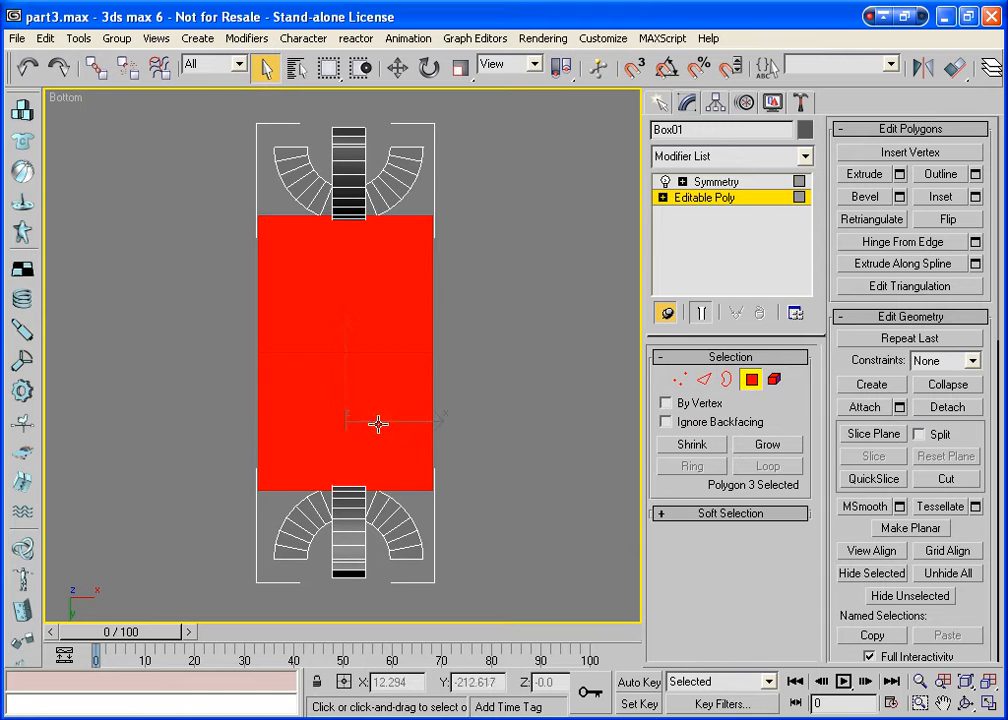
left_click(443, 459)
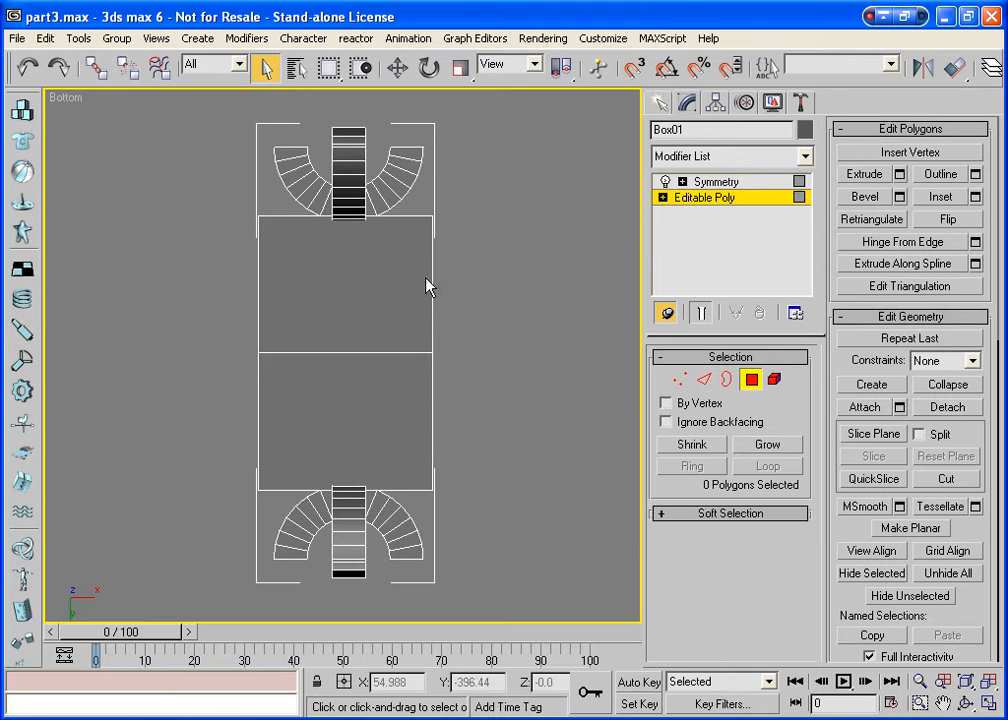
left_click(391, 391)
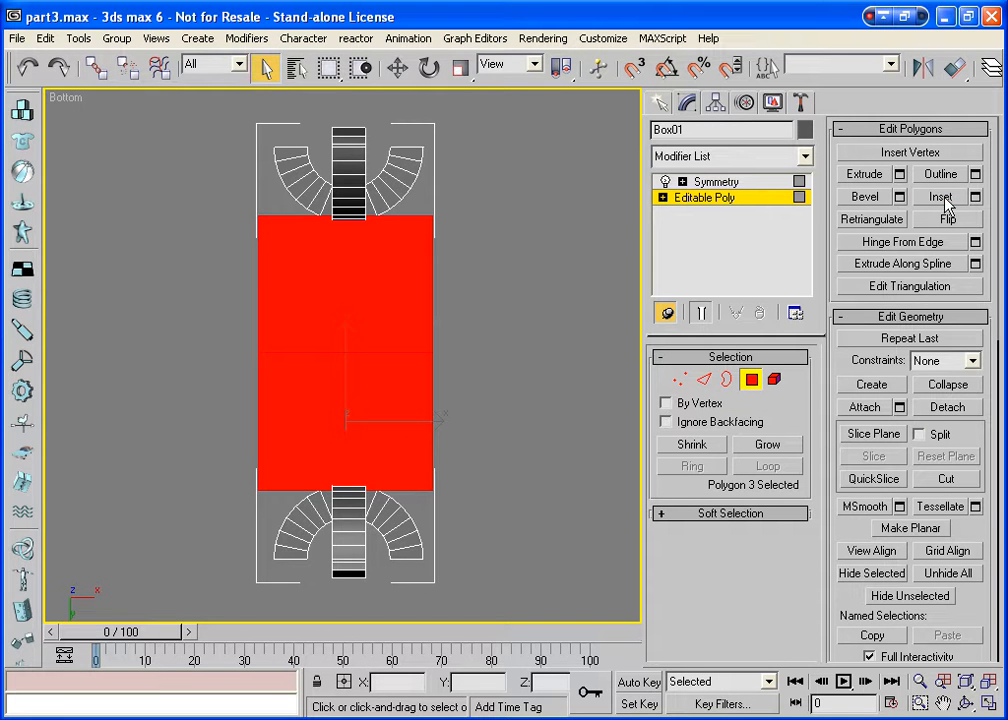
left_click(944, 198)
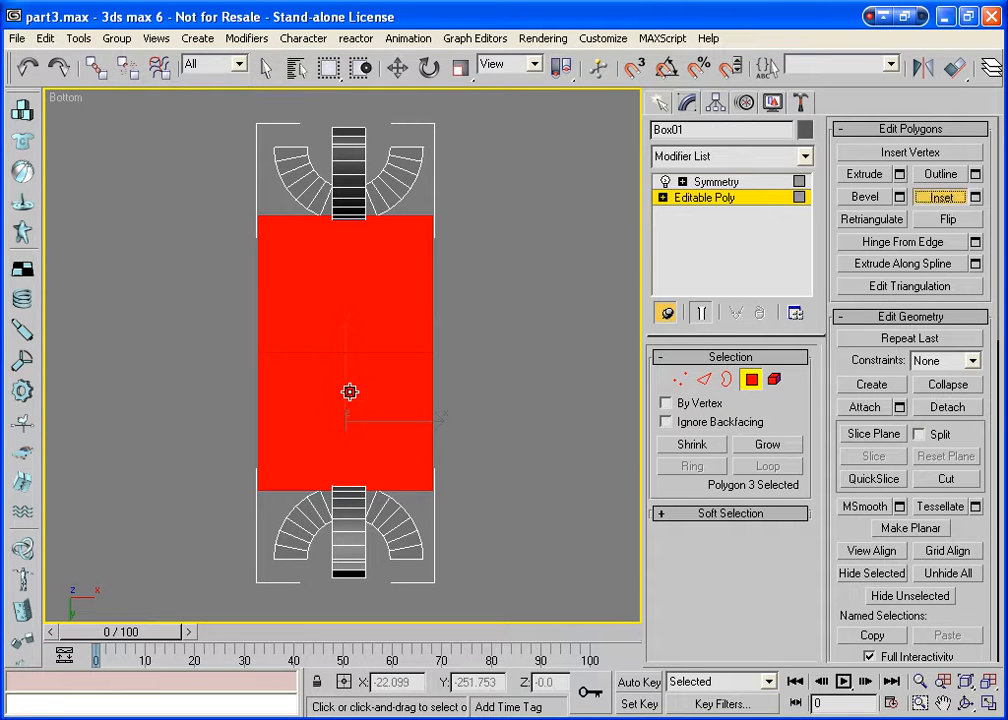
left_click_drag(349, 392, 350, 412)
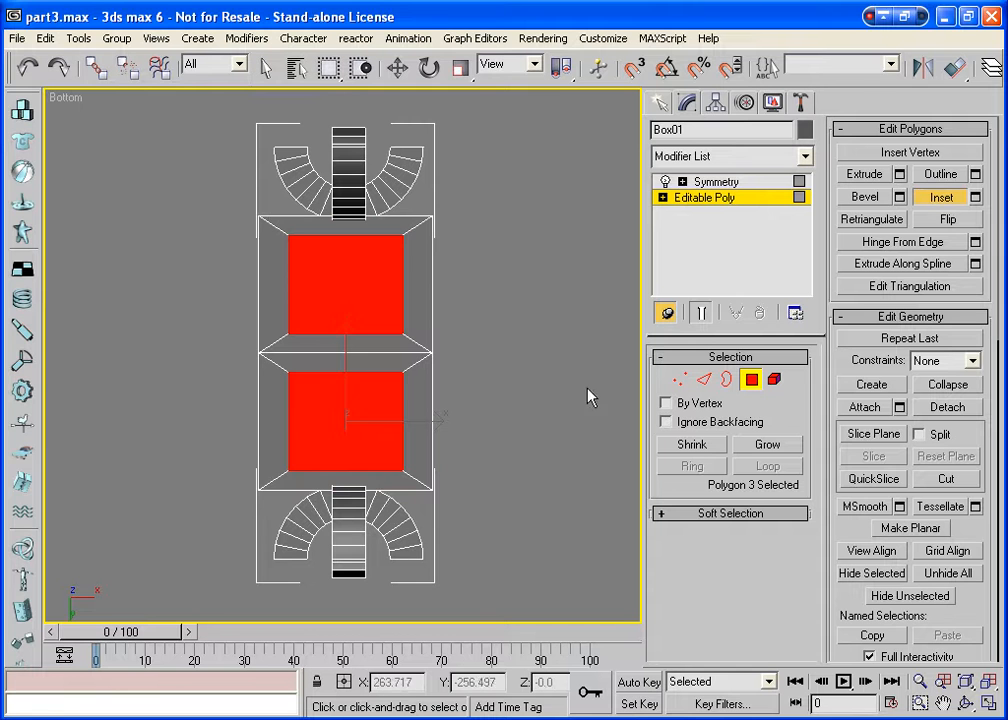
Delete the inset's strip along the symmetry seam and move the adjacent inner edge to the centre line, at Y about -300.
left_click(362, 358)
left_click(362, 358, "alt")
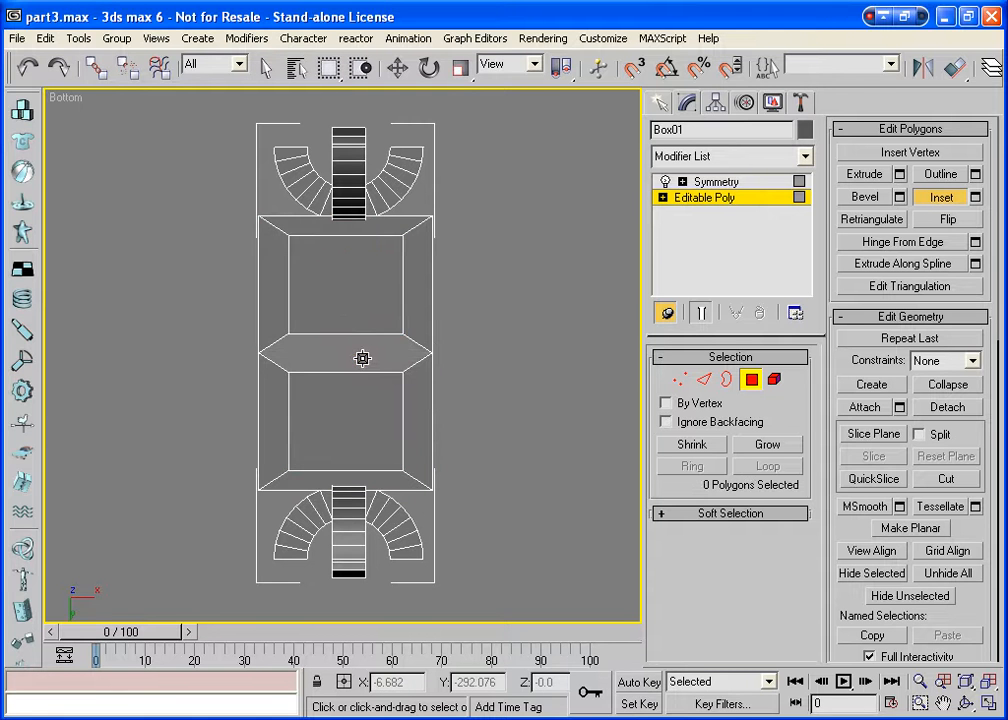
left_click(704, 379)
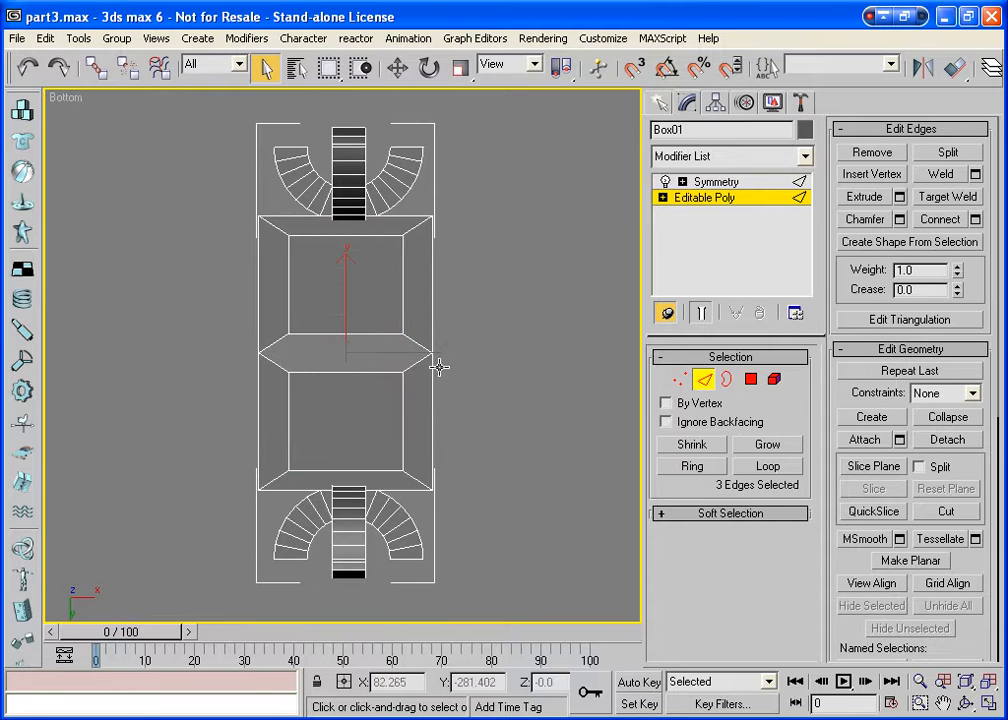
left_click(367, 372)
left_click(398, 68)
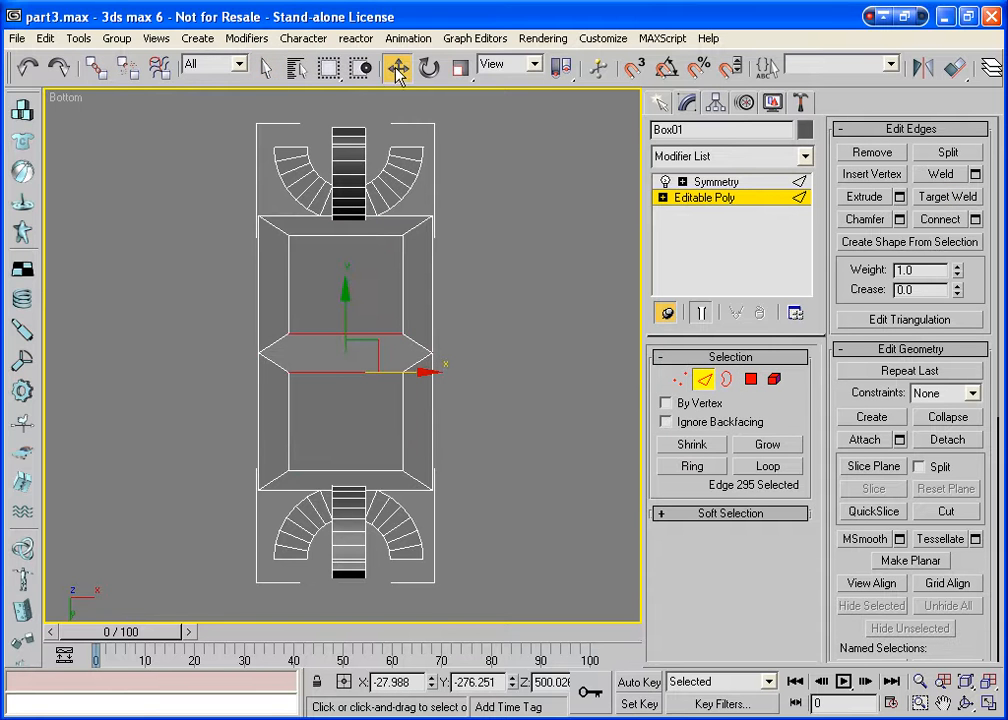
left_click_drag(348, 316, 347, 289)
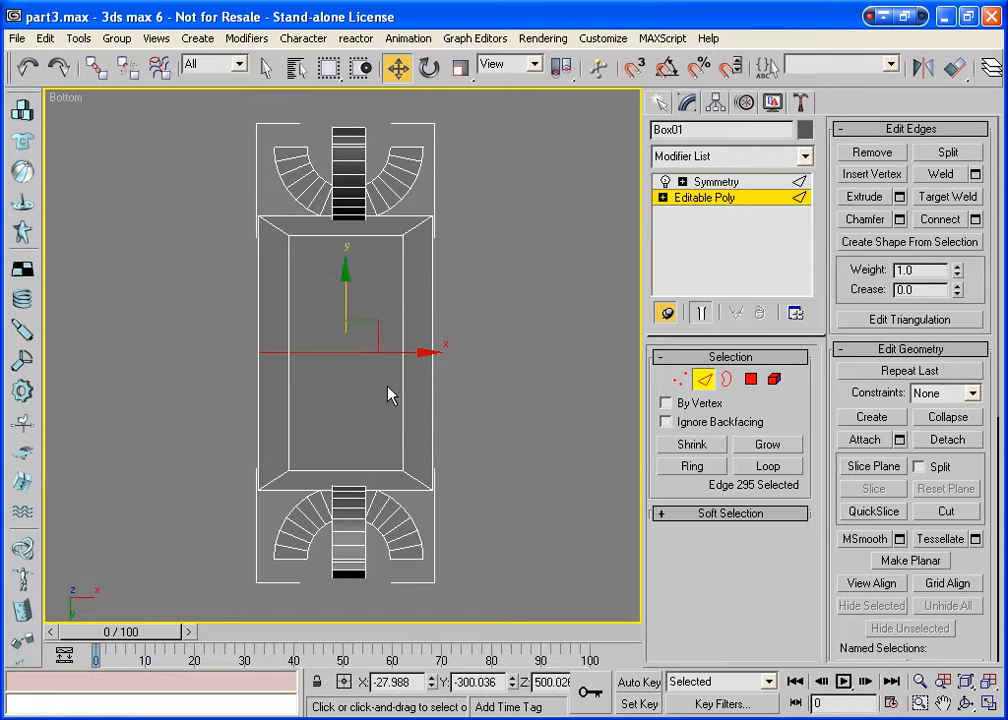
Move the inset's outer end edge inward along Y to about -168.
left_click(361, 446)
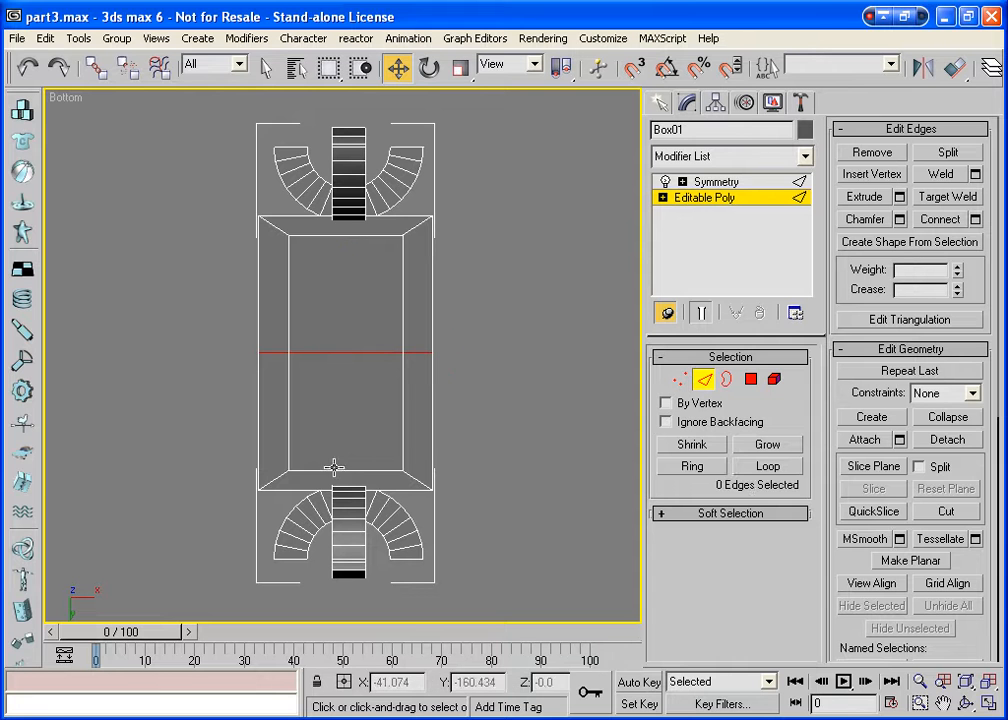
left_click(335, 469)
left_click_drag(343, 423, 347, 409)
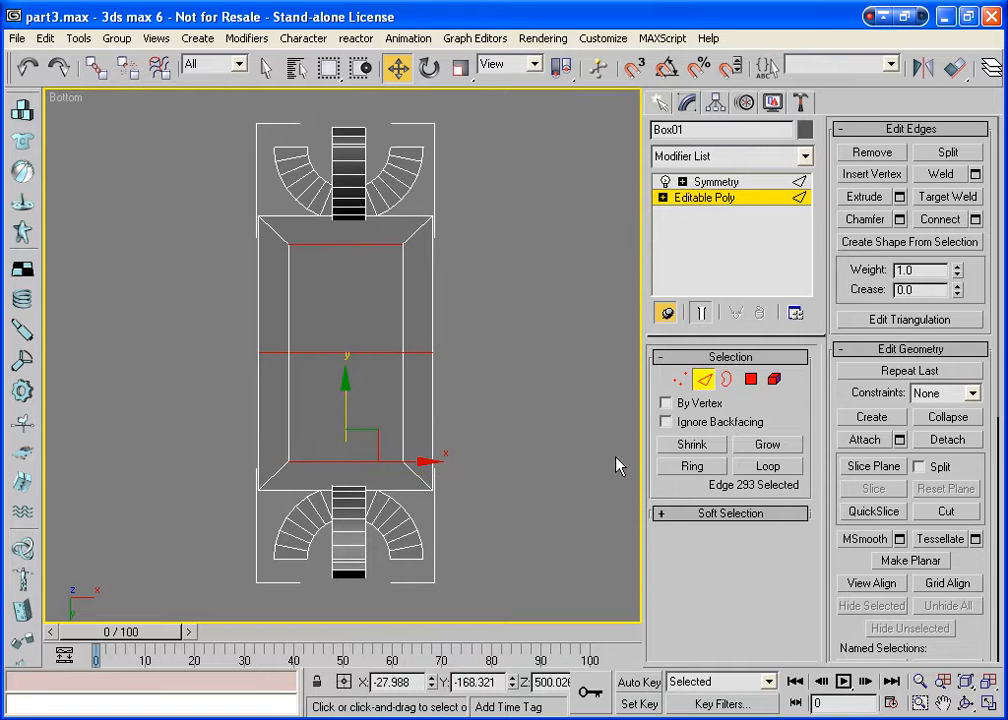
Bevel the underside's inset polygon downward to a Z of about 478 with inward-tapering sides, working in the maximized Perspective view.
key("alt+w")
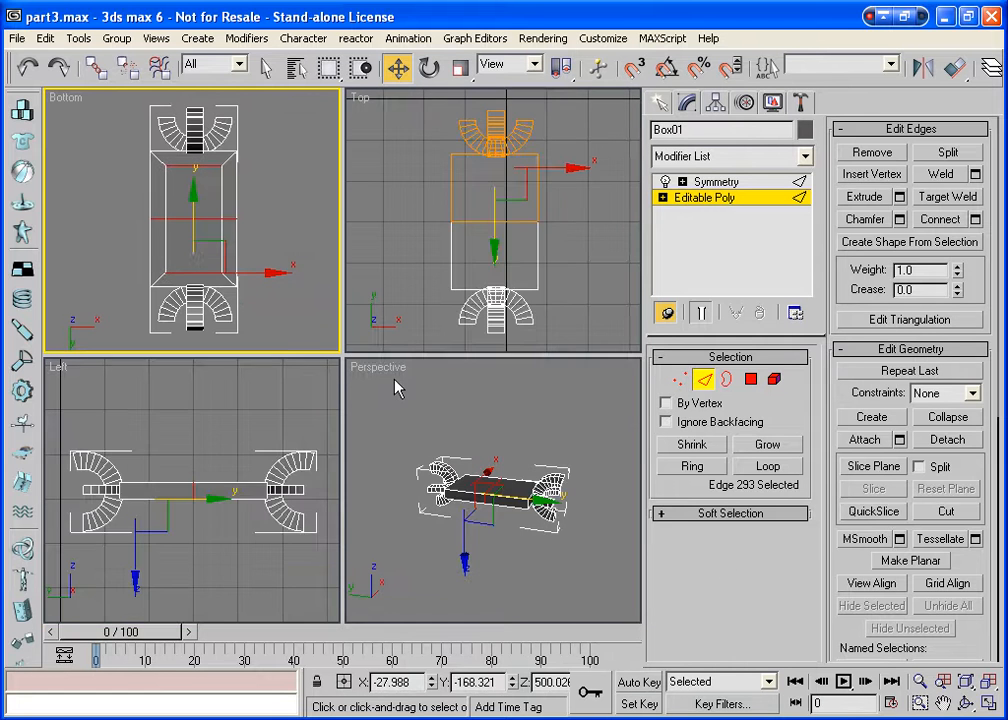
left_click(704, 381)
right_click(450, 378)
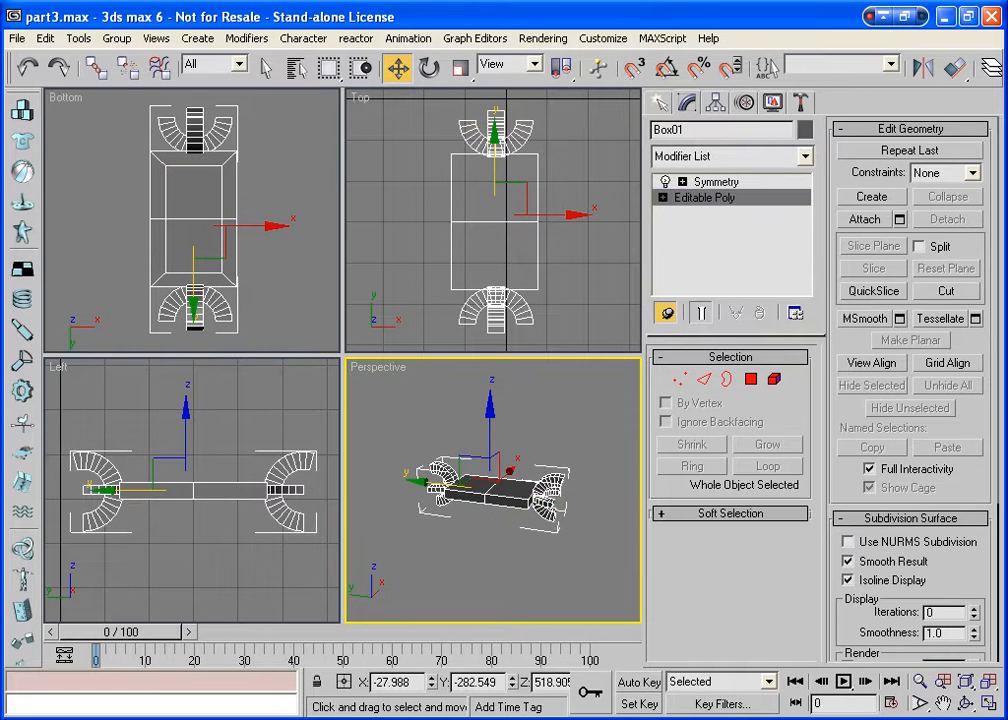
key("alt+w")
key("ctrl+r")
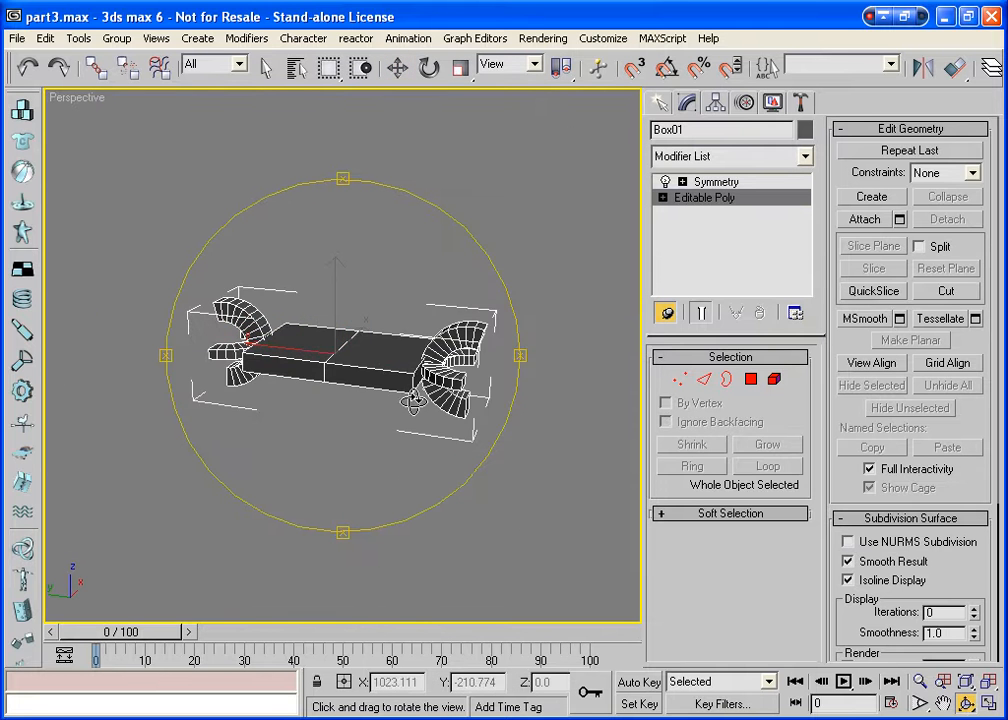
left_click_drag(413, 400, 339, 333)
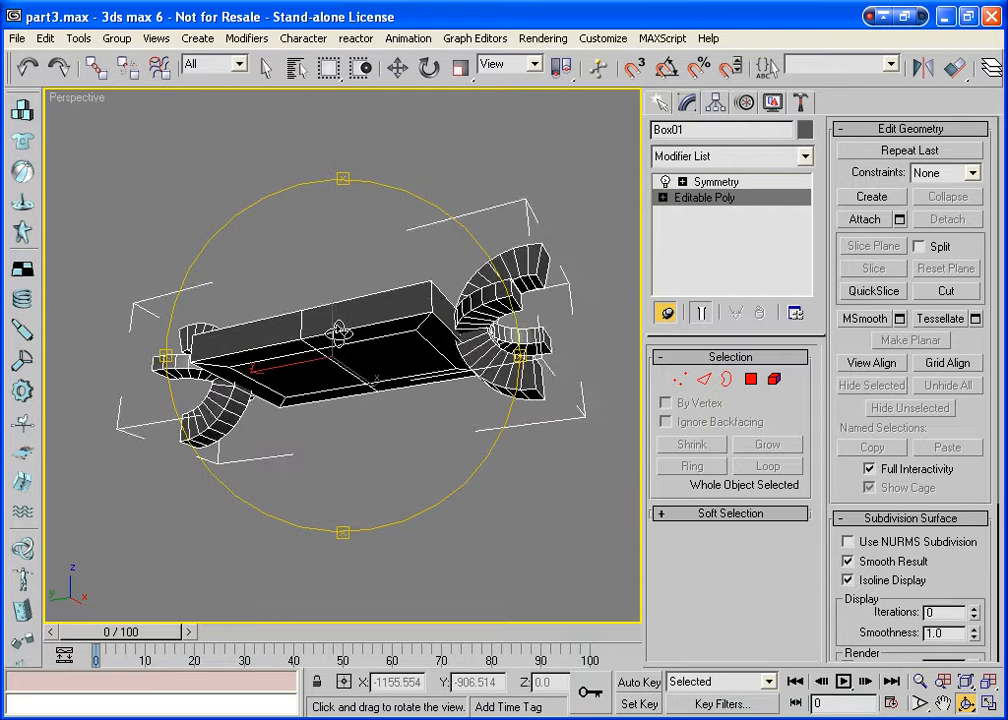
scroll(339, 333, "up", 6)
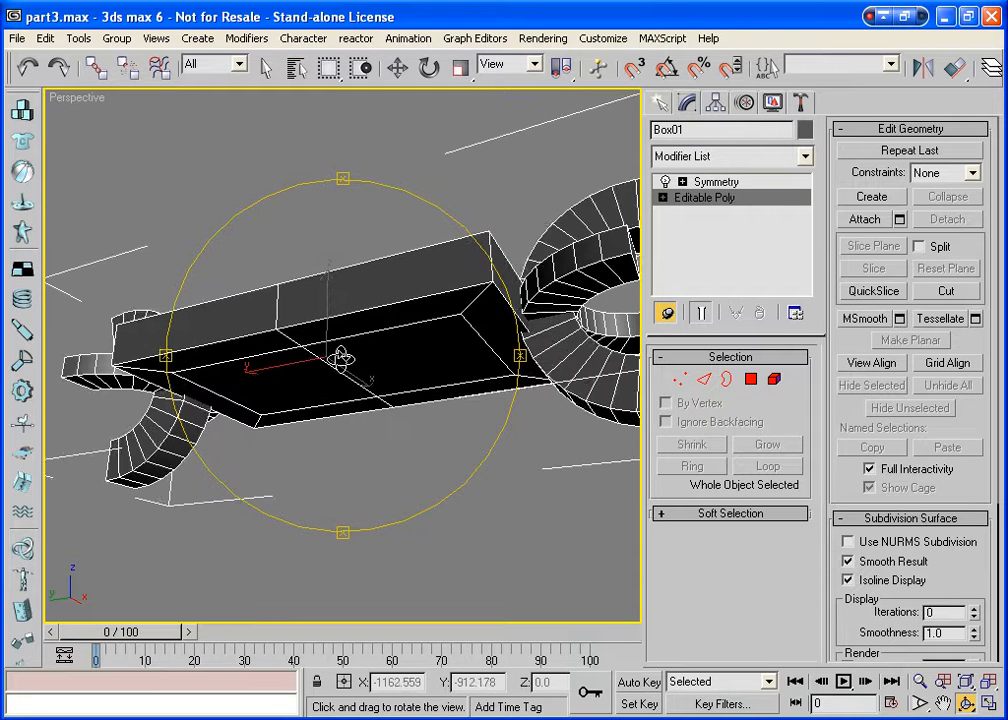
left_click(750, 380)
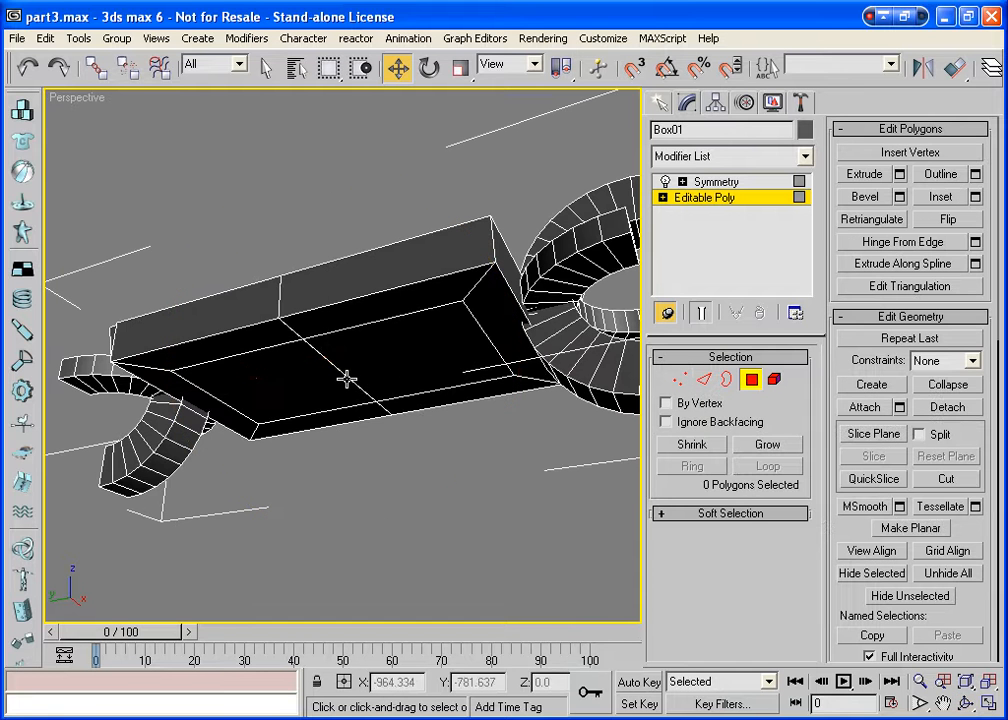
left_click(346, 379)
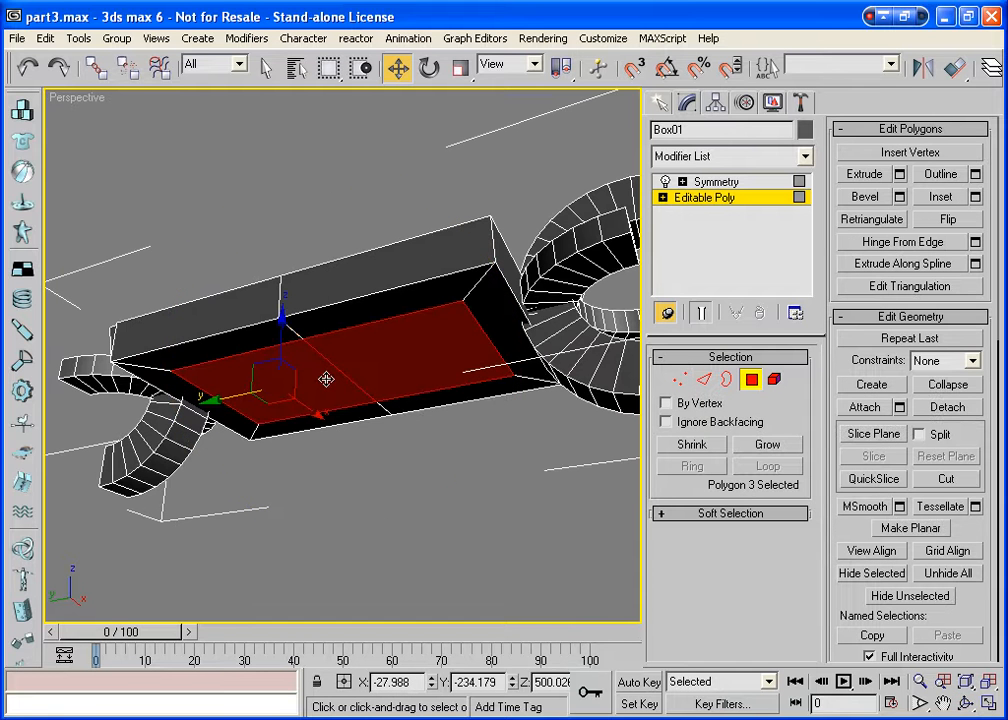
left_click(866, 197)
left_click_drag(283, 416, 283, 294)
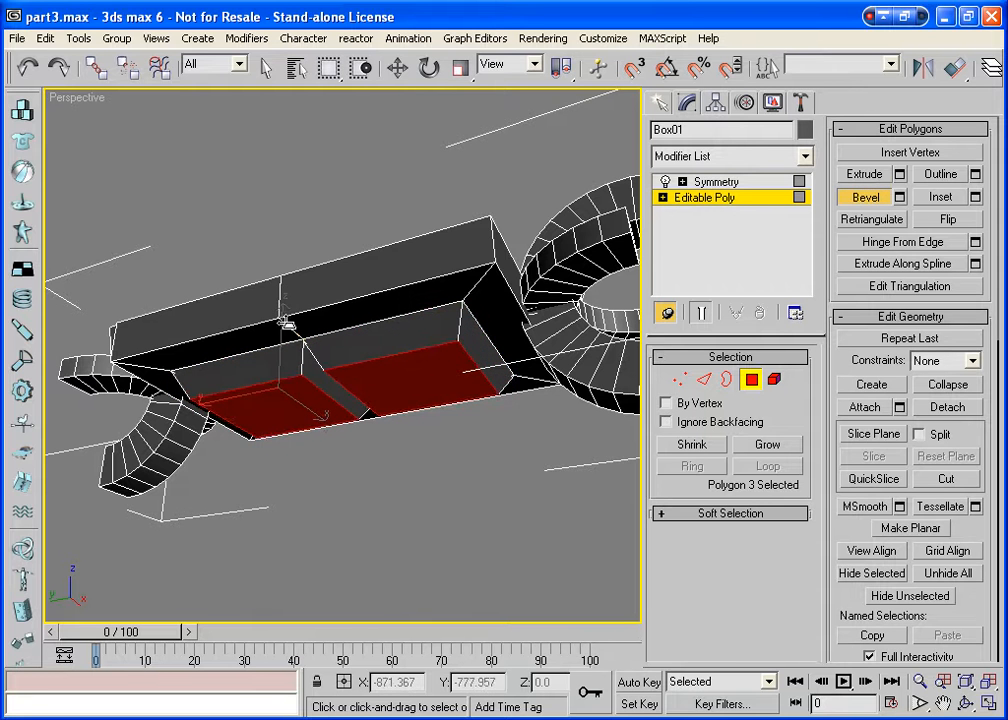
Delete the bevel's wall polygon at the symmetry seam and move the lower edge along Y to the centre line, about -300.
left_click(333, 388)
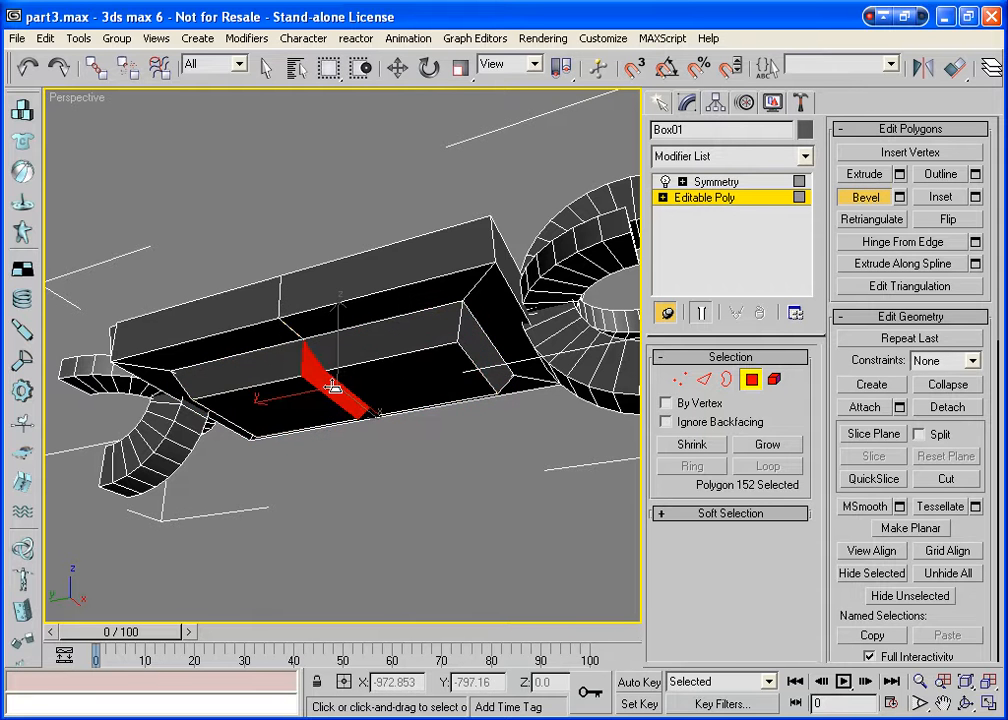
key("Delete")
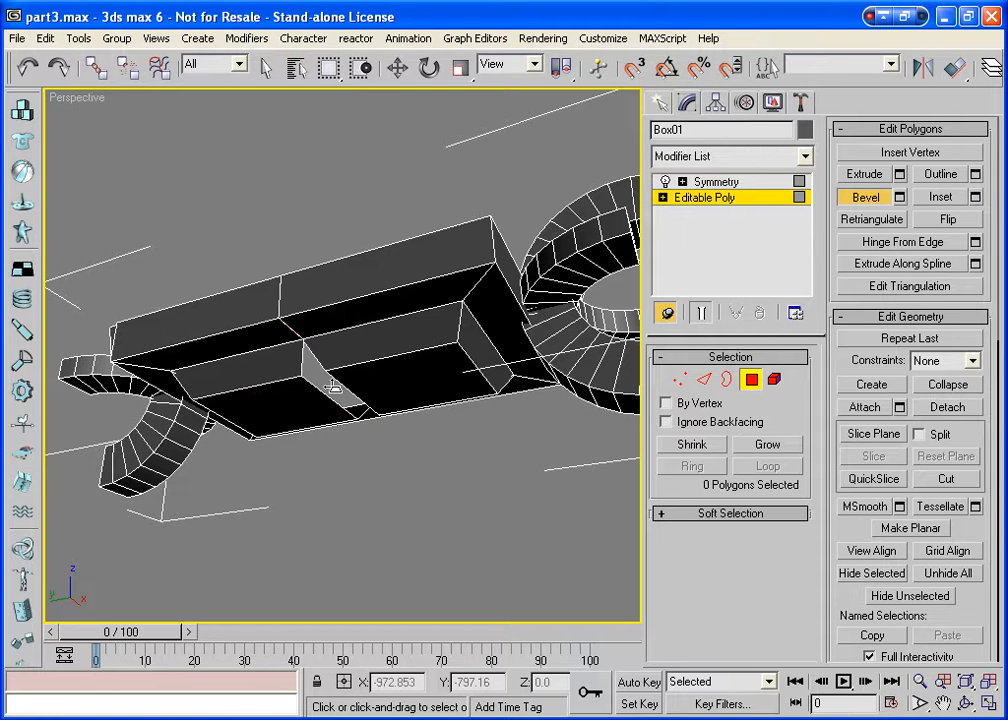
left_click(704, 379)
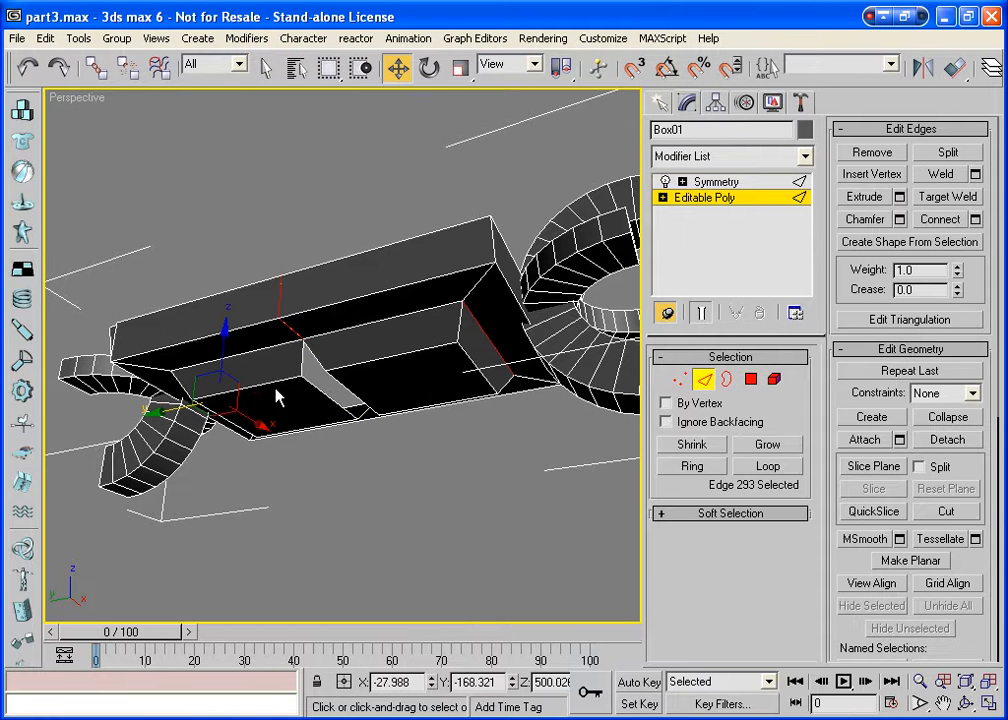
left_click(329, 397)
left_click_drag(270, 410, 376, 392)
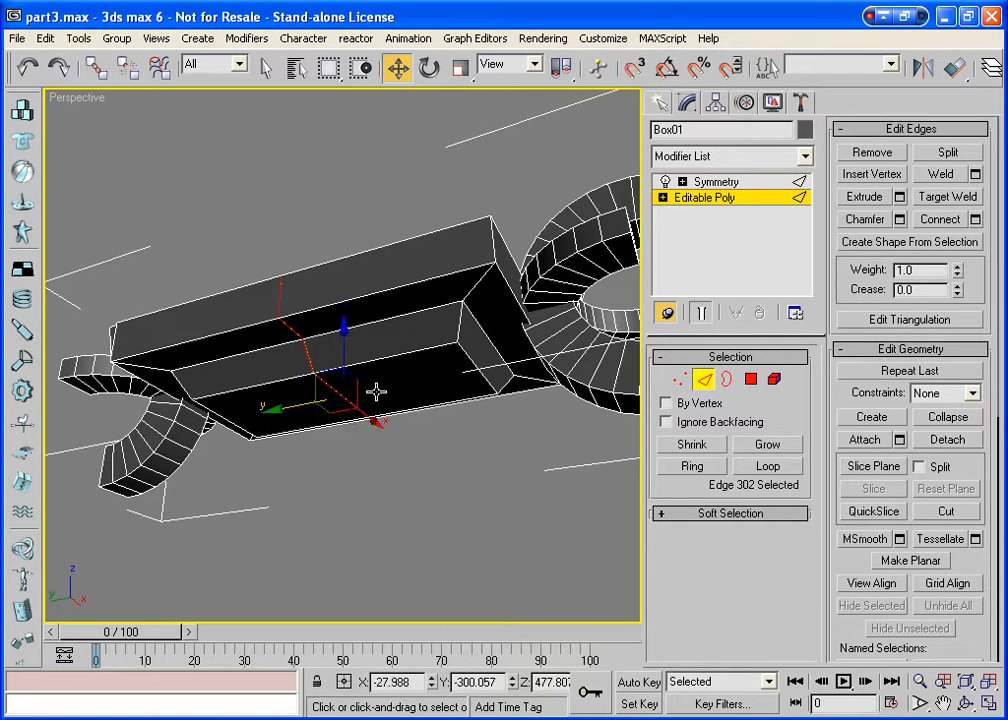
Inset the long sloping side polygon of the underside bevel.
left_click(965, 703)
left_click_drag(321, 505, 420, 486)
right_click(420, 486)
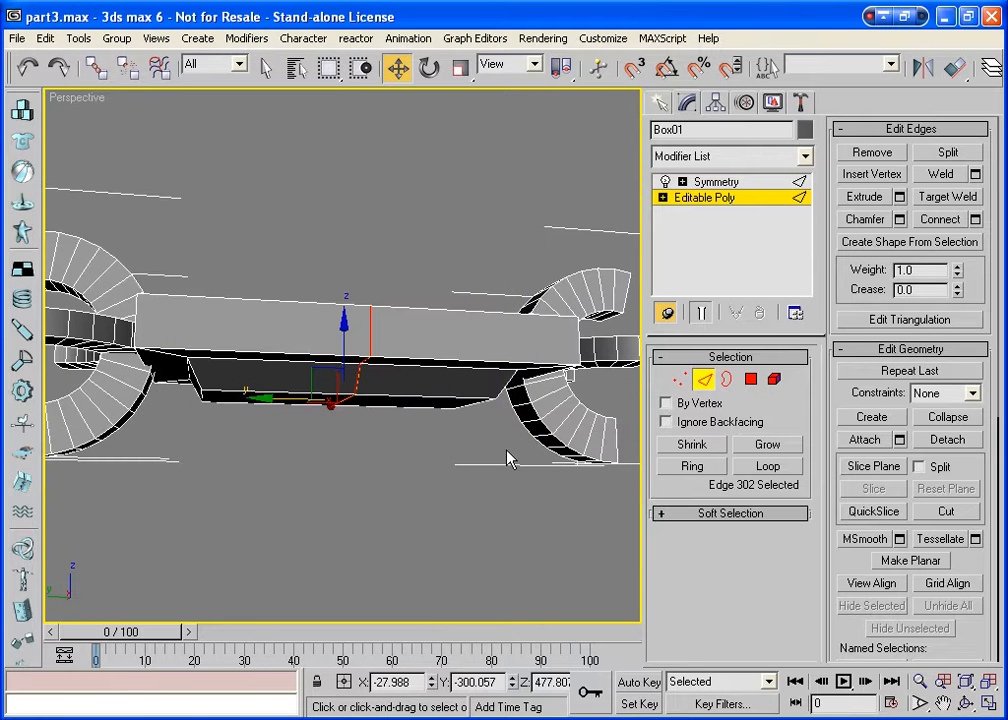
left_click(751, 380)
left_click(309, 377)
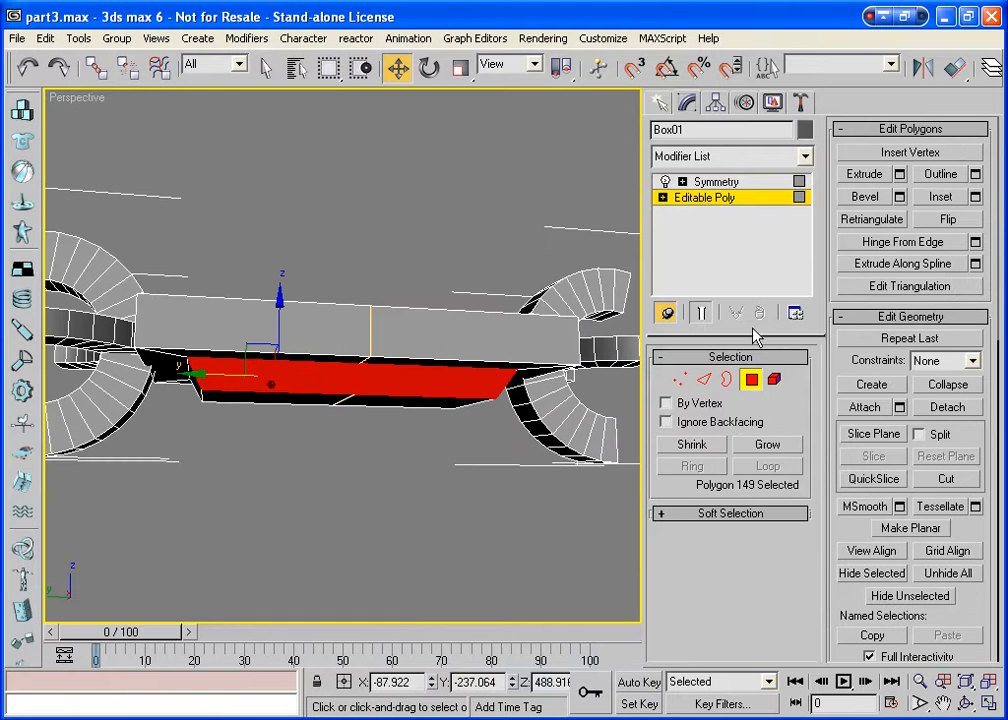
left_click(942, 198)
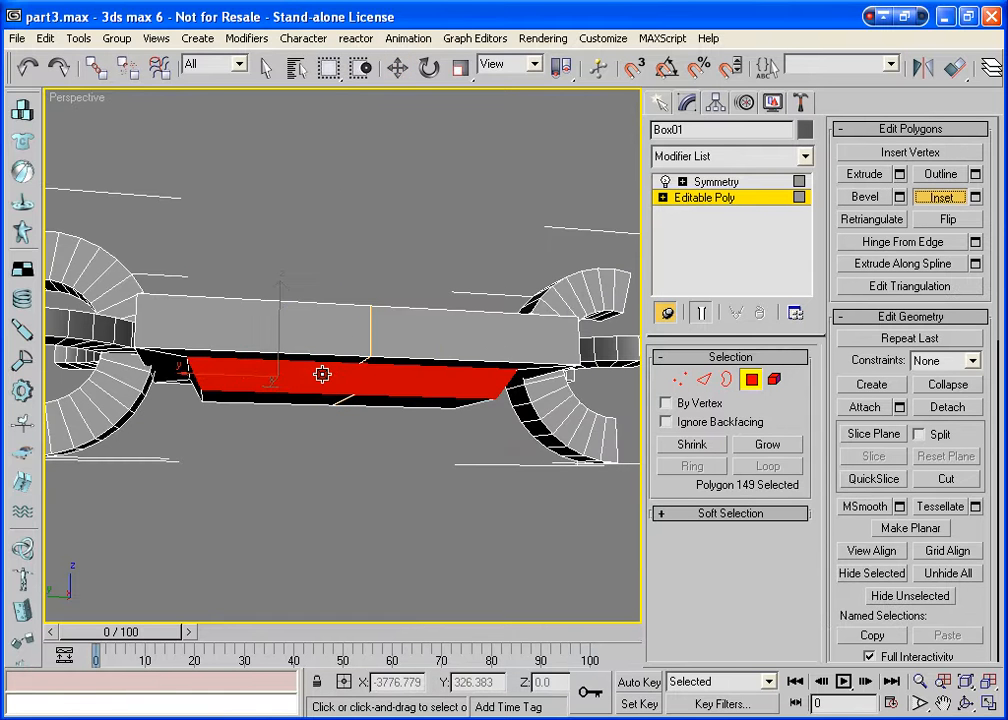
left_click_drag(323, 378, 370, 421)
left_click(387, 432)
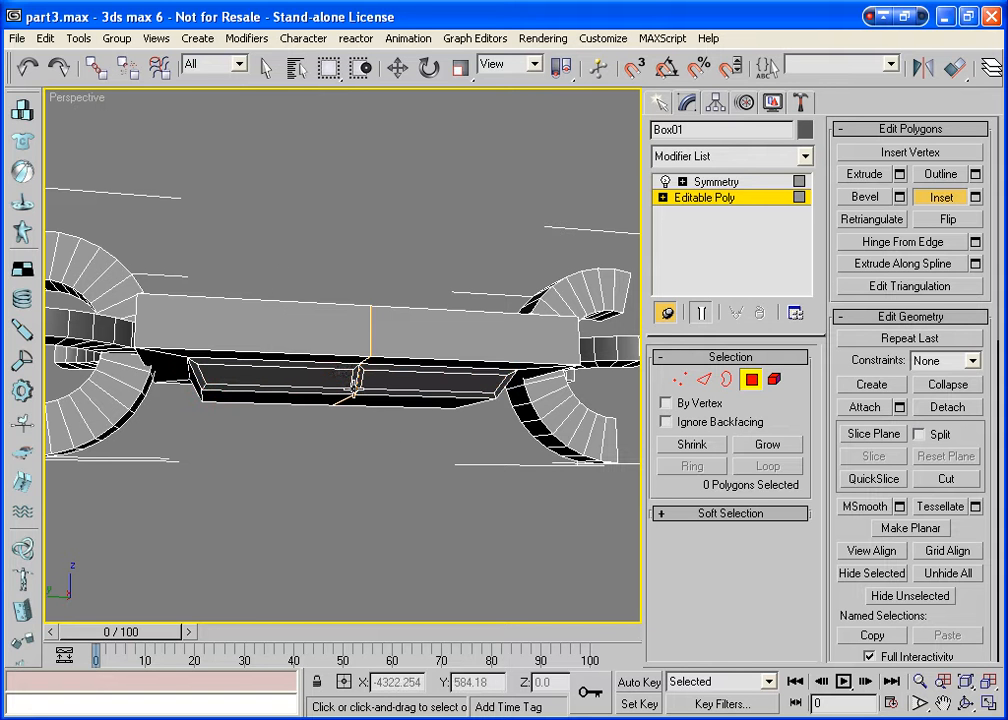
Delete the side inset's polygon at the symmetry seam and move the open inset edge along Y to about -299.
left_click(355, 378)
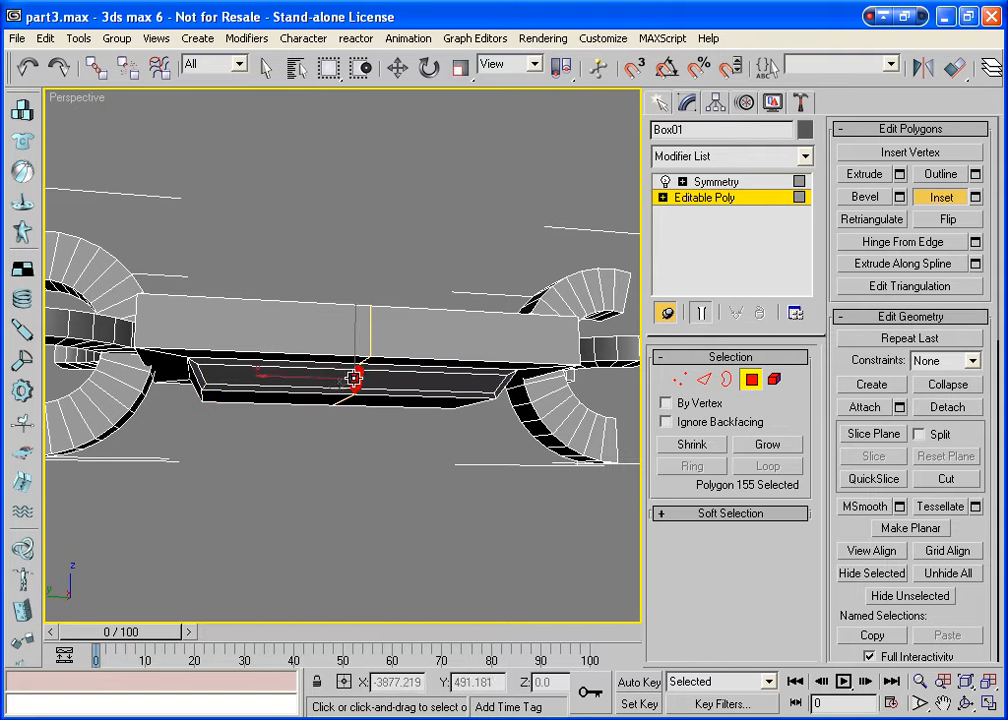
left_click(355, 443)
left_click(704, 380)
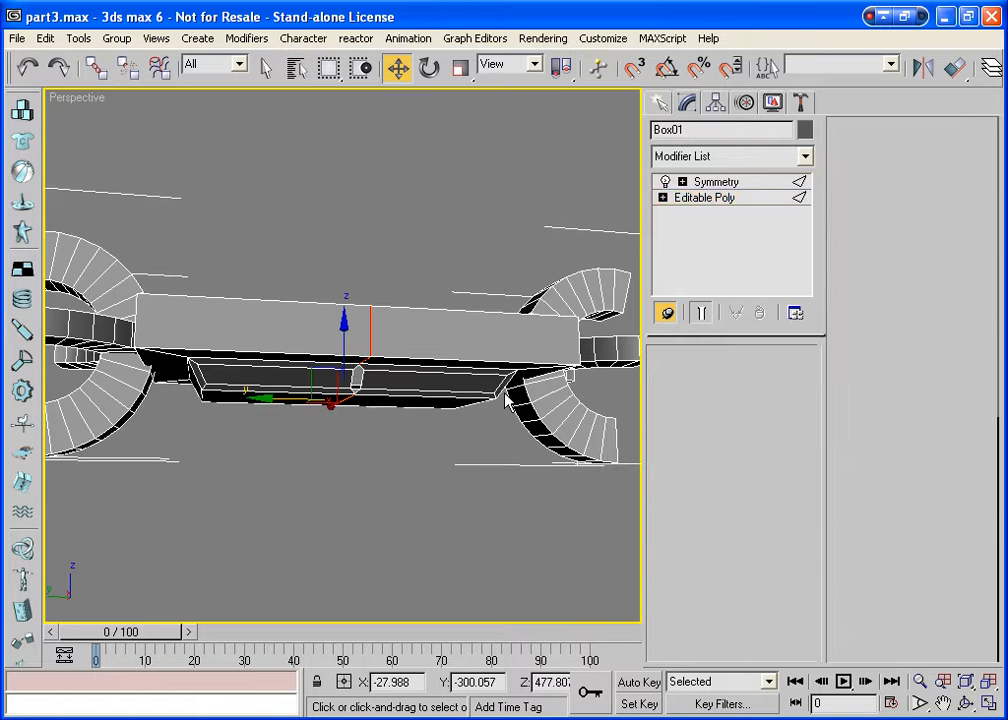
left_click(357, 375)
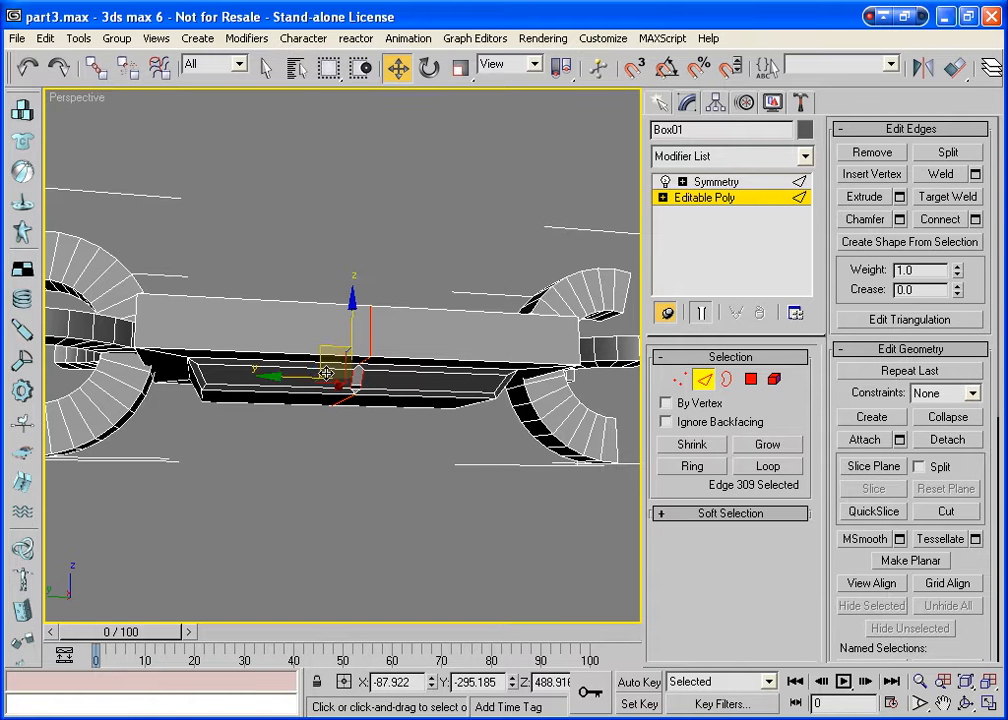
left_click_drag(287, 378, 294, 387)
left_click(348, 430)
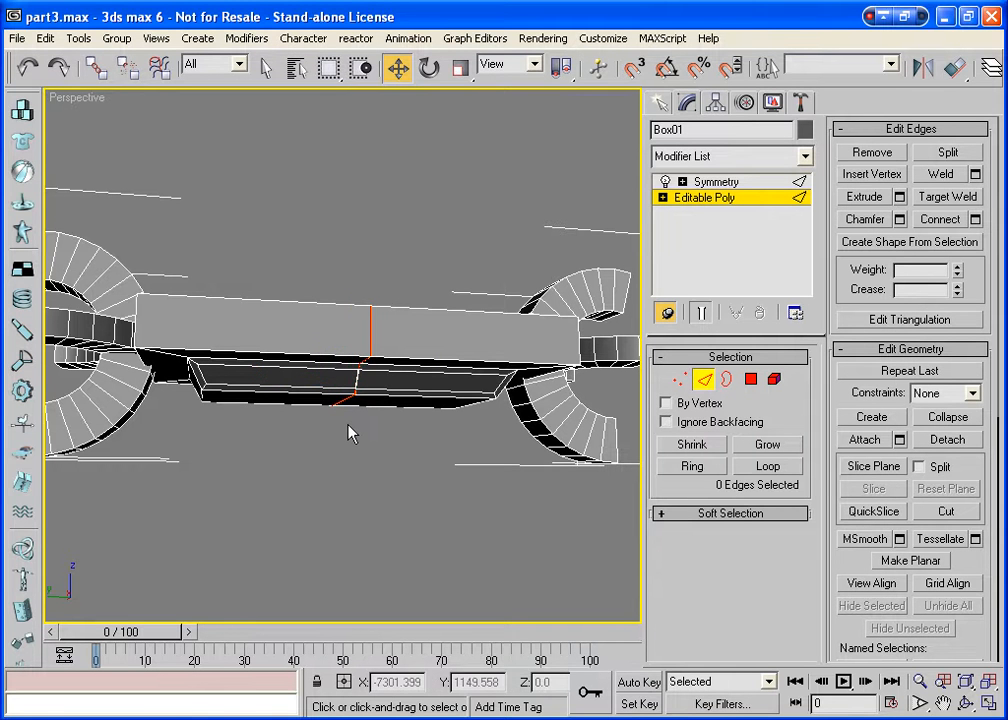
Fine-tune the side inset's seam edge along Y onto the centre line, at about -300.
scroll(383, 390, "up", 4)
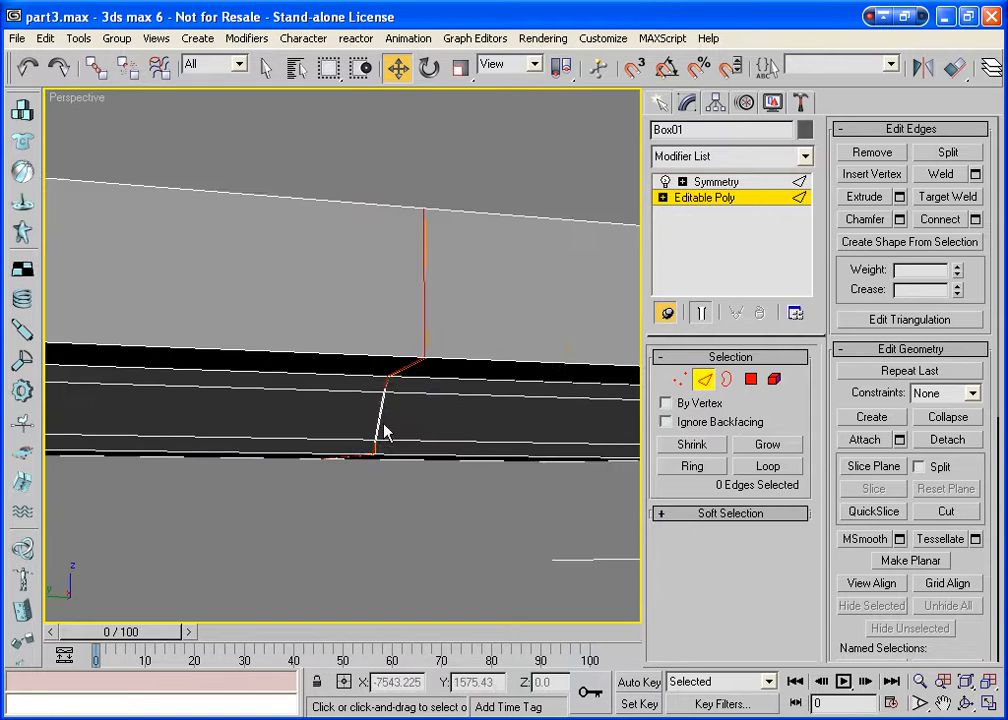
scroll(385, 432, "up", 2)
left_click(401, 469)
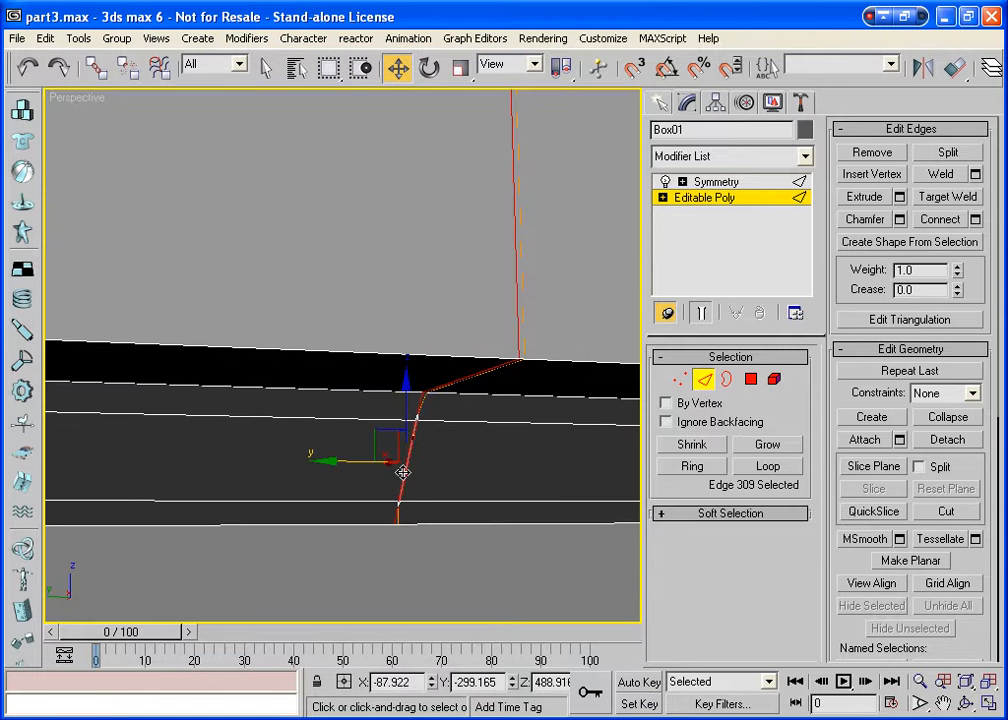
left_click_drag(330, 461, 337, 466)
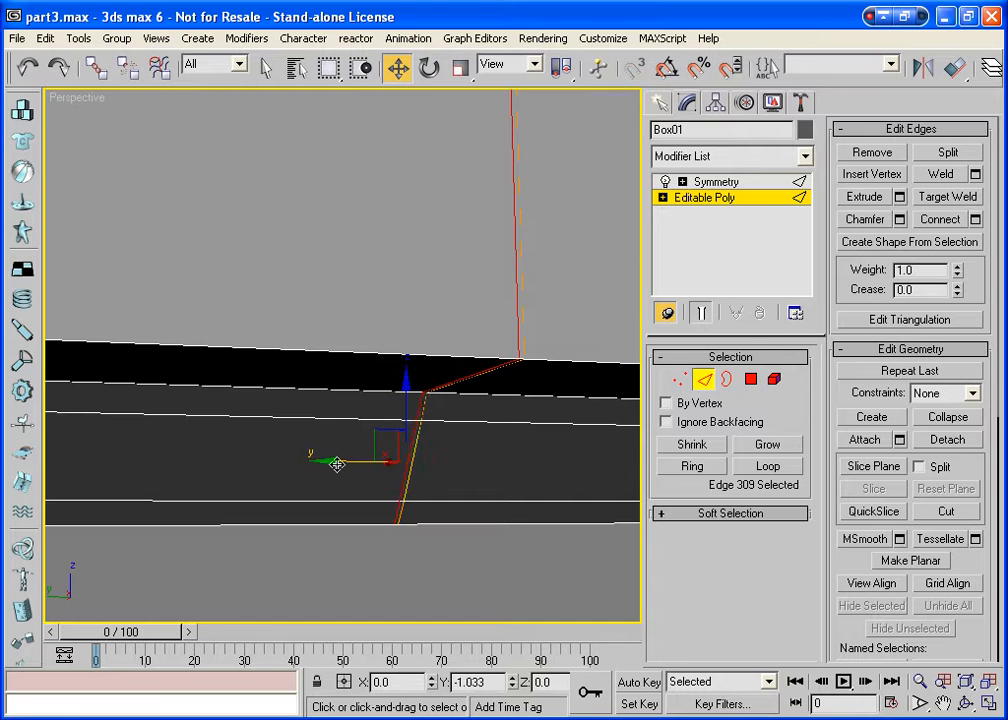
left_click_drag(337, 452, 338, 464)
Hinge the long inset side polygon of the underside bevel inward from its lower edge.
scroll(347, 458, "down", 2)
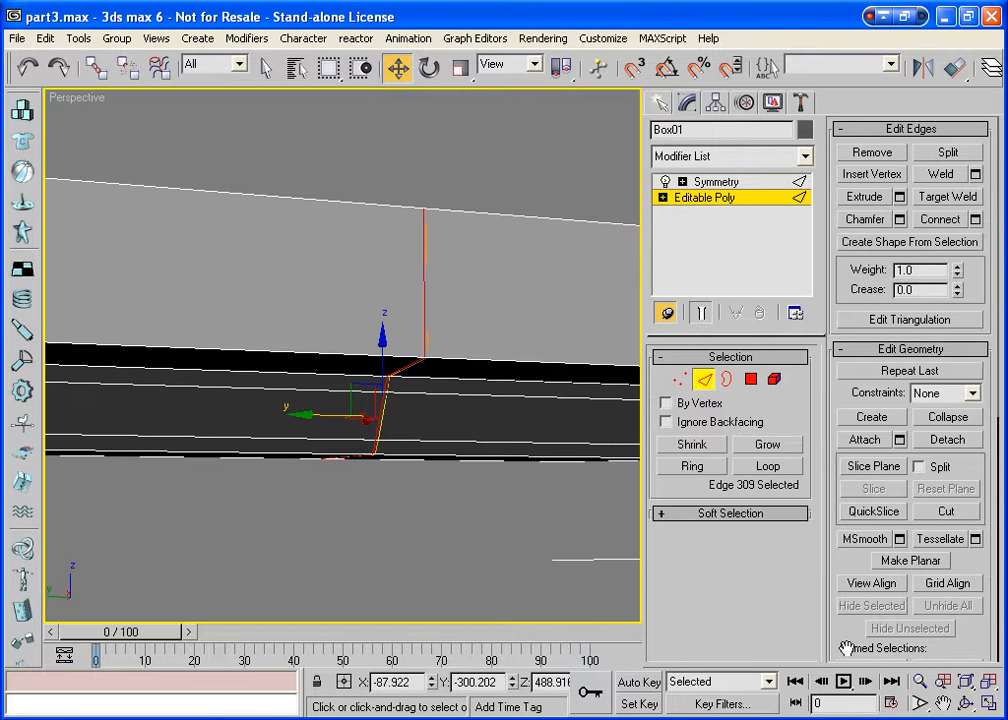
left_click(918, 682)
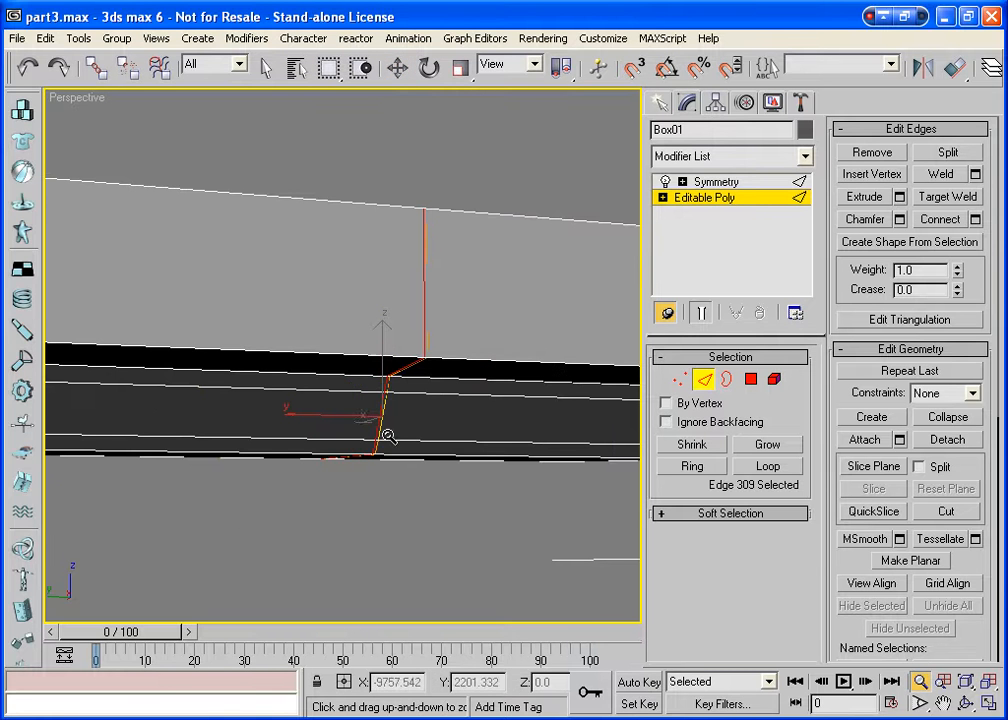
left_click_drag(362, 407, 365, 447)
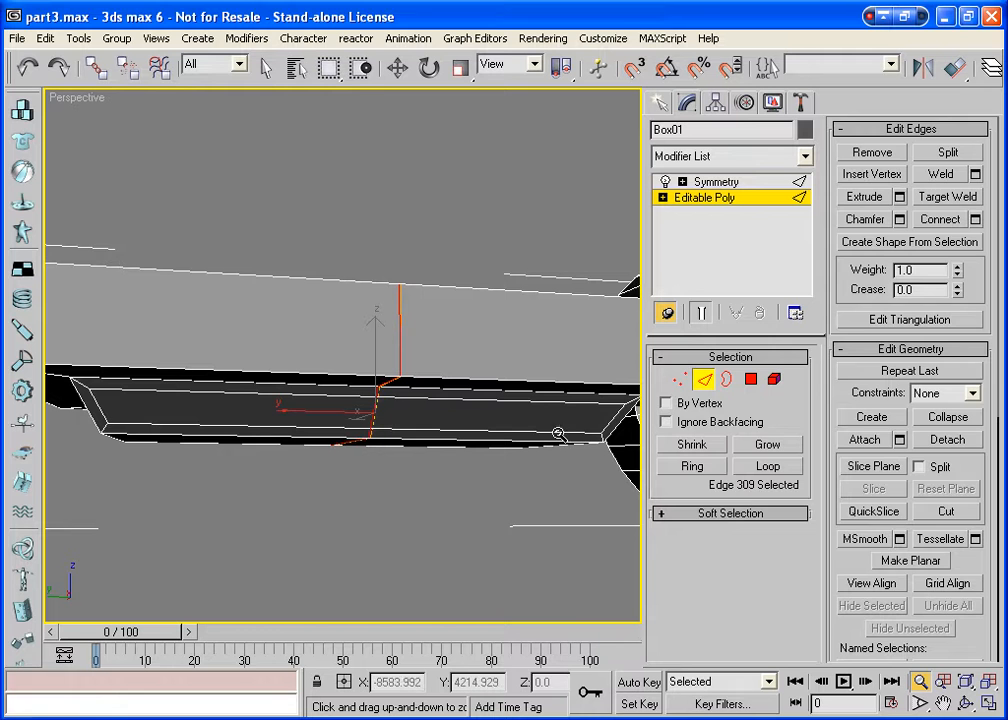
left_click(751, 380)
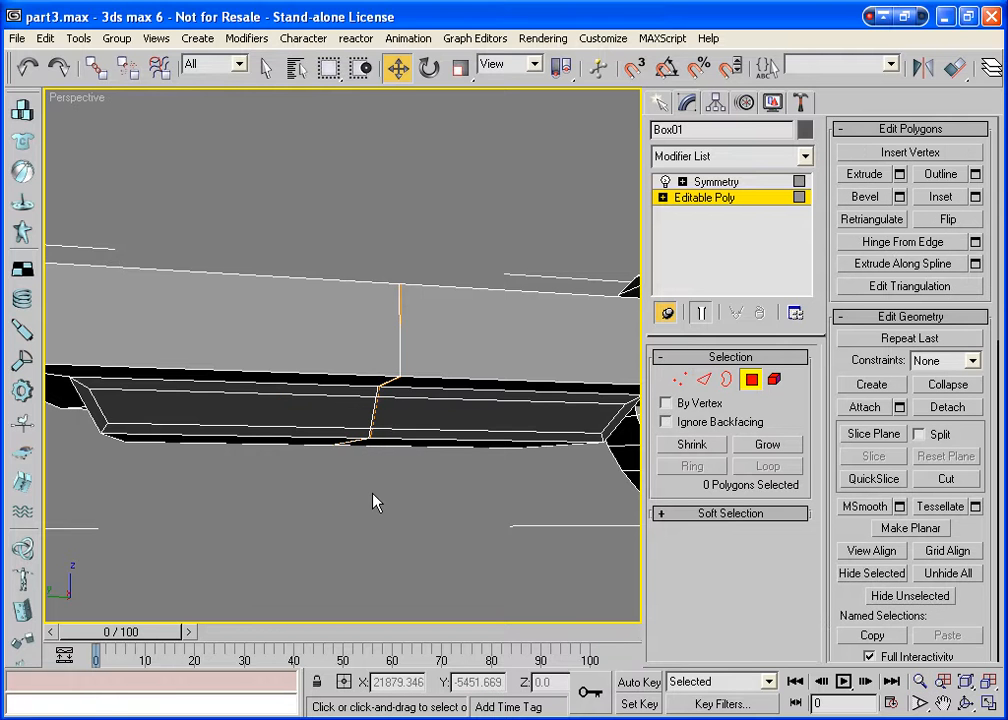
left_click(306, 416)
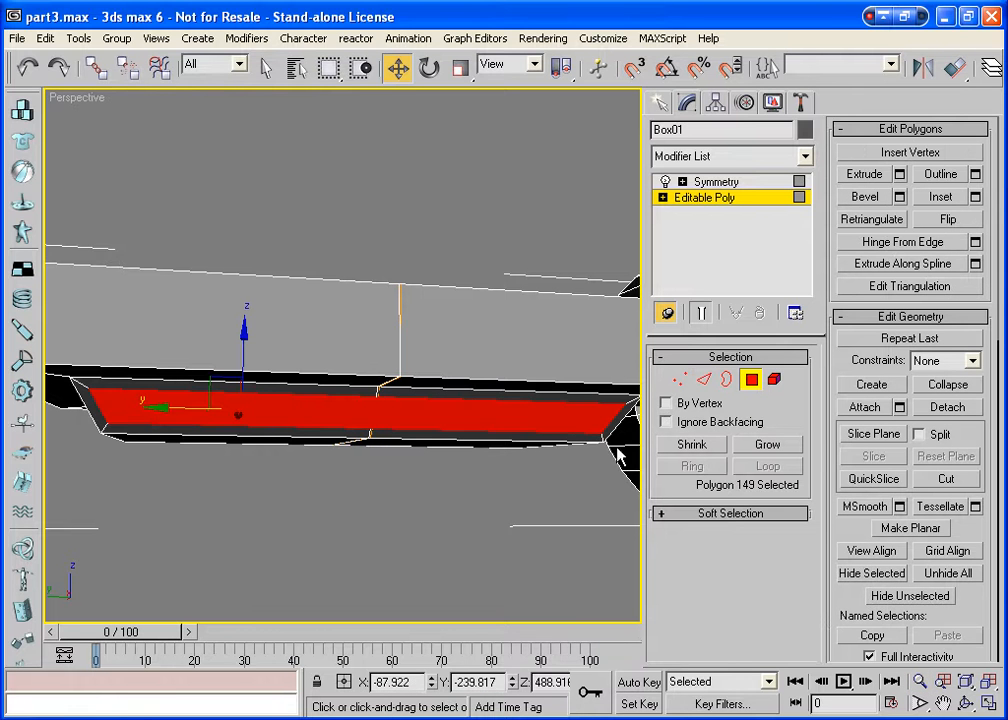
left_click(966, 703)
left_click_drag(366, 340, 453, 360)
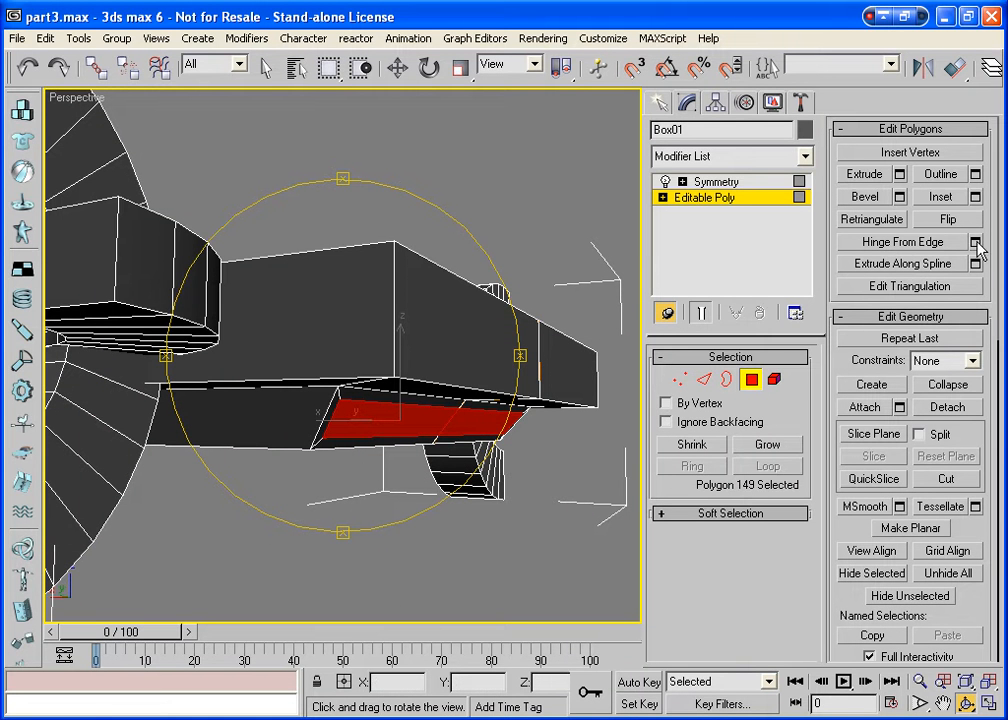
left_click(915, 243)
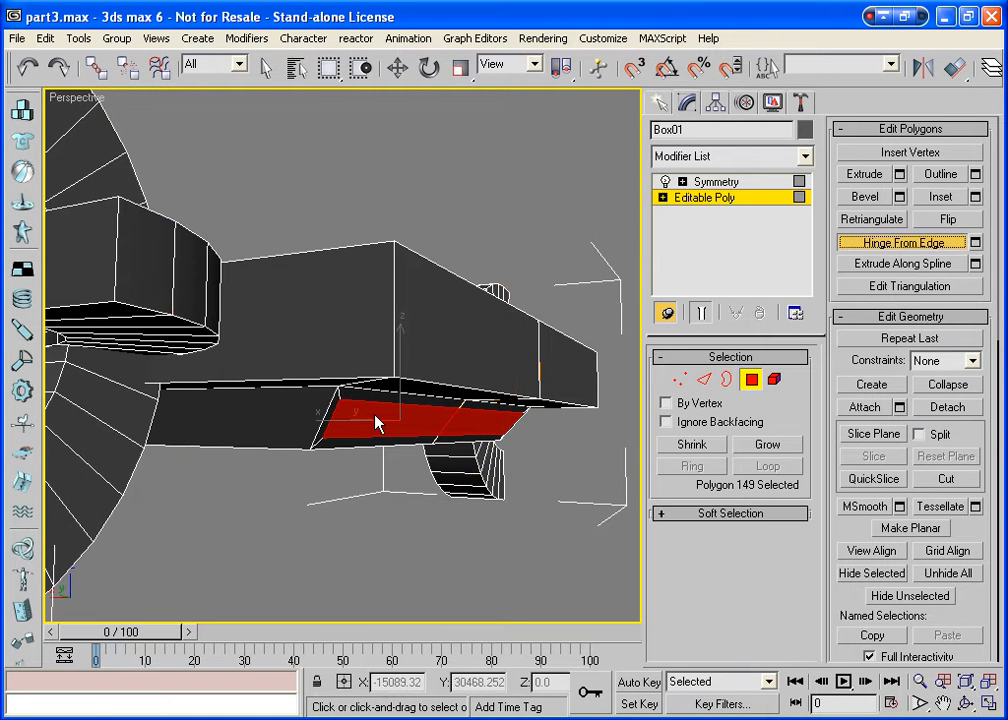
left_click_drag(355, 437, 352, 408)
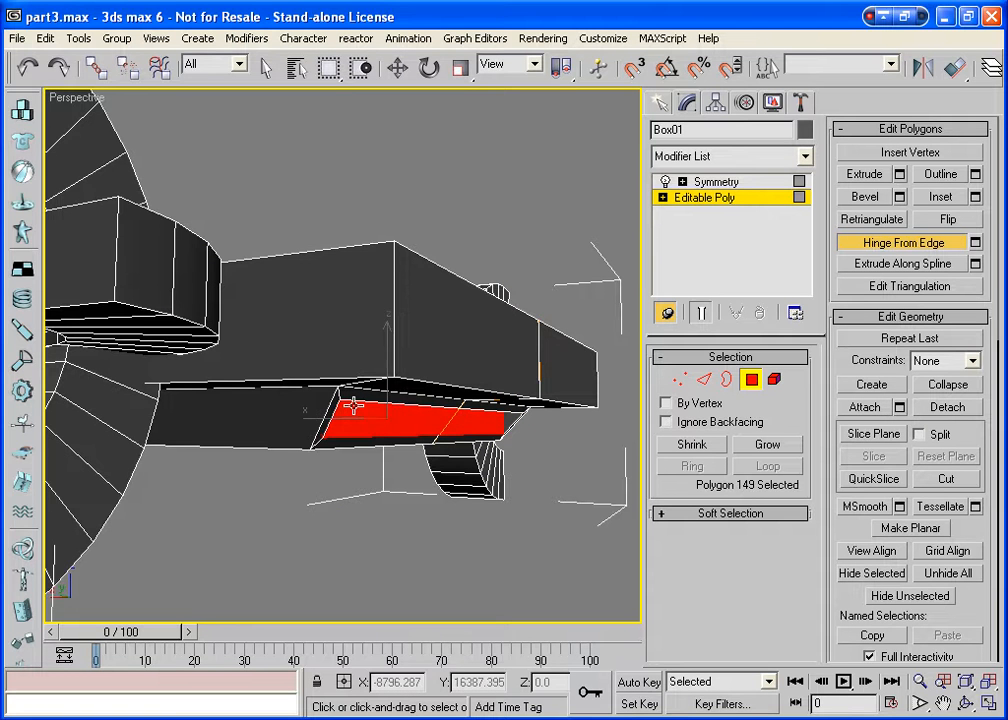
View-align the hinged side polygon to the Left view, ending with the Perspective view active and polygon editing closed.
left_click(750, 380)
key("w")
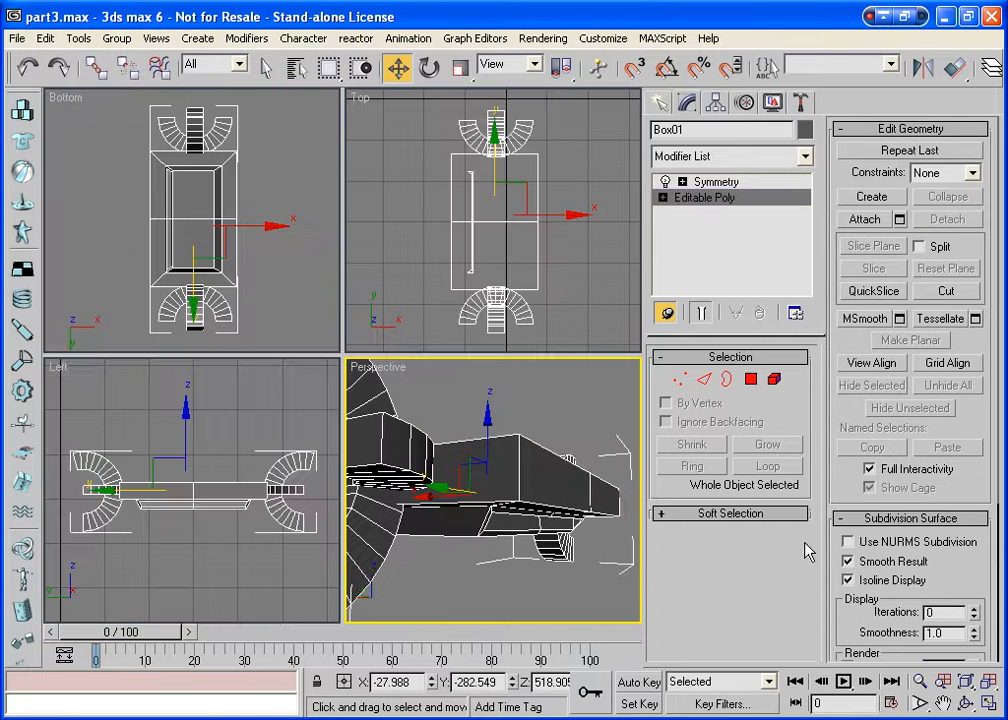
right_click(316, 404)
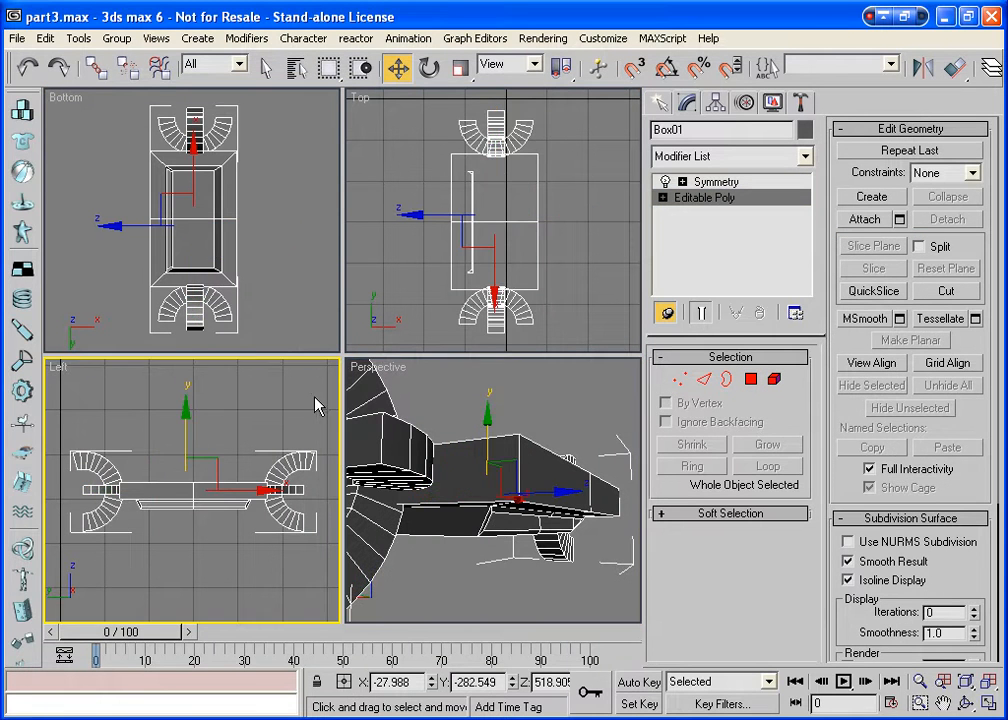
left_click(750, 380)
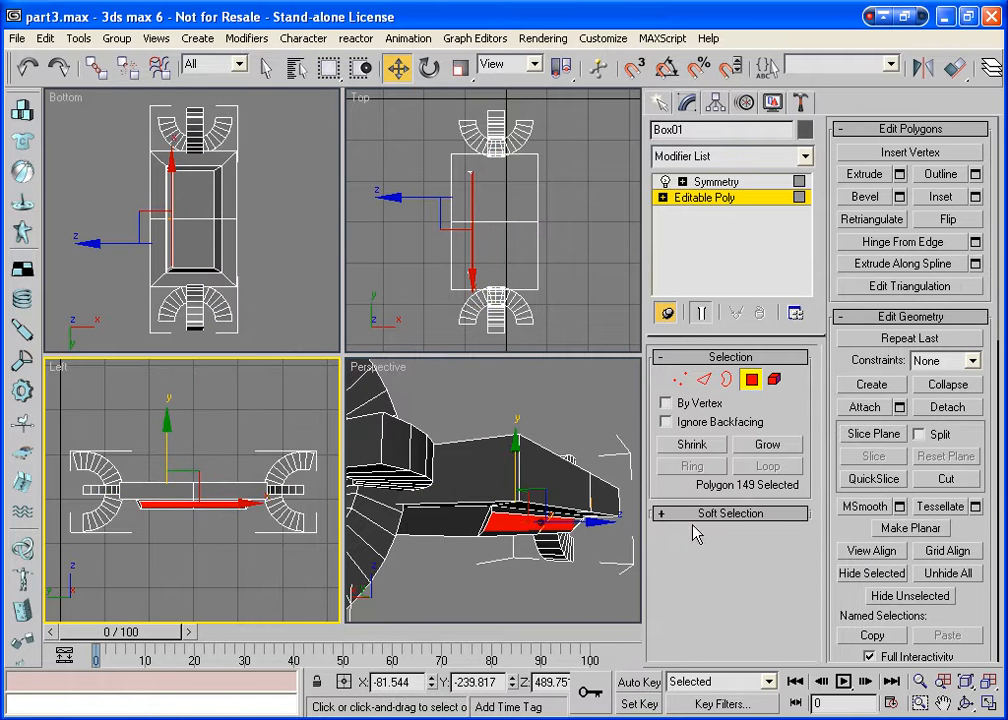
left_click(871, 551)
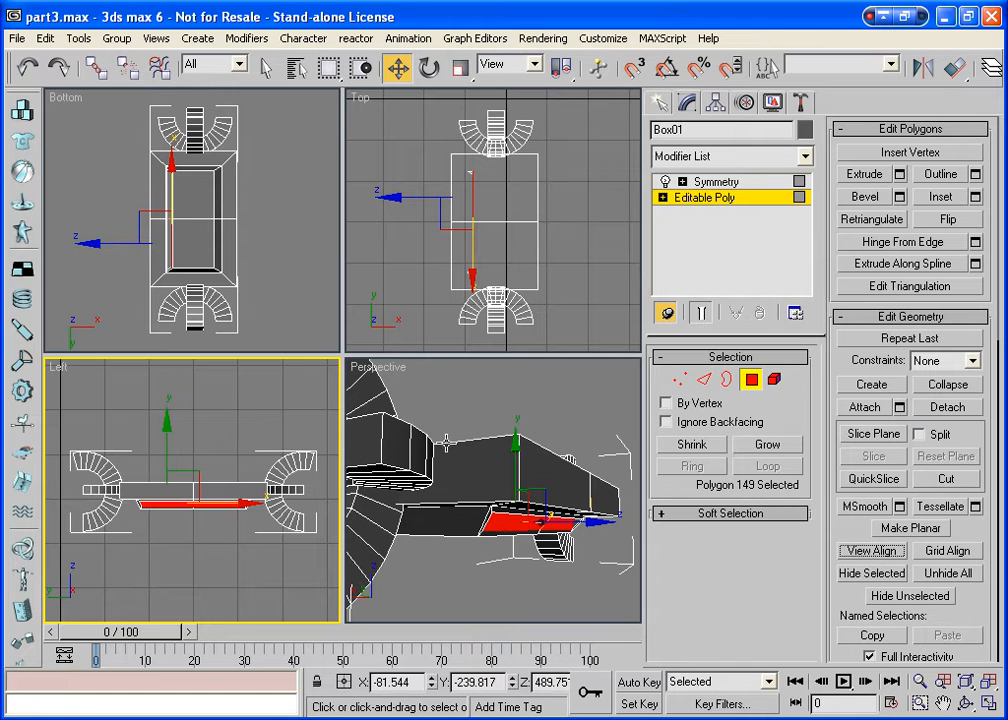
right_click(398, 374)
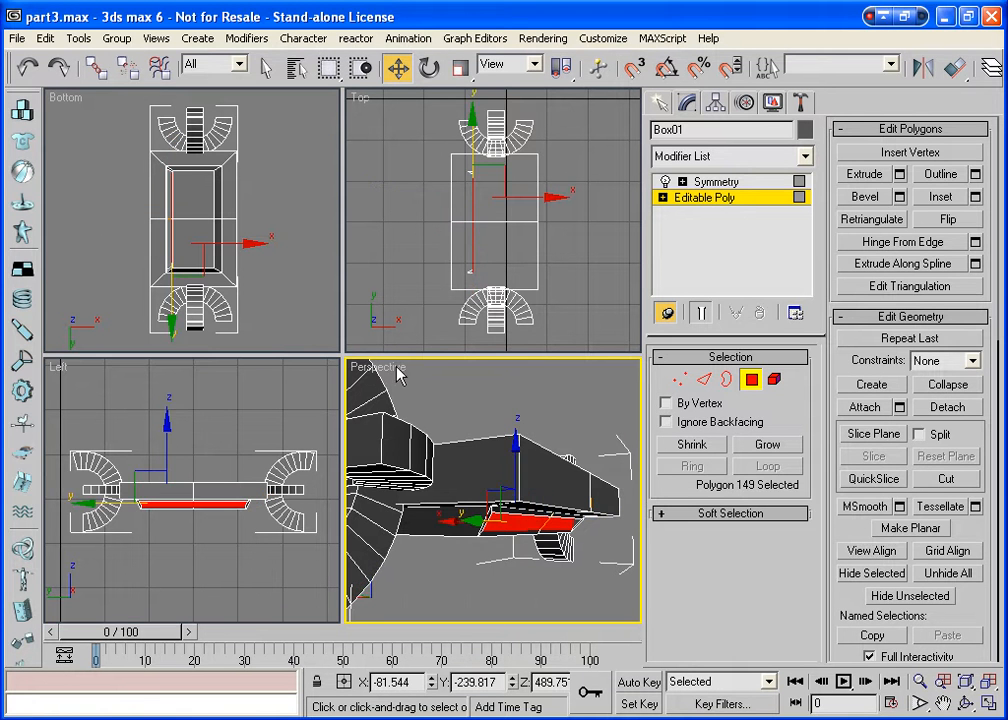
left_click(751, 379)
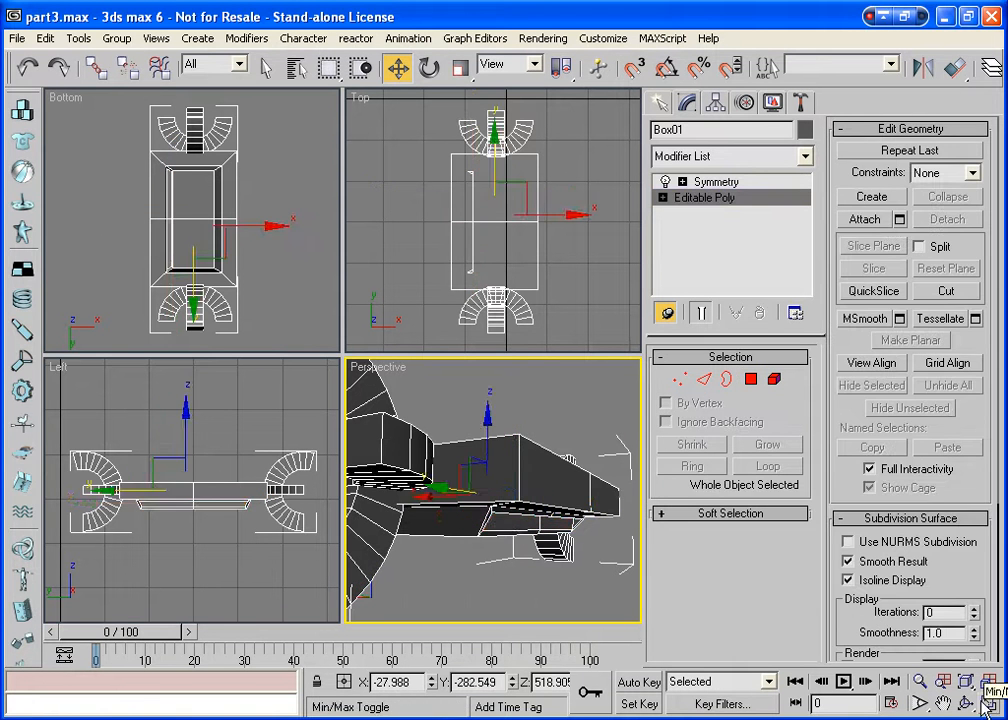
Bevel the three flat border polygons around the underside panel inward to a Z of about 508 with tapered sides.
left_click(988, 704)
left_click(974, 706)
left_click_drag(366, 288, 335, 317)
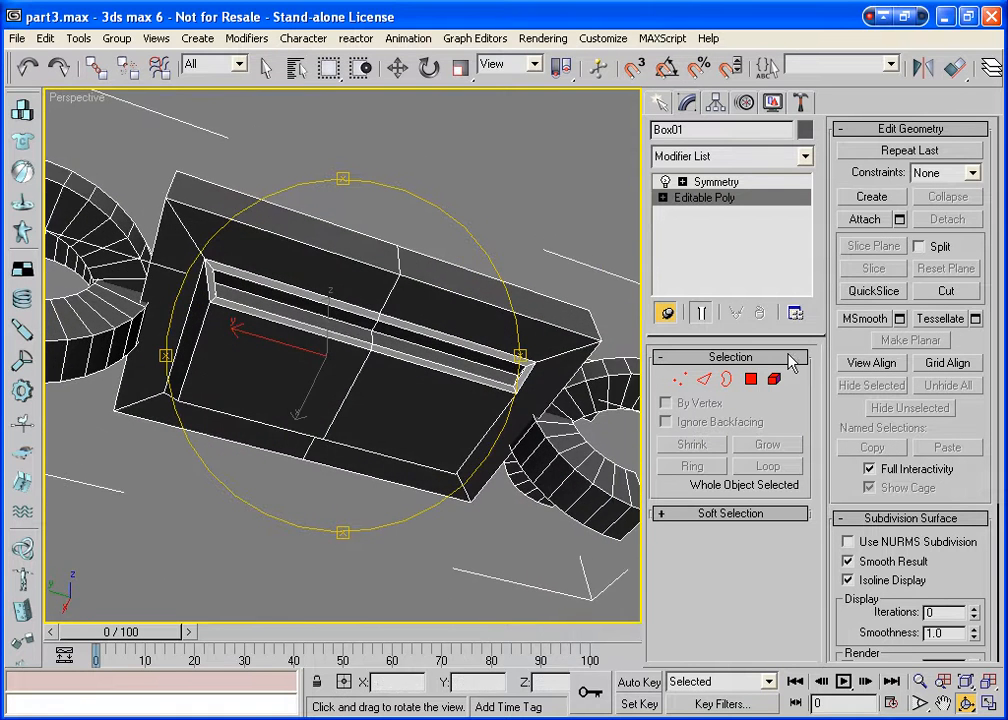
left_click(748, 381)
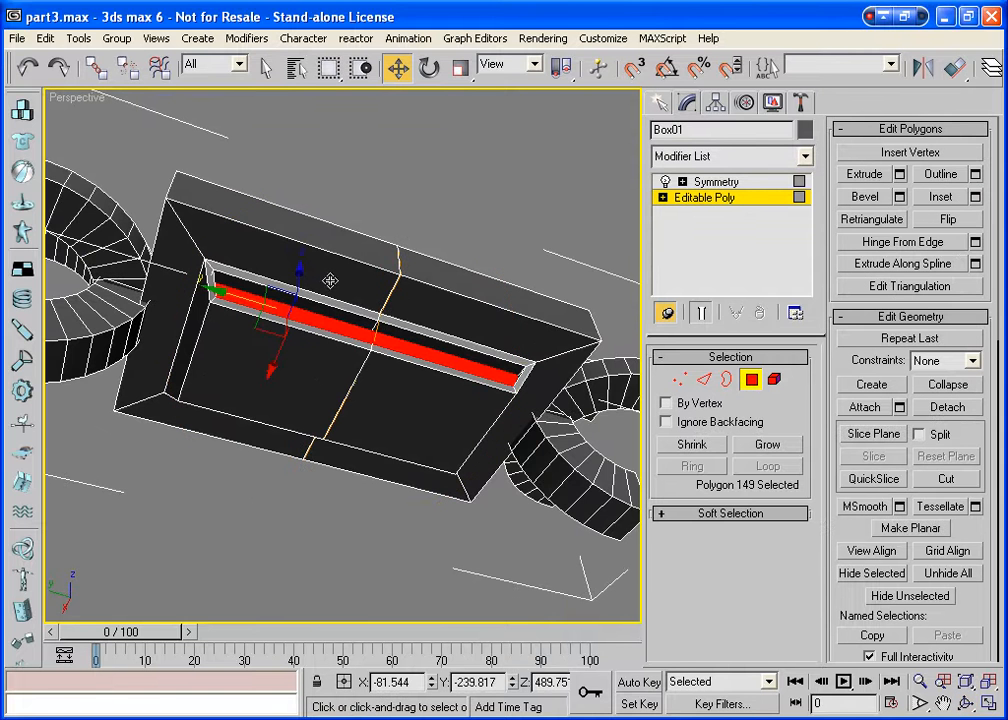
left_click(189, 272)
left_click(167, 378, "ctrl")
left_click(207, 421, "ctrl")
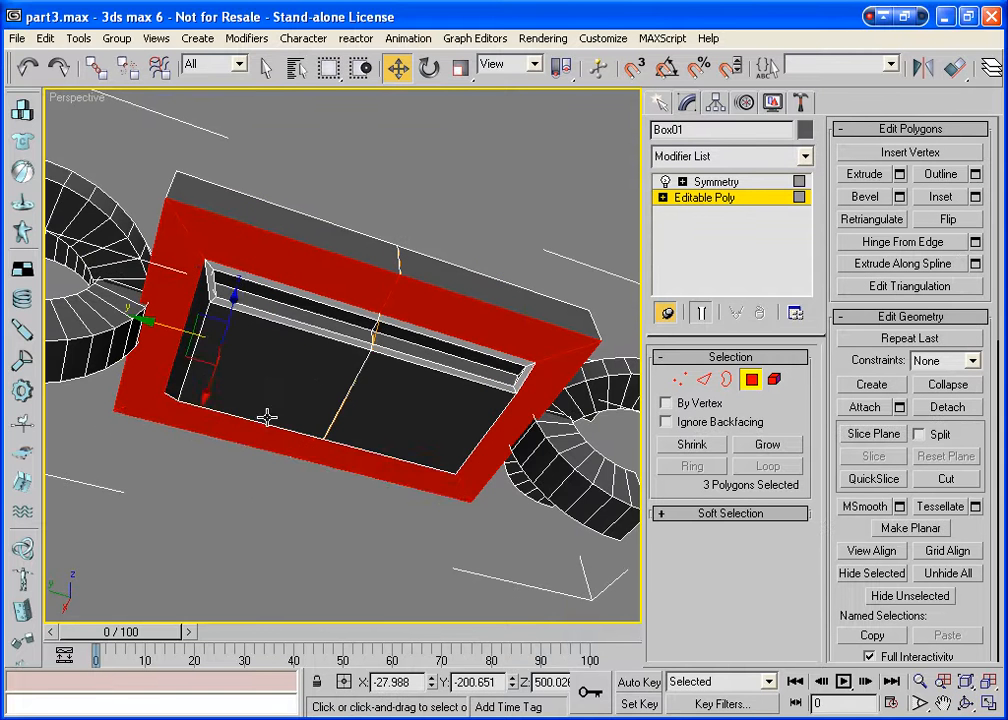
left_click(866, 197)
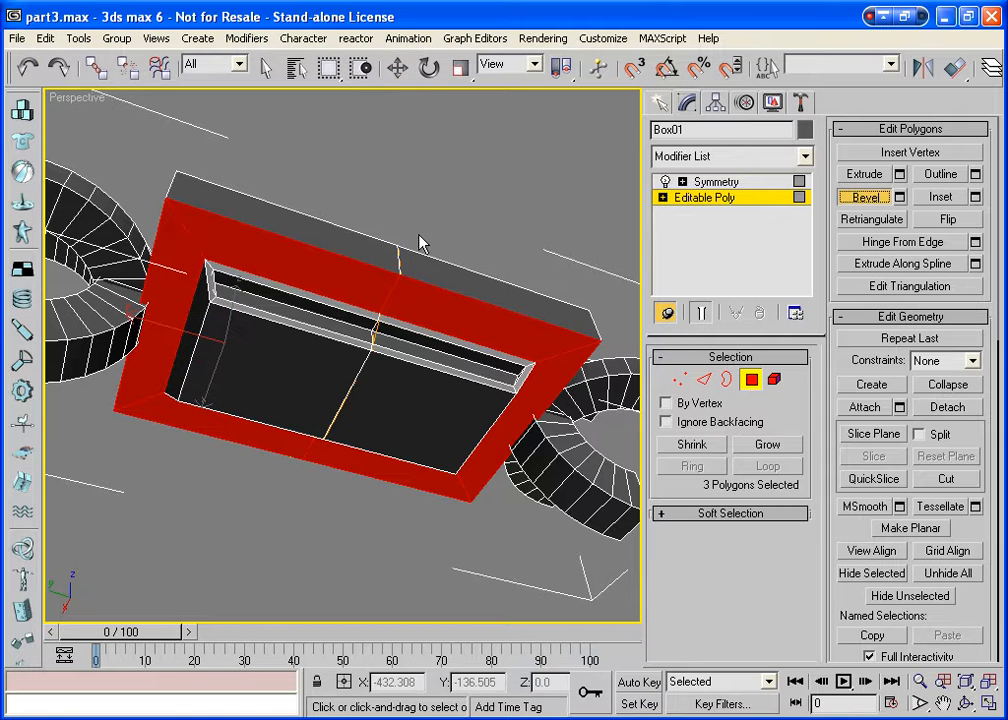
left_click_drag(317, 274, 317, 312)
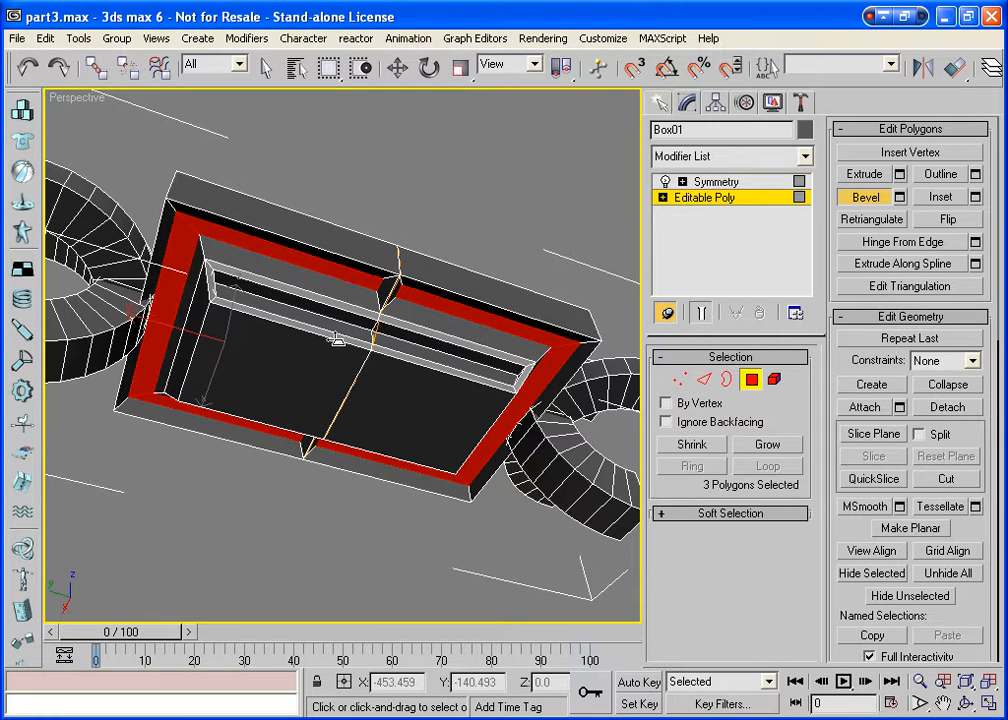
left_click(336, 339)
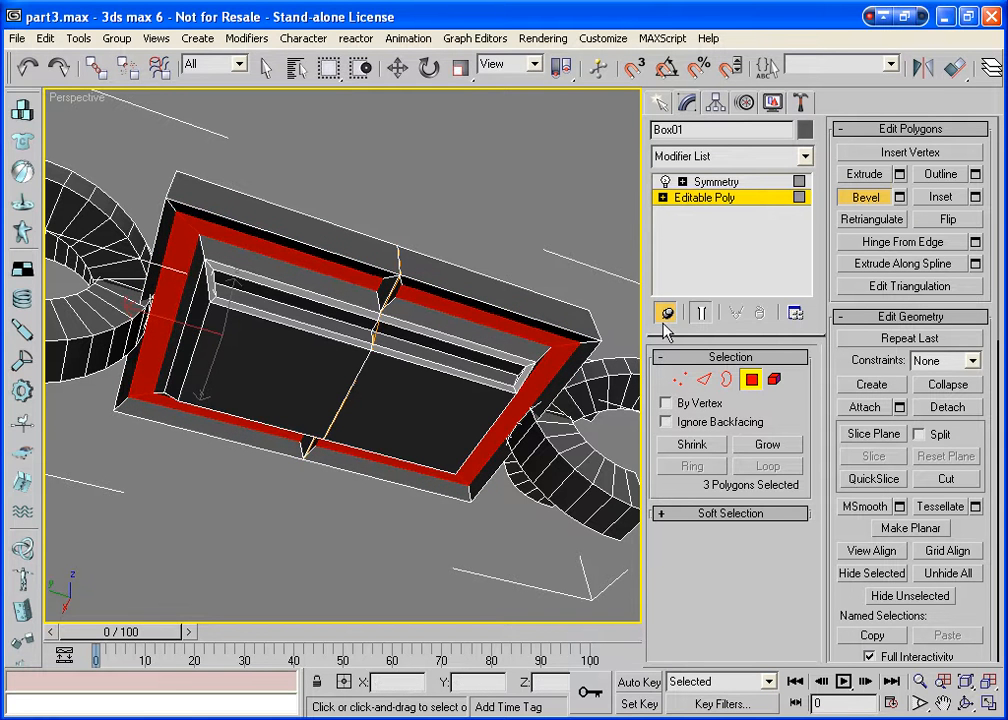
Delete the border bevel's two wall polygons at the symmetry seam.
left_click(390, 283)
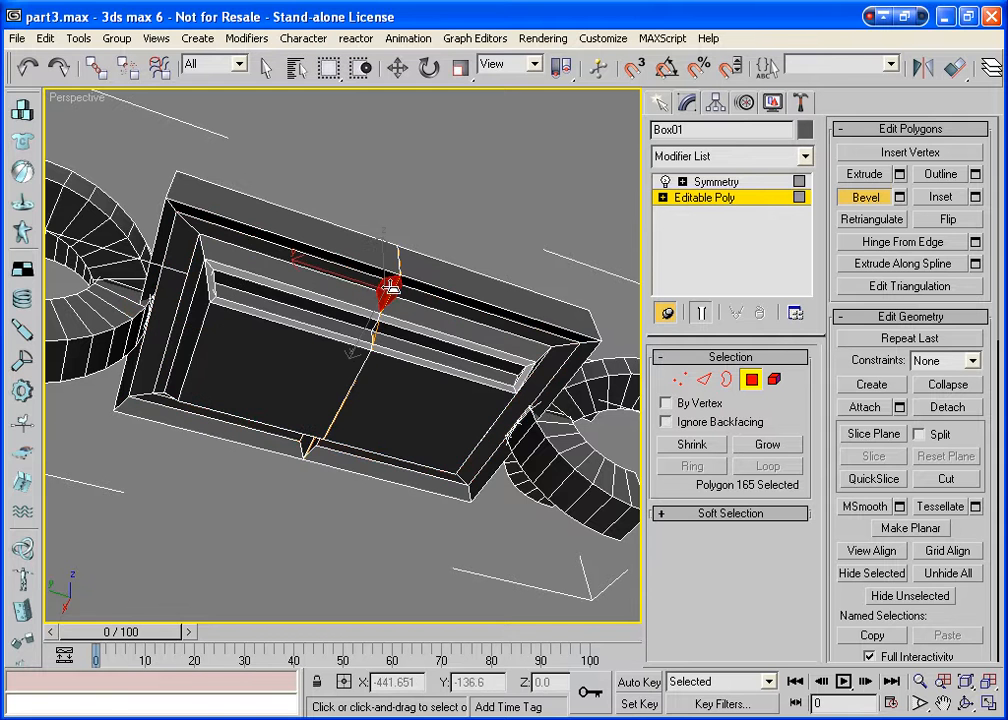
left_click(307, 445, "ctrl")
key("Delete")
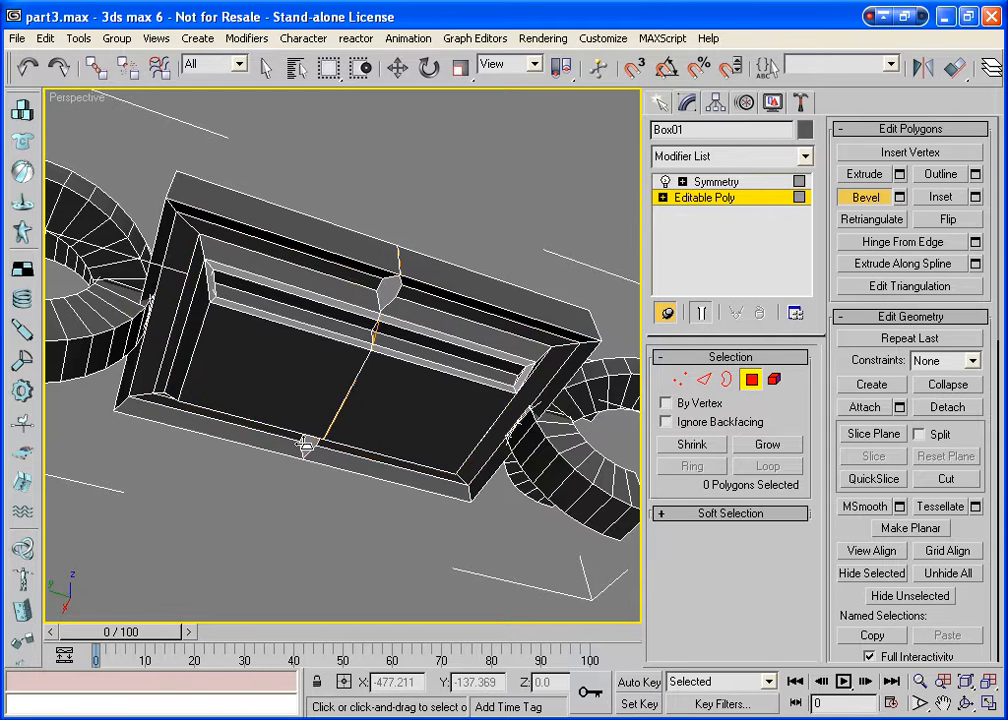
Move the two open groove edges of the border bevel along Y to the symmetry centre line and finish edge editing.
left_click(706, 381)
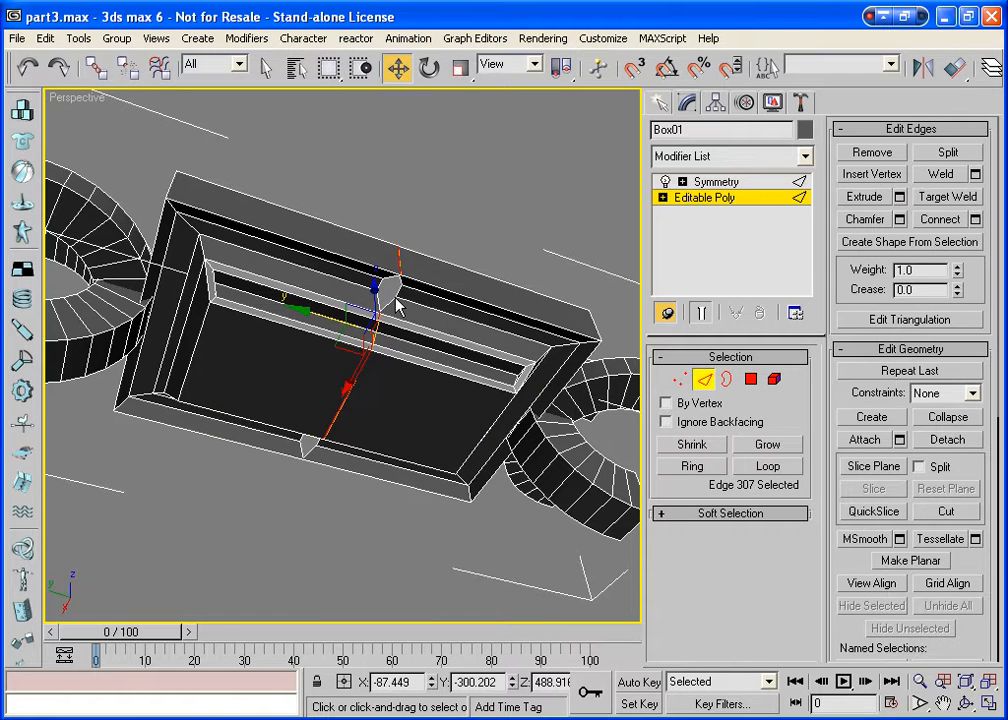
left_click(447, 177)
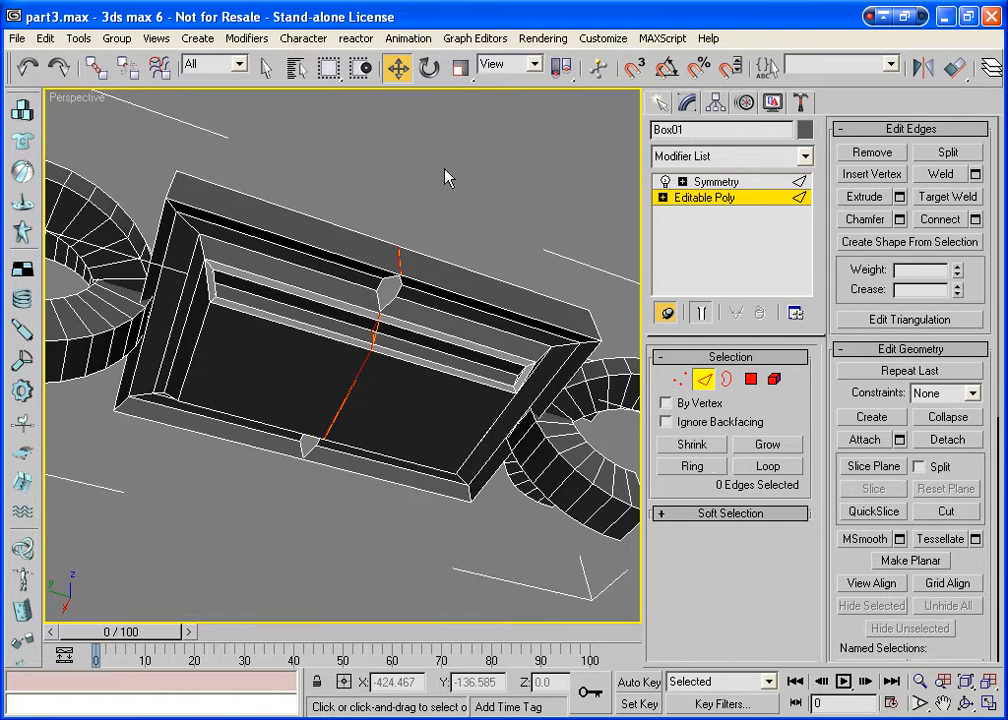
left_click(381, 285)
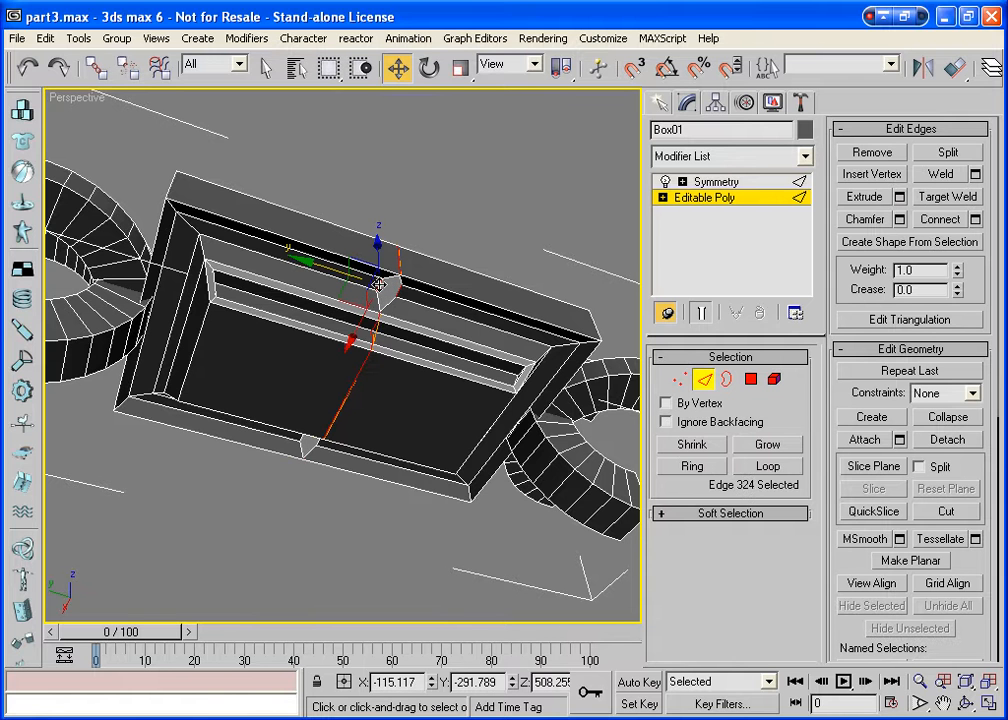
left_click(298, 437, "ctrl")
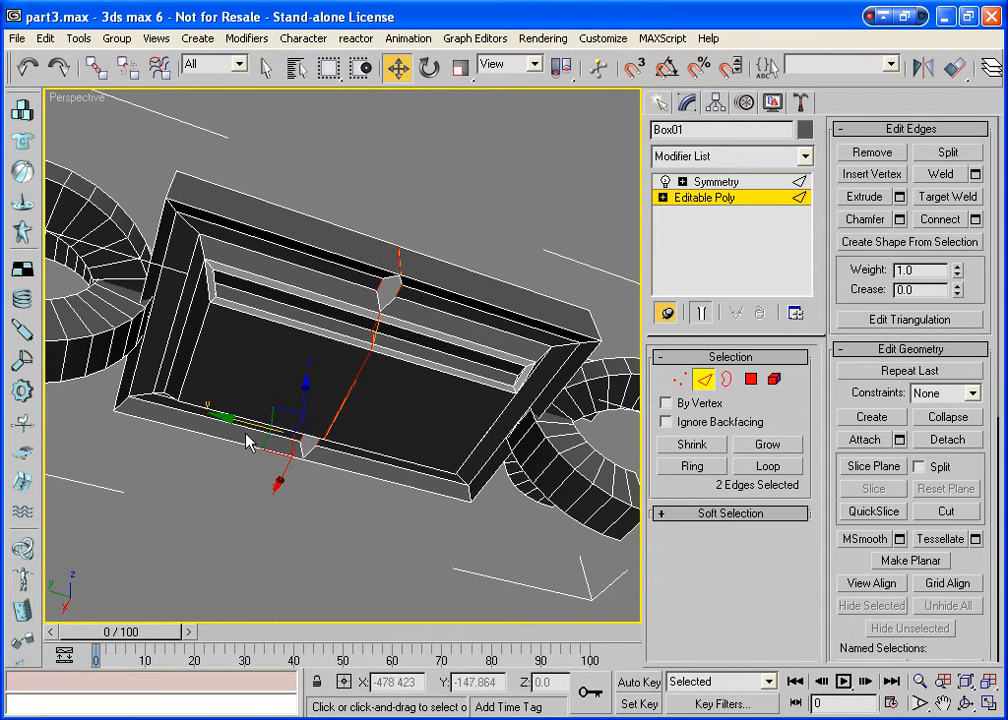
left_click_drag(228, 417, 237, 445)
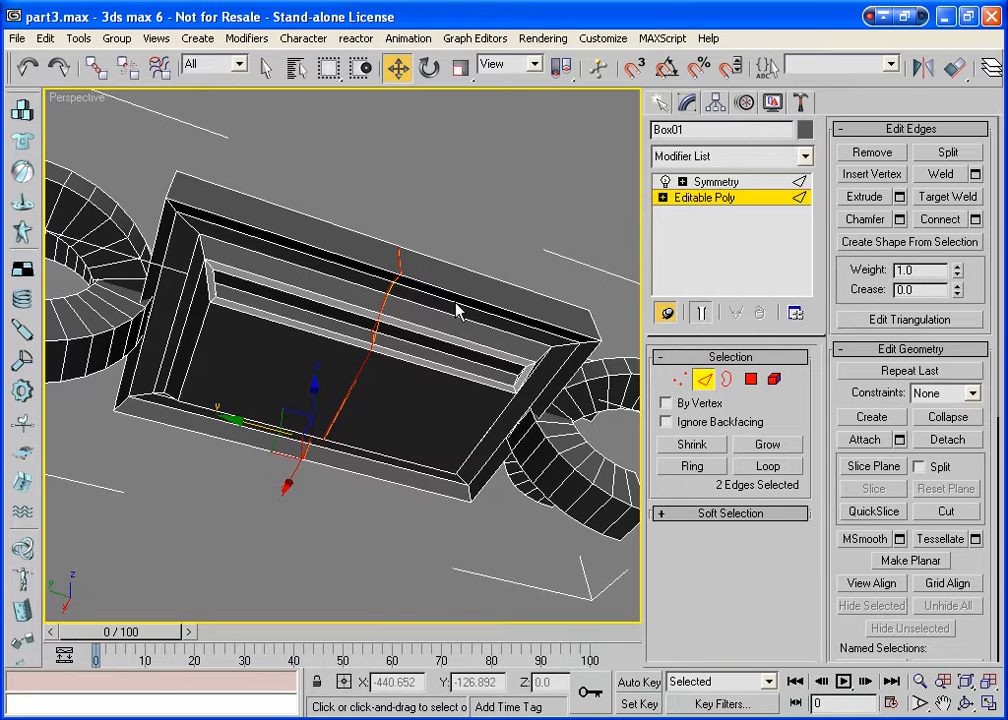
left_click(709, 386)
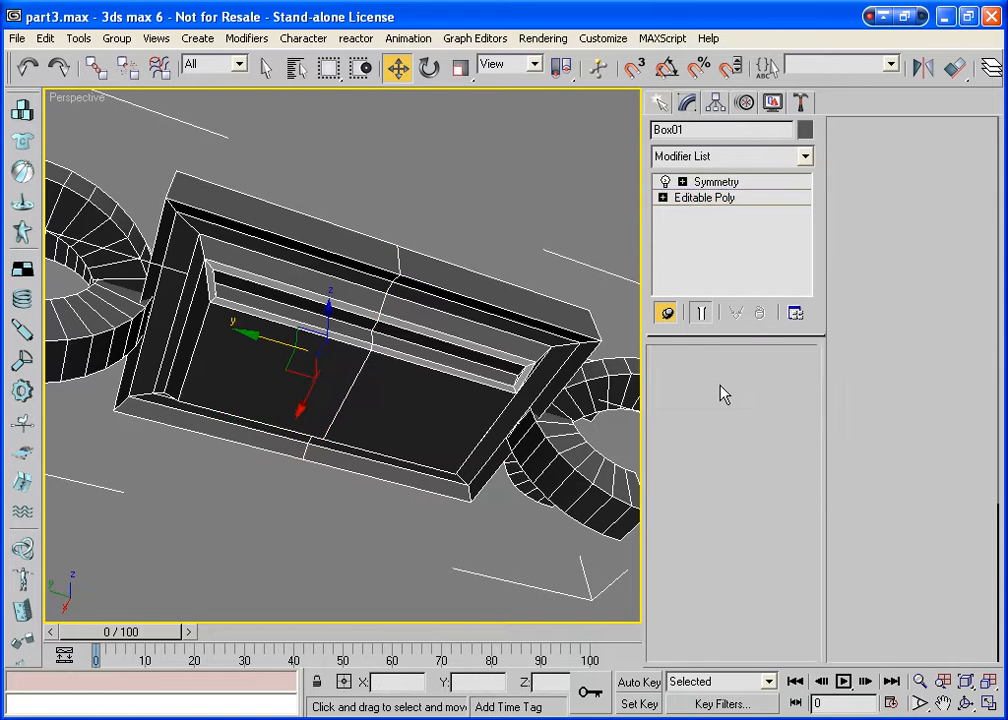
Create an AutoGrid cylinder projecting from the side recess at the centre seam, about 5.2 in radius and 58.6 high.
left_click(966, 704)
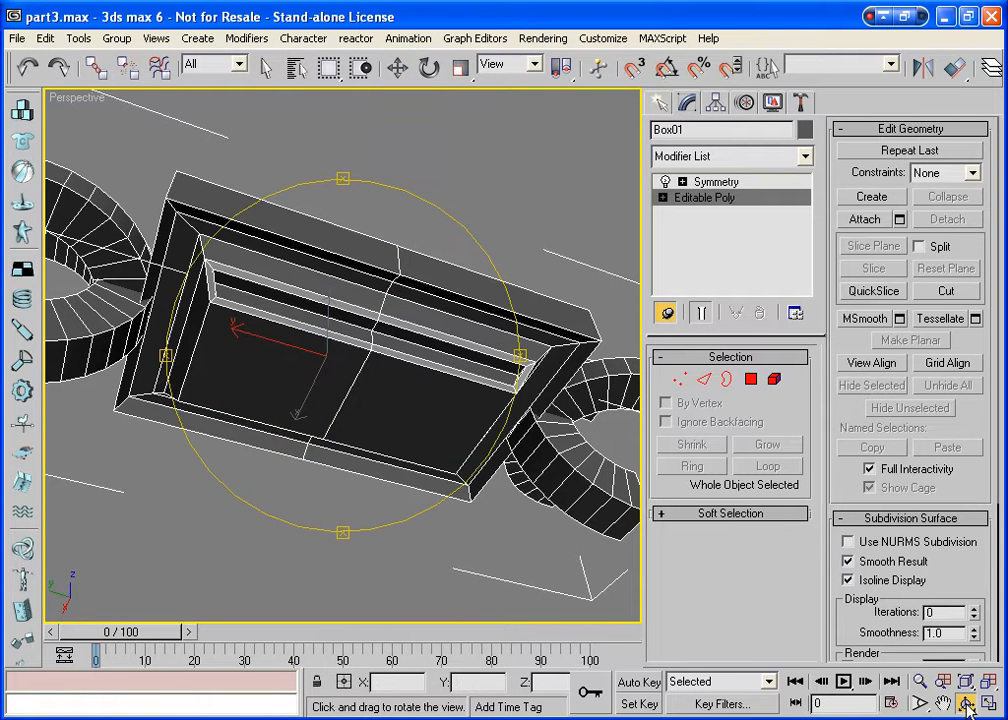
left_click_drag(416, 310, 378, 391)
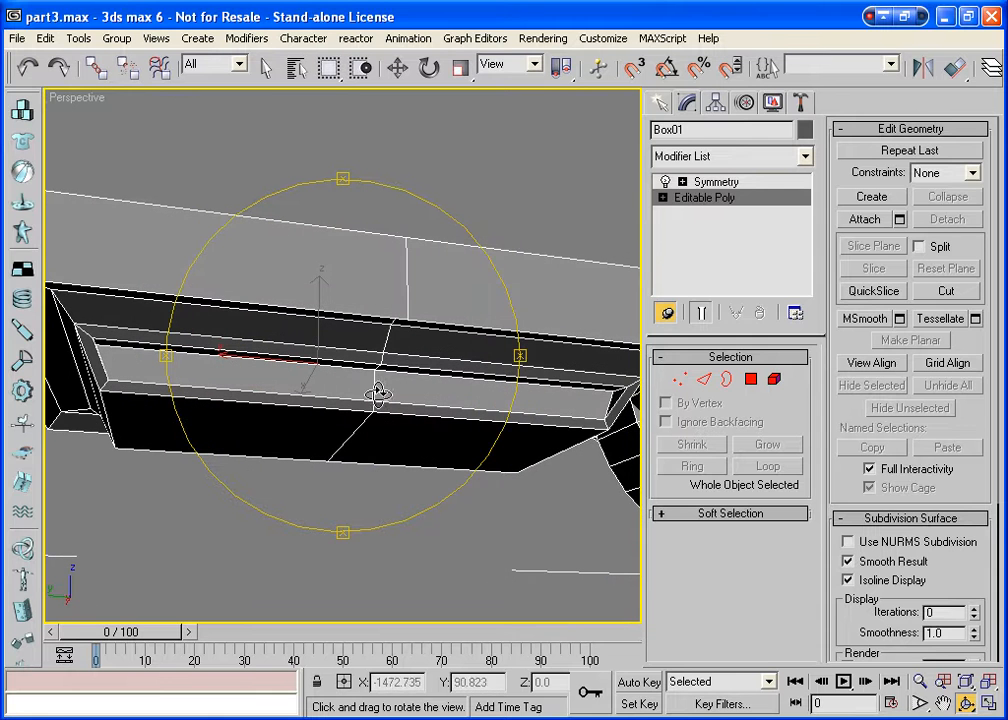
left_click(659, 104)
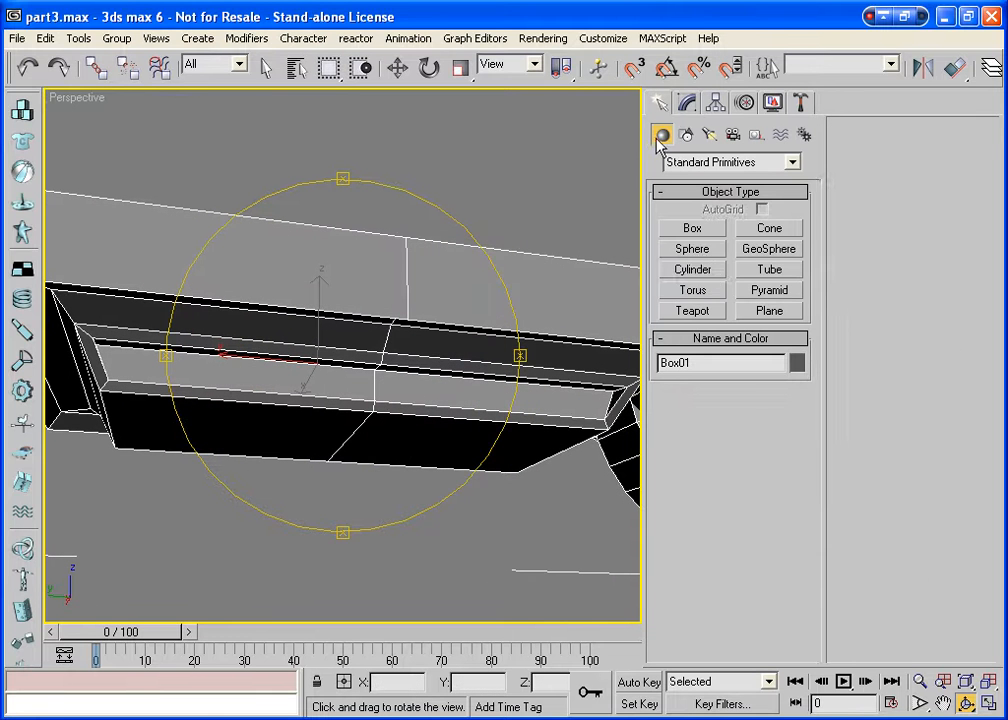
left_click(693, 270)
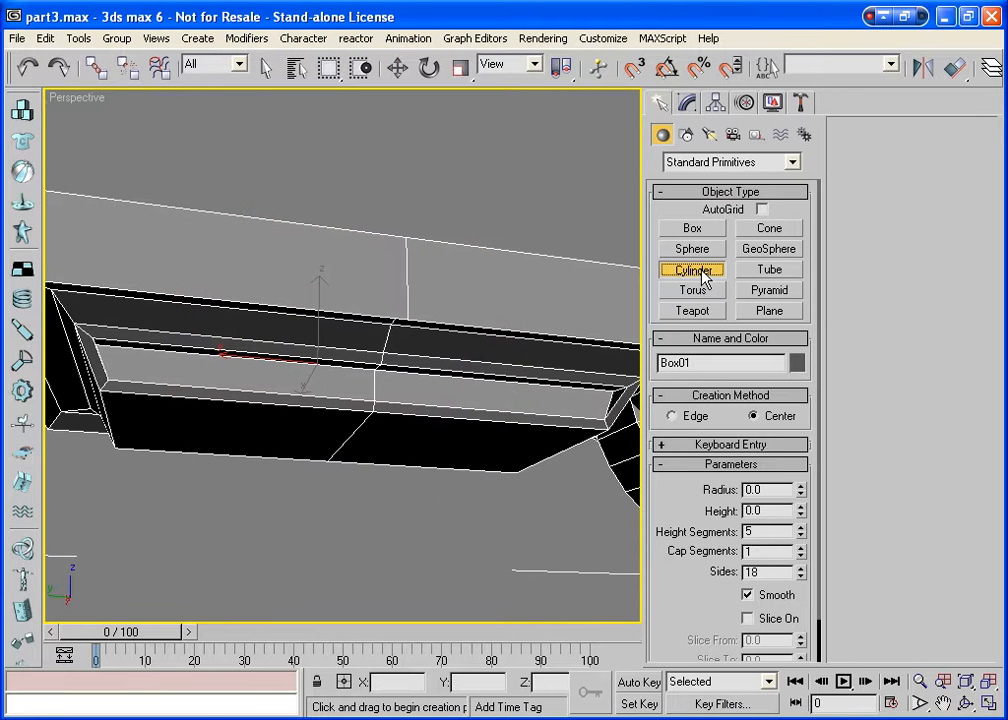
left_click(762, 210)
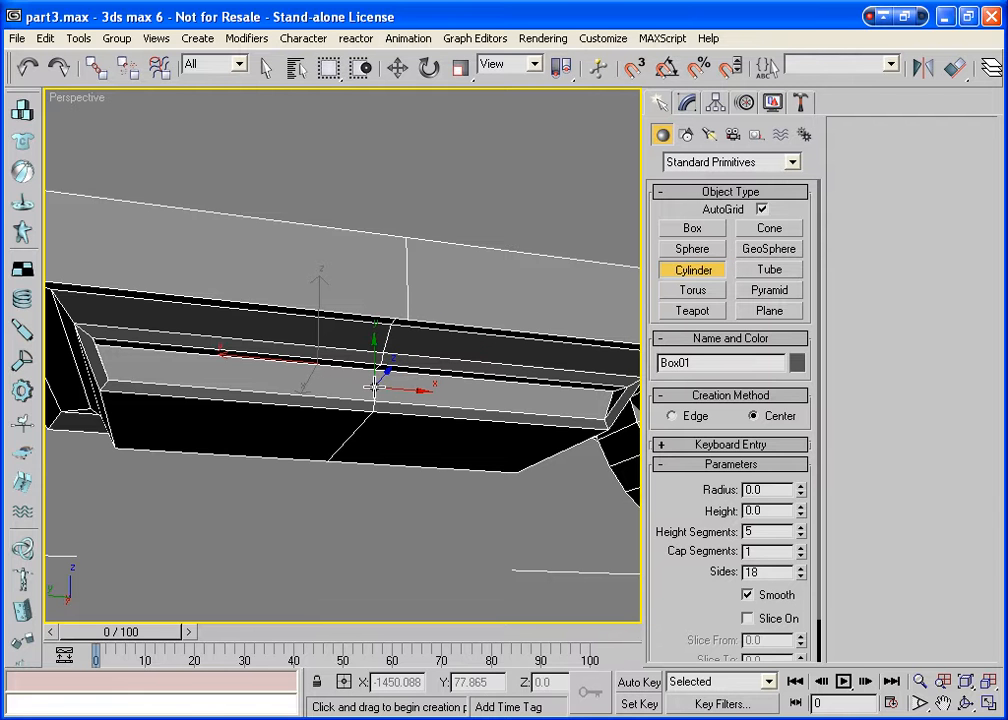
left_click_drag(374, 386, 376, 385)
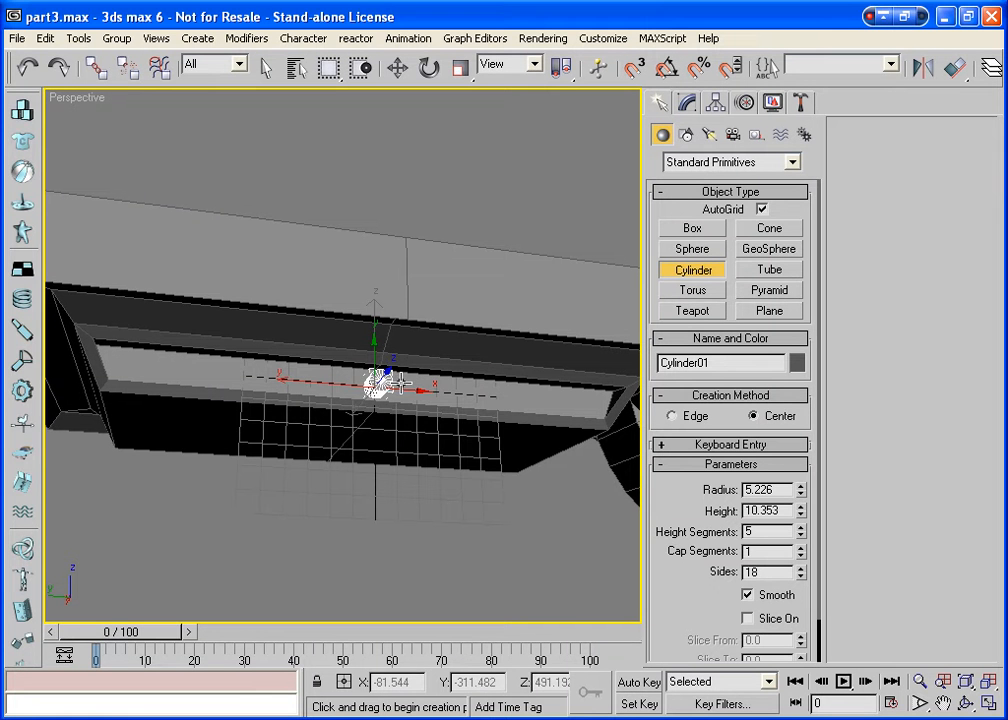
left_click(475, 308)
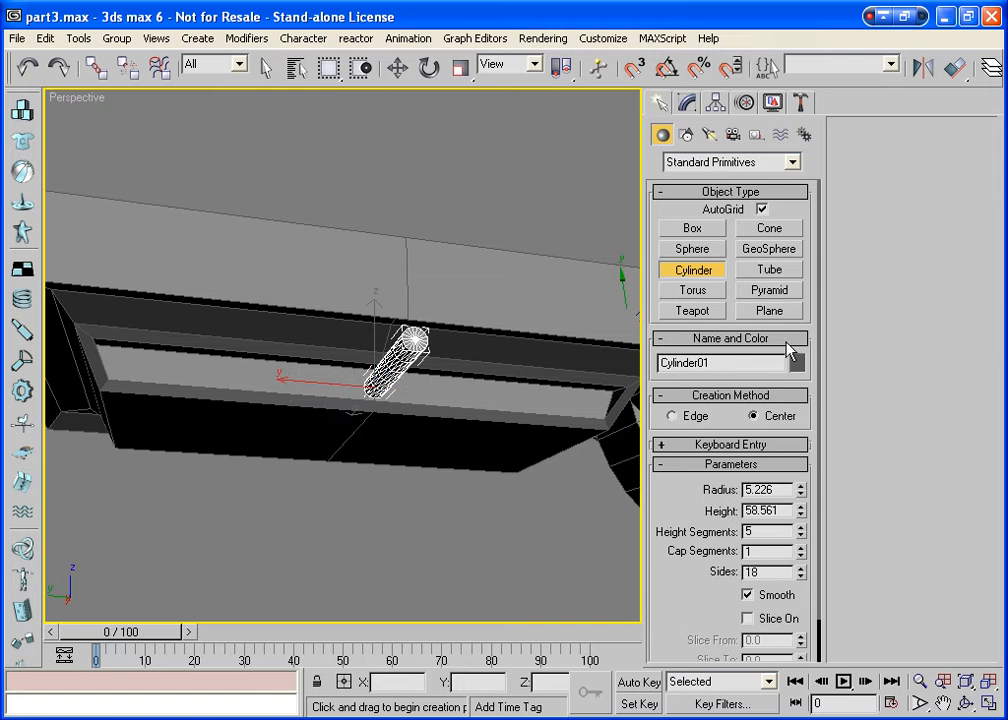
Reduce the cylinder to one height segment, raise it to Z about 489.8 and set its radius to about 6.7.
left_click(687, 103)
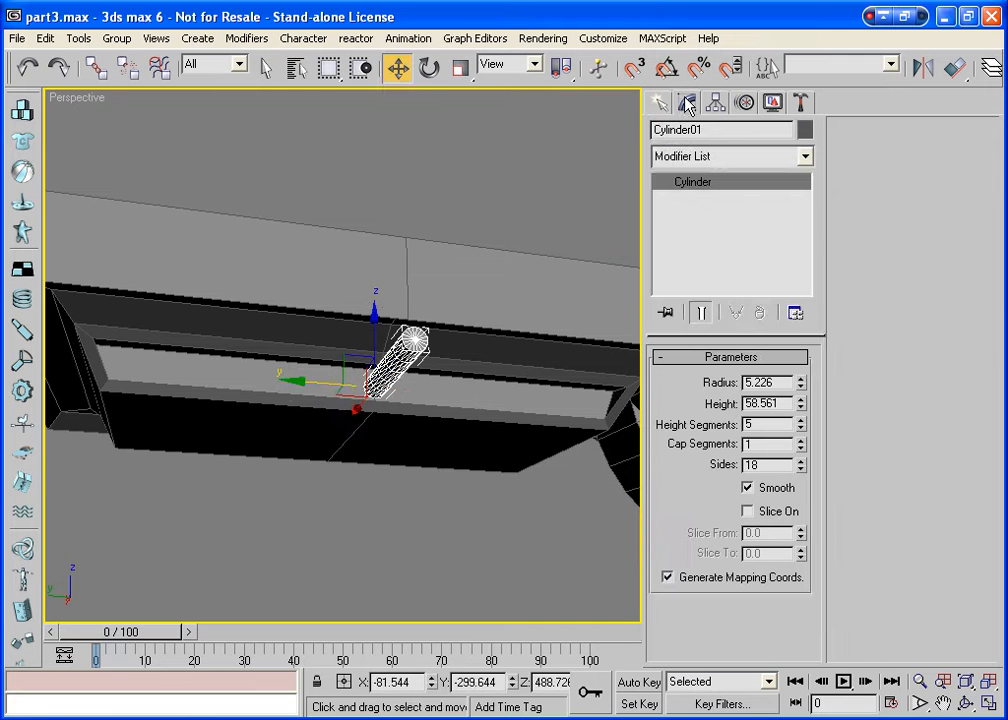
right_click(803, 428)
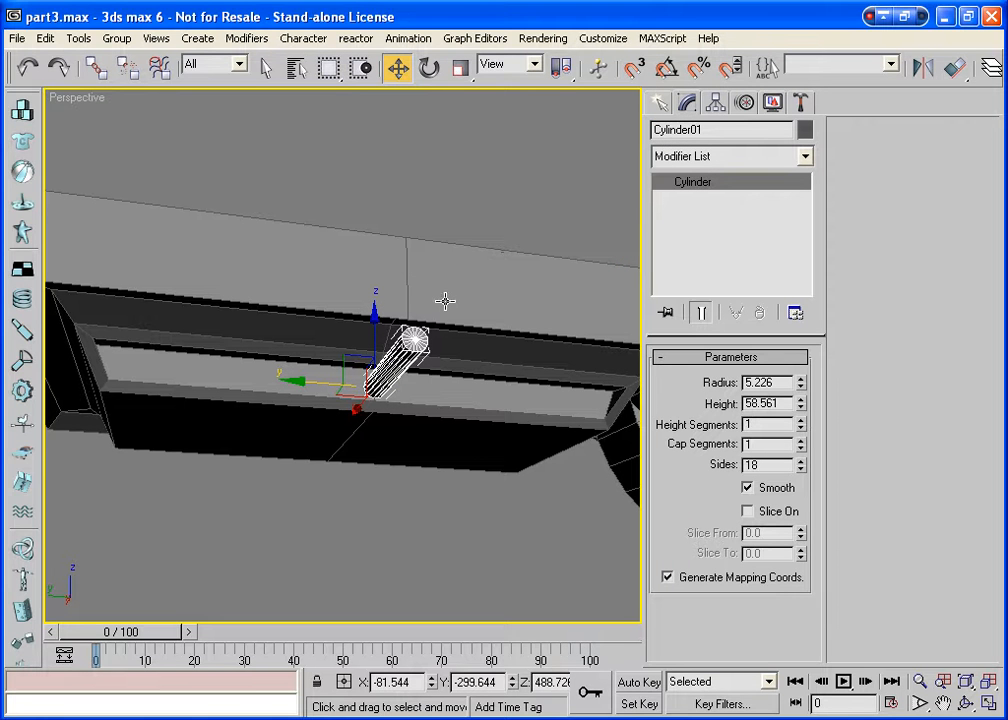
left_click_drag(374, 320, 376, 320)
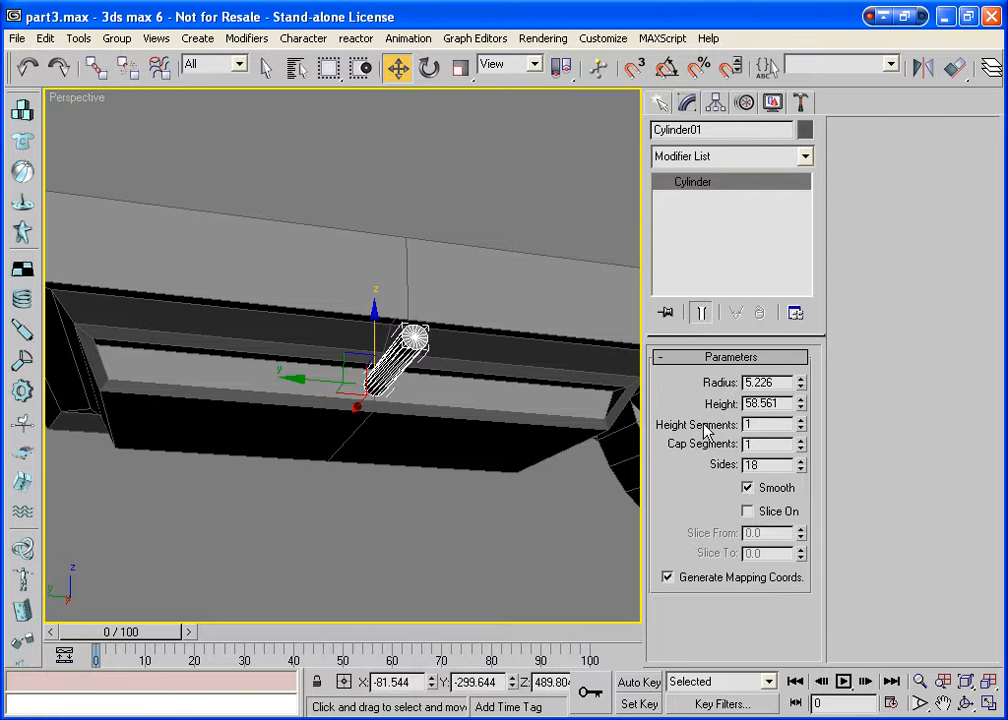
left_click_drag(801, 382, 801, 384)
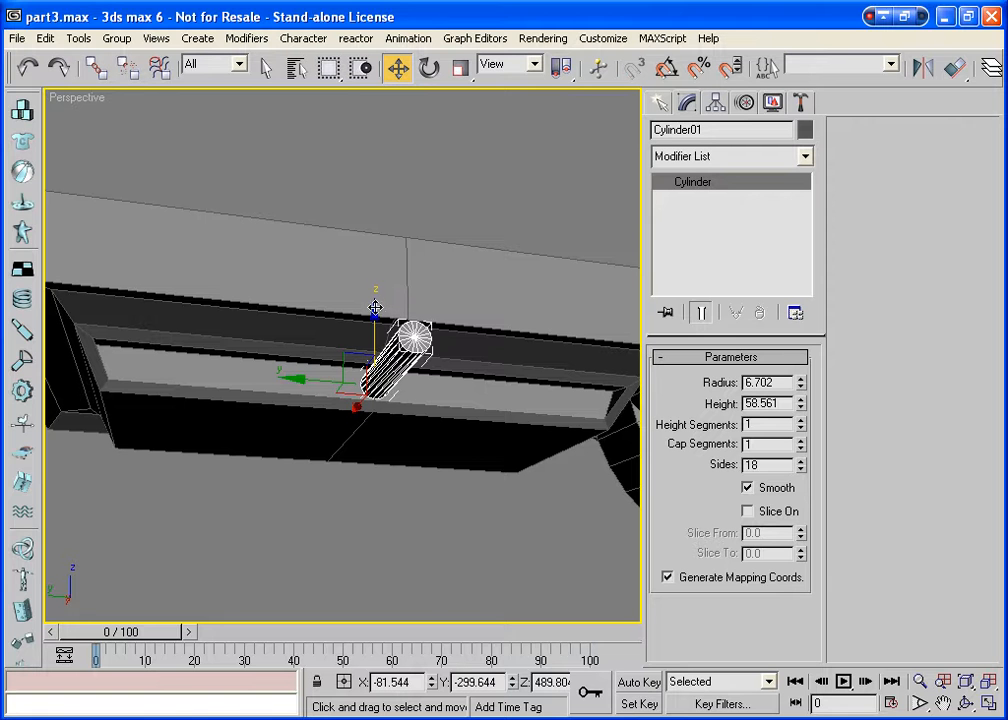
Lower the cylinder to Z about 489.5 and clone it as a copy along Y to about -190, near the recess end.
left_click_drag(375, 307, 378, 312)
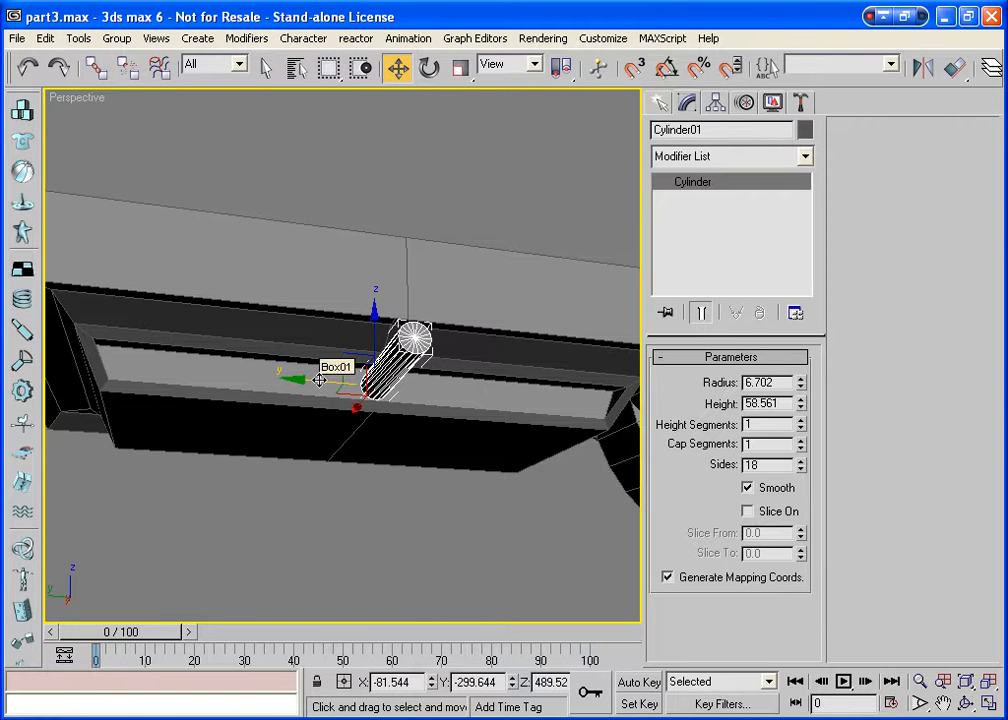
mouse_move(319, 380)
left_mouse_down()
mouse_move(299, 376)
mouse_move(295, 386)
mouse_move(63, 345)
left_mouse_up()
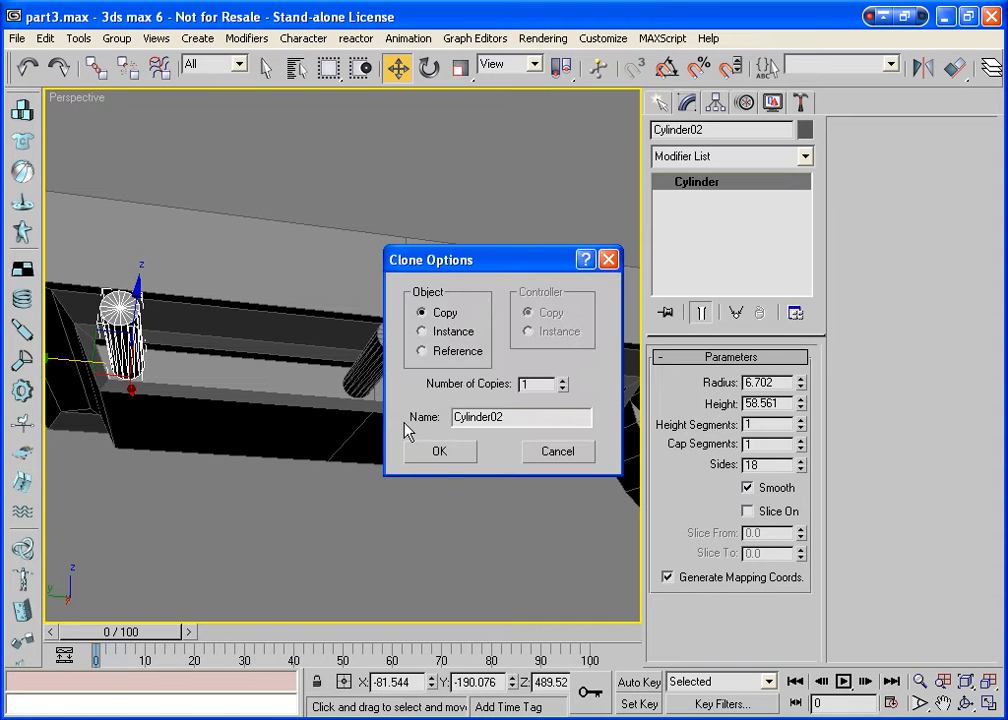
left_click(439, 452)
Create an AutoGrid box on the recess face between the two cylinders, about 4.9 long, 48.6 wide and 77.9 high.
left_click(657, 104)
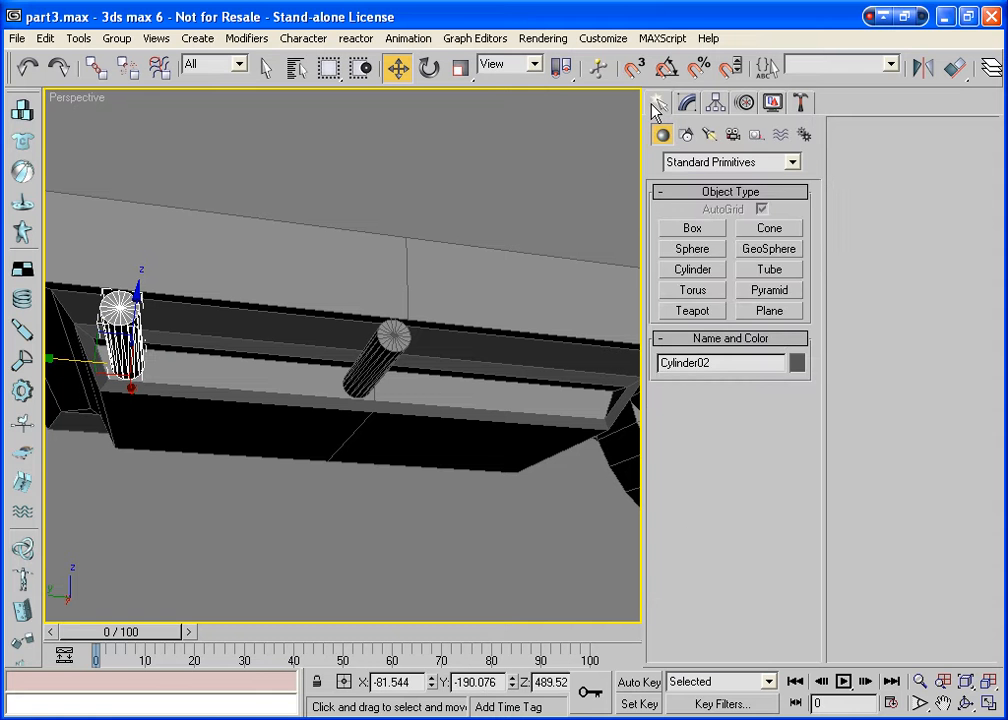
left_click(672, 228)
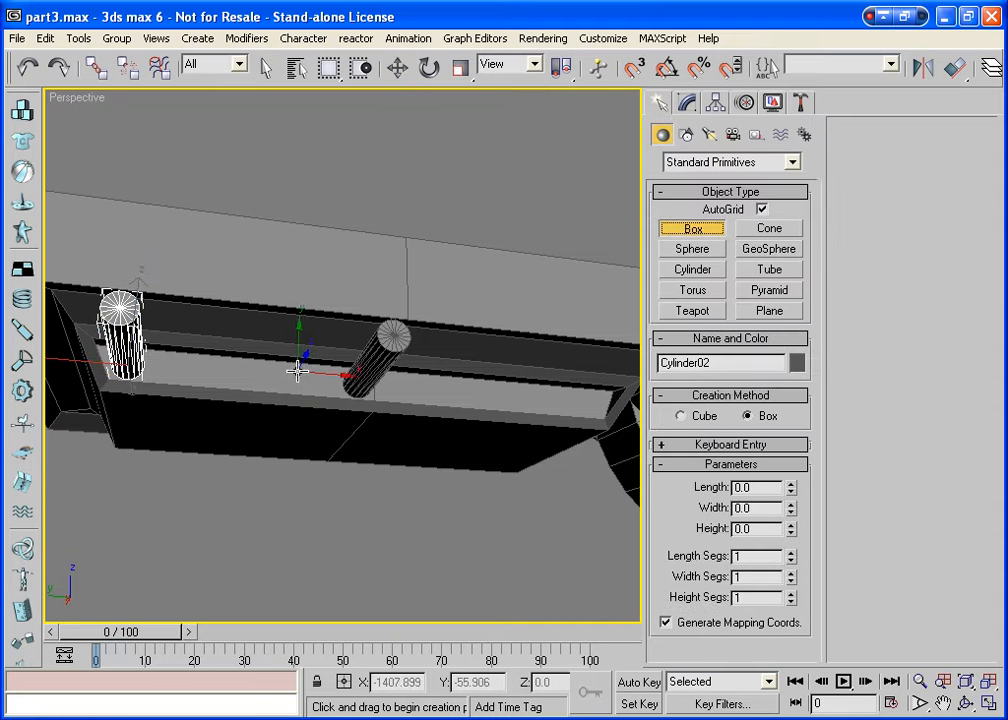
left_click_drag(305, 368, 200, 373)
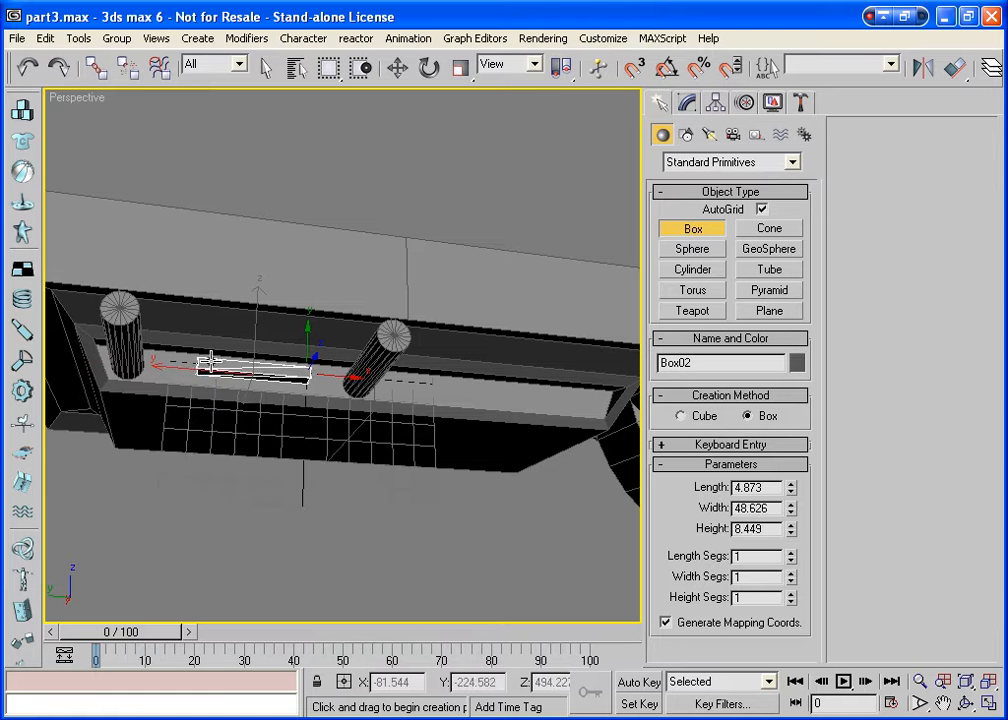
left_click(243, 200)
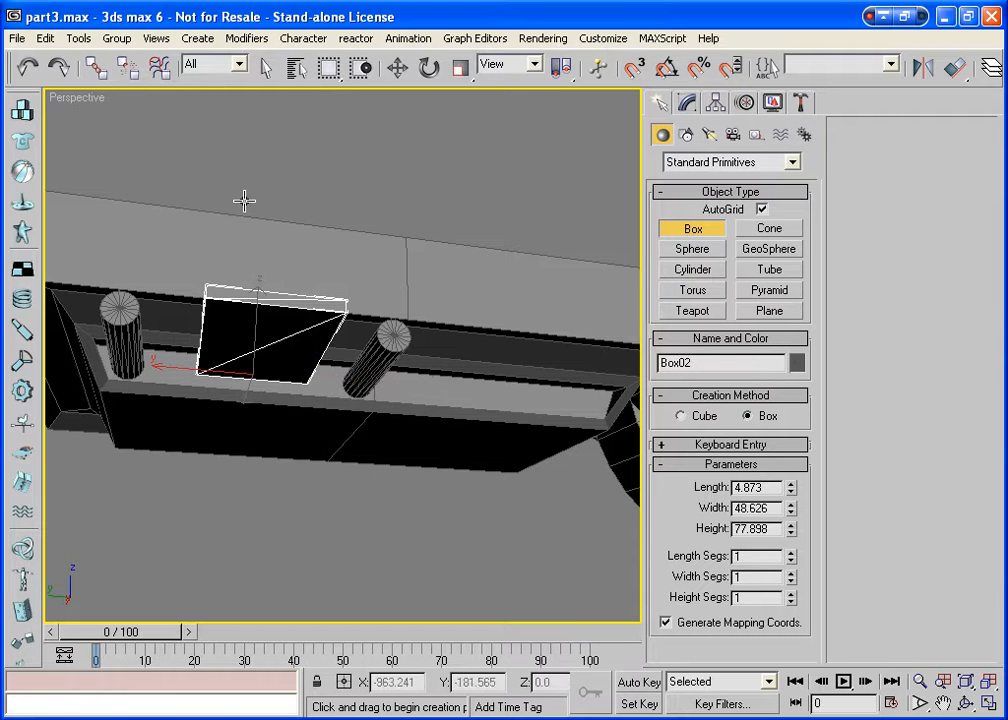
Move the box vertically to Z about 489.8 so it is centred in the recess, and deselect it.
key("ctrl+r")
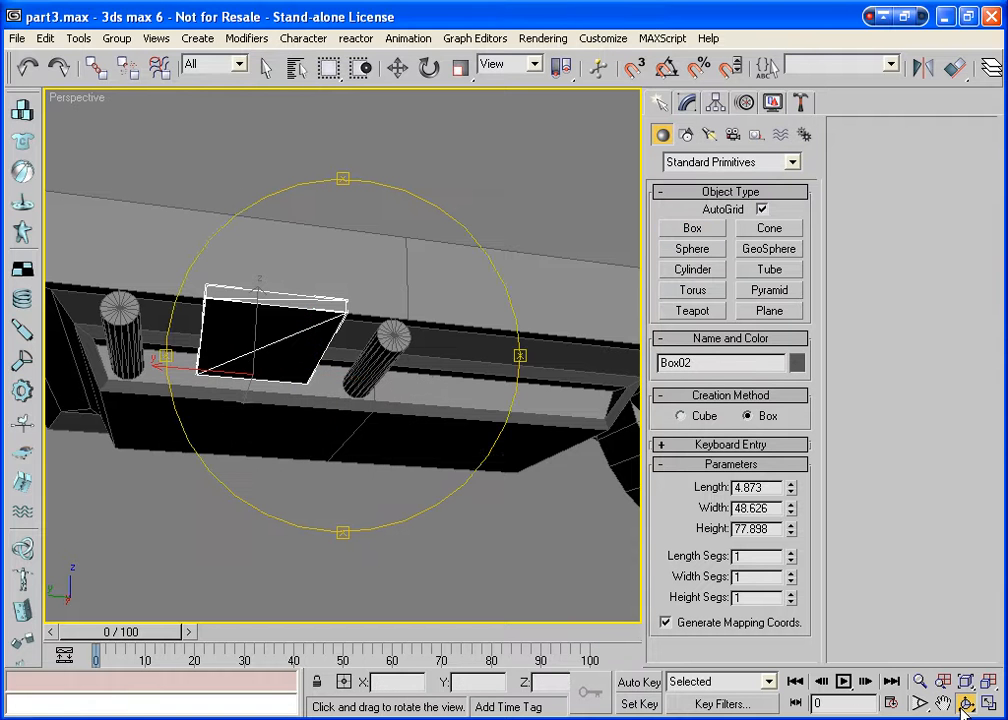
left_click_drag(467, 378, 434, 387)
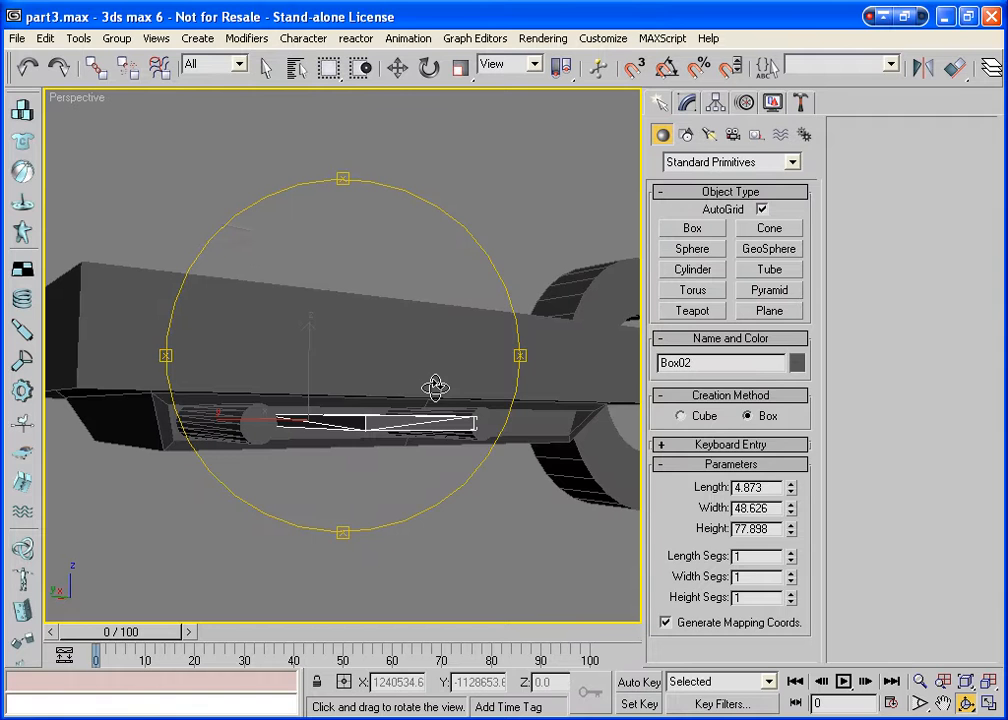
left_click(397, 68)
left_click_drag(308, 335, 310, 338)
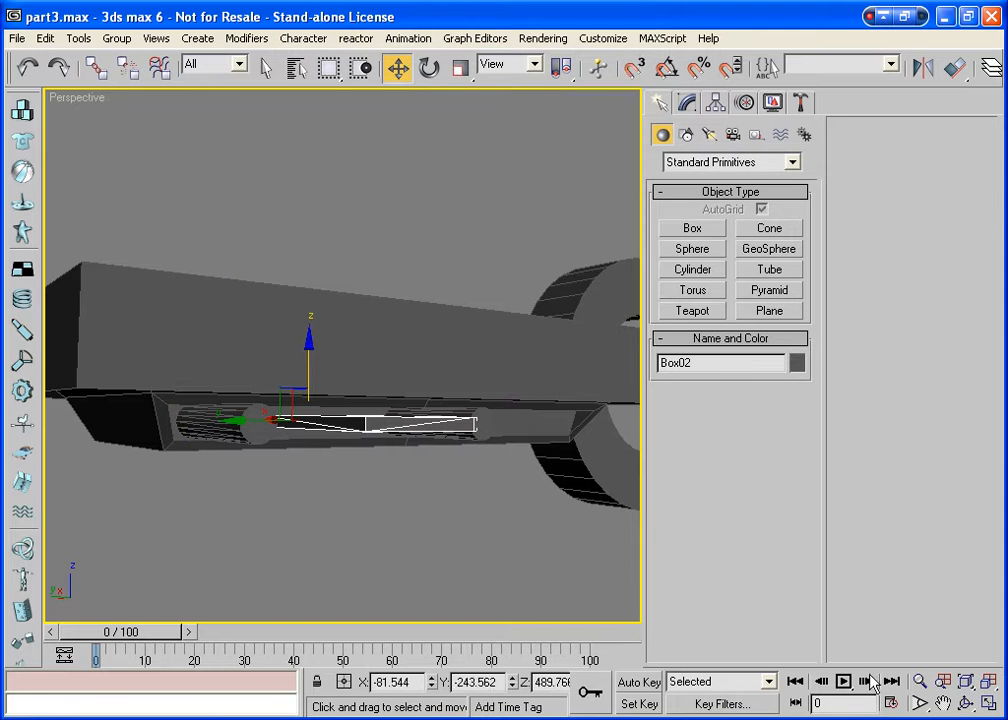
left_click(370, 491)
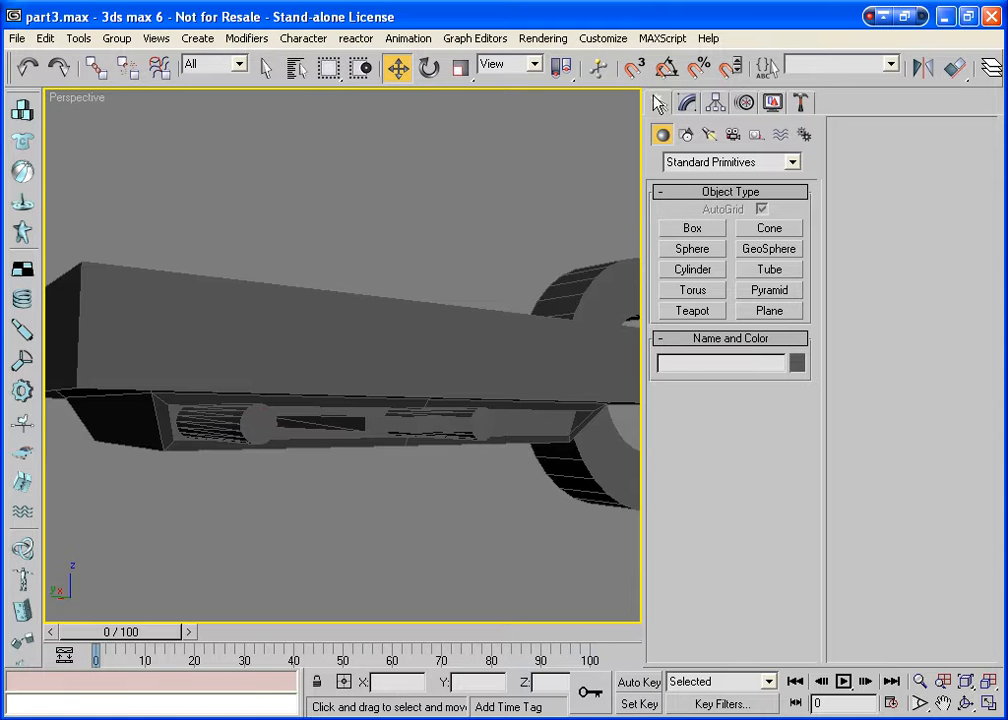
Create a thin cylinder from the box's side face along Y, about 1.9 in radius and 91 high.
left_click(705, 270)
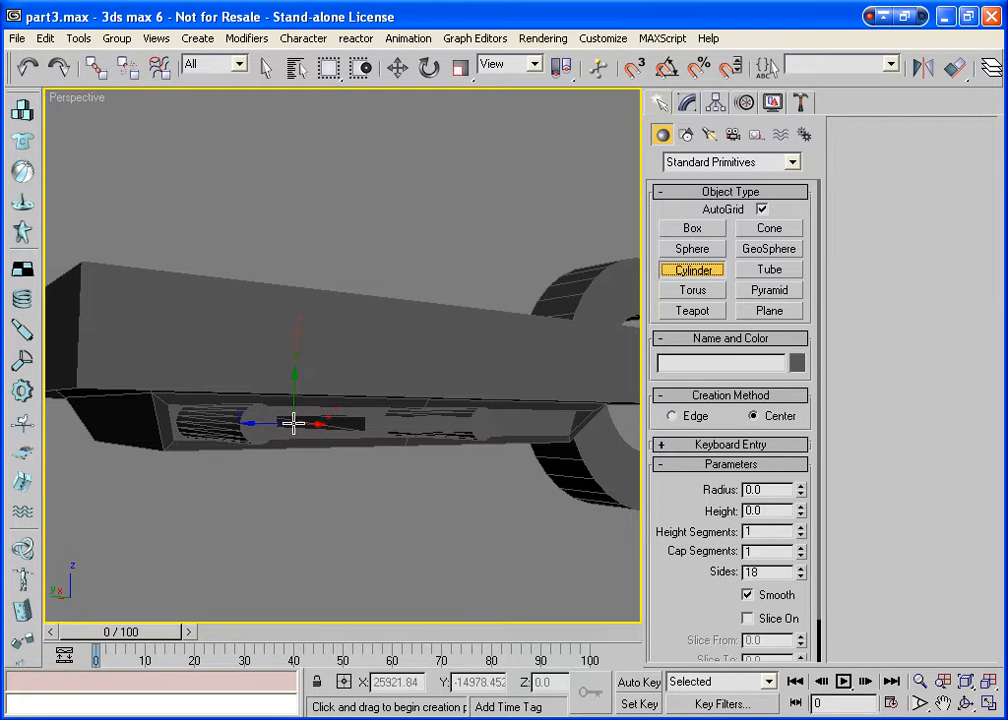
left_click_drag(293, 422, 294, 422)
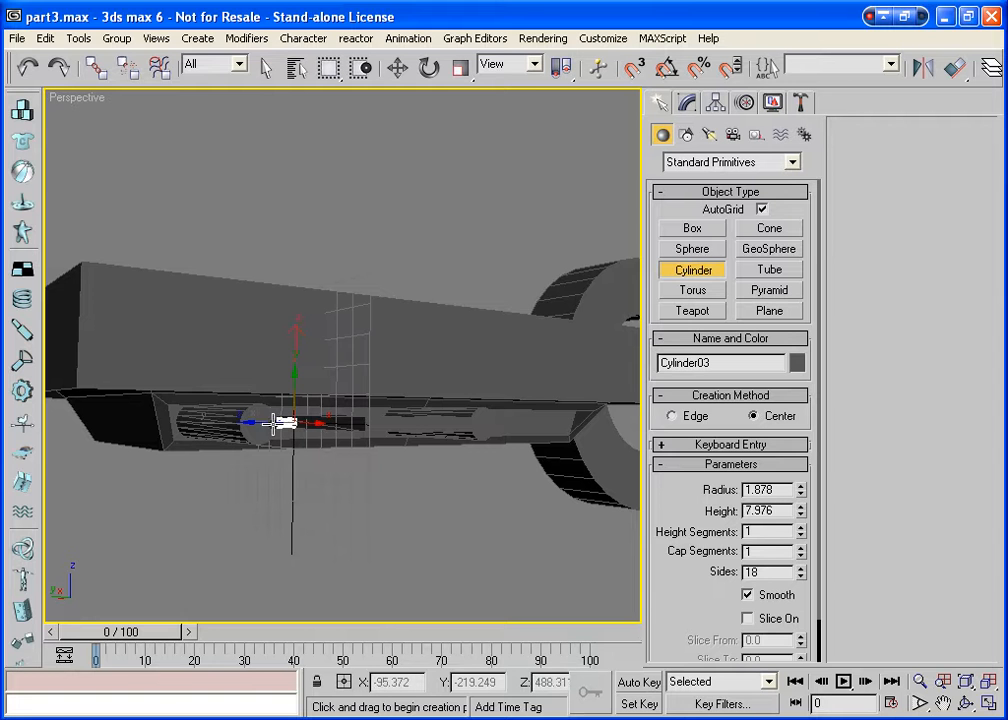
left_click(55, 418)
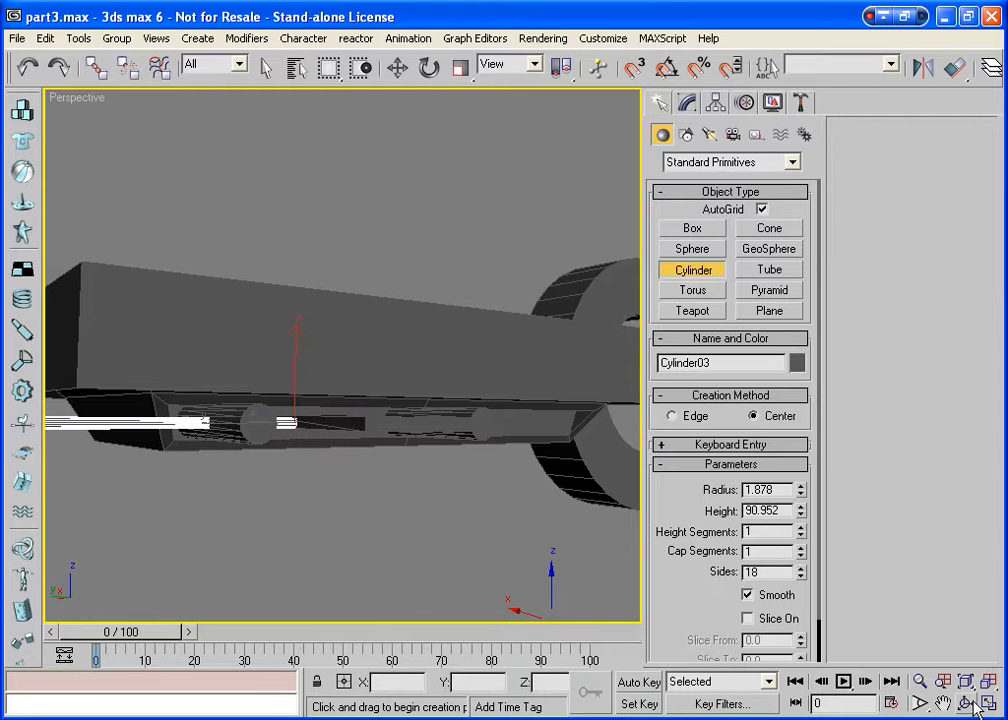
Move the thin cylinder along Y to about -286.4 so it runs through the box and bridges the two thick cylinders.
key("ctrl+r")
left_click_drag(367, 369, 391, 308)
right_click(391, 308)
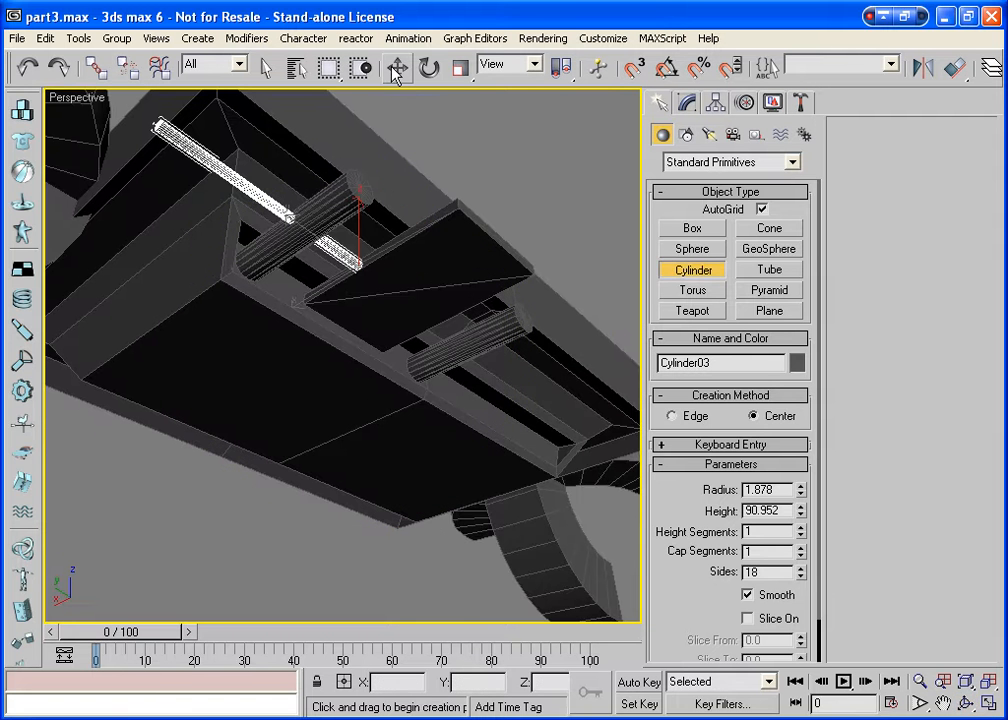
key("w")
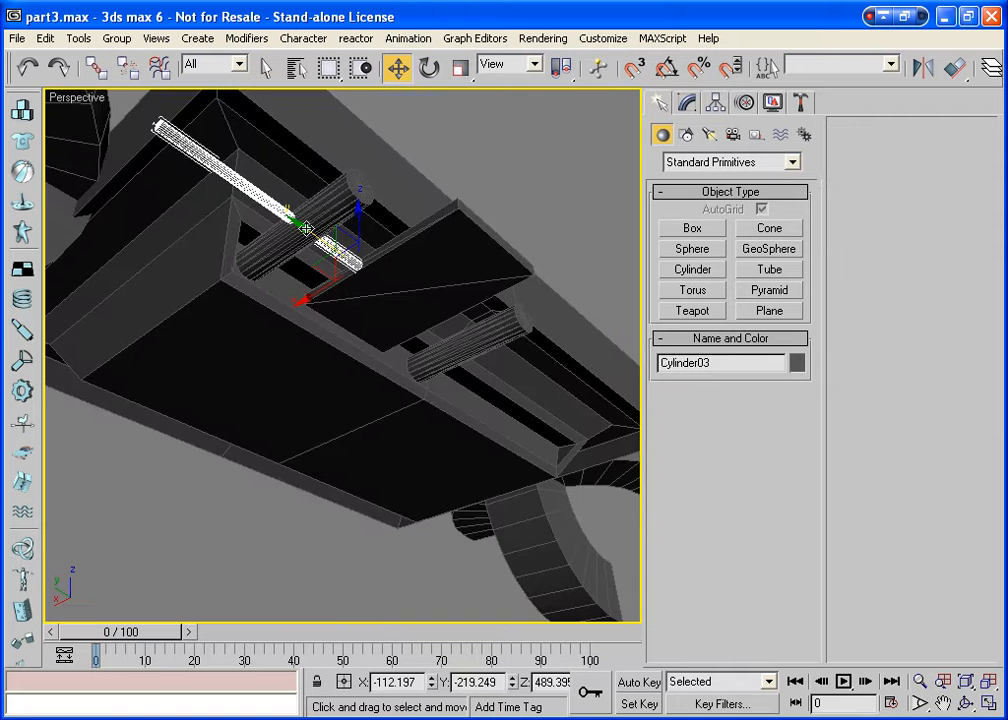
key("F3")
left_click_drag(301, 224, 370, 313)
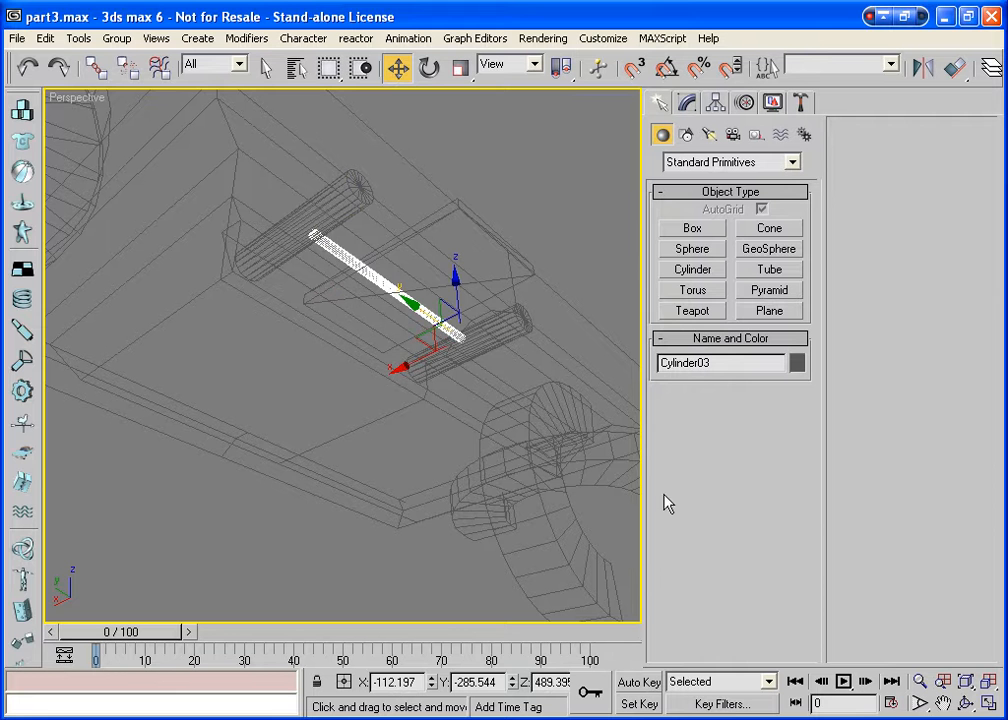
left_click(967, 704)
left_click_drag(400, 236, 310, 385)
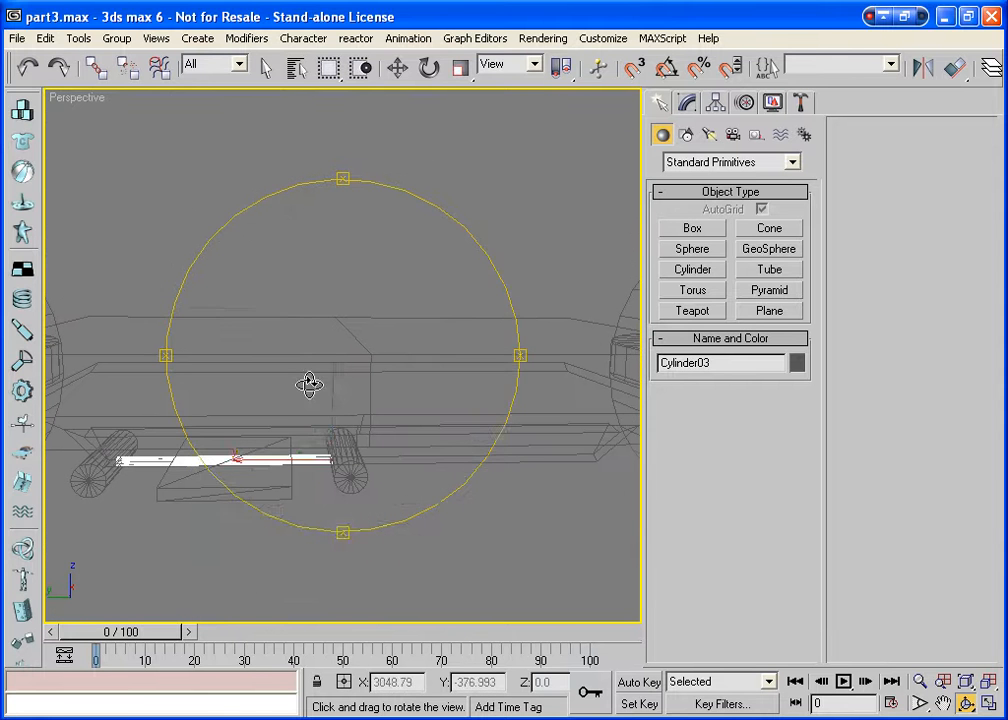
key("w")
left_click_drag(246, 460, 248, 464)
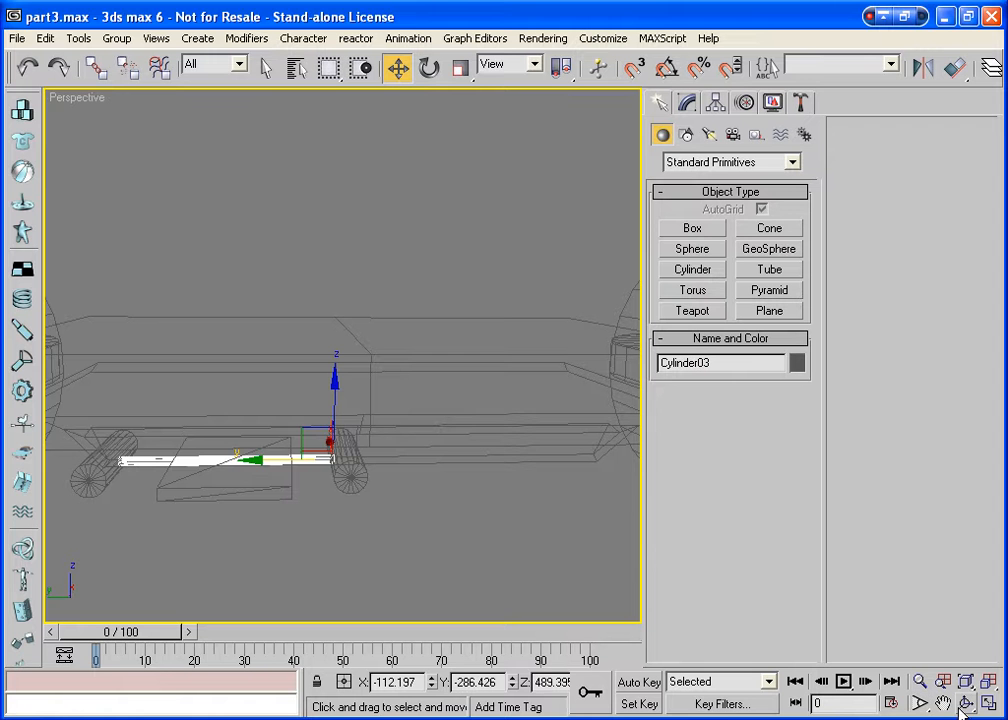
Attach the box, the thin cylinder and both thick cylinders in the side recess to the main body's Editable Poly.
key("ctrl+r")
left_click_drag(320, 433, 381, 322)
right_click(381, 322)
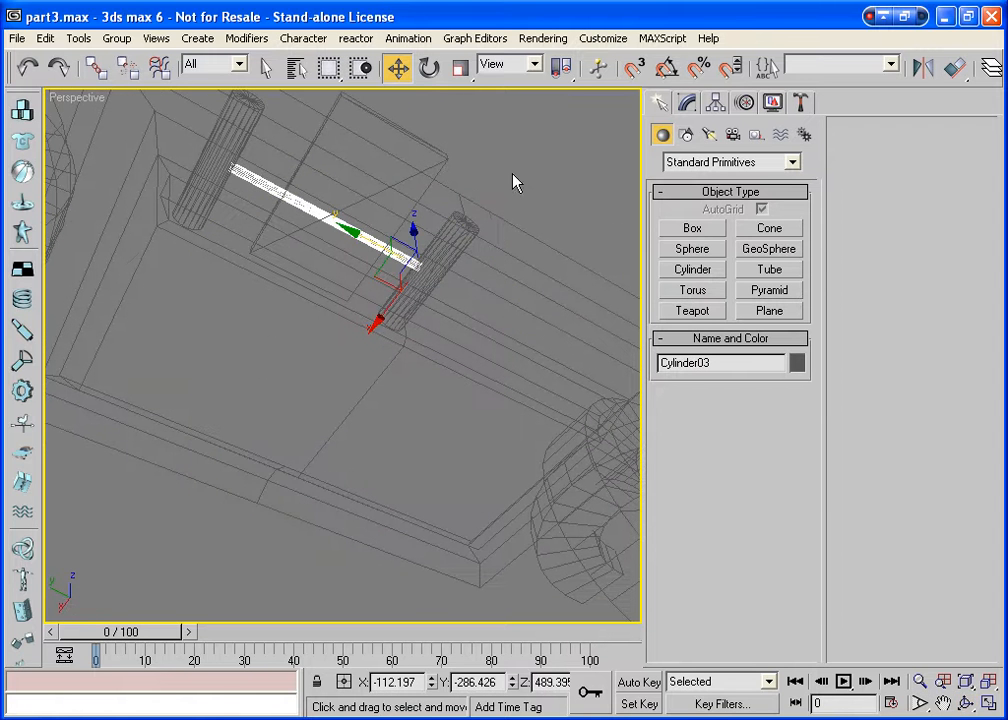
left_click(353, 284)
key("F3")
left_click(307, 343)
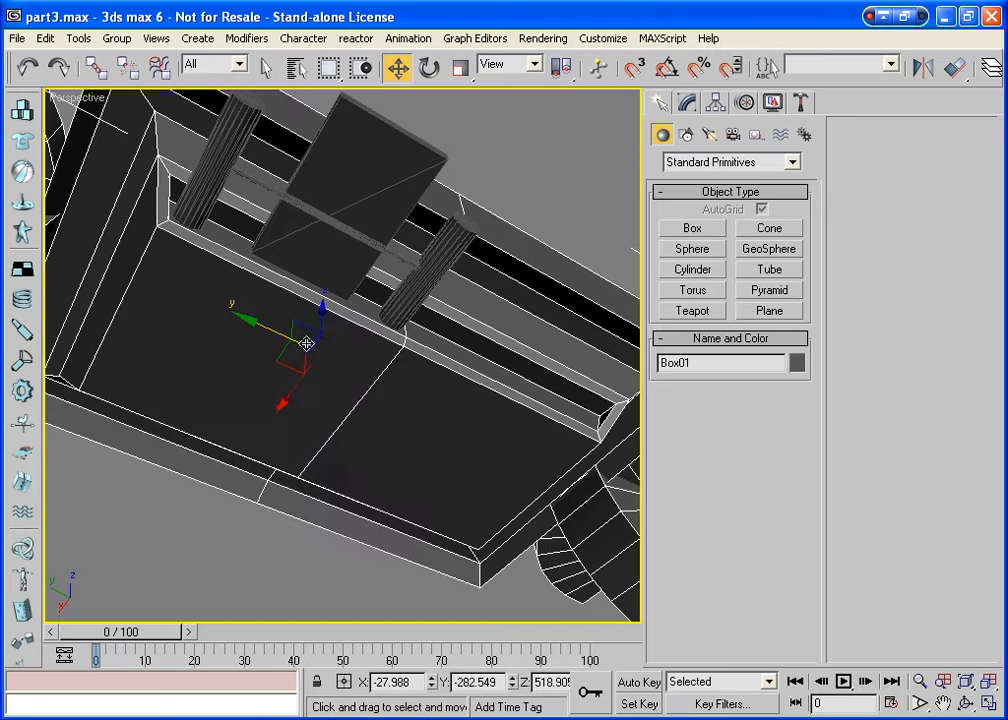
left_click(686, 104)
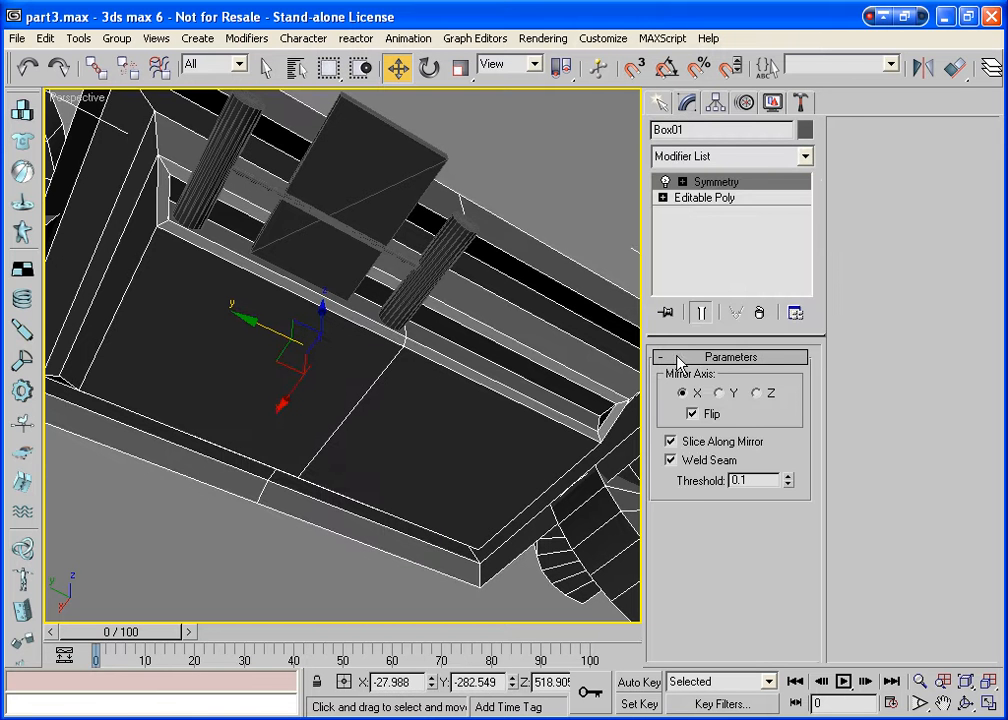
left_click(684, 200)
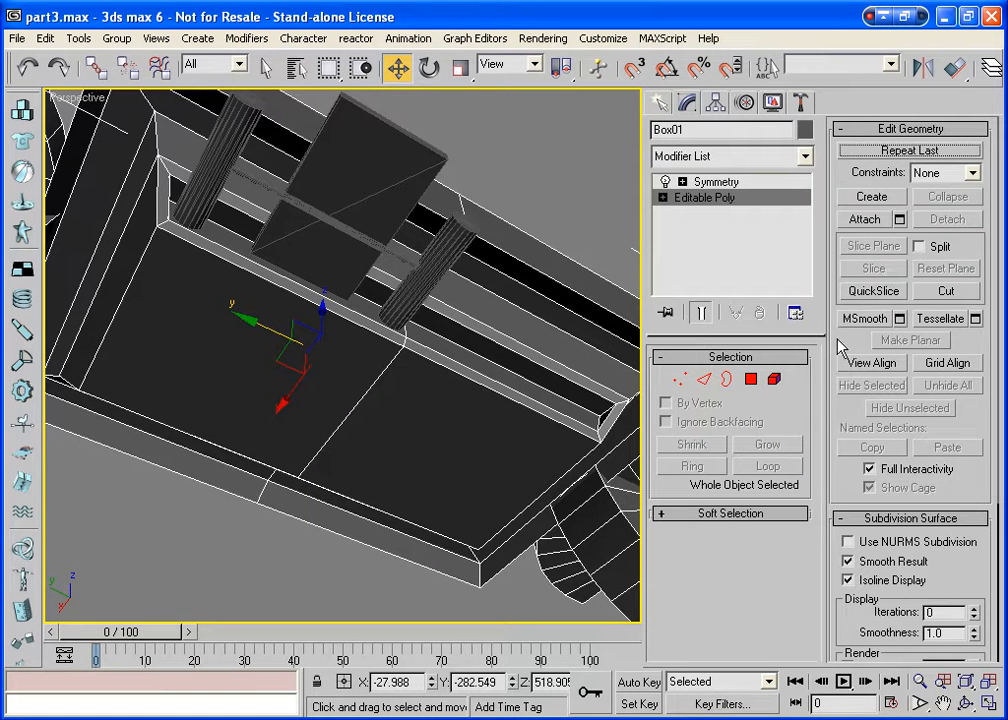
left_click(866, 220)
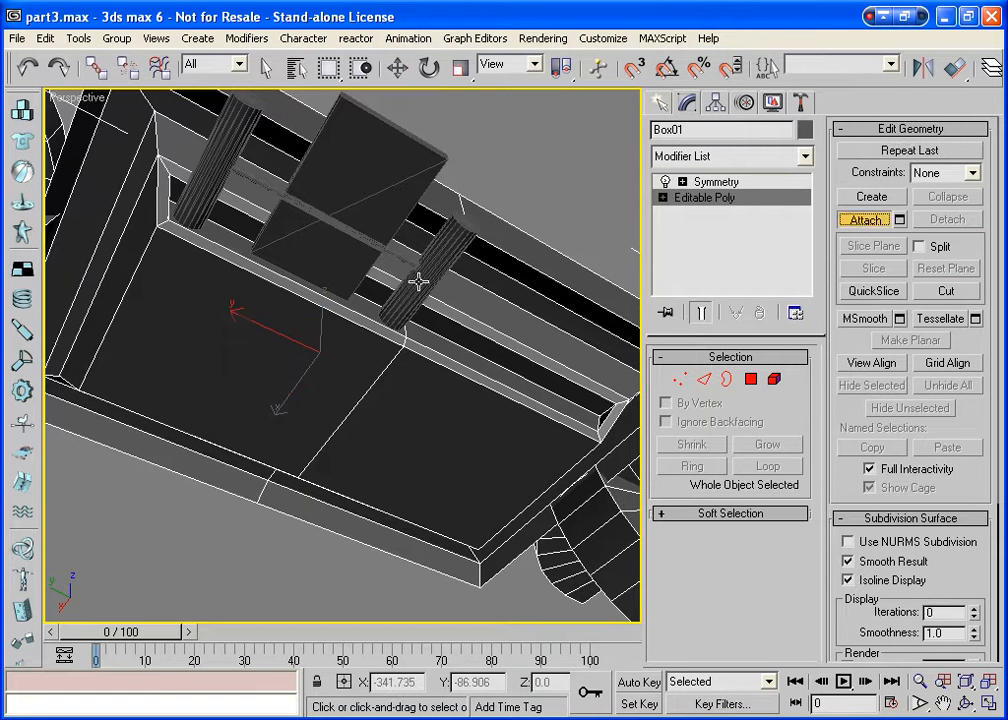
left_click(364, 238)
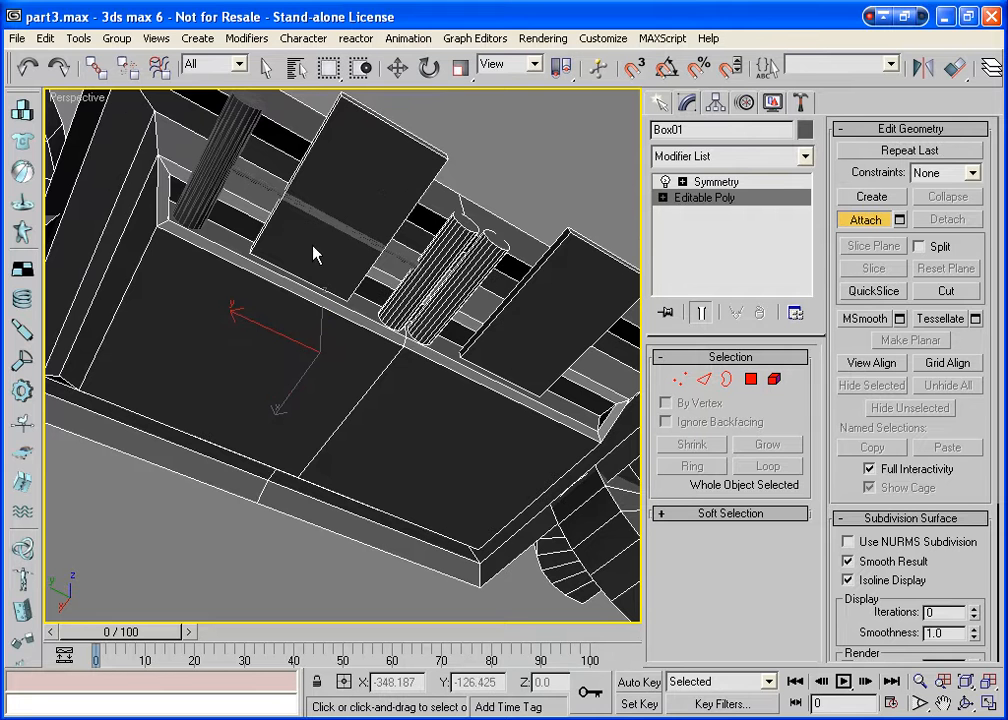
left_click(216, 155)
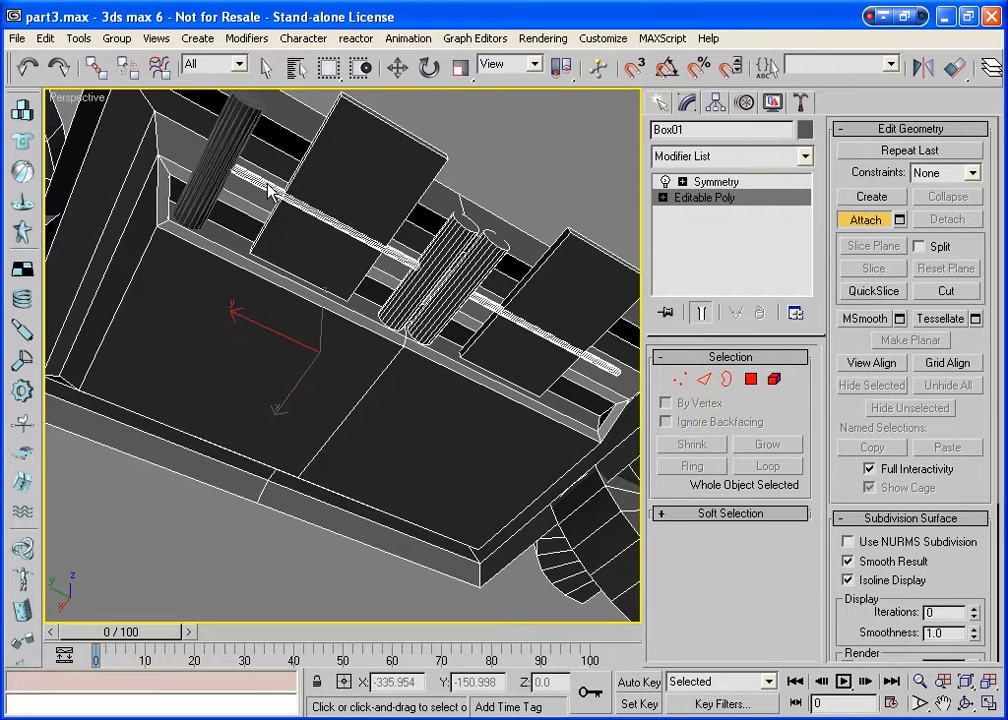
left_click(226, 150)
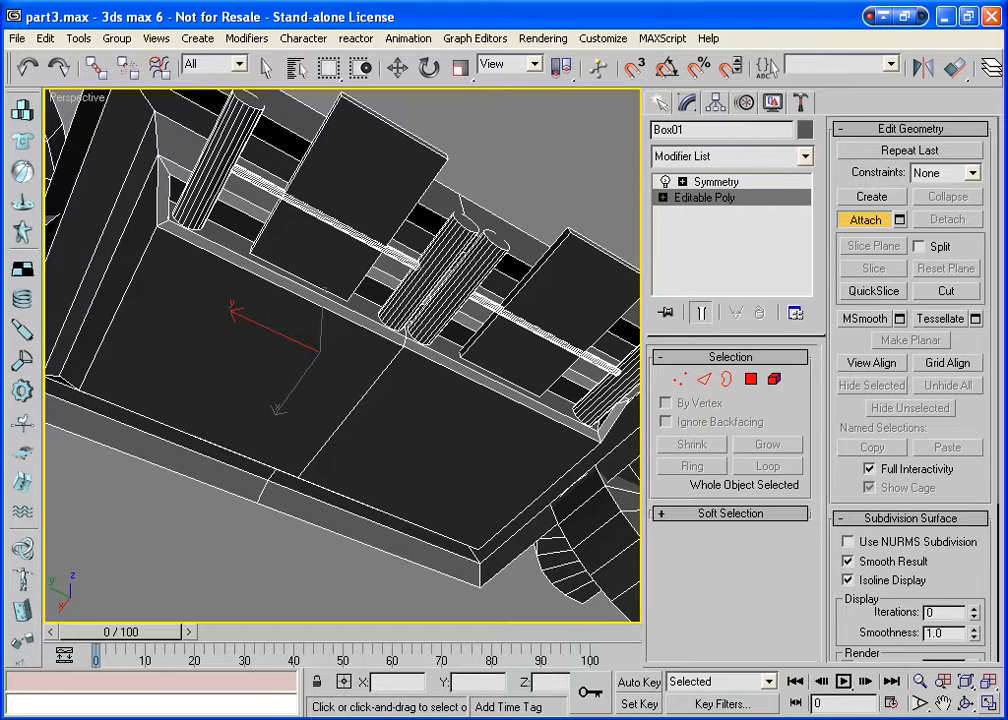
QuickSlice the body in the Bottom view with a line through the protruding recess parts, flush with the body's outer side edge.
key("alt+w")
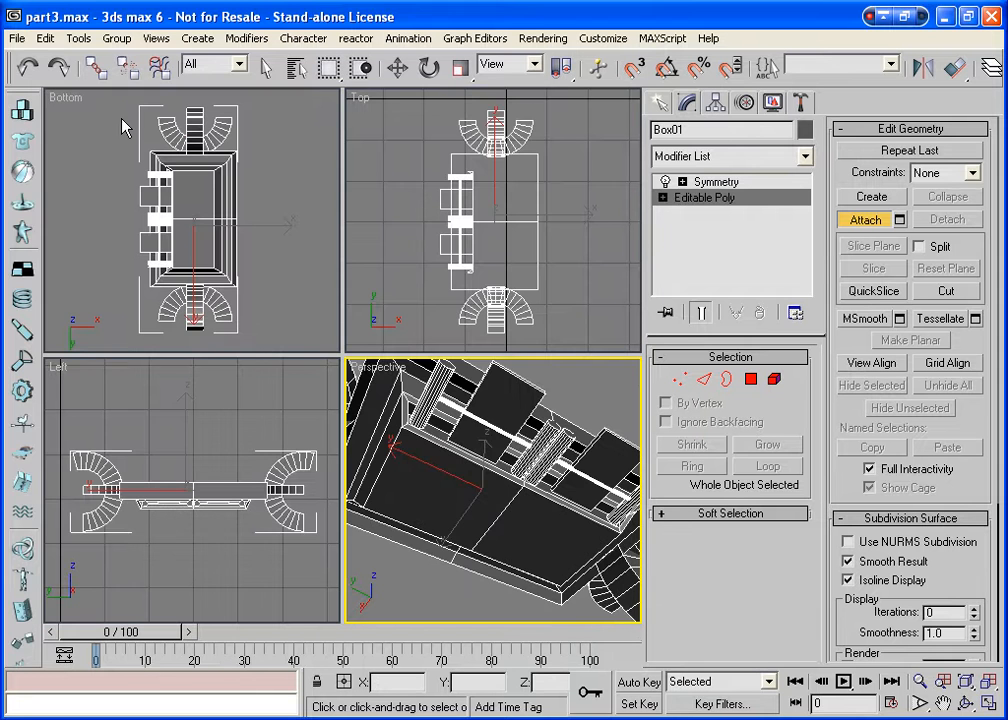
left_click(70, 100)
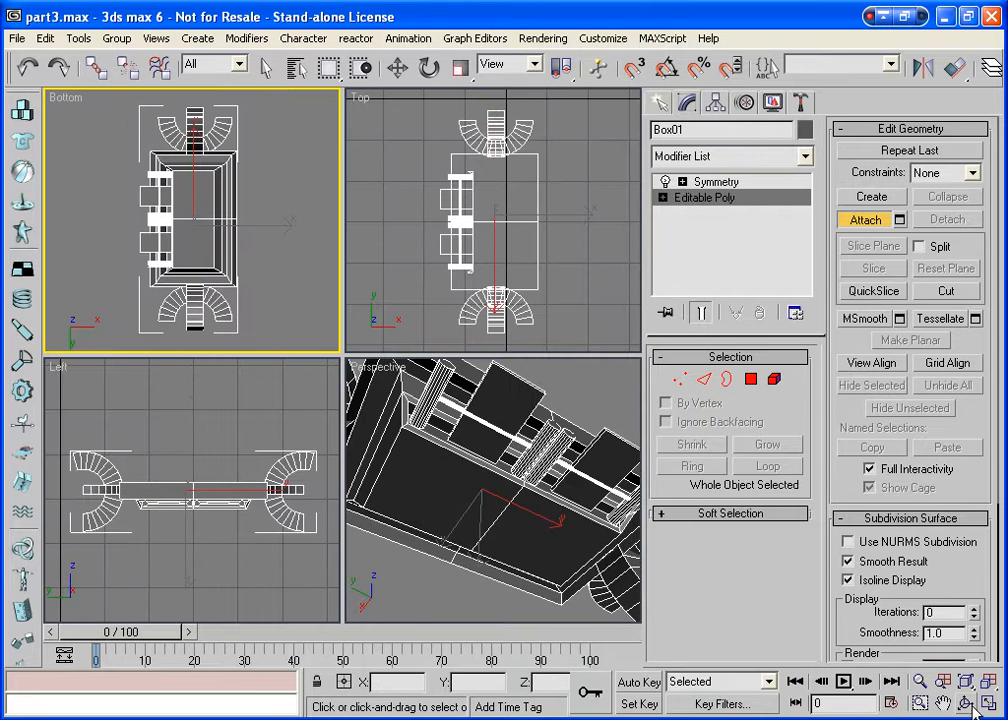
key("alt+w")
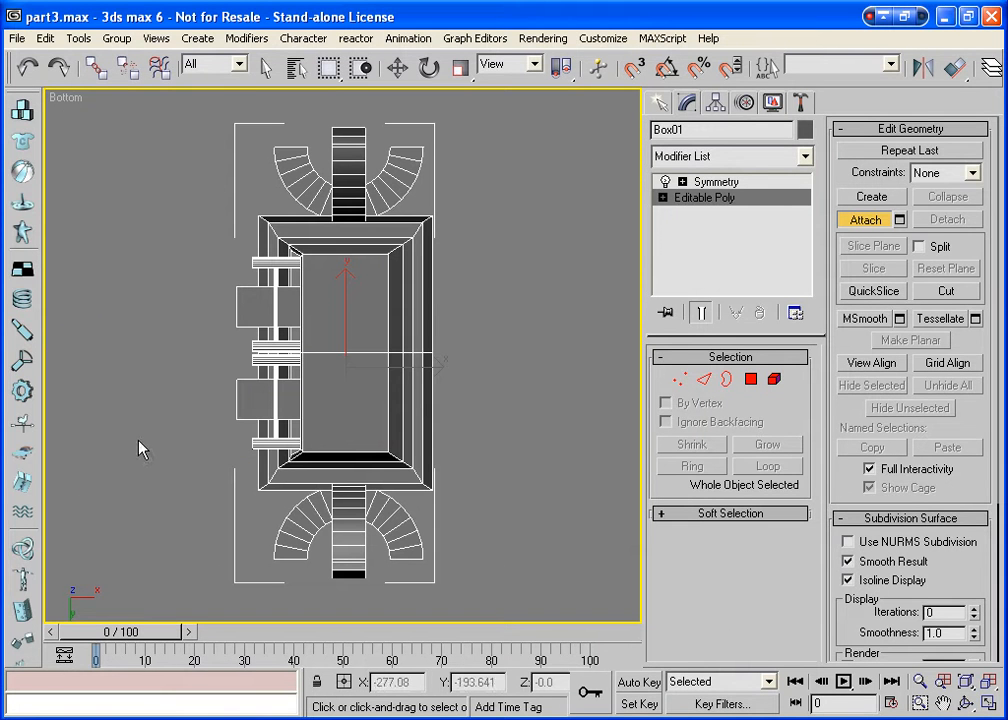
key("w")
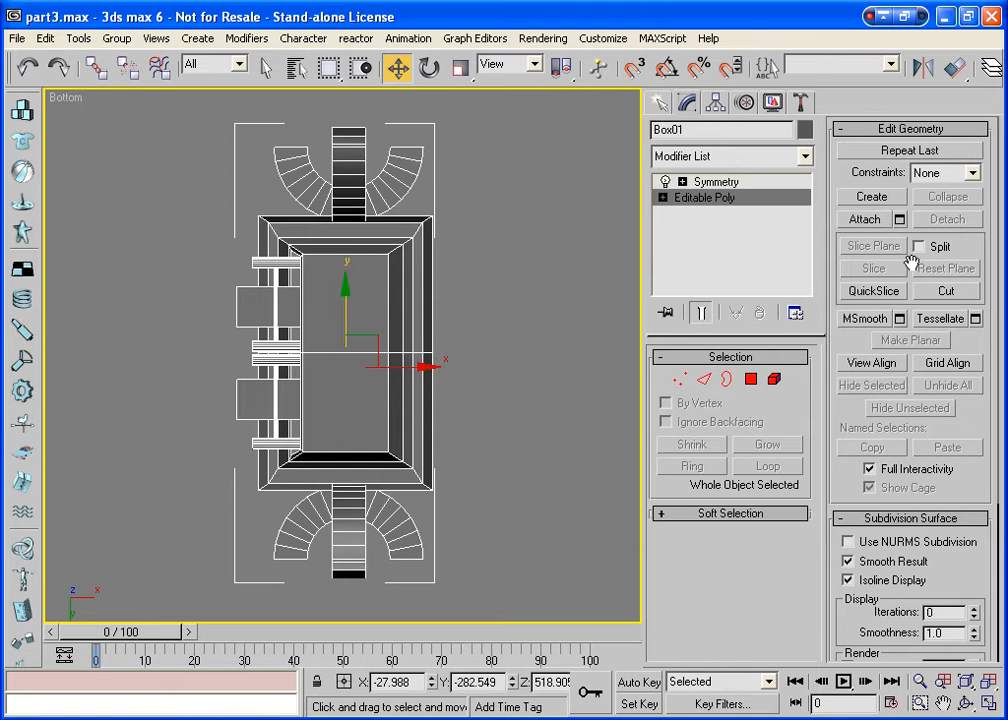
left_click(874, 294)
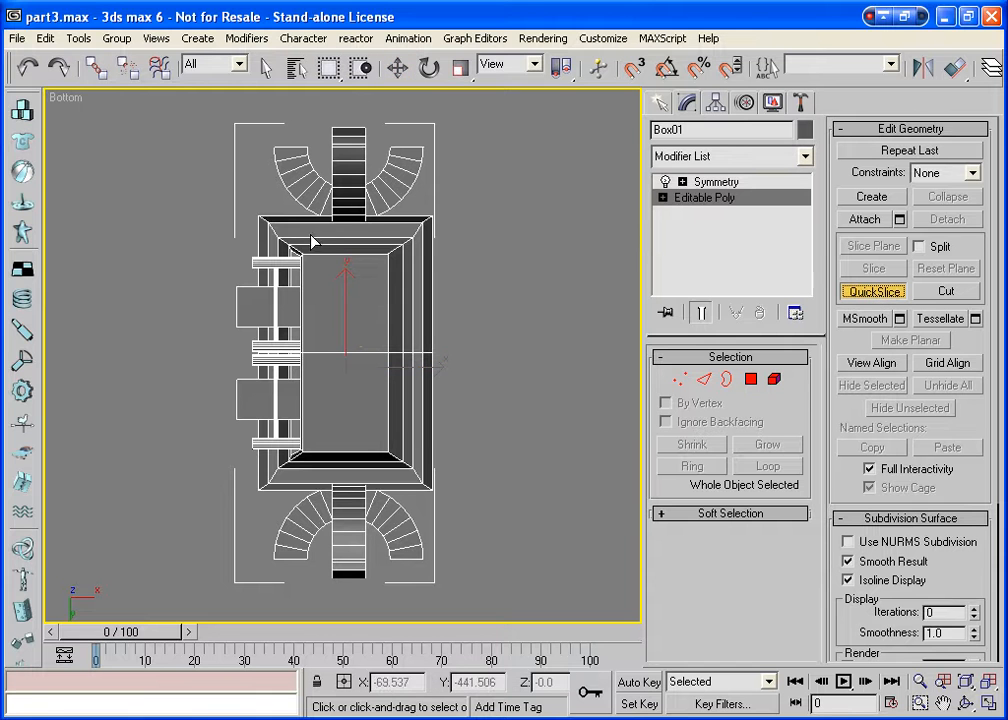
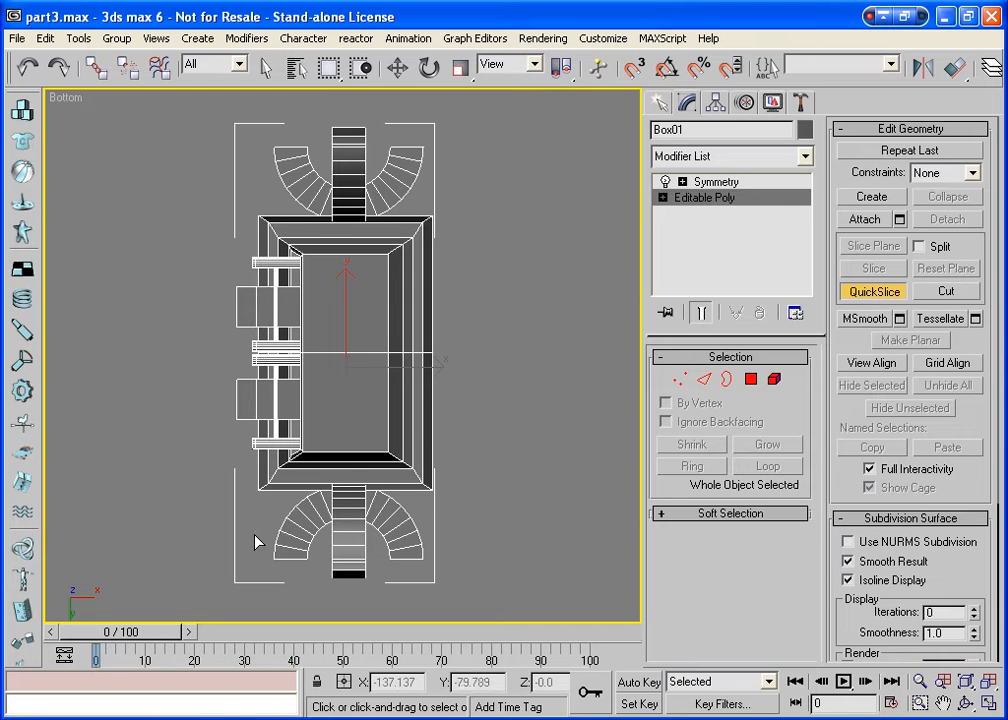
Delete the box and cylinder polygons protruding beyond the body's side edge, then leave polygon editing and deselect the body.
left_click(749, 380)
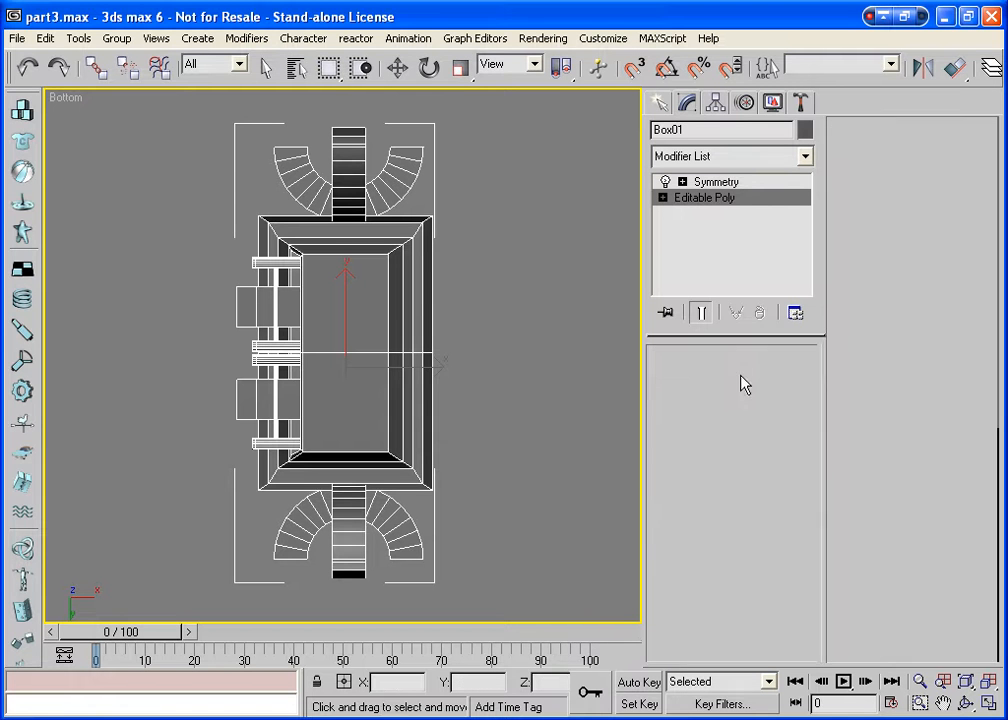
left_click_drag(206, 330, 257, 587)
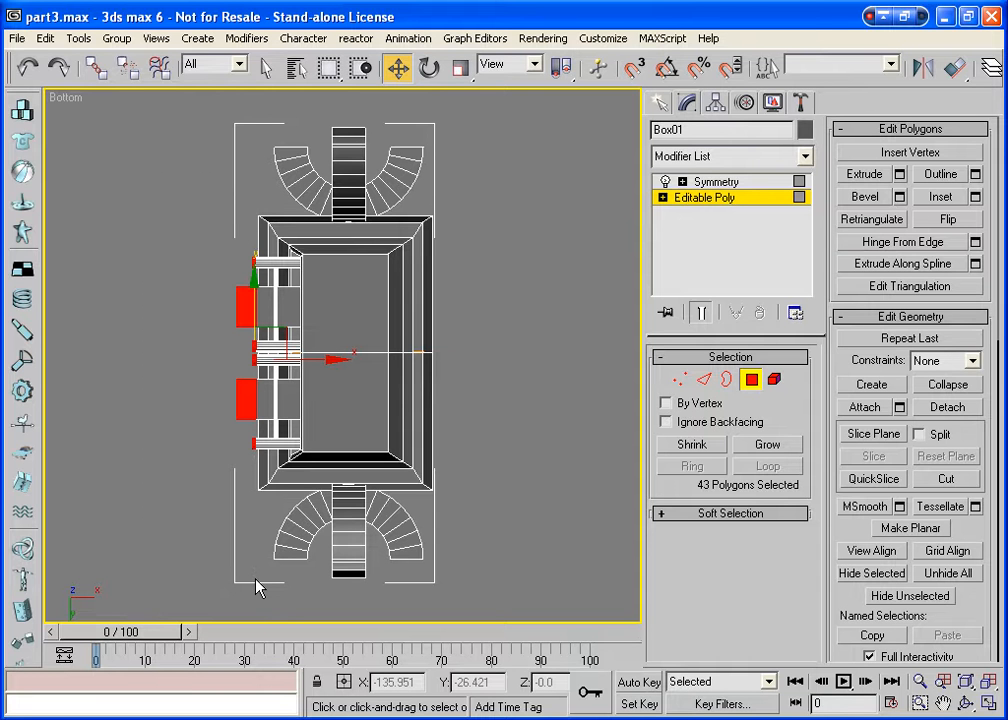
key("Delete")
key("Return")
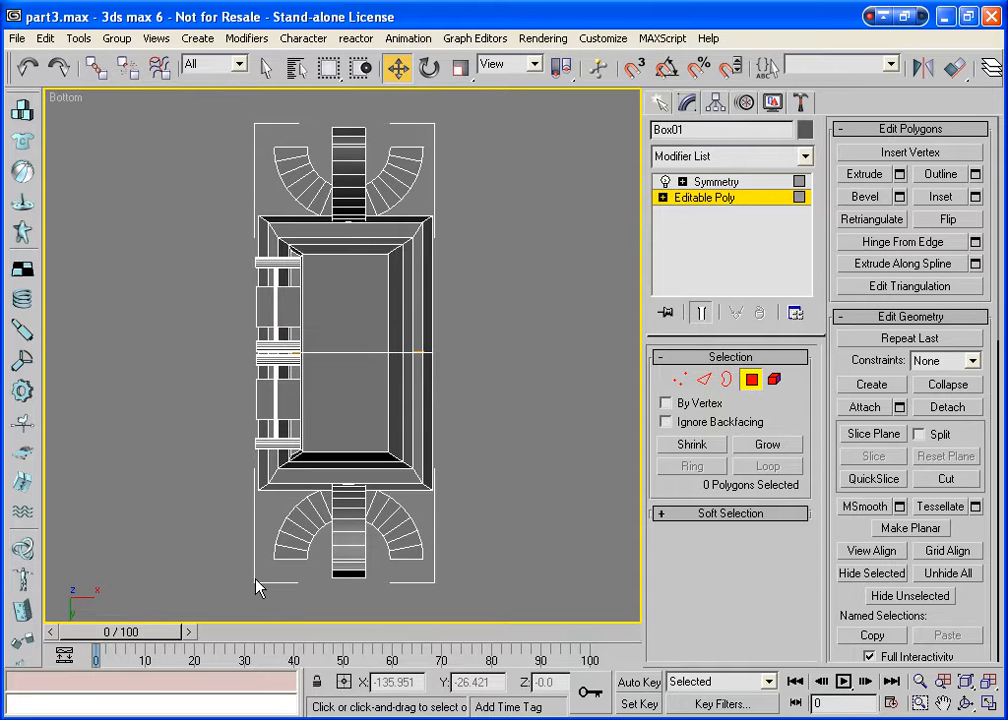
key("alt+w")
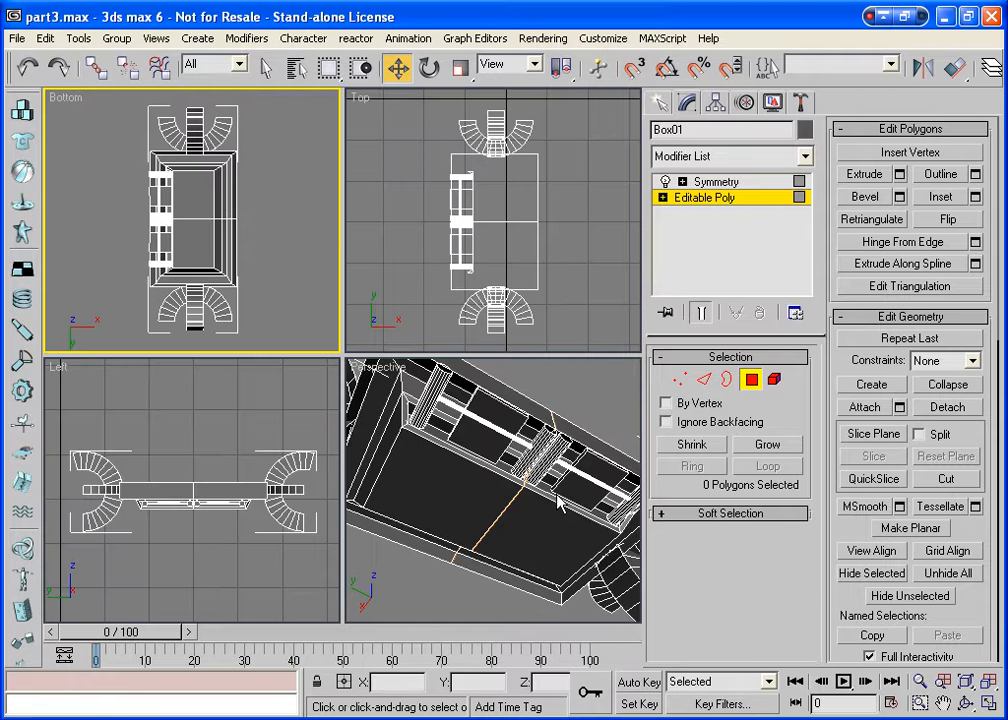
left_click(753, 379)
right_click(378, 368)
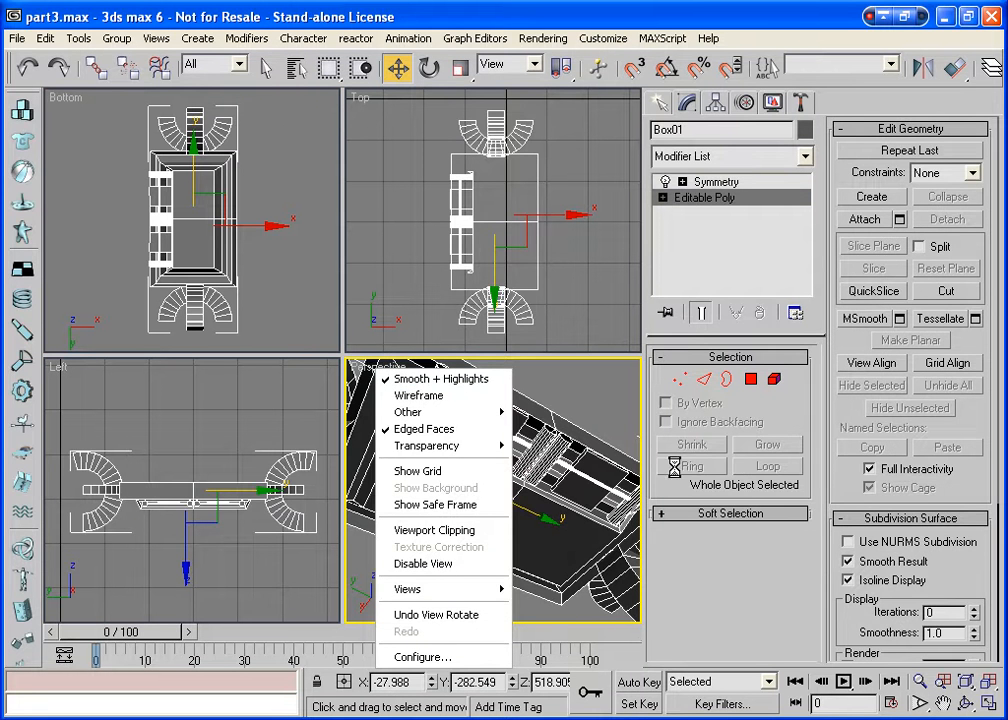
left_click(601, 430)
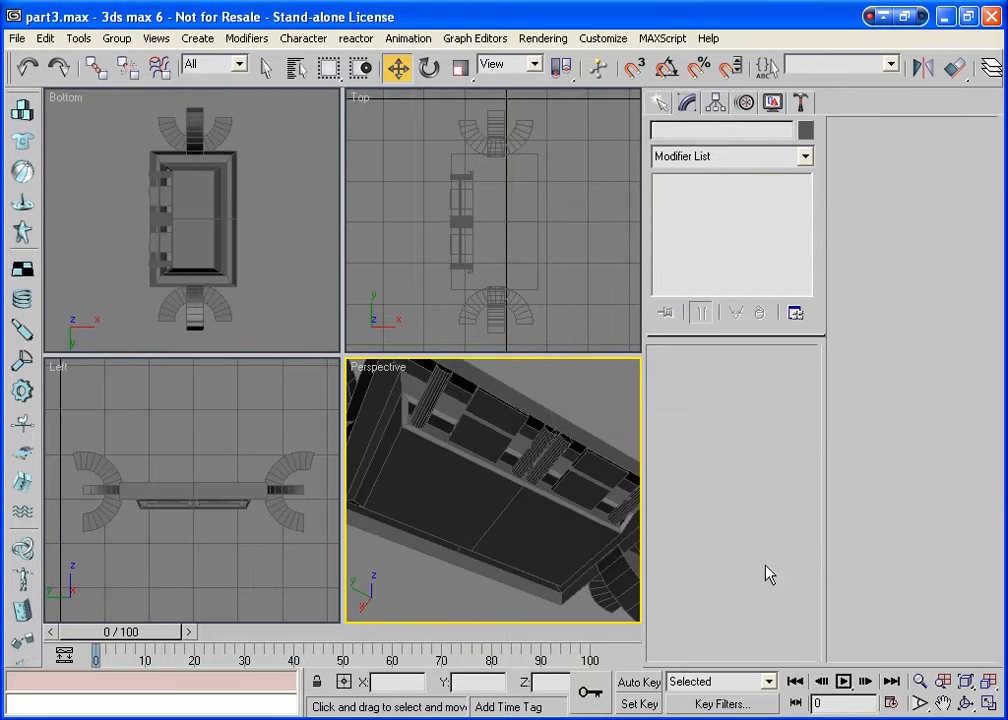
Examine the trimmed cylinders and boxes in the side recess from below and from the side.
left_click(965, 703)
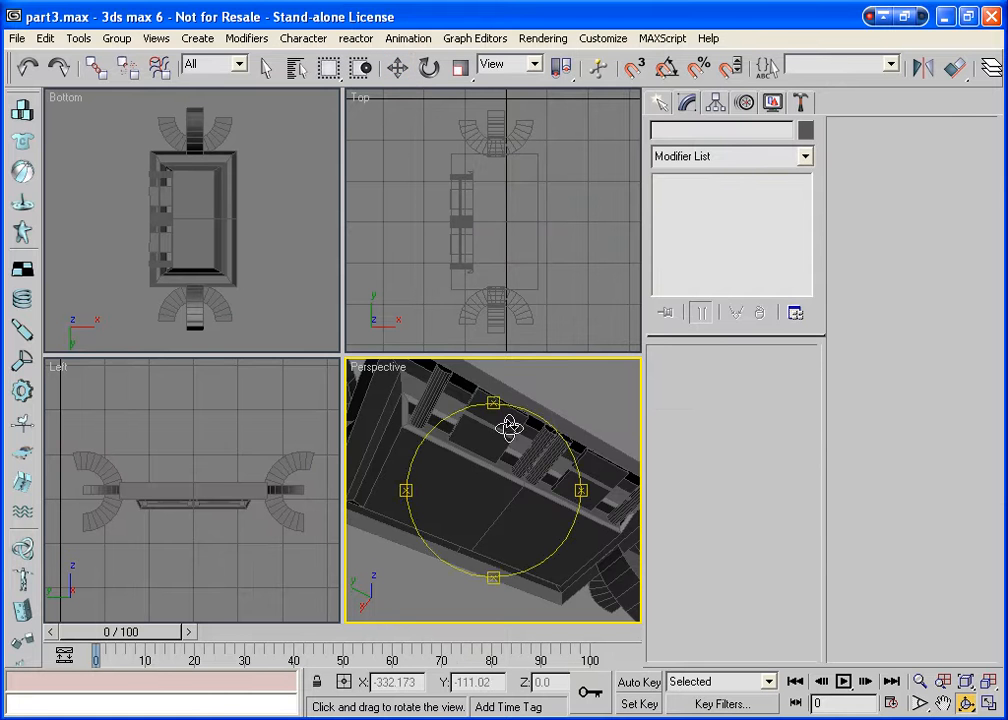
left_click_drag(508, 423, 530, 442)
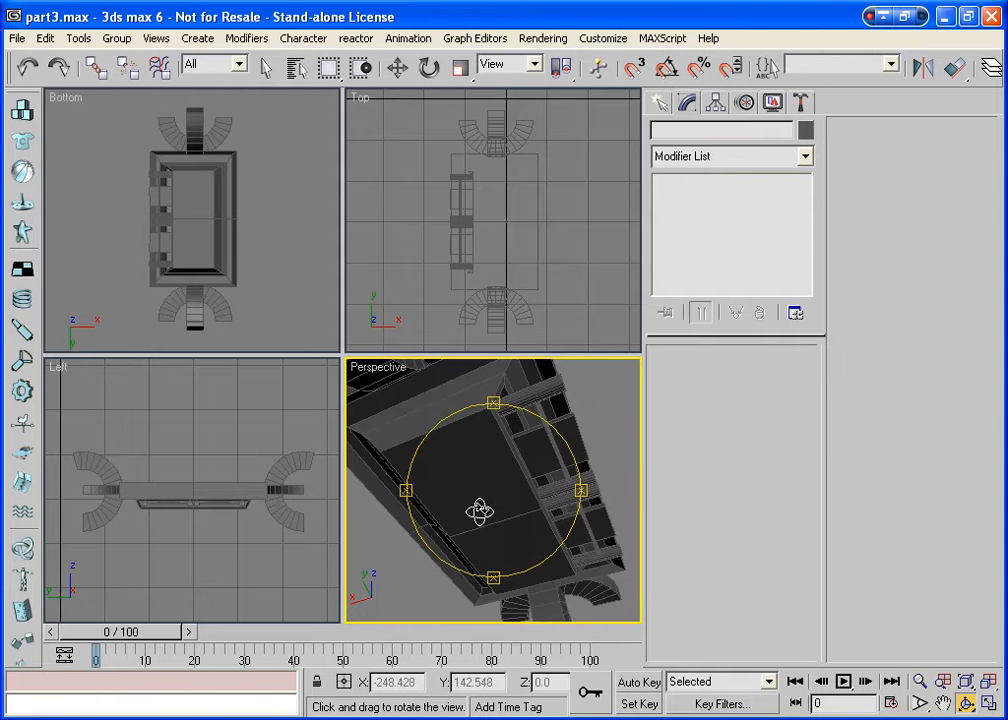
left_click_drag(479, 513, 415, 453)
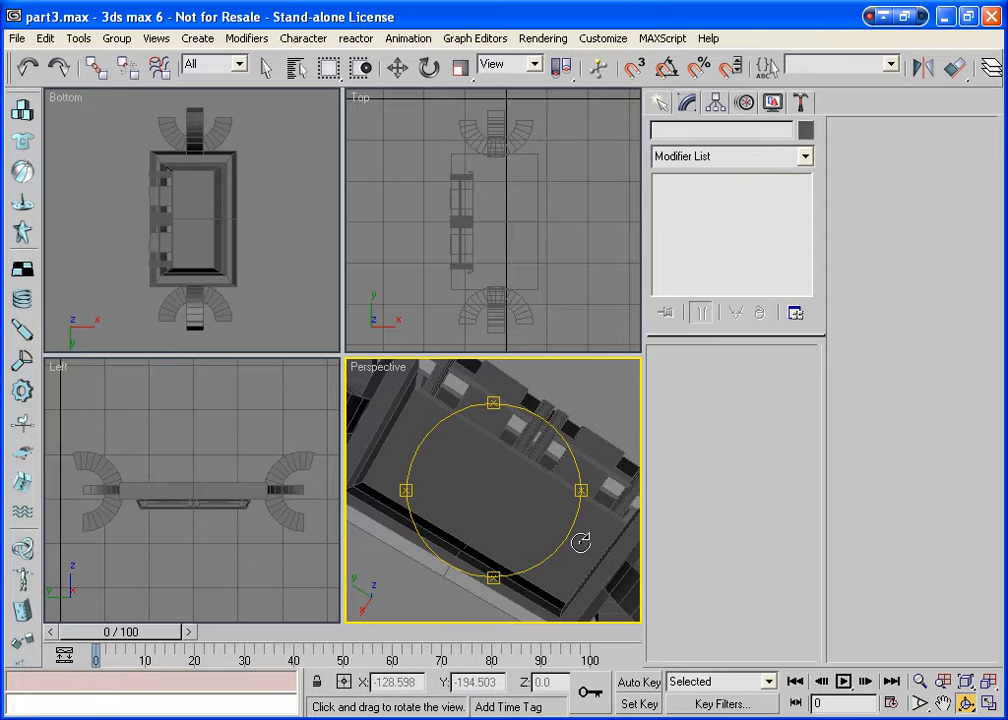
left_click_drag(481, 498, 484, 585)
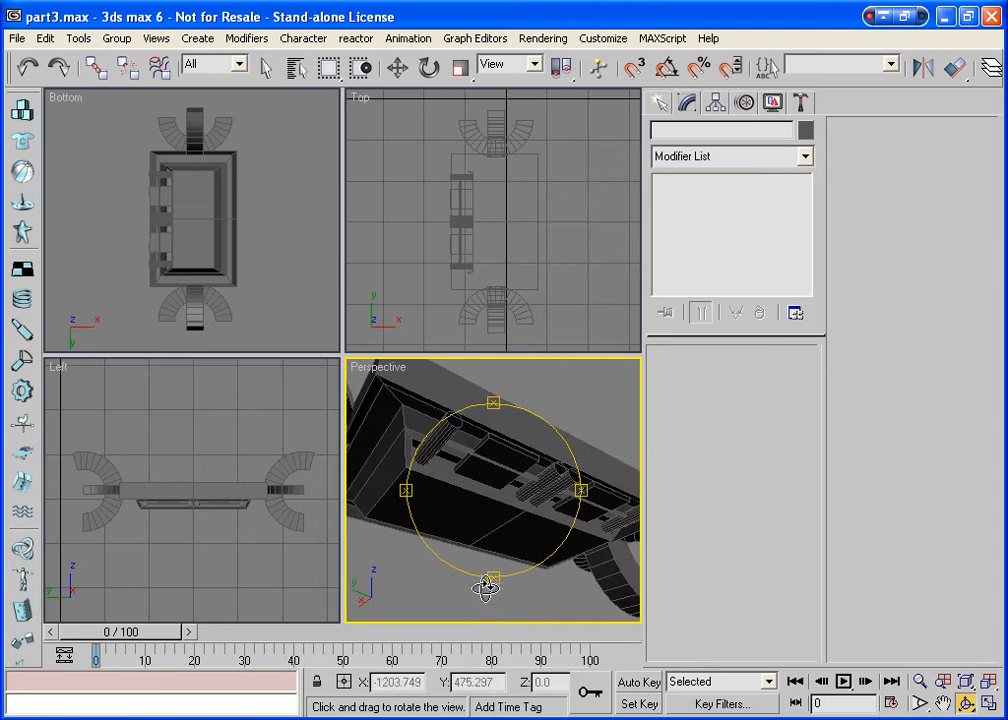
left_click(987, 703)
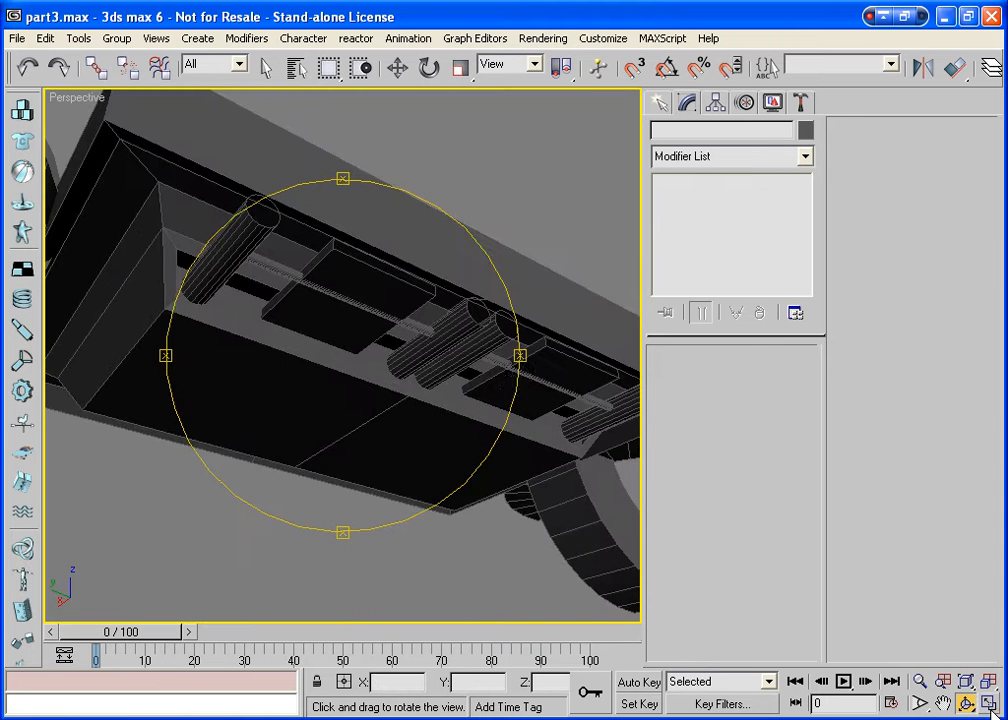
left_click_drag(517, 383, 330, 452)
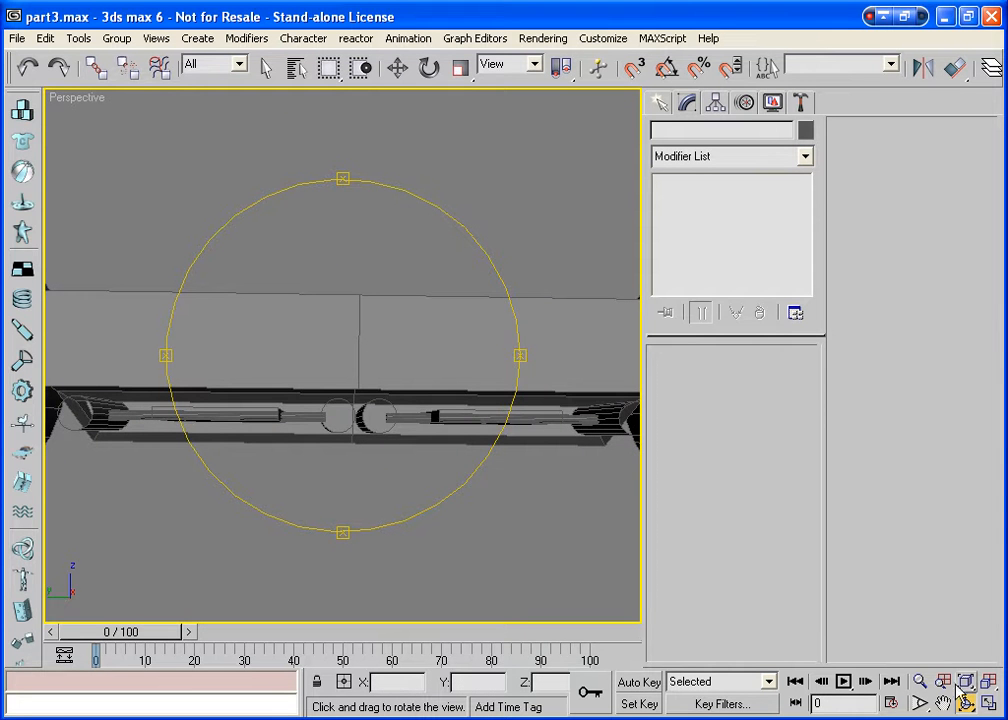
left_click(987, 703)
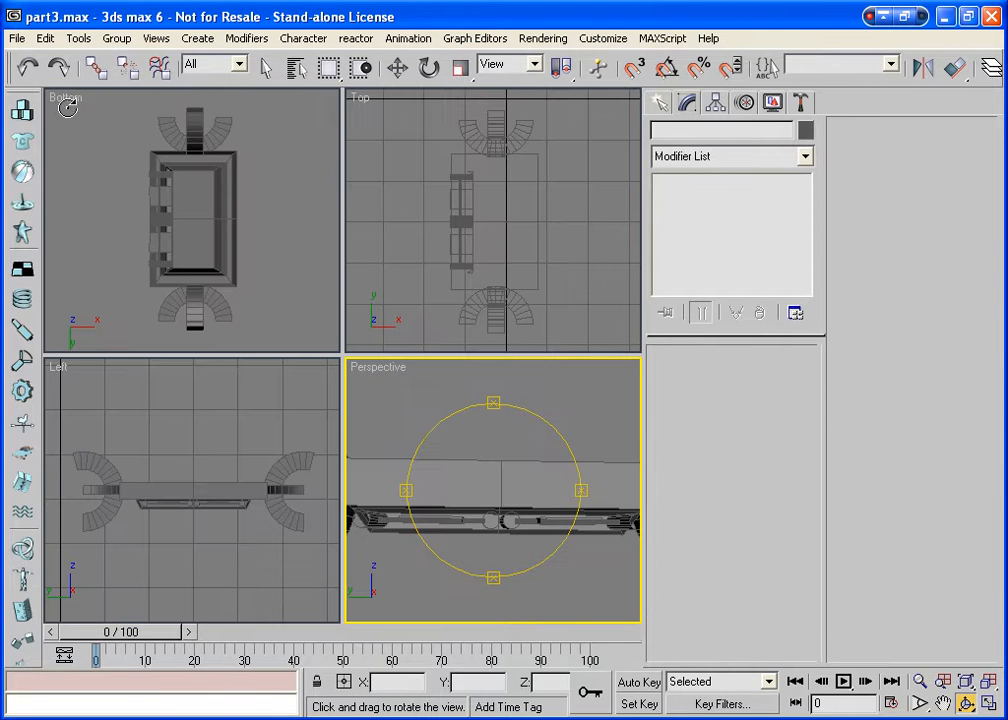
Create a cylinder of about 130 radius and 60 height in the Left view, centred on the body's lower edge.
left_click(64, 370)
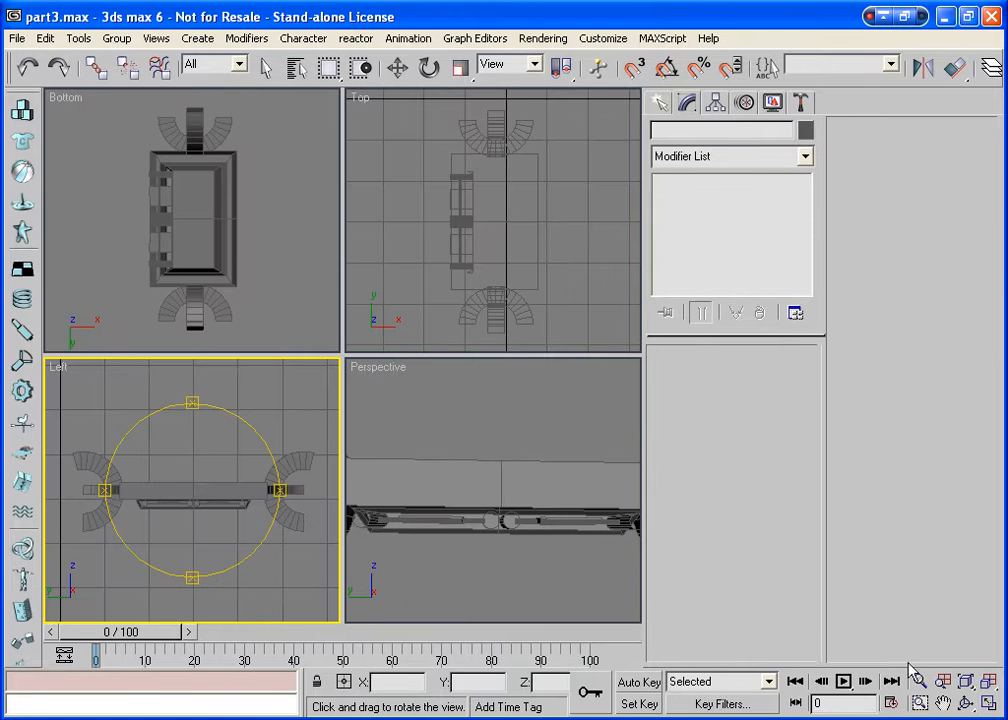
left_click(987, 703)
key("w")
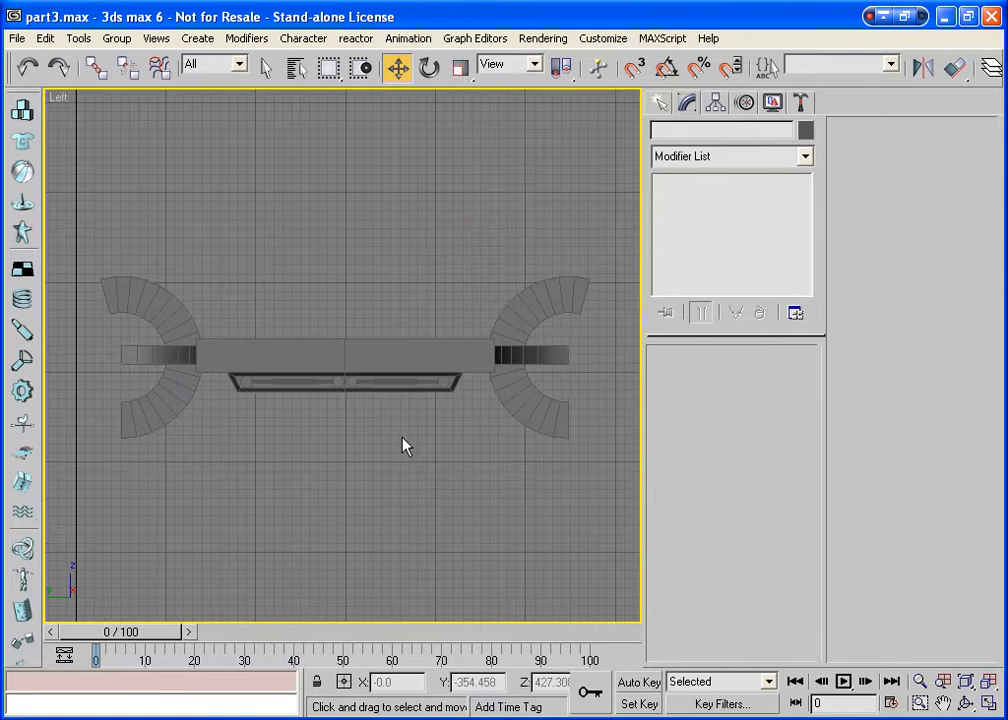
left_click(320, 351)
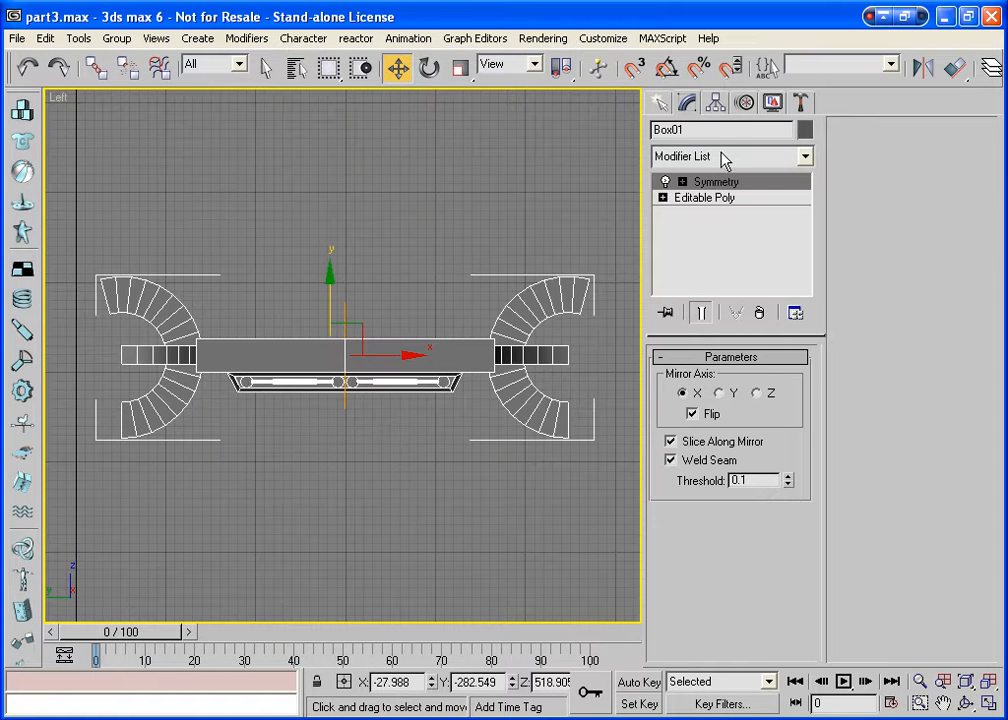
left_click(660, 104)
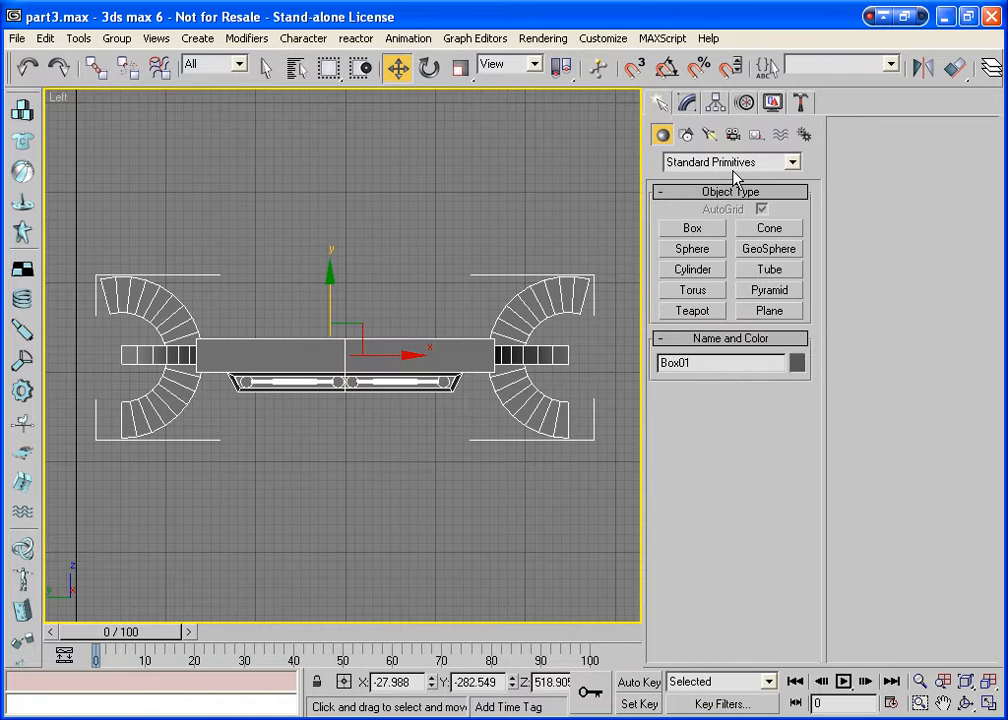
left_click(690, 270)
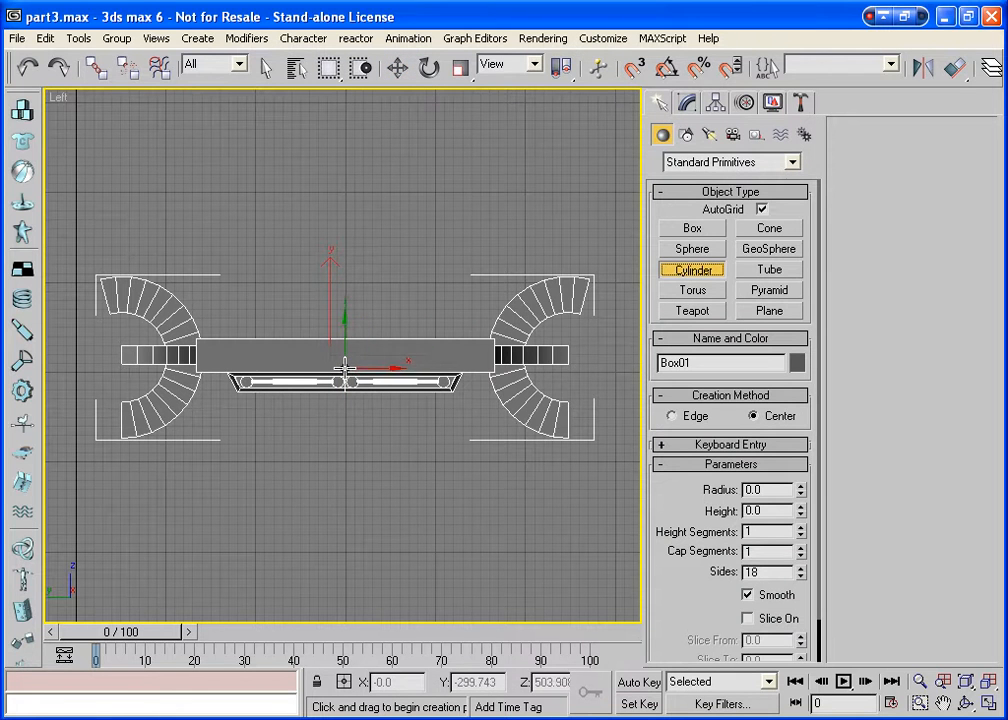
left_click_drag(345, 371, 339, 515)
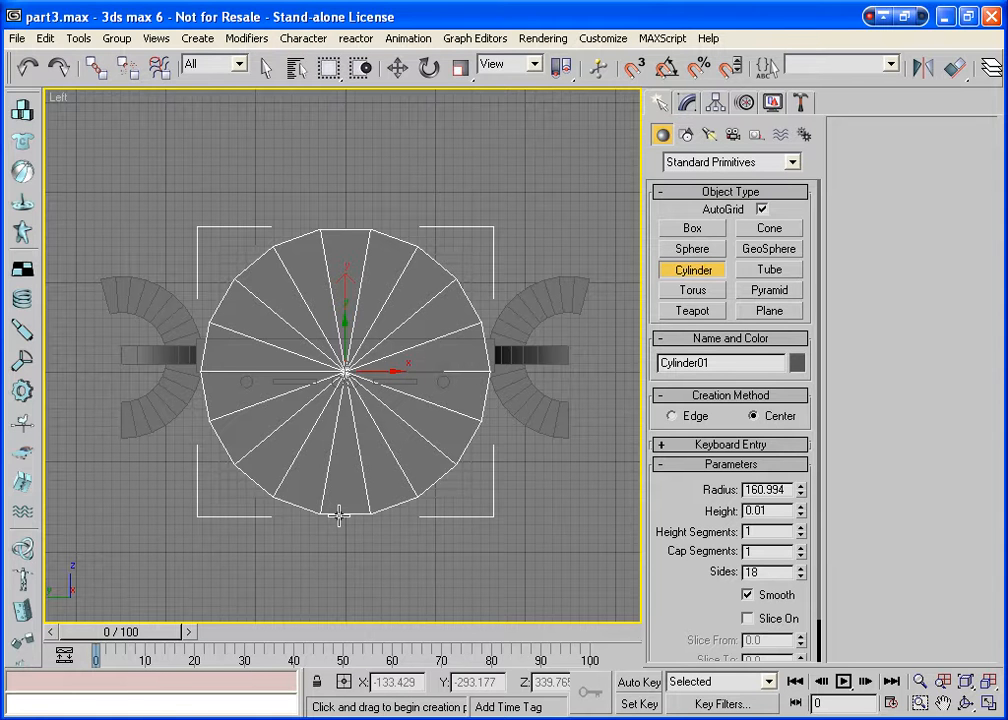
left_click_drag(339, 515, 344, 489)
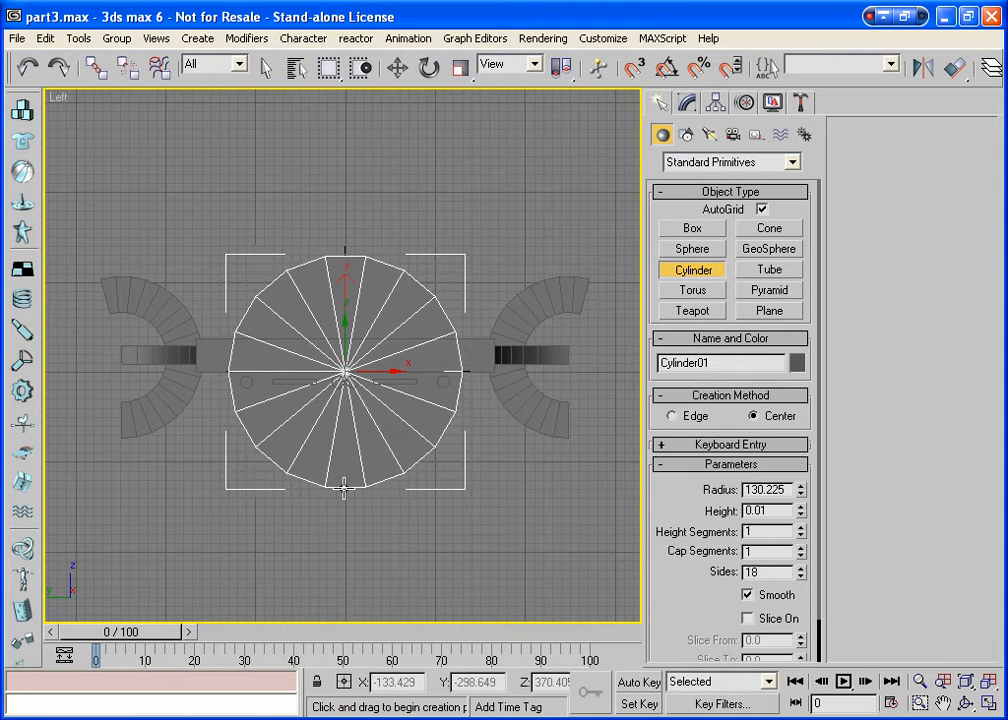
left_click_drag(344, 488, 344, 488)
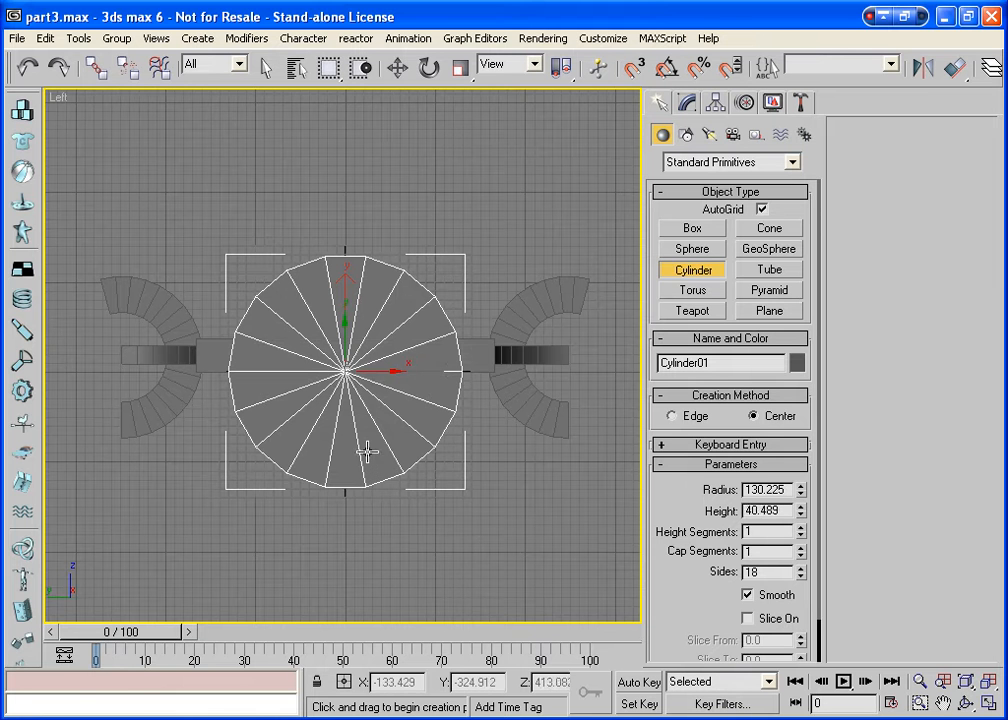
left_click(363, 433)
key("w")
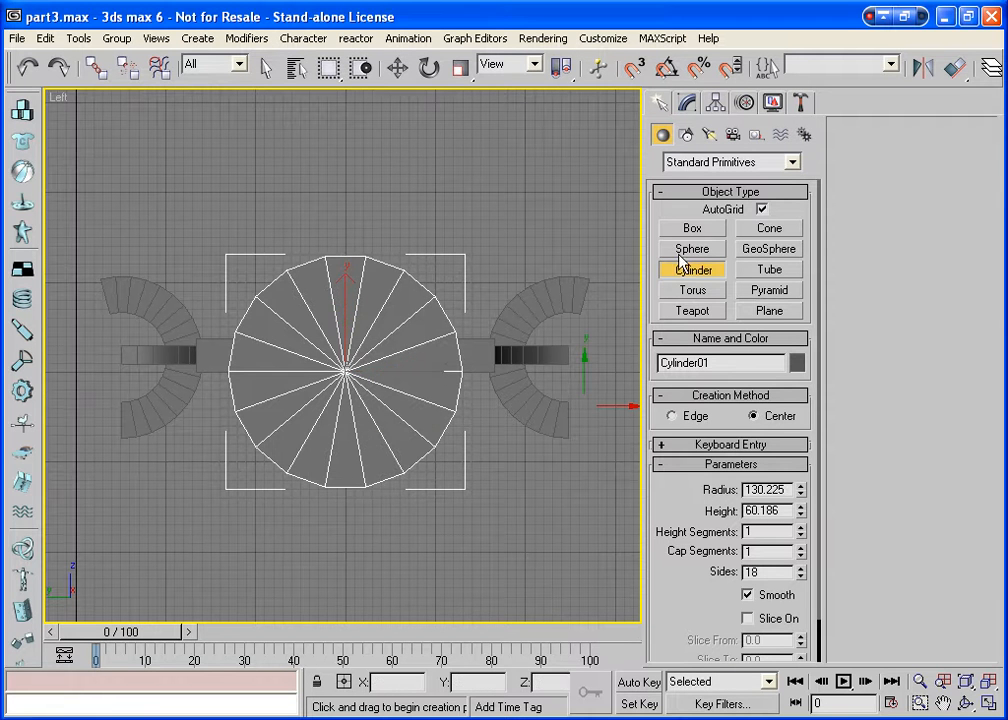
Set the new cylinder's radius to 130 and its height to 60.
left_click(689, 103)
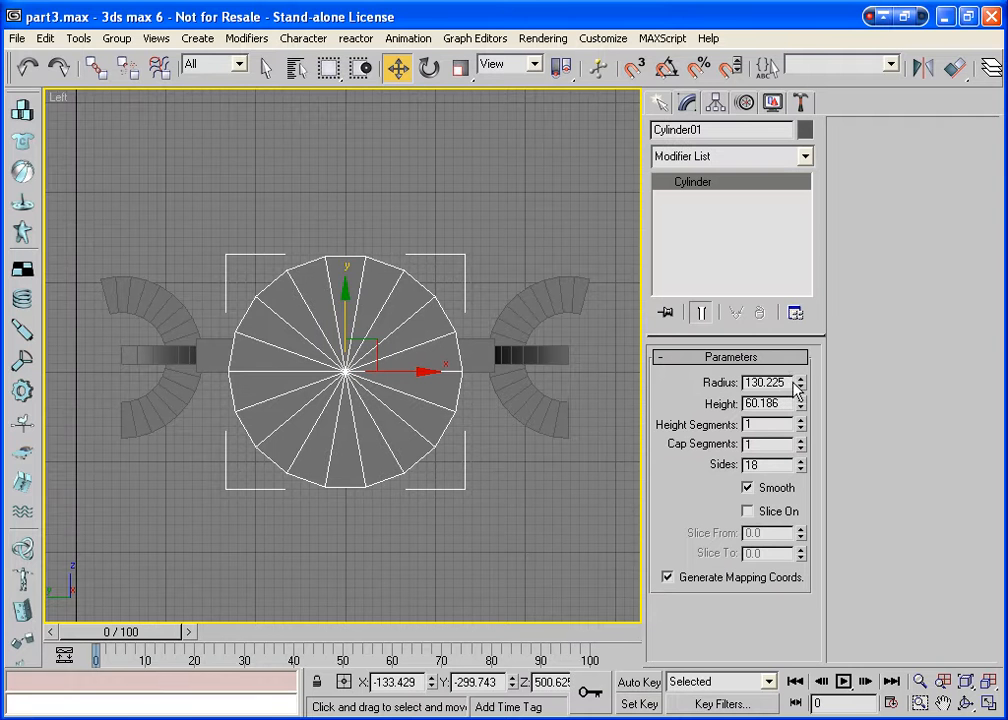
left_click_drag(789, 381, 713, 381)
type("130")
key("Tab")
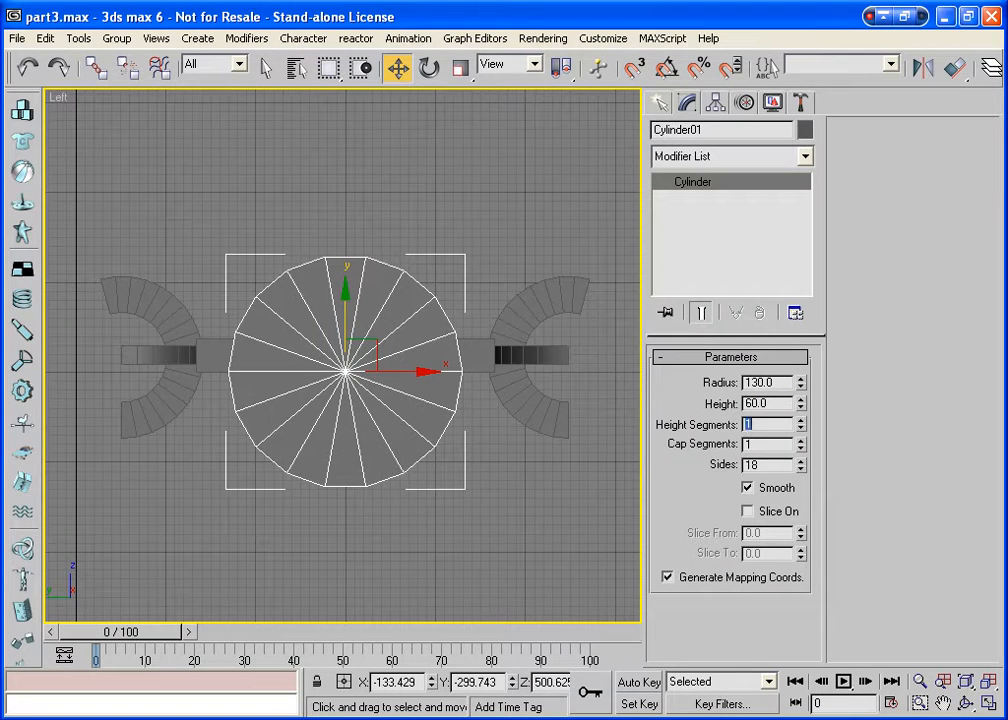
Slice the cylinder from 0 to 180 degrees so its lower half remains, and convert it to an Editable Poly.
left_click(747, 512)
left_click_drag(803, 545, 823, 193)
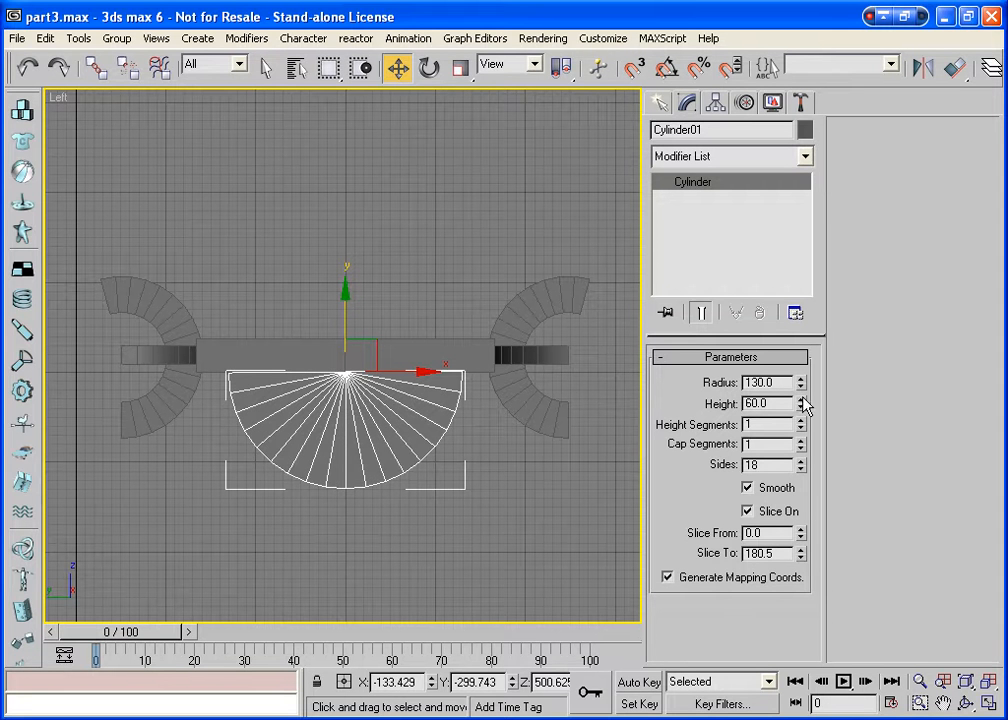
left_click(799, 558)
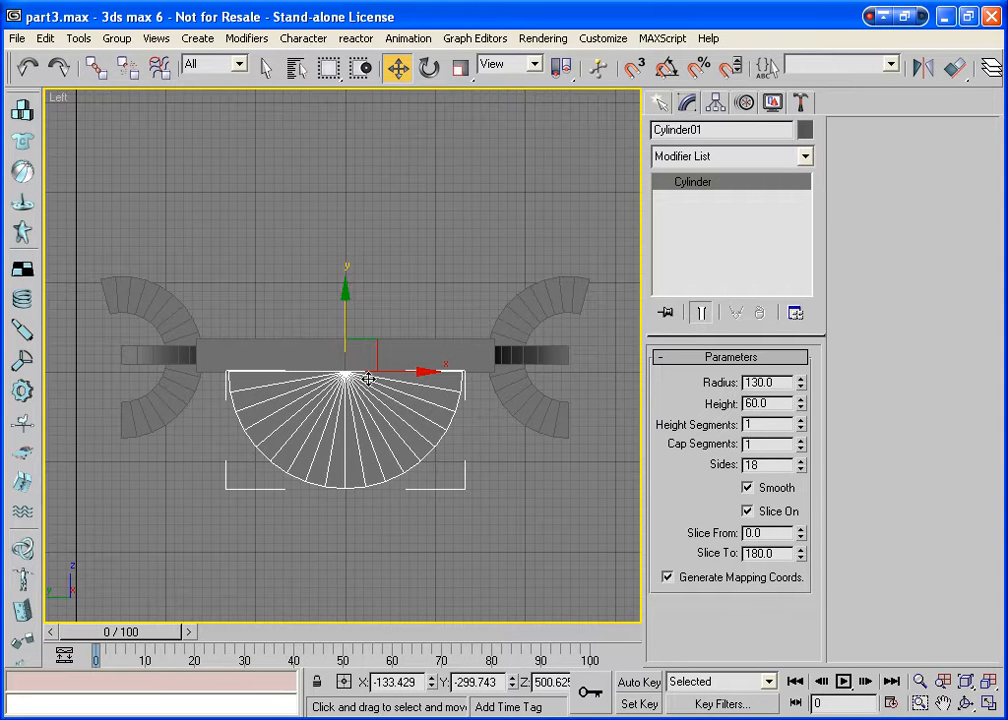
right_click(360, 422)
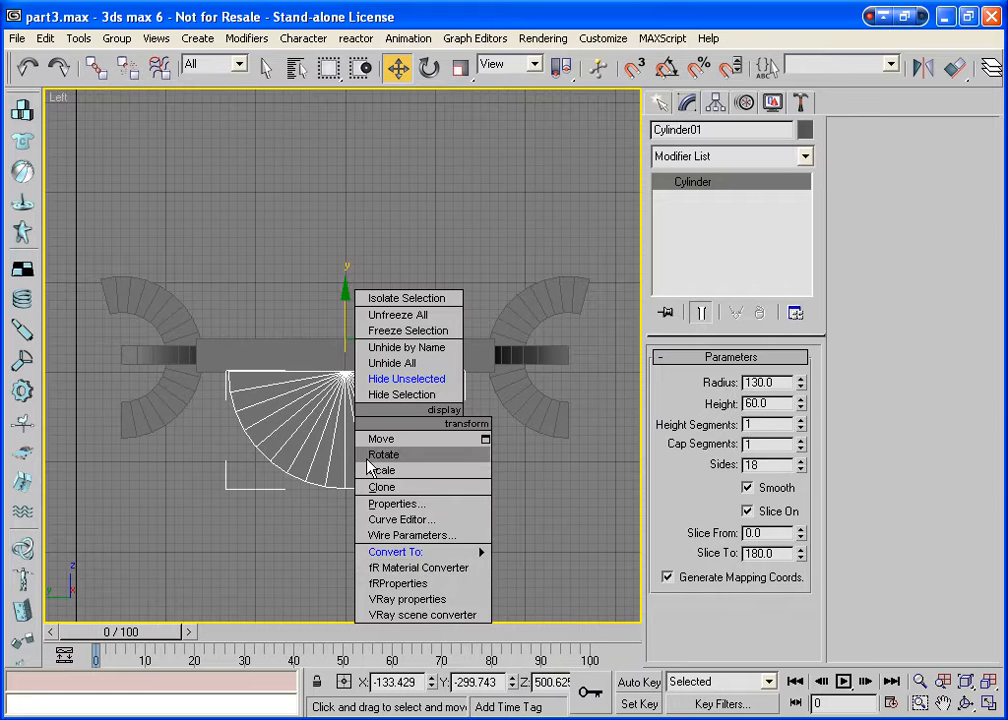
mouse_move(430, 553)
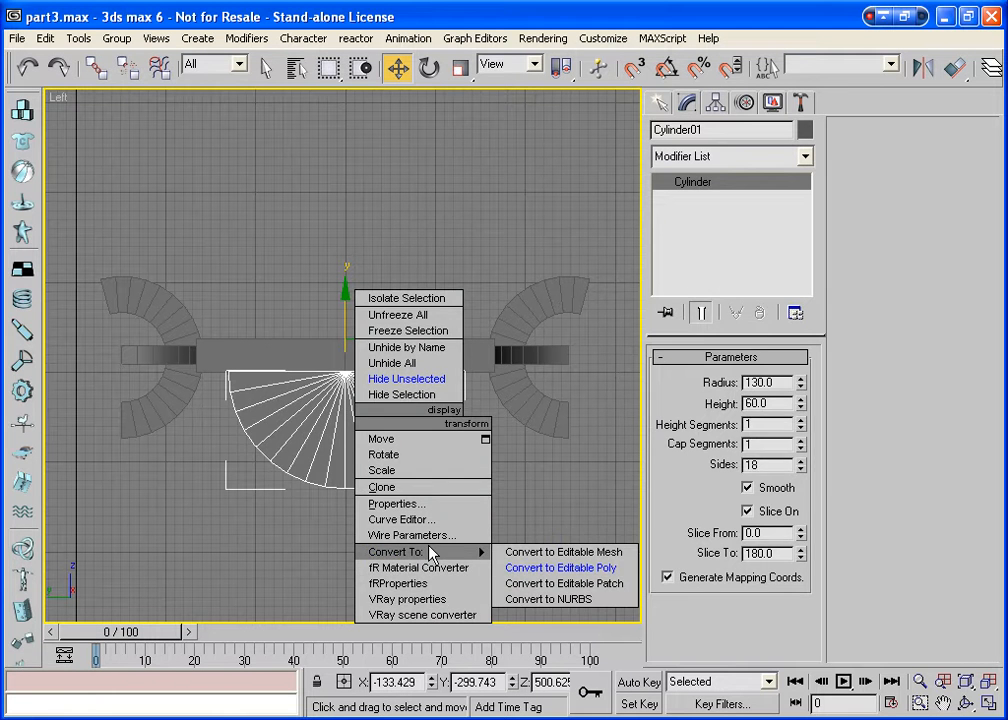
left_click(545, 567)
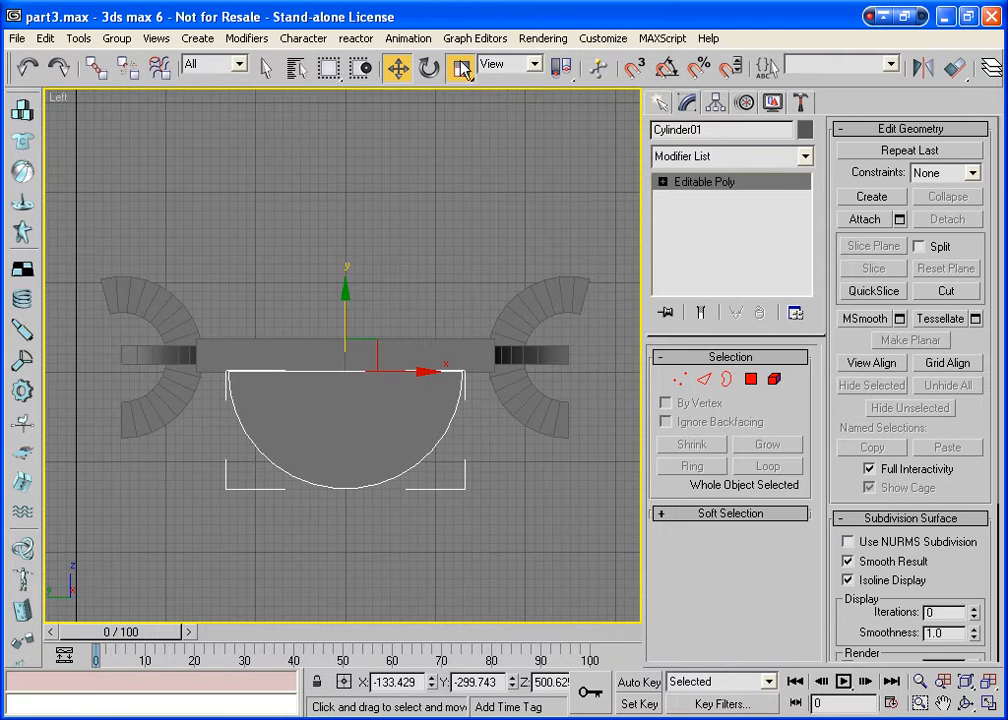
Try to flatten the half cylinder along its vertical axis to about 72 percent in the Left view.
key("r")
left_click_drag(338, 289, 347, 313)
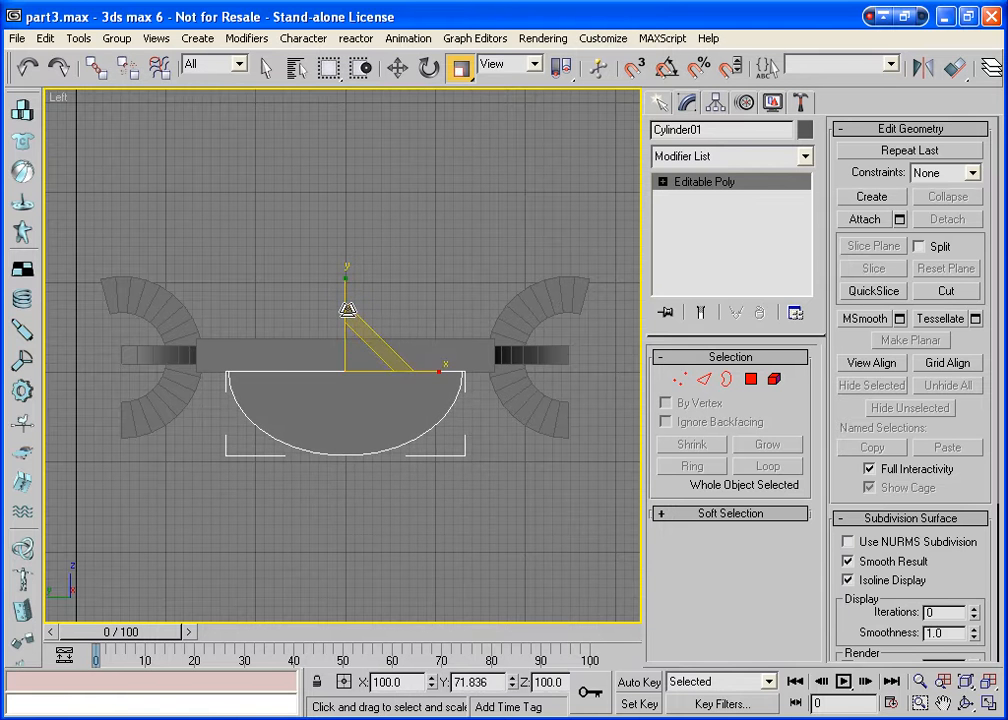
key("ctrl+z")
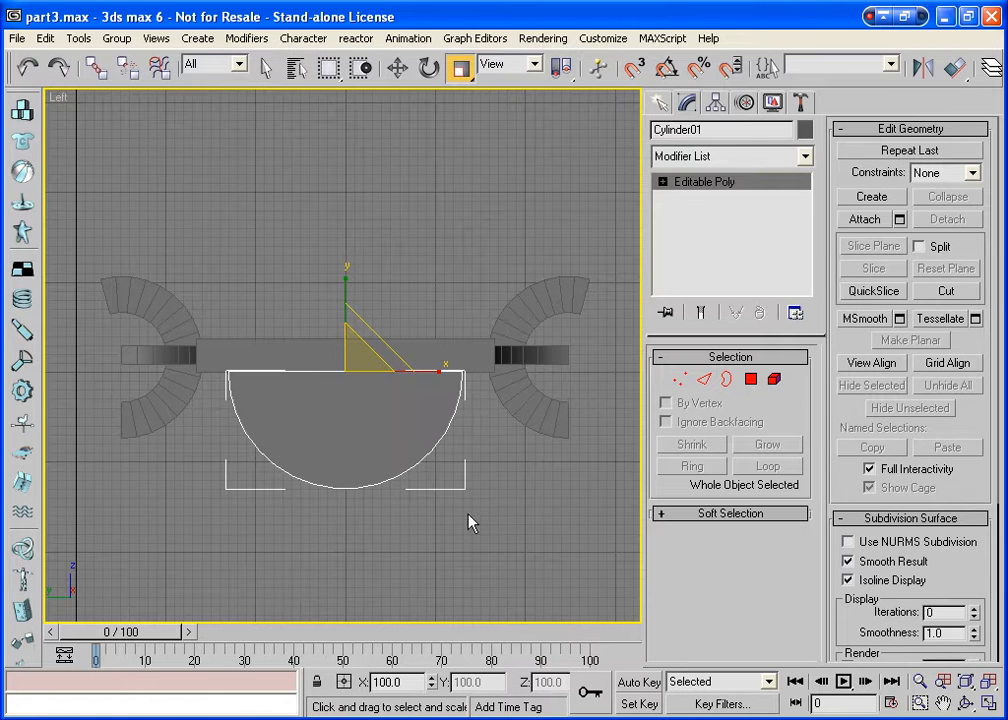
Move the half cylinder along X from the body's side to beneath its middle in the Perspective view.
left_click(987, 705)
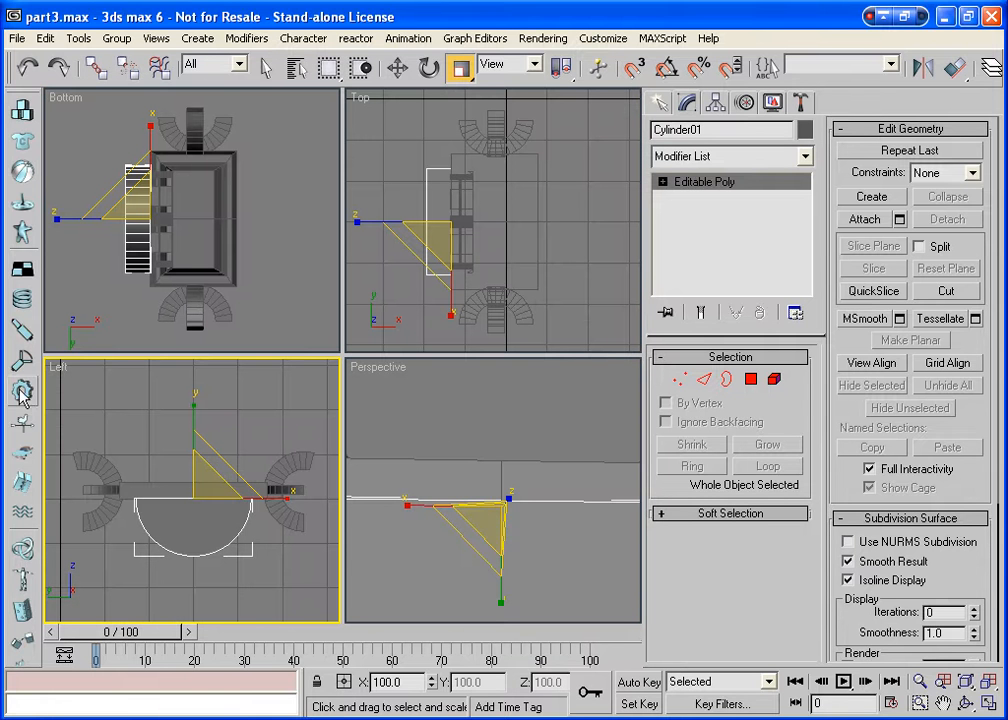
left_click(987, 683)
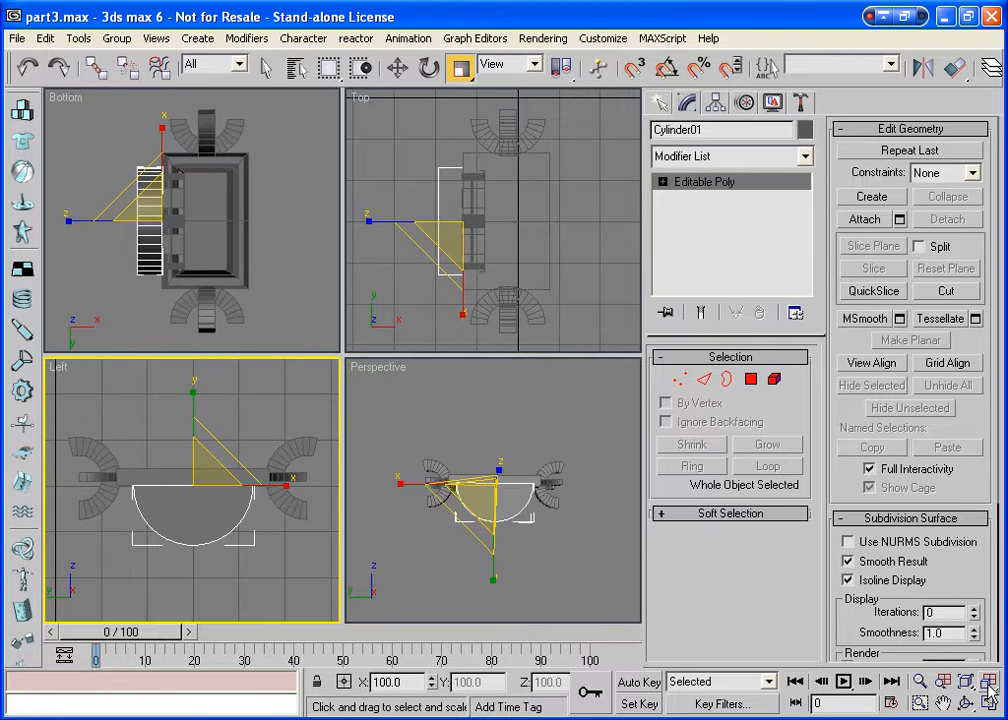
left_click(386, 379)
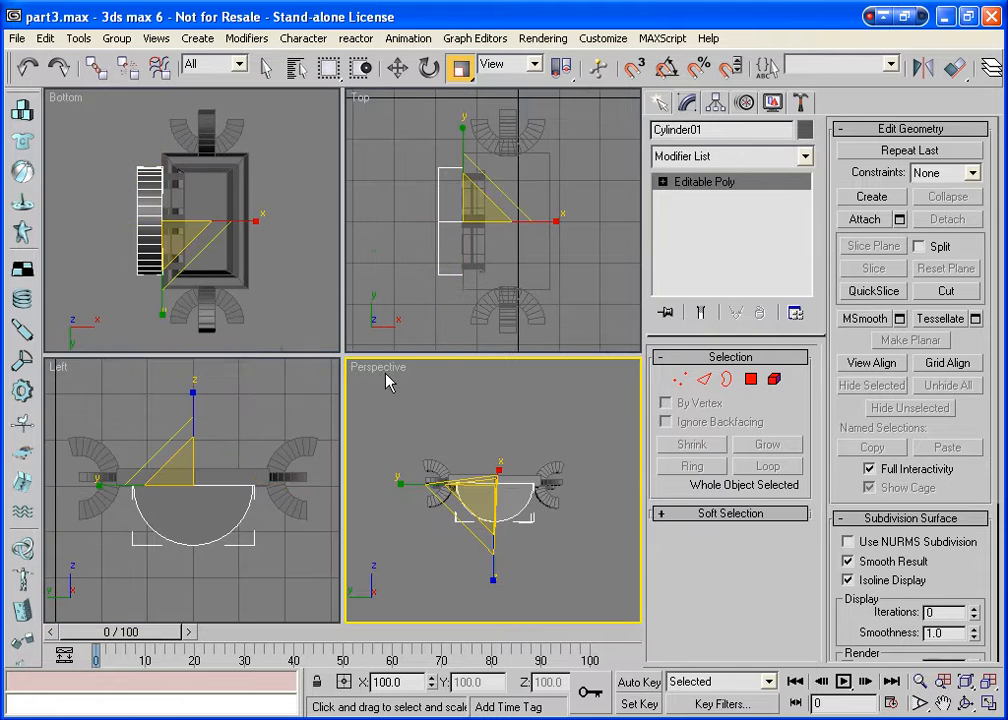
left_click(987, 704)
key("ctrl+r")
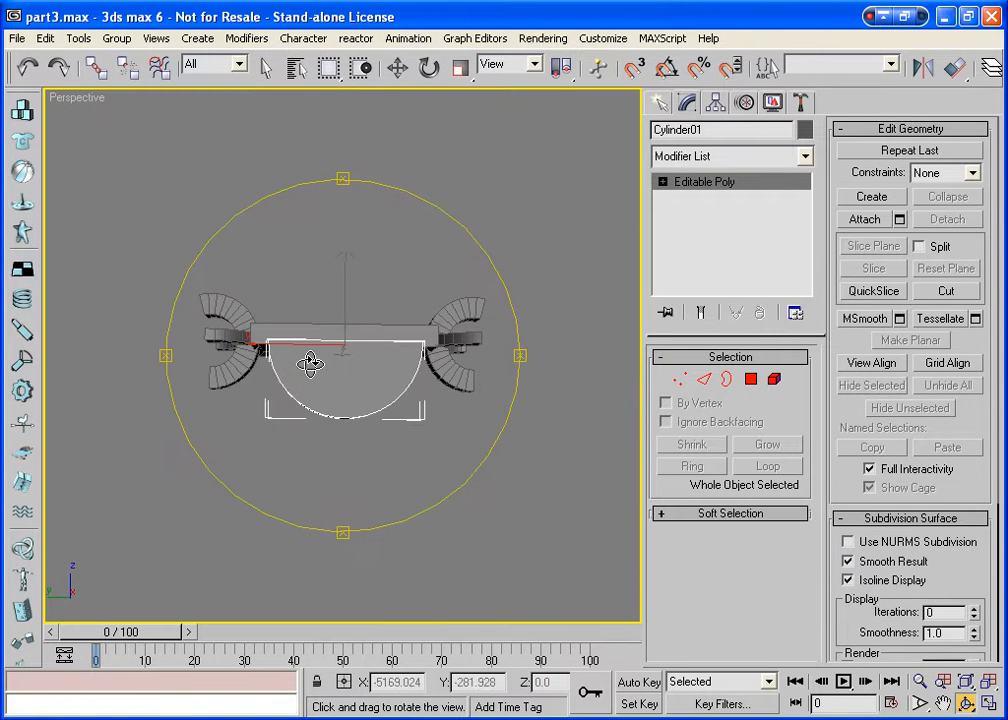
left_click_drag(310, 364, 475, 331)
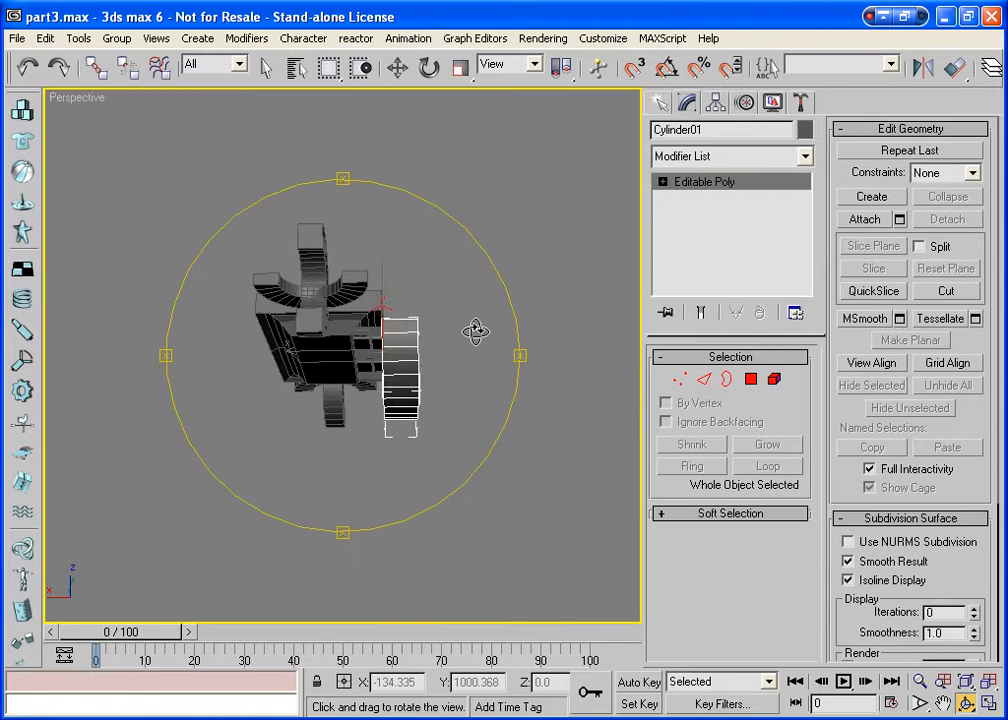
right_click(475, 331)
left_click(397, 67)
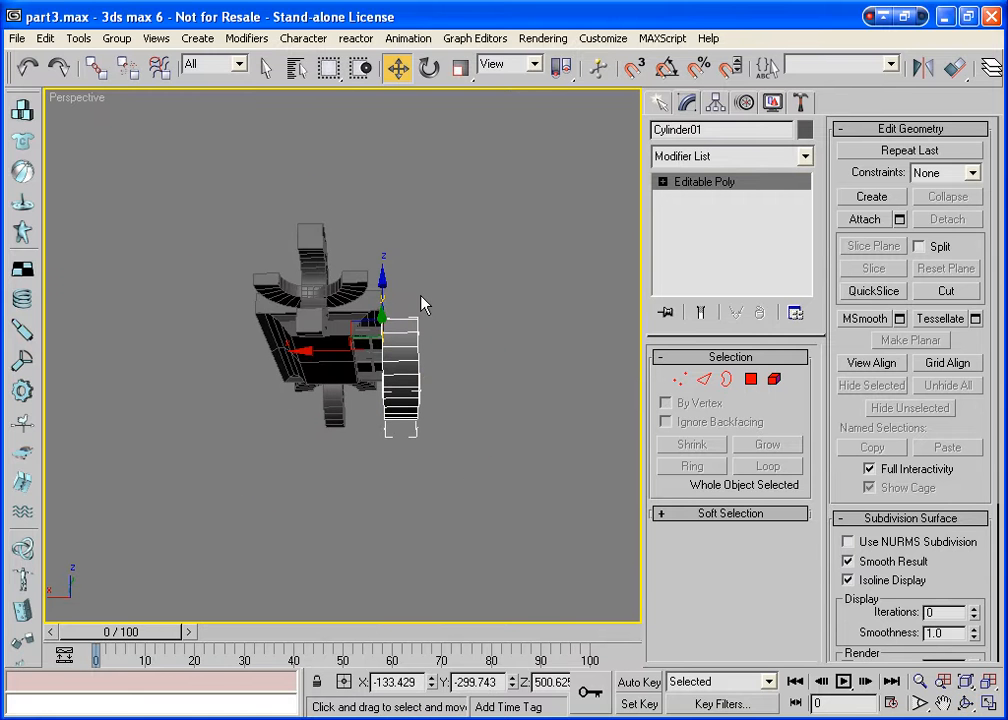
left_click_drag(307, 342, 235, 332)
Check the half cylinder's alignment with the tube joints from the end, and nudge it along X in the Top view.
left_click(965, 703)
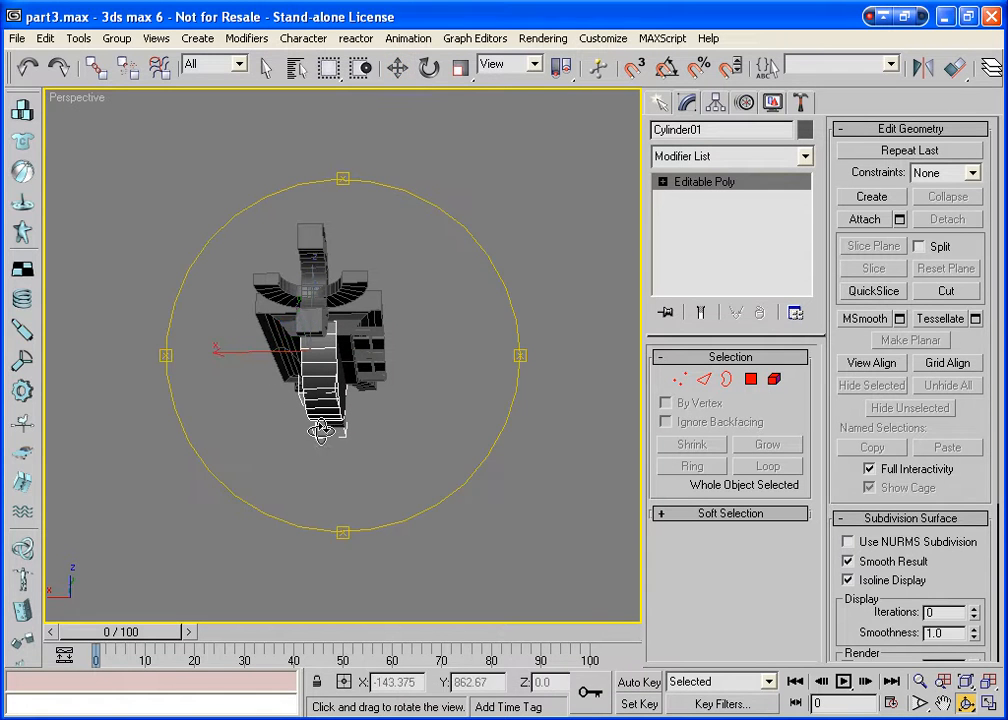
mouse_move(320, 430)
left_mouse_down()
mouse_move(344, 421)
mouse_move(333, 443)
left_mouse_up()
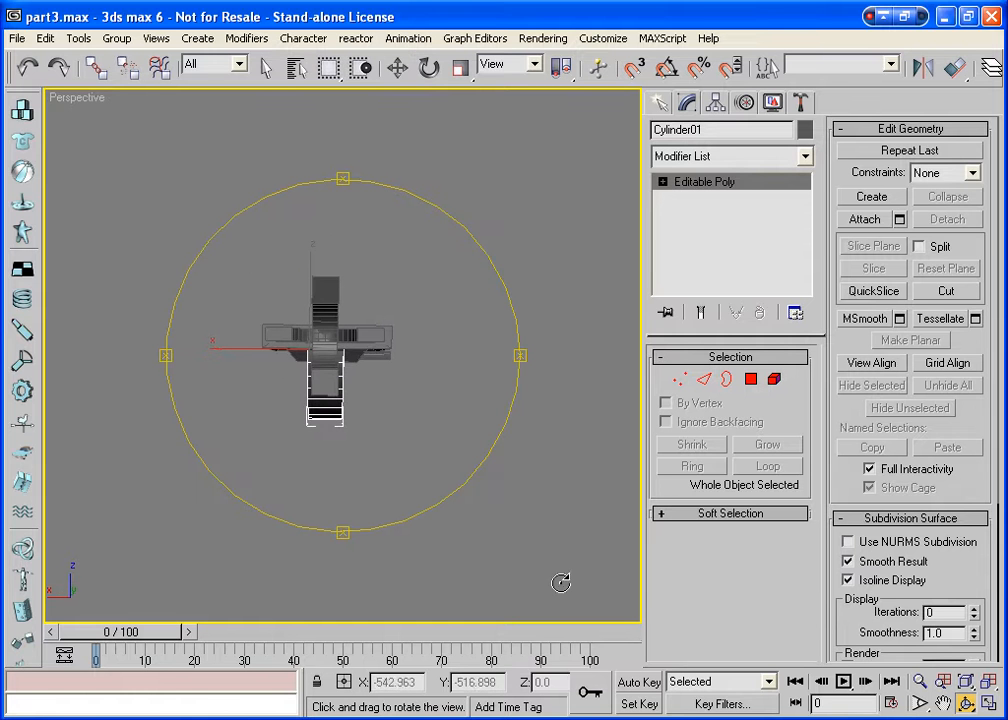
key("alt+w")
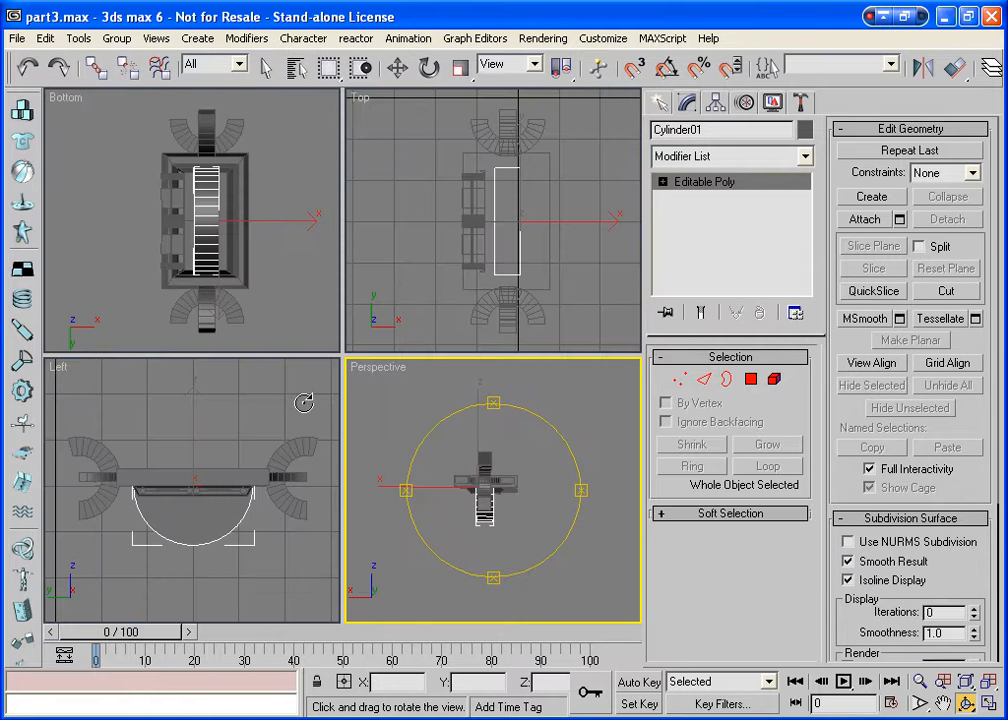
left_click(390, 128)
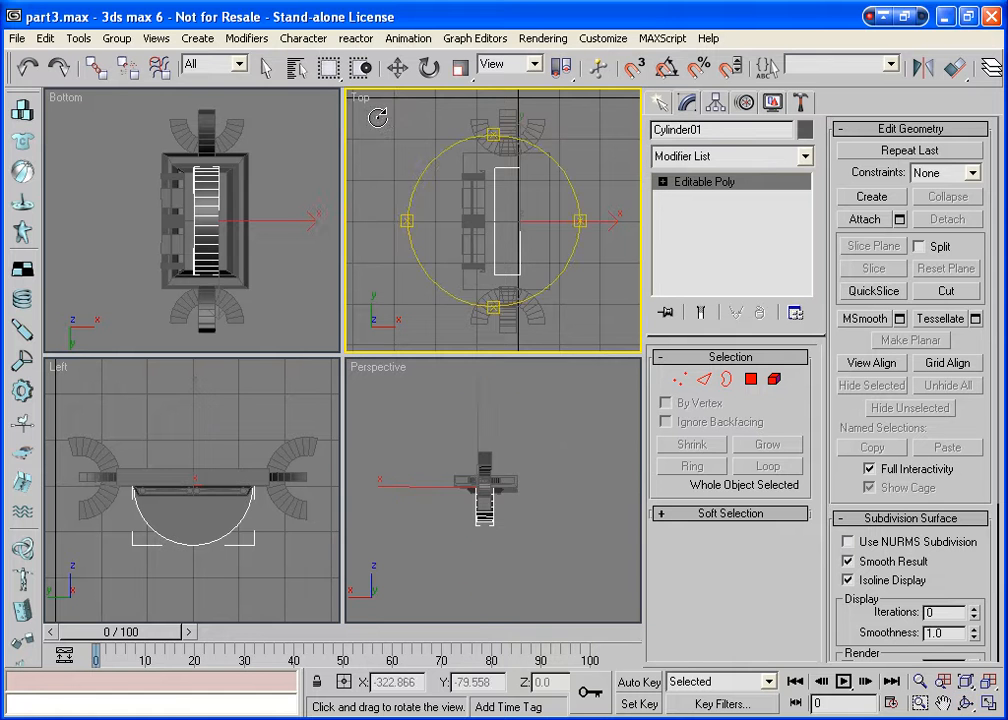
key("w")
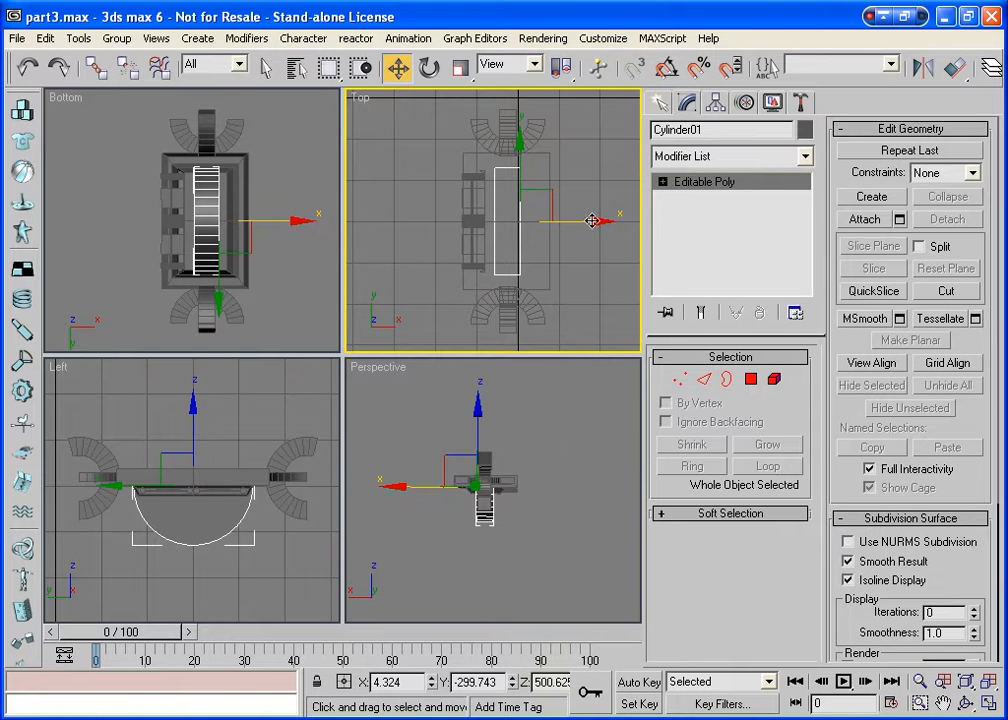
left_click_drag(592, 221, 597, 236)
Centre the half cylinder's pivot to the object, then leave pivot editing.
left_click(717, 103)
left_click(710, 229)
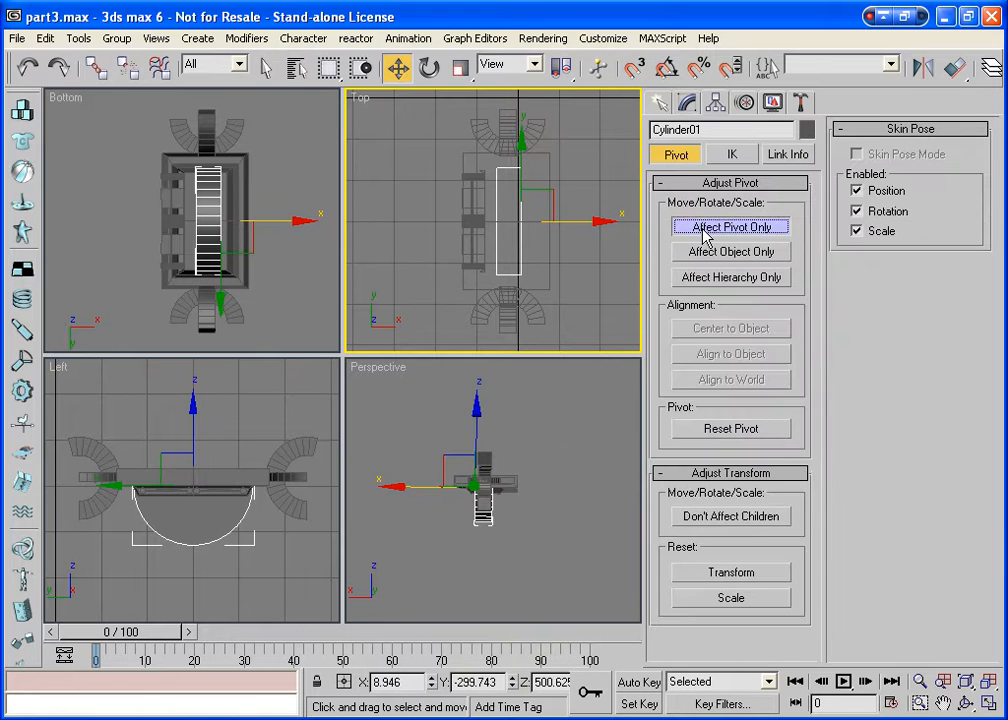
left_click(721, 329)
left_click(725, 228)
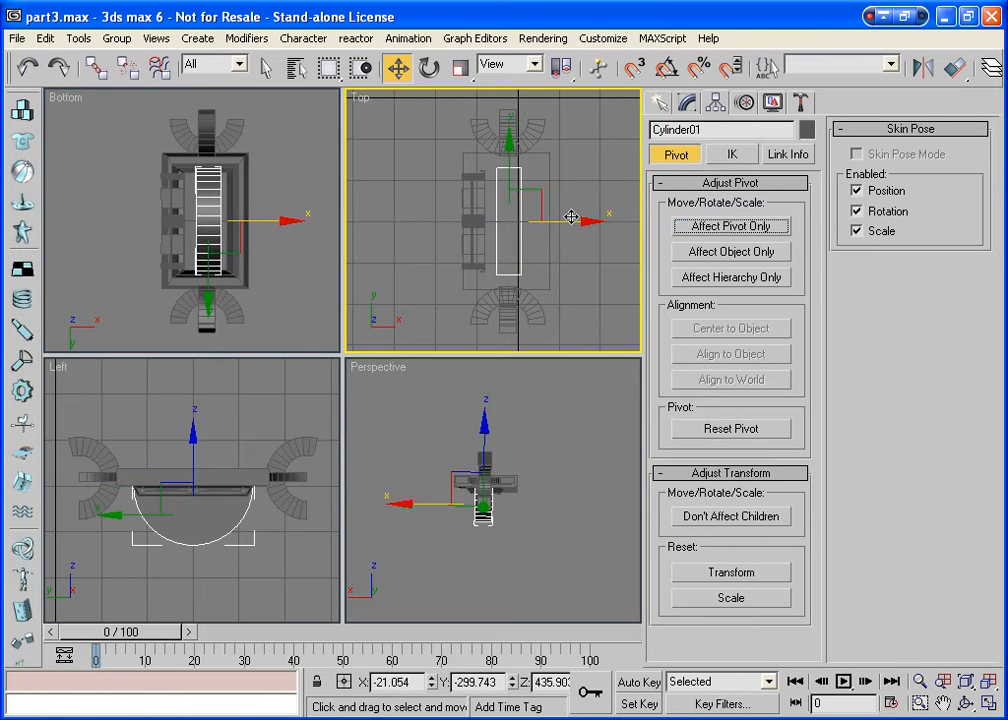
Line up the half cylinder along X with the central tube joints in the Top view, and deselect it.
left_click(988, 703)
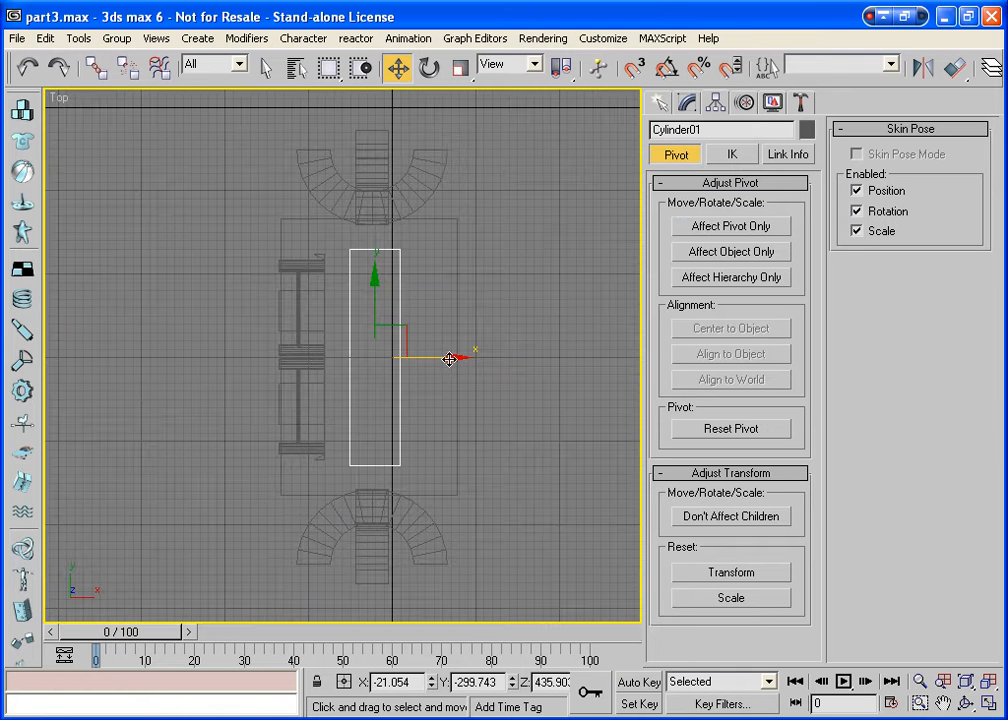
left_click_drag(447, 358, 444, 369)
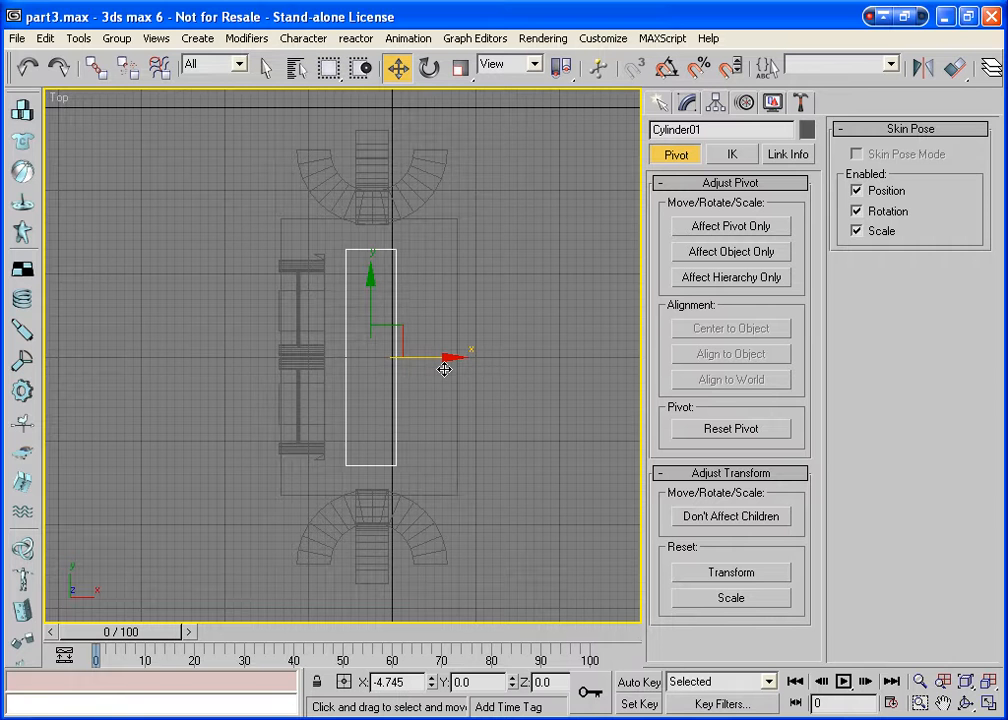
left_click_drag(444, 379, 446, 372)
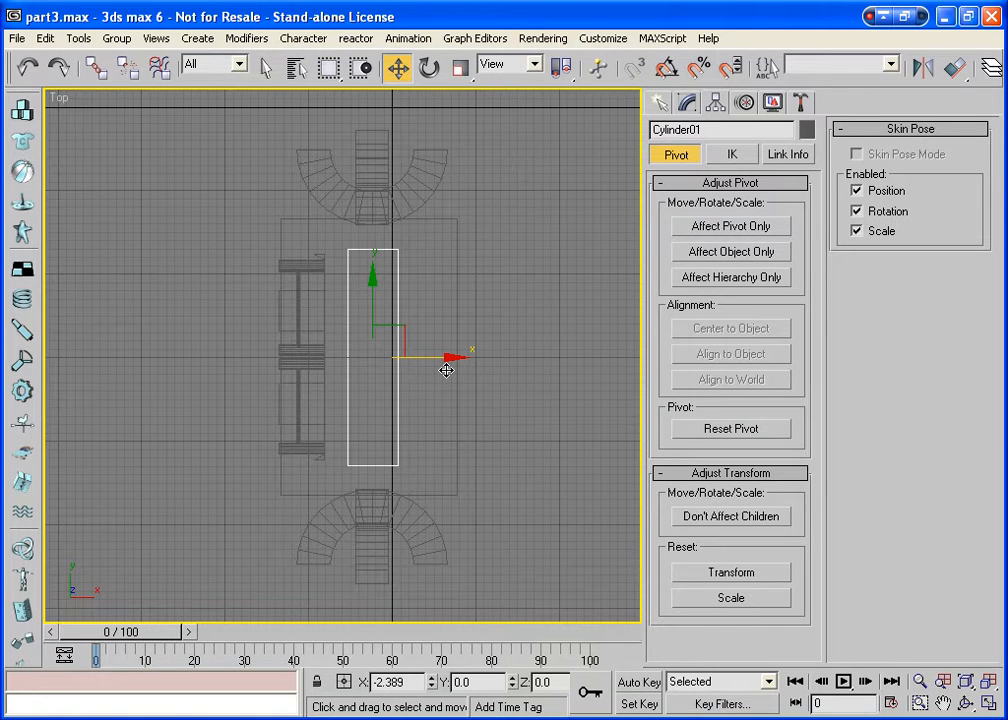
left_click(546, 317)
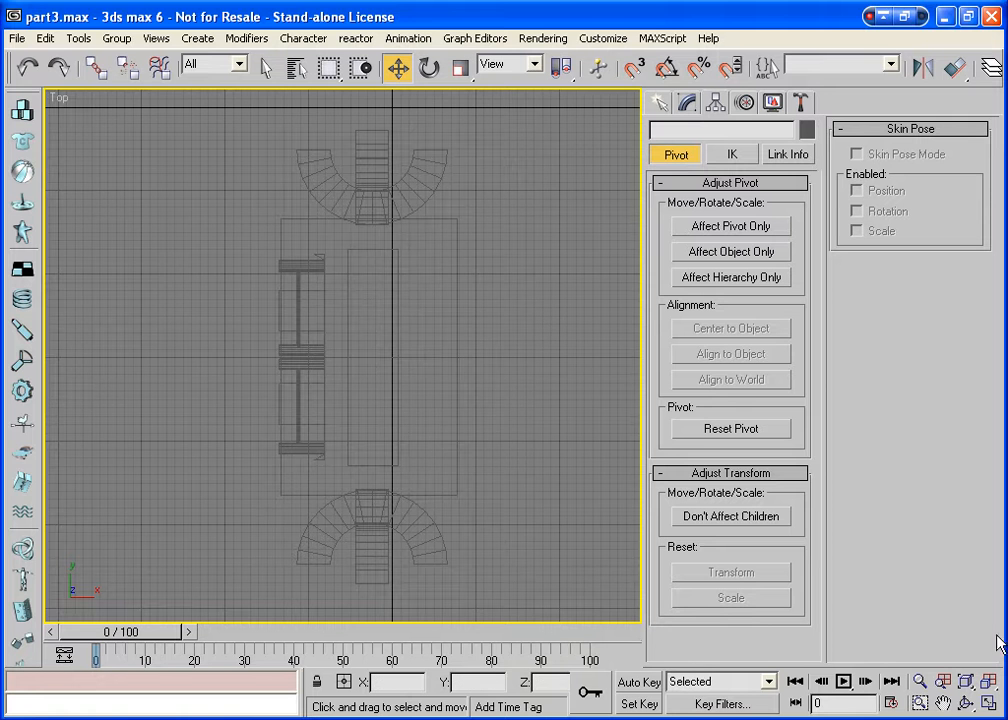
Return to the four-view layout and select the half cylinder in the Left view.
left_click(988, 704)
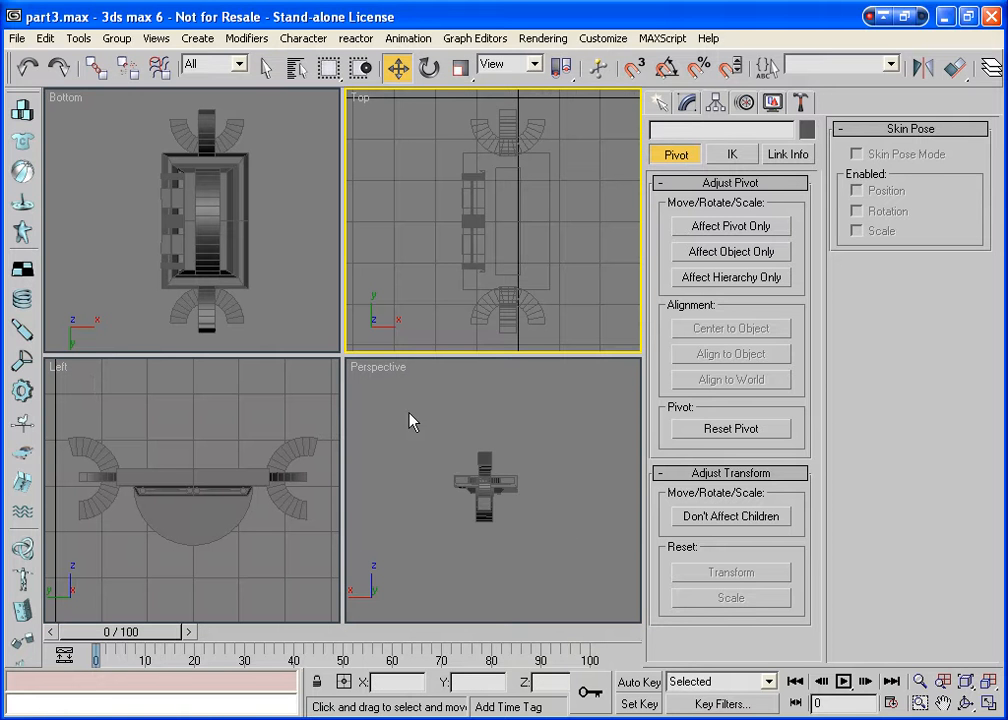
left_click(175, 520)
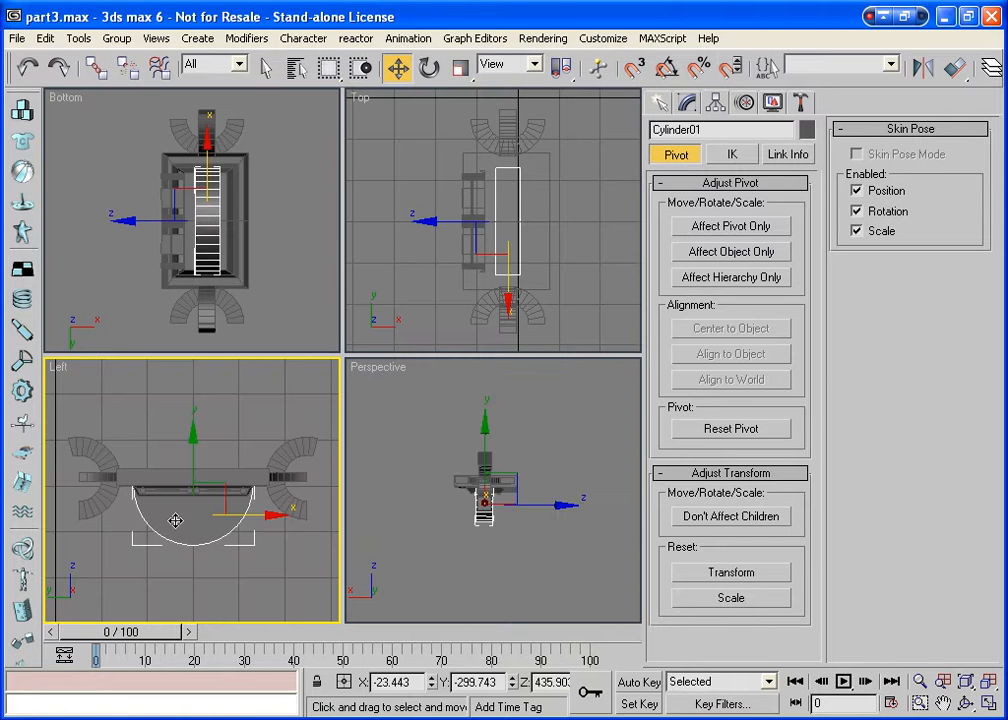
left_click(167, 479)
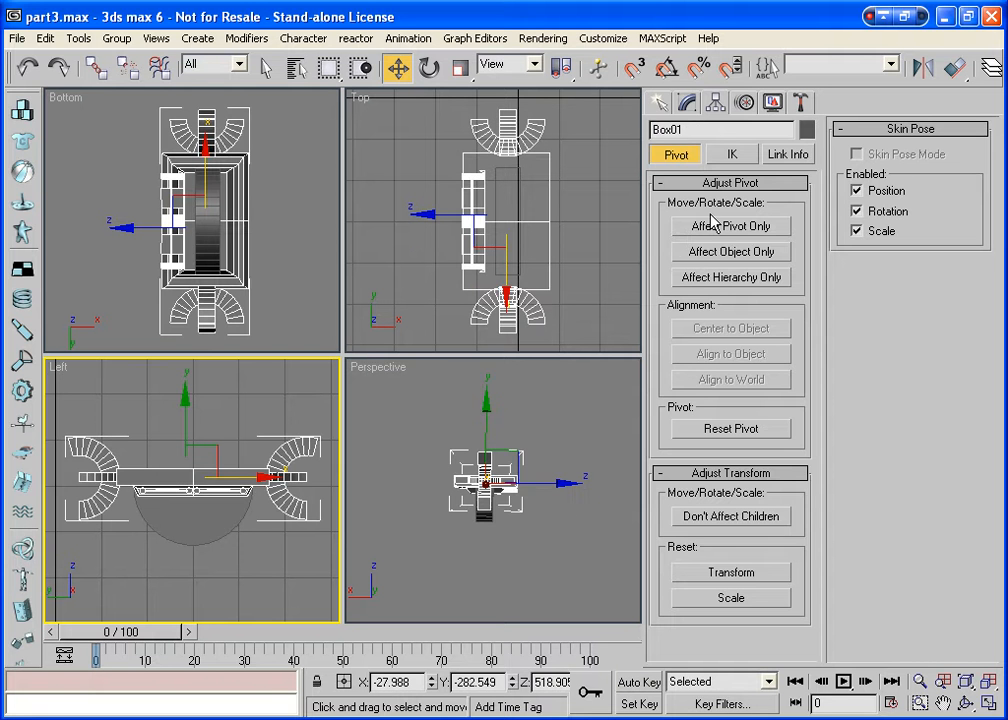
left_click(696, 106)
left_click(700, 198)
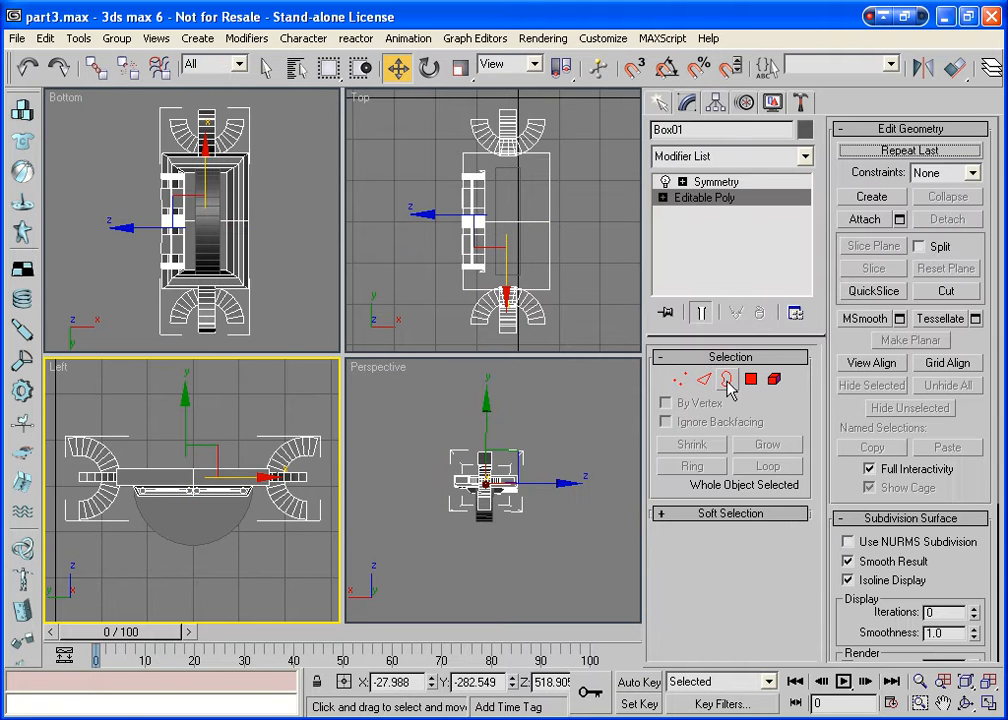
left_click(750, 380)
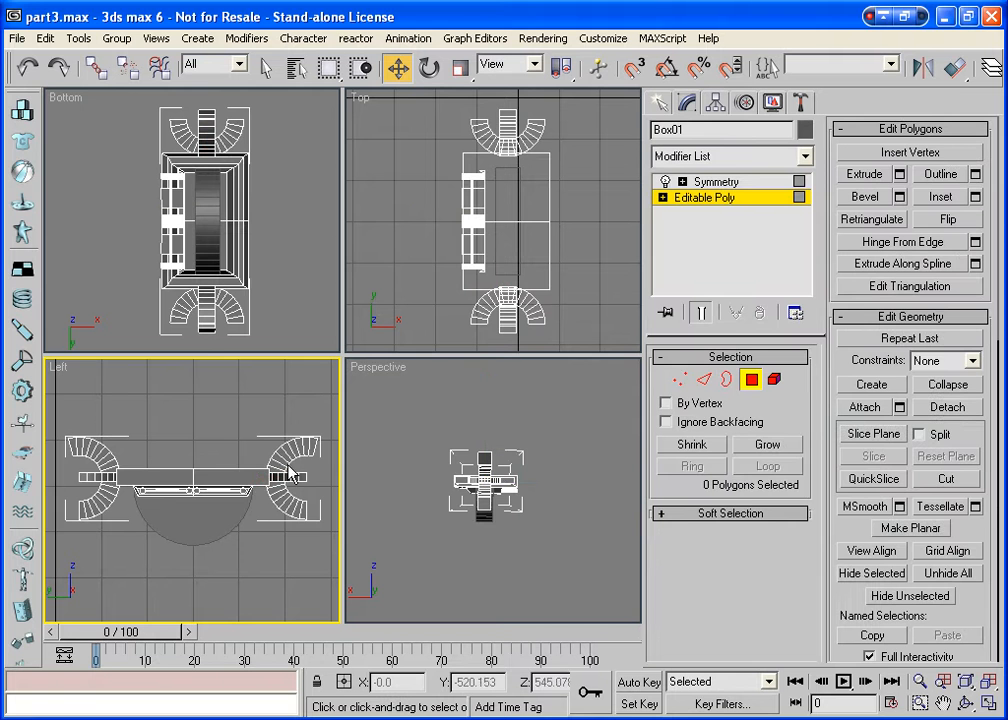
left_click(237, 480)
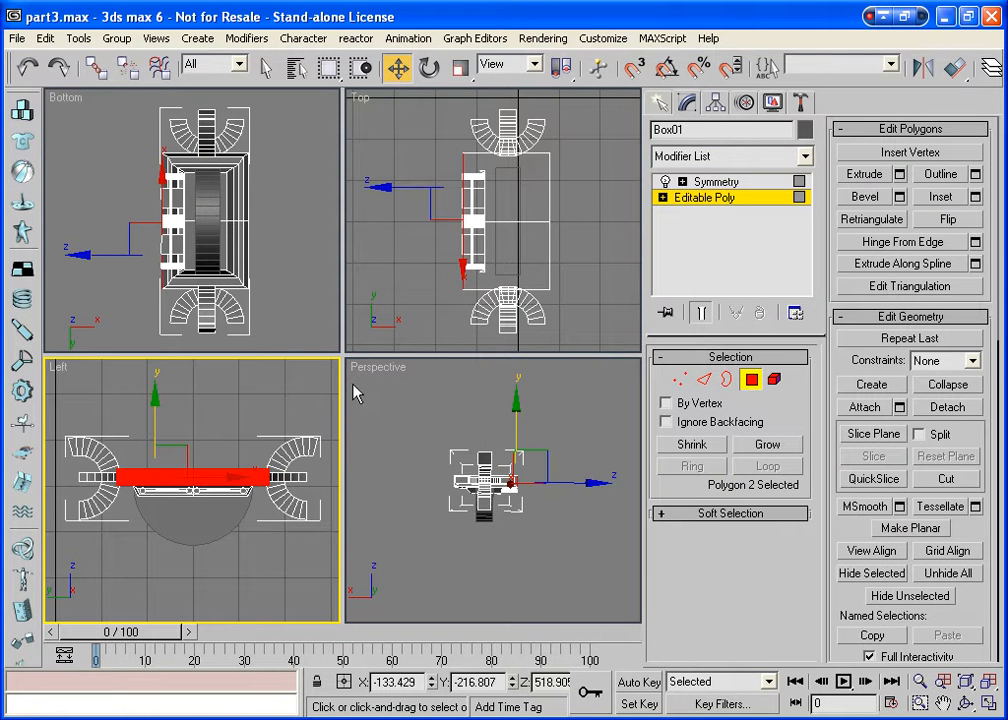
left_click(750, 380)
QuickSlice the half cylinder vertically through its middle in the Left view, using the 3D snap.
left_click(214, 515)
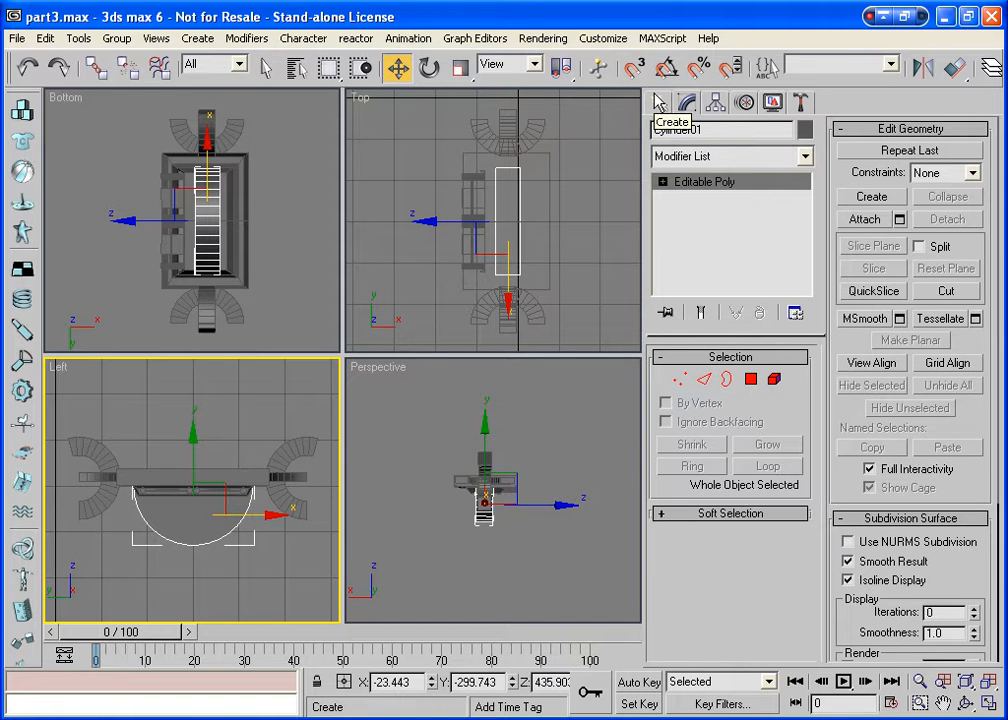
left_click(856, 291)
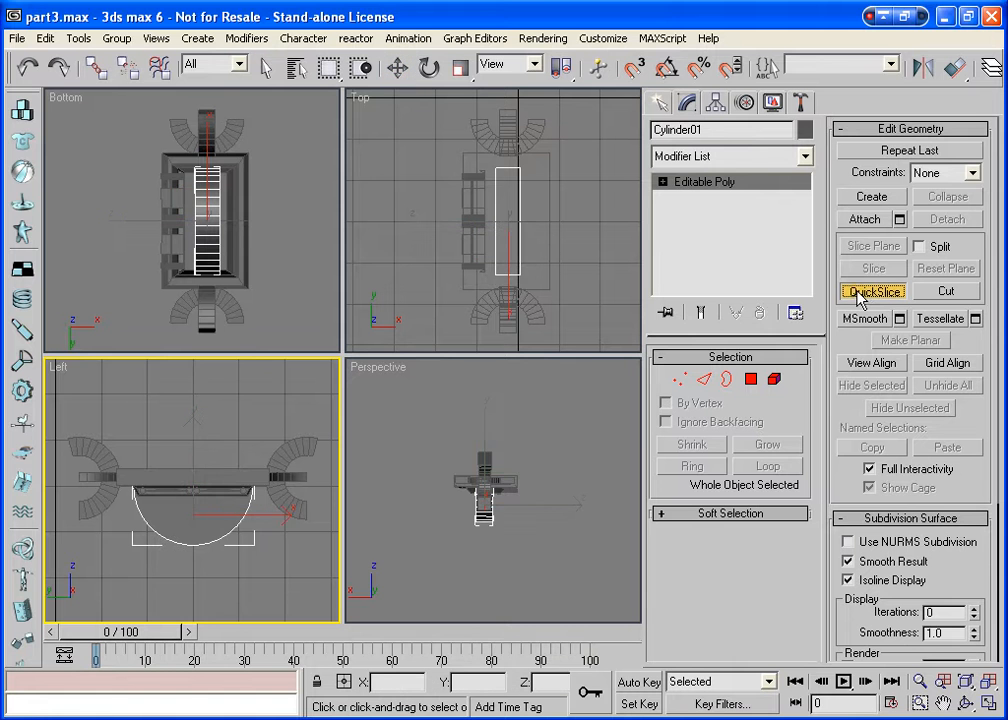
left_click(633, 70)
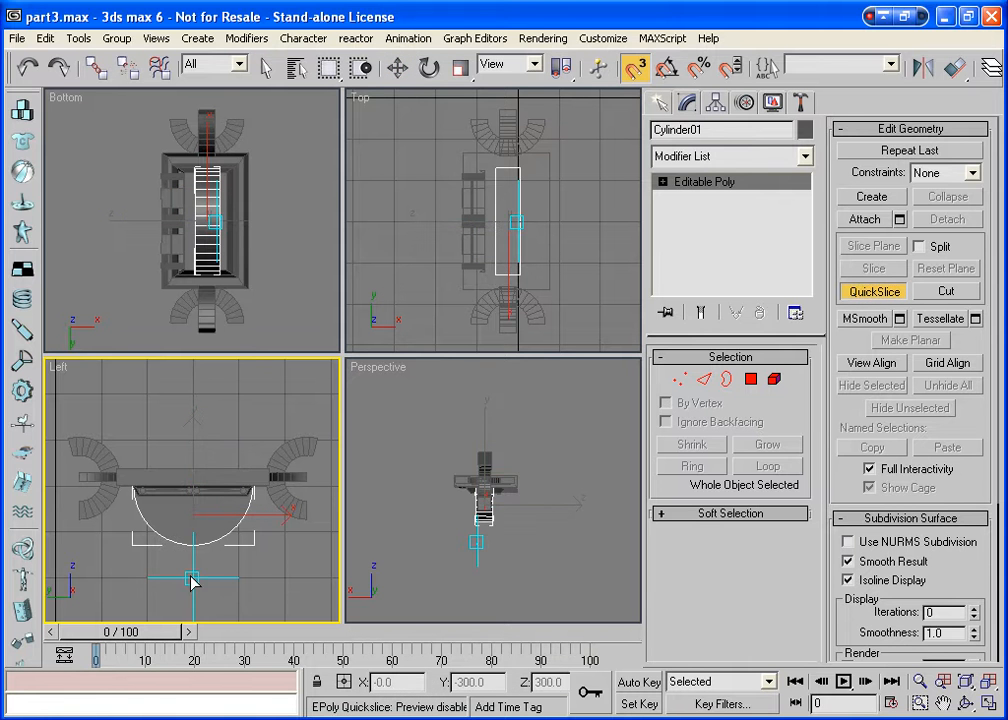
right_click(195, 586)
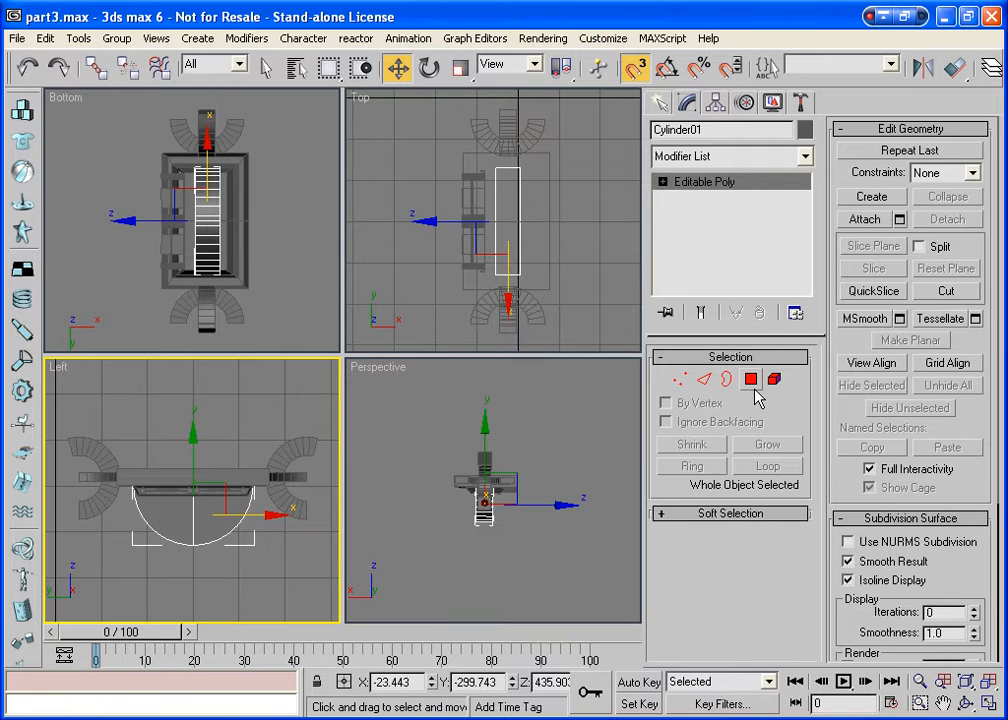
Delete the half cylinder's polygons on the +X side of the vertical slice in the Left view, then leave polygon editing.
left_click(751, 379)
left_click(216, 479)
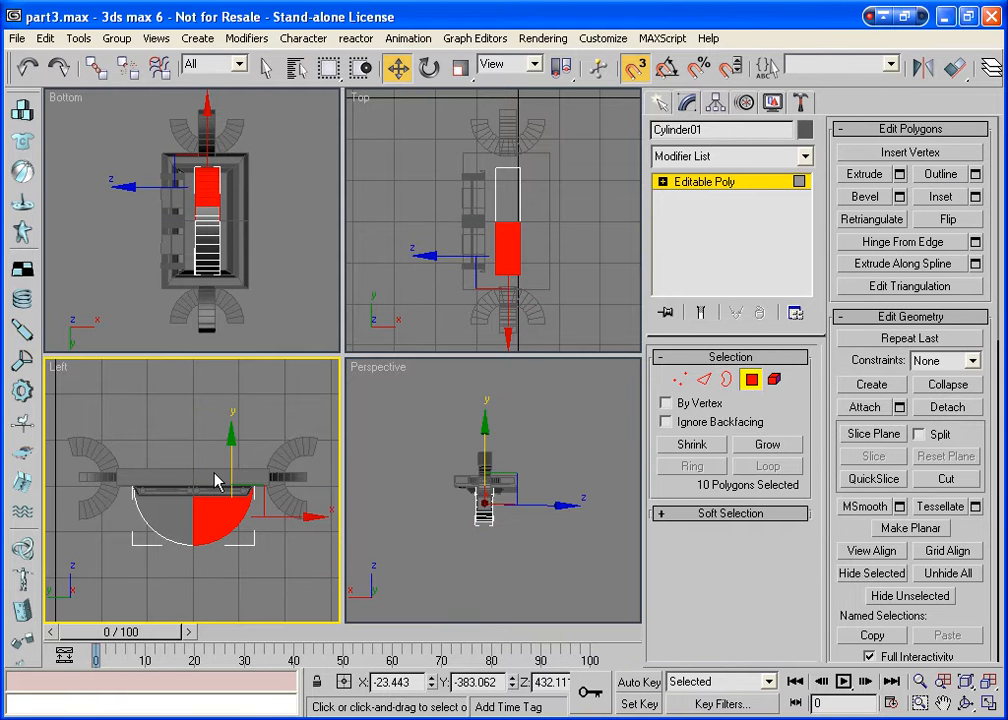
key("Delete")
key("Return")
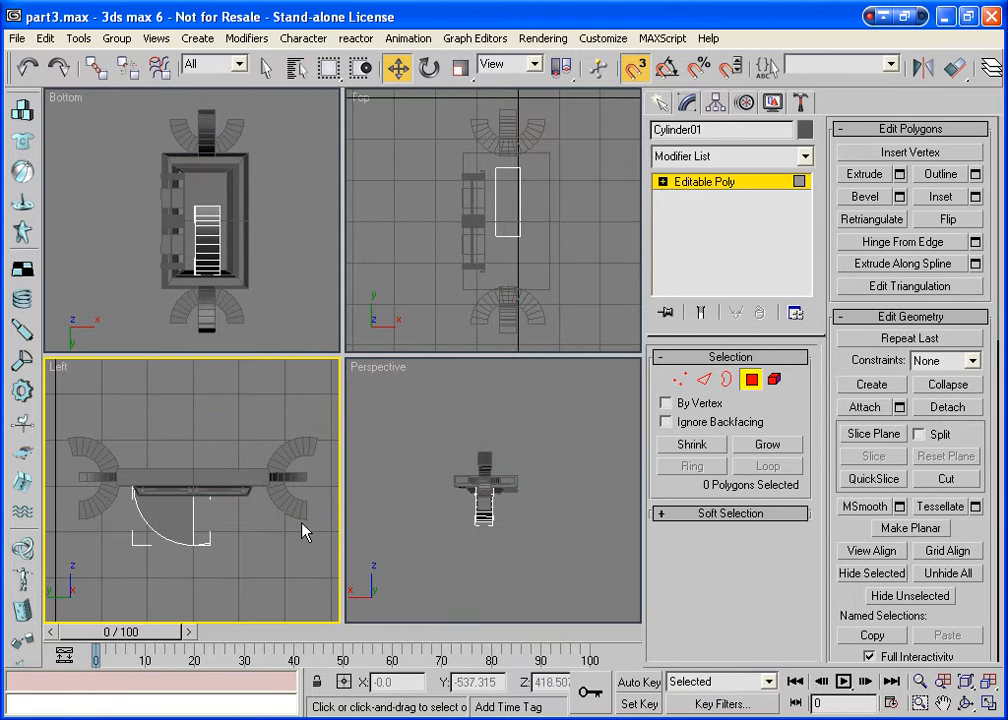
left_click(751, 379)
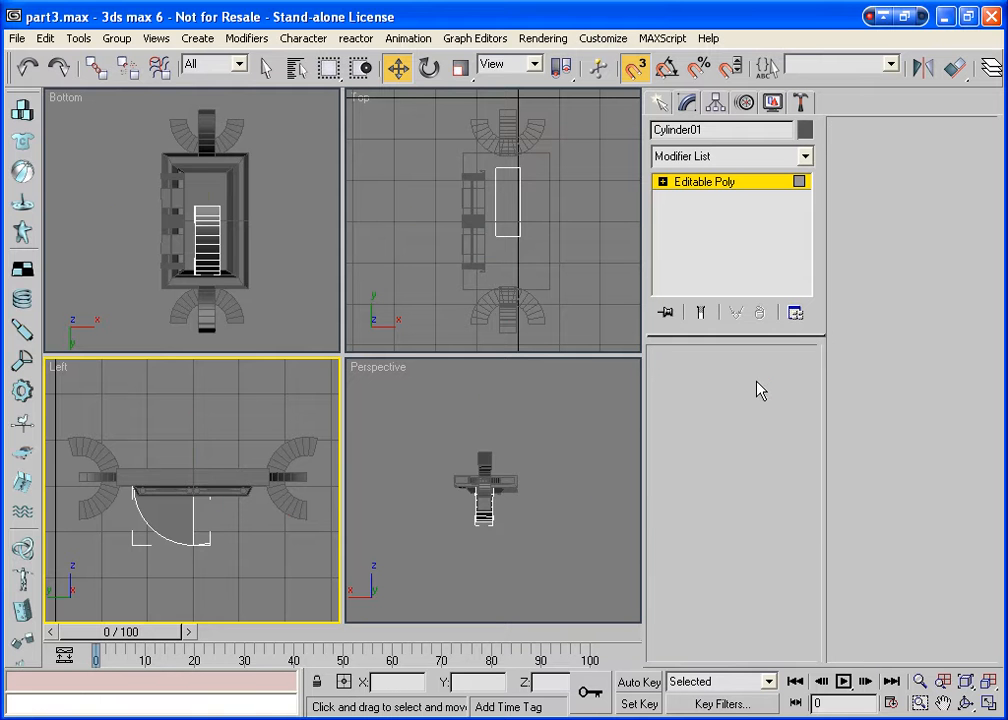
Attach the remaining quarter cylinder to the body's Editable Poly beneath the Symmetry modifier, then leave Attach.
left_click(248, 392)
left_click(209, 470)
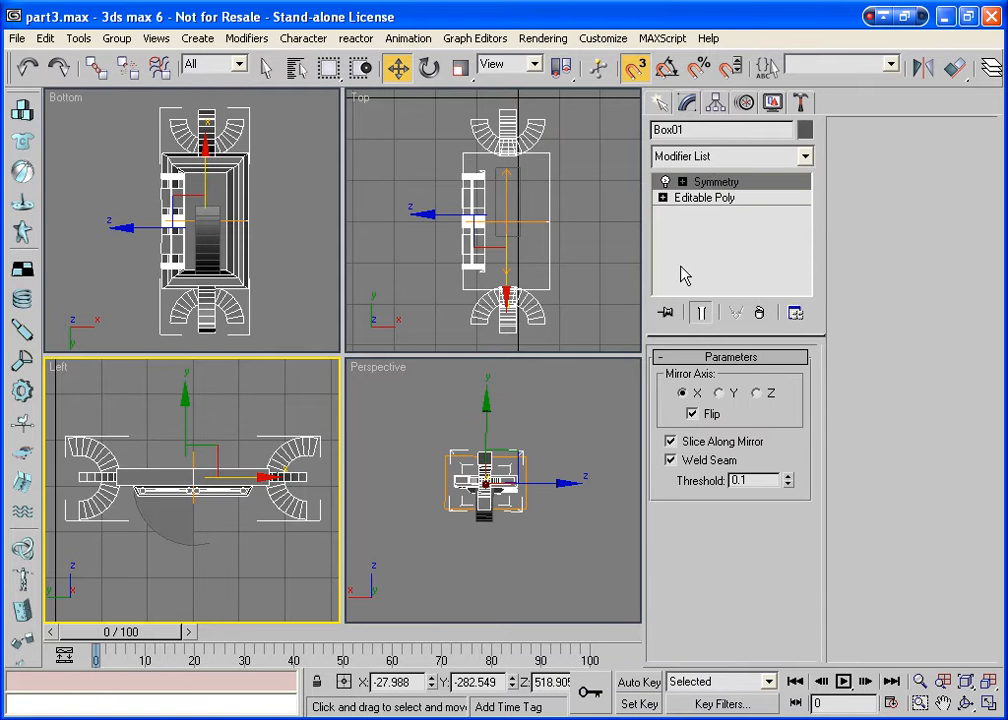
left_click(700, 199)
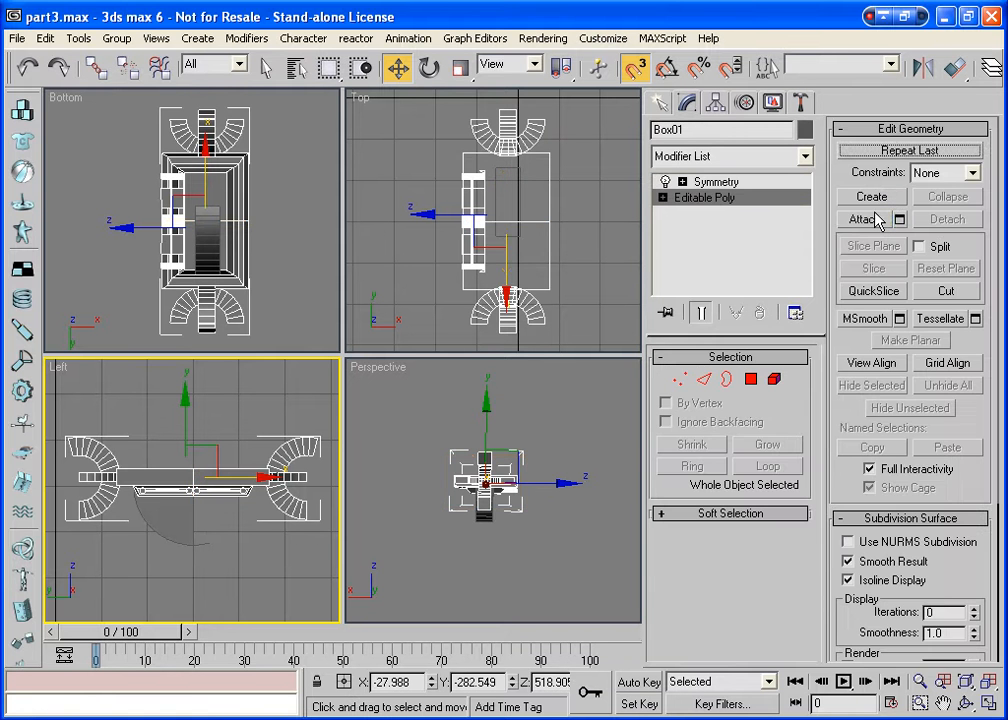
left_click(868, 219)
left_click(187, 532)
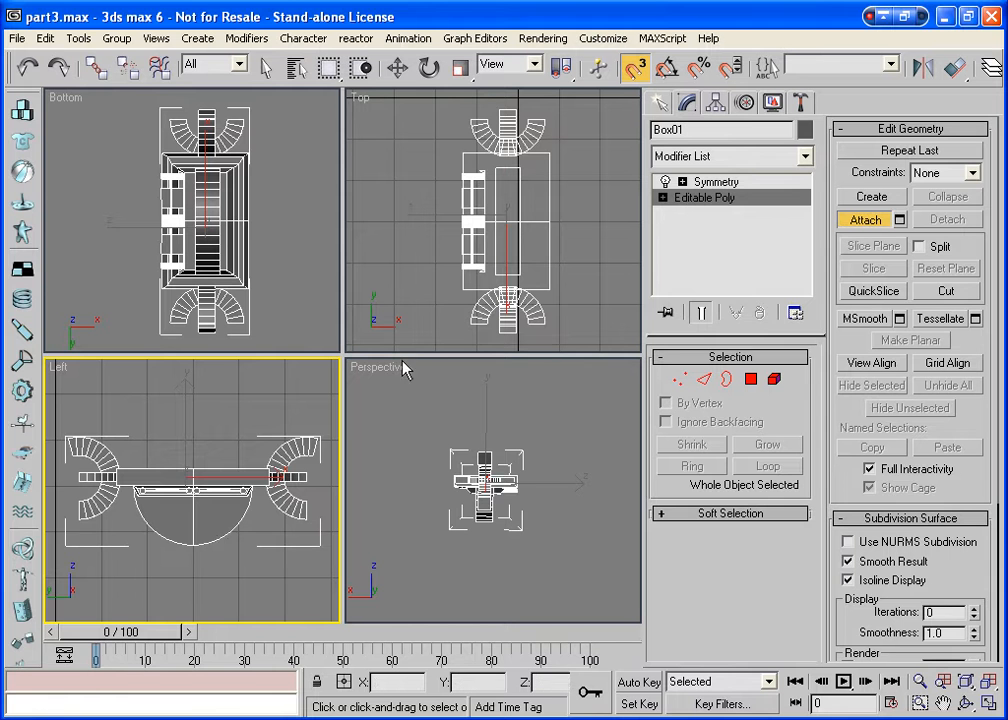
left_click(864, 222)
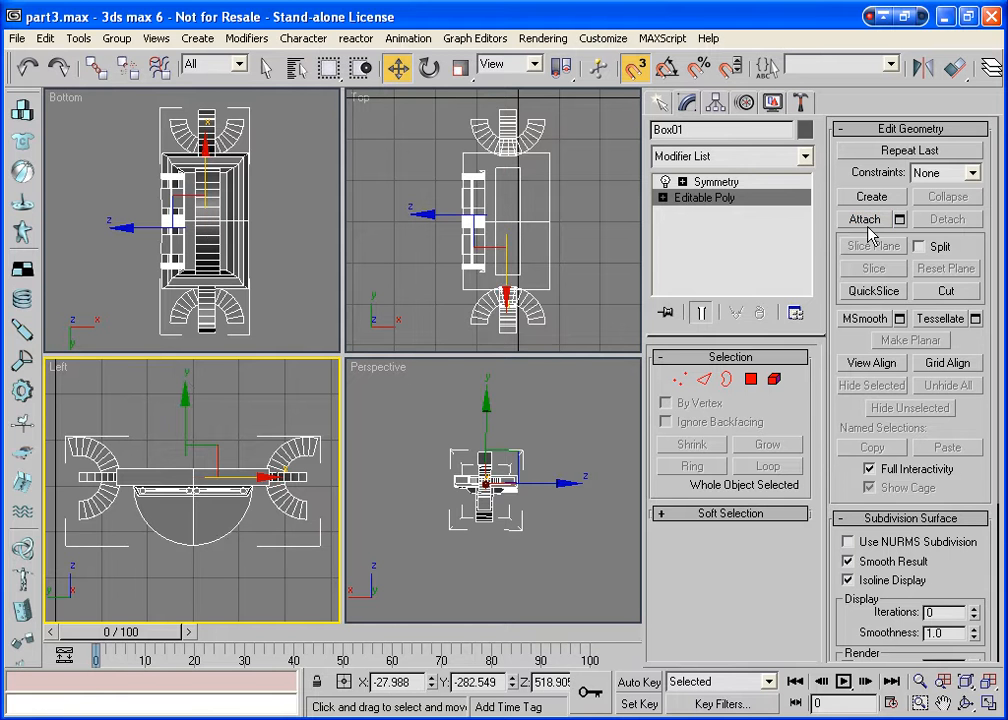
Inset the flat side polygon of the attached cylinder in a maximised Perspective view, leaving a narrow border.
right_click(378, 373)
key("alt+w")
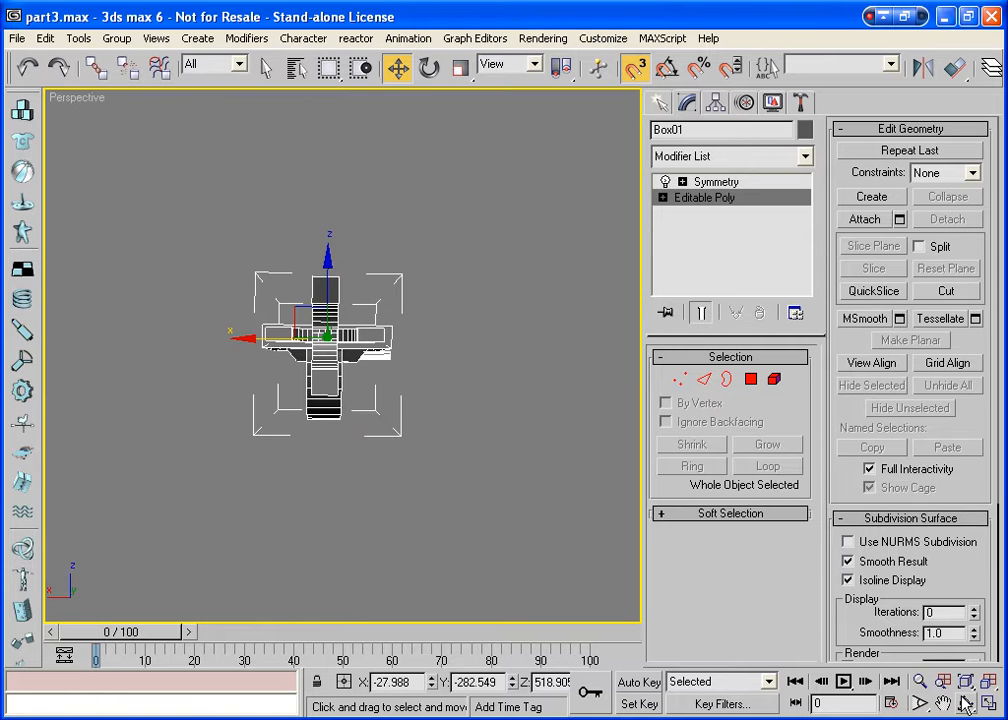
left_click(965, 704)
left_click_drag(405, 400, 347, 316)
scroll(349, 316, "up", 5)
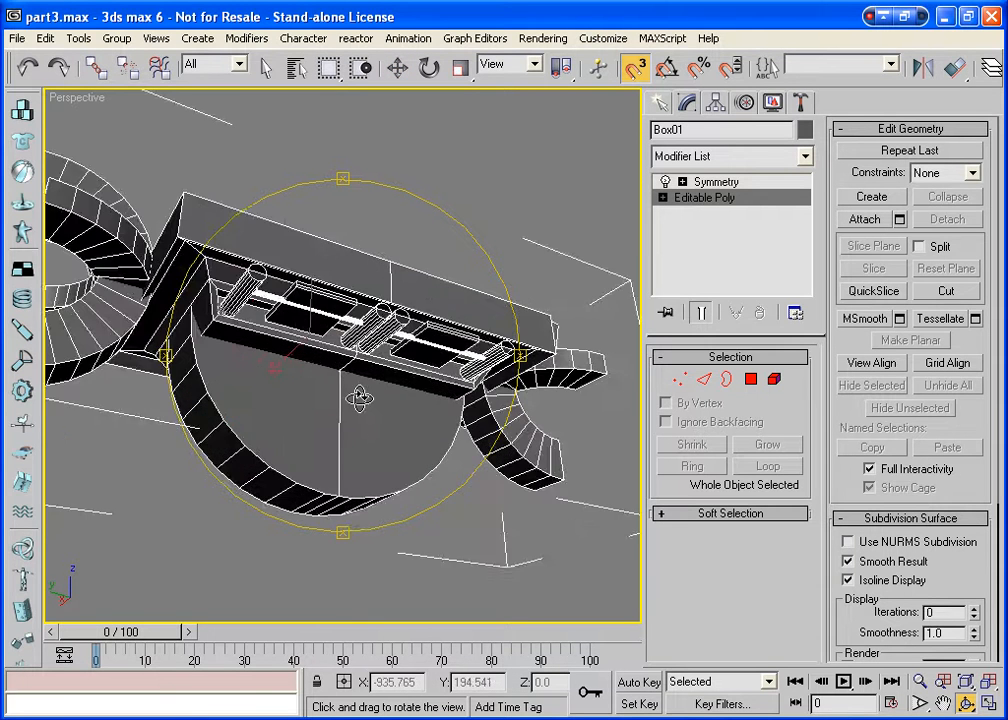
mouse_move(360, 398)
left_mouse_down()
mouse_move(344, 419)
mouse_move(355, 410)
left_mouse_up()
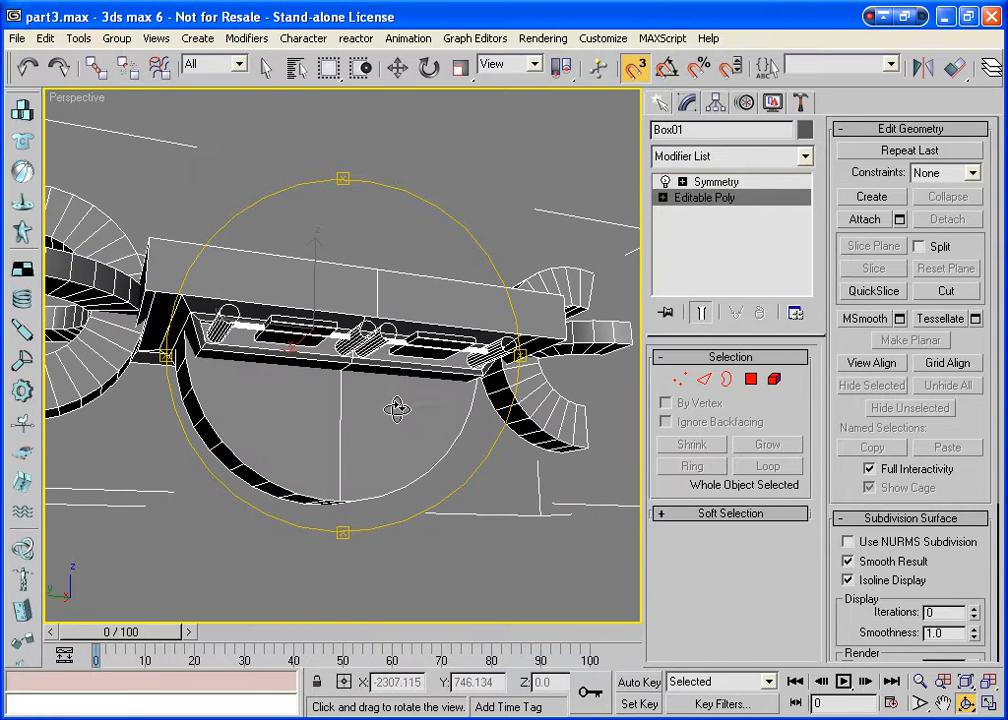
left_click(751, 379)
key("w")
left_click(300, 240)
left_click(287, 420)
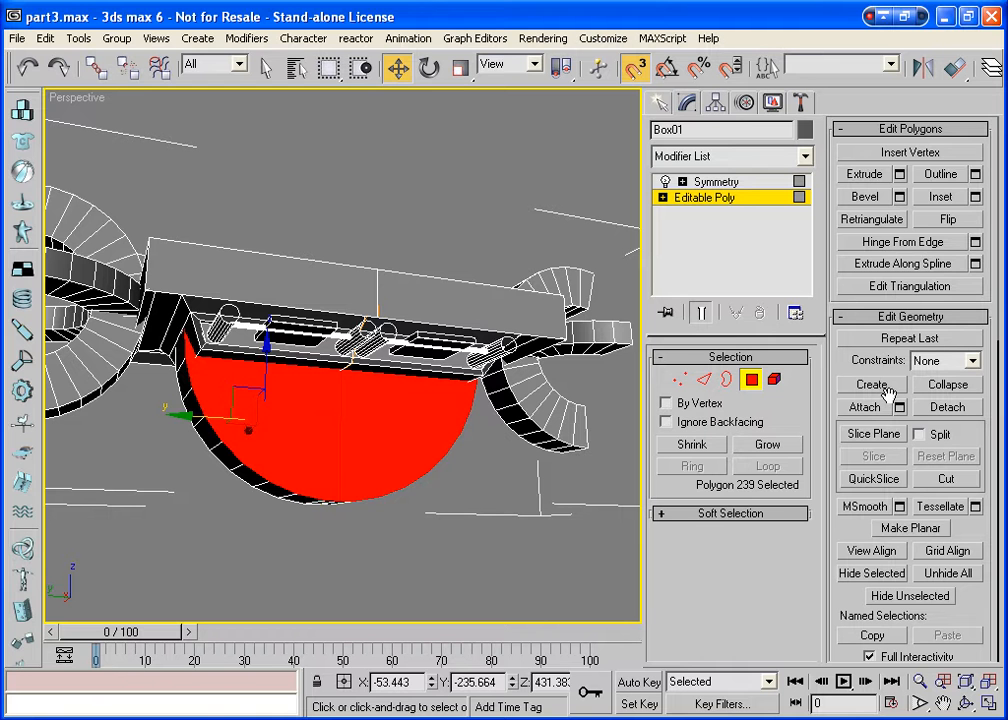
left_click(930, 198)
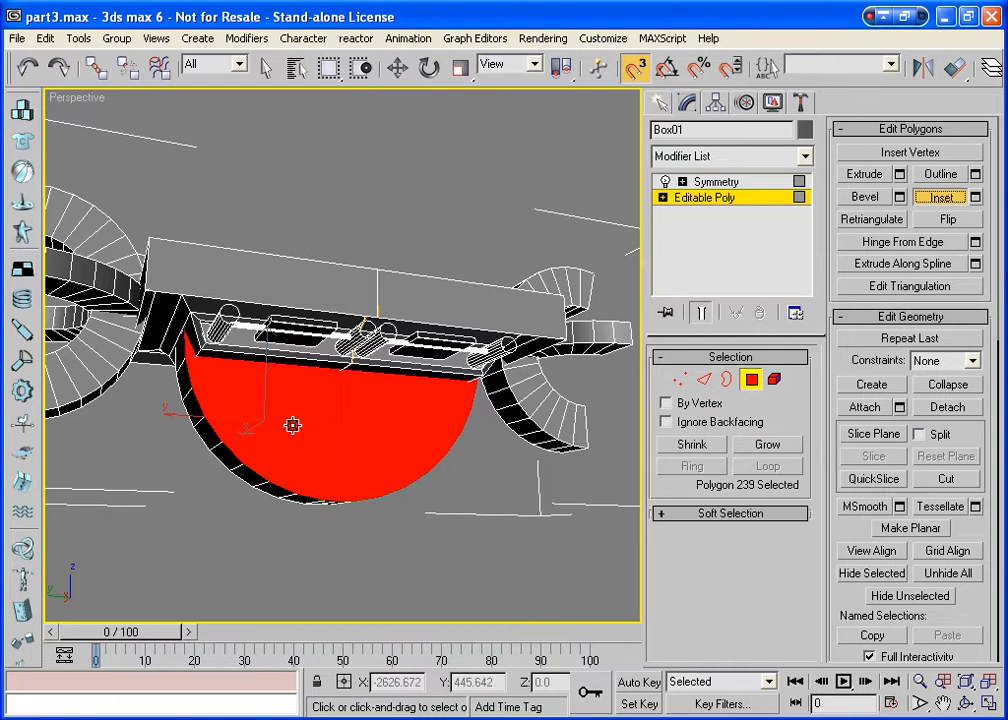
mouse_move(292, 423)
left_mouse_down()
mouse_move(292, 414)
mouse_move(297, 455)
mouse_move(298, 441)
left_mouse_up()
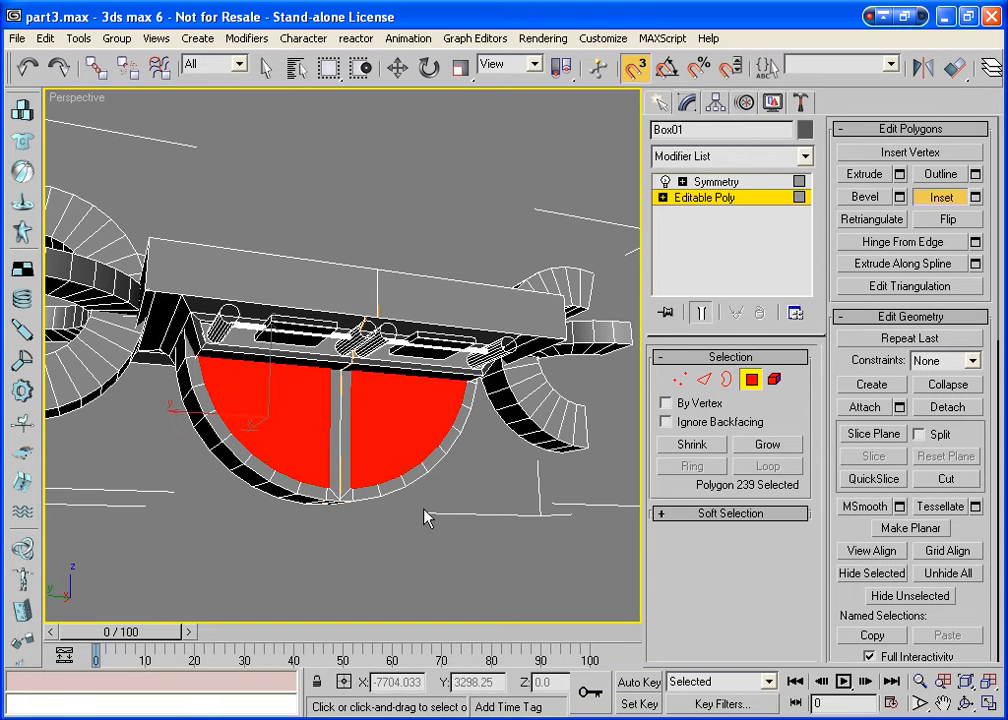
Delete the inset's strip polygon beside the mirror seam, and move the inset's inner vertical edge along Y to the centre line.
left_click(338, 416)
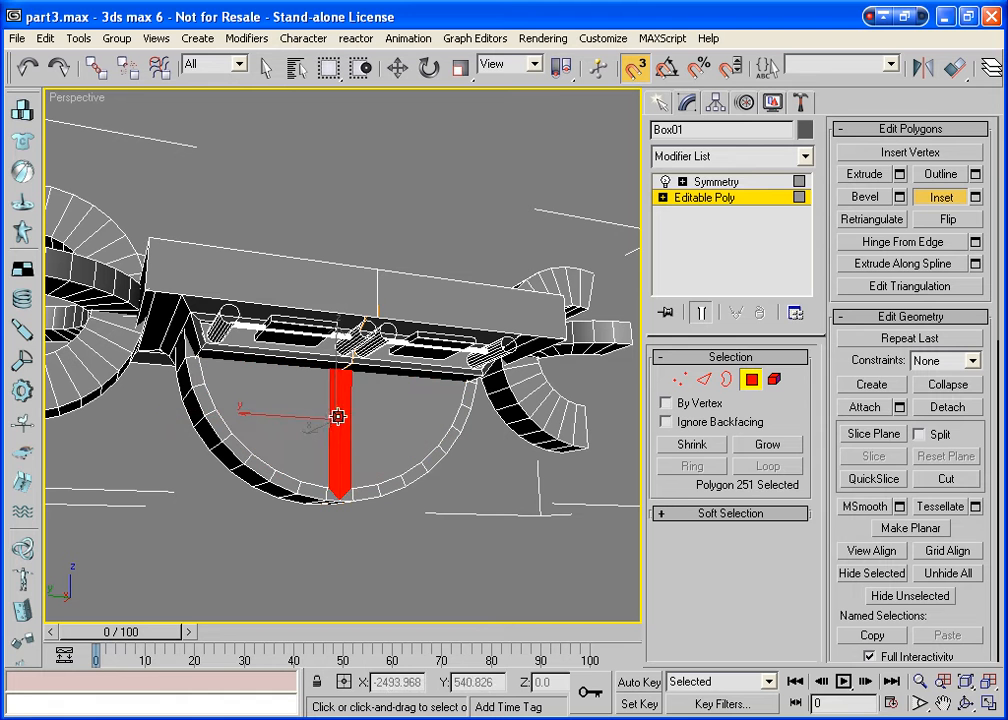
left_click(390, 578)
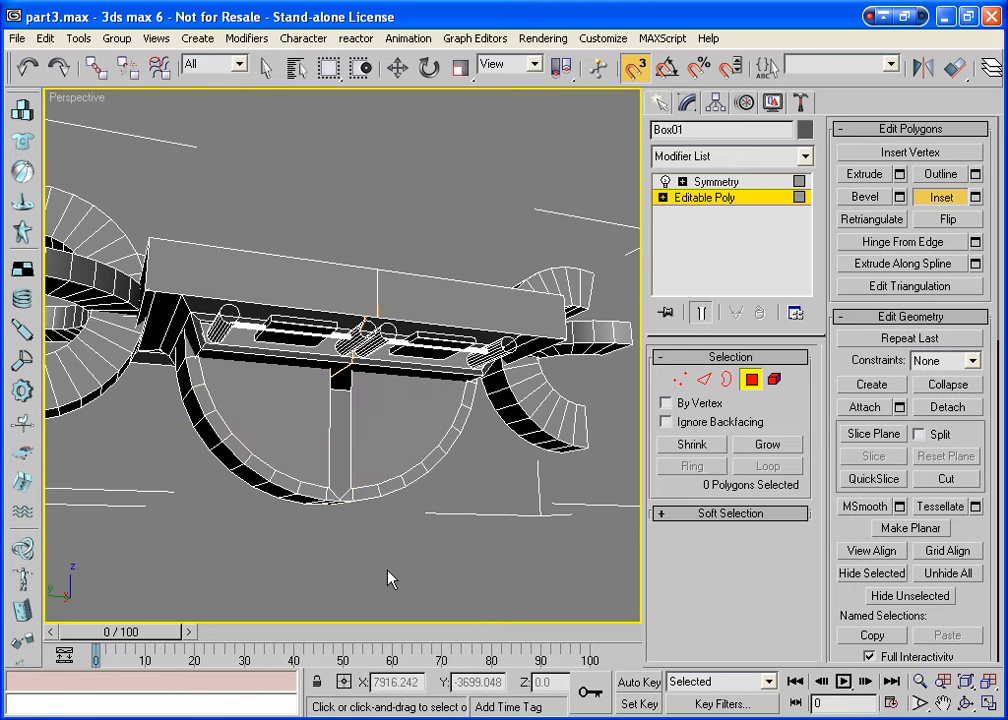
left_click(705, 381)
key("w")
left_click(329, 456)
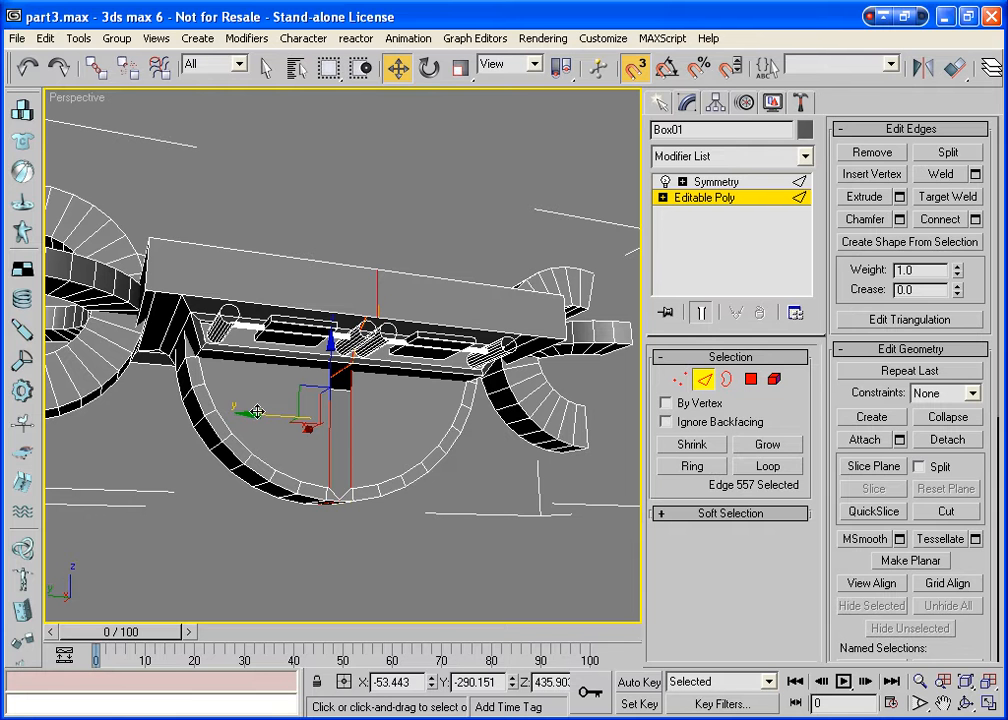
left_click_drag(256, 413, 279, 427)
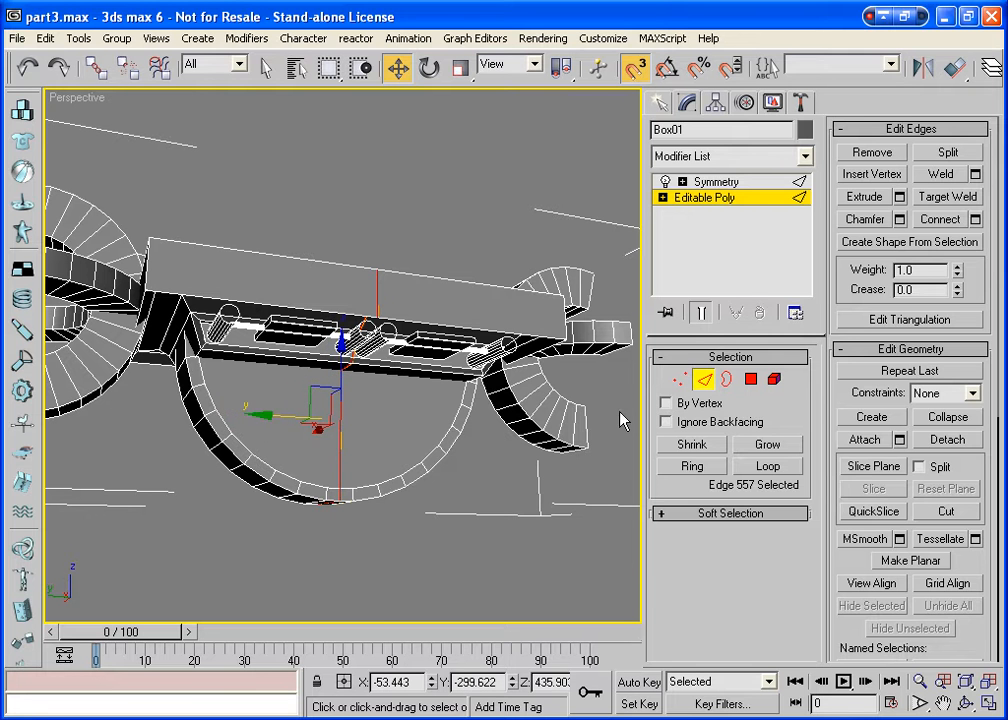
left_click(704, 383)
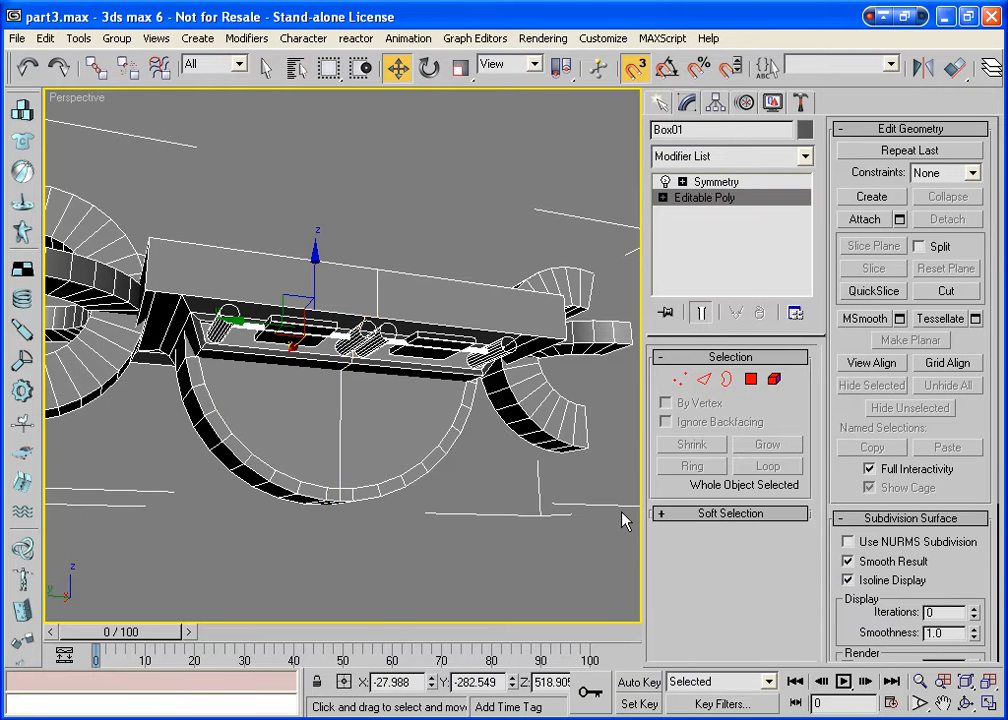
Bevel the cylinder's inset side polygon inward with a slightly smaller outline.
left_click(750, 380)
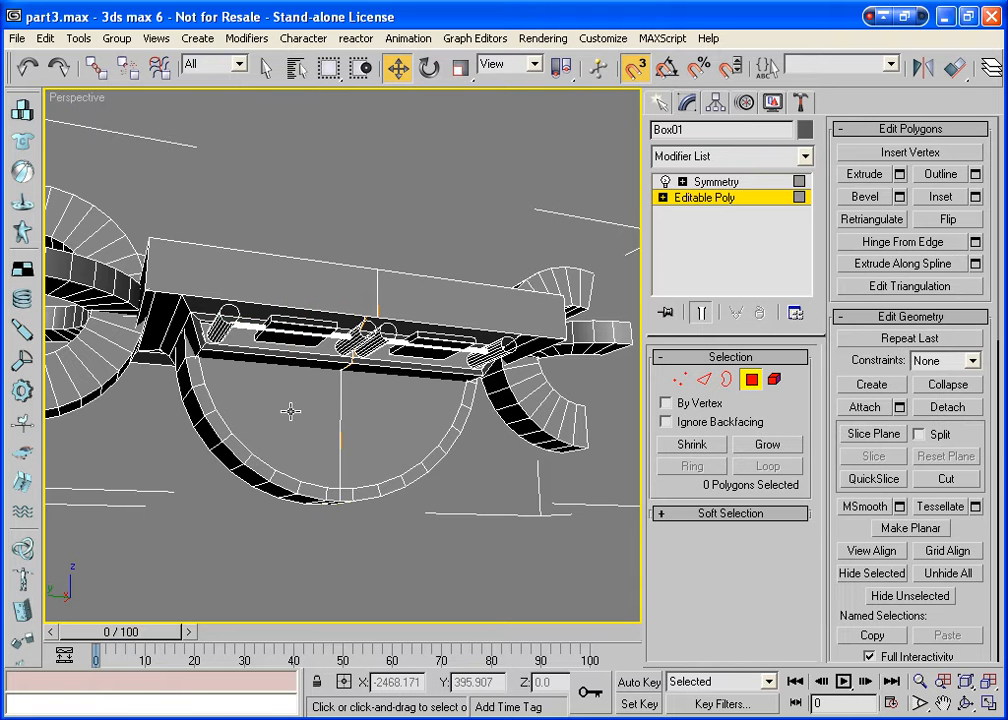
left_click(397, 478)
left_click(966, 703)
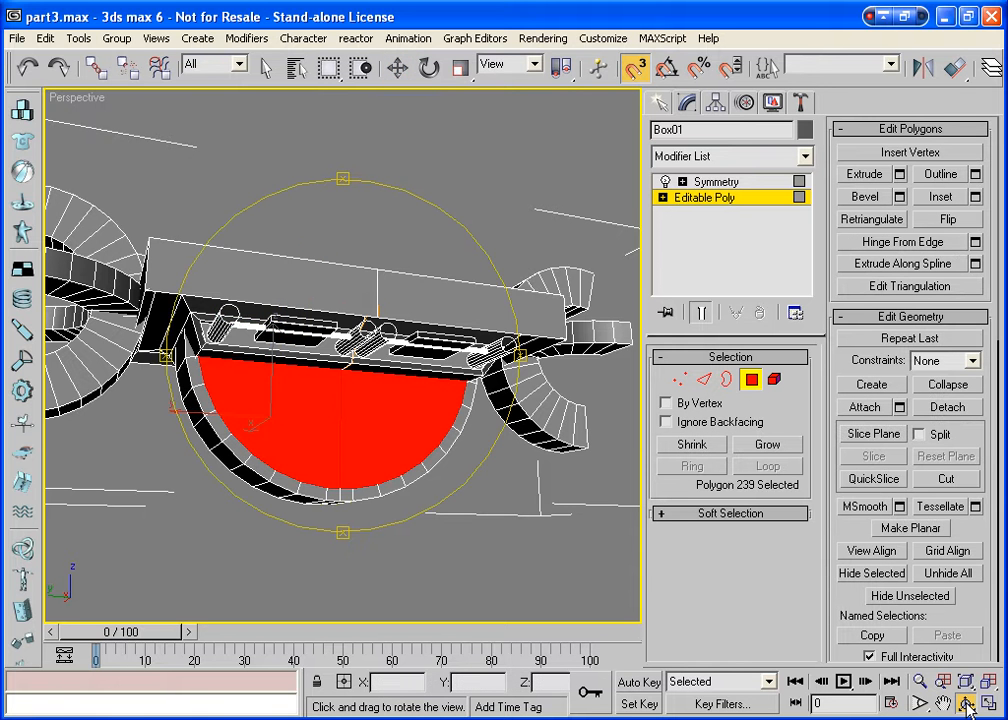
mouse_move(455, 398)
left_mouse_down()
mouse_move(421, 387)
mouse_move(440, 403)
left_mouse_up()
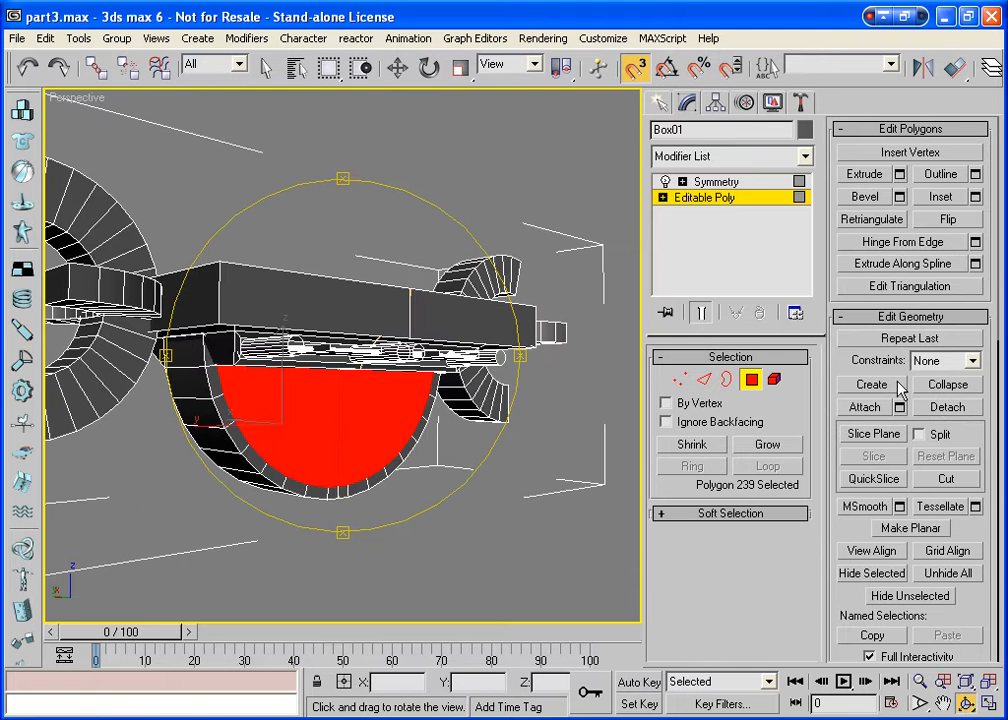
left_click(872, 197)
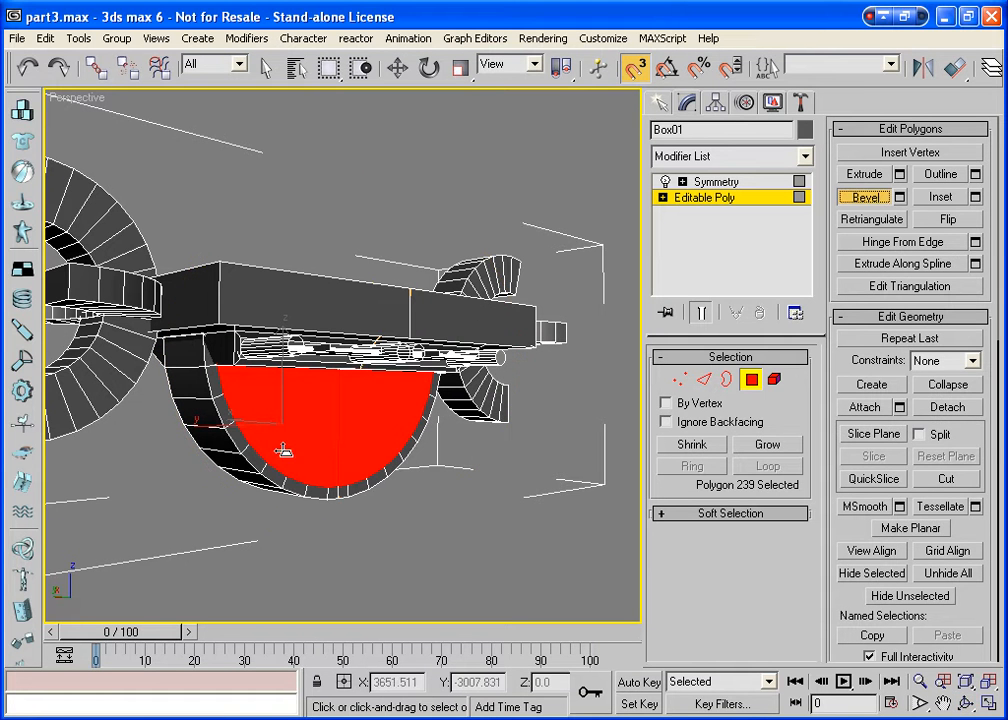
left_click_drag(298, 421, 298, 436)
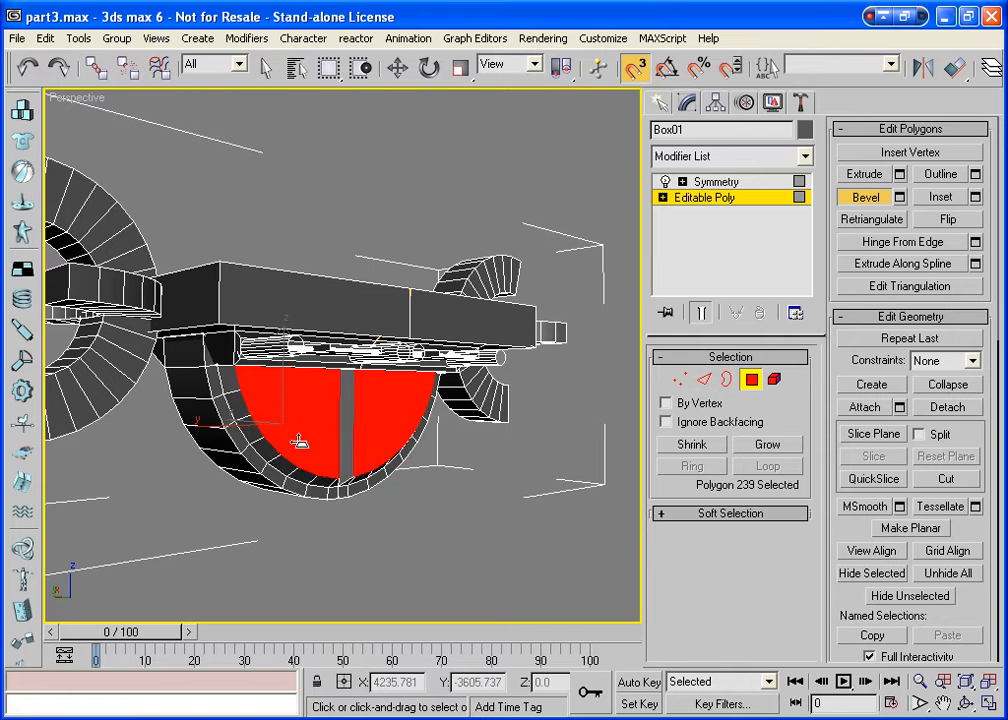
left_click(300, 440)
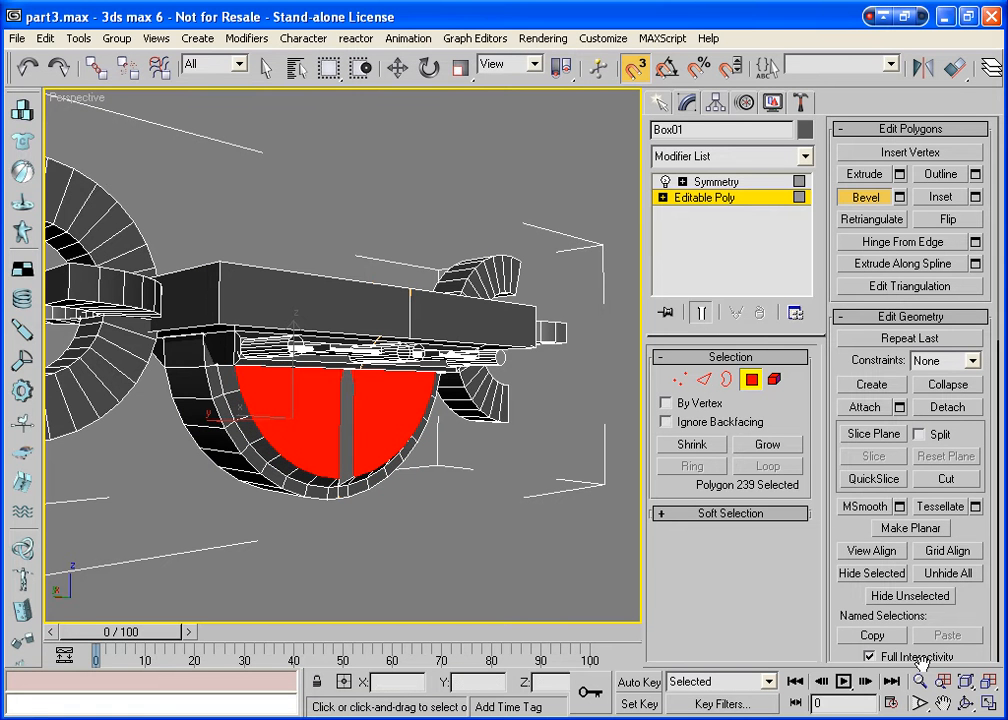
Delete the bevel's narrow side polygon beside the mirror seam in the half cylinder's recess.
left_click(966, 703)
mouse_move(360, 394)
left_mouse_down()
mouse_move(272, 386)
mouse_move(326, 394)
mouse_move(326, 371)
mouse_move(367, 382)
left_mouse_up()
scroll(337, 403, "up", 4)
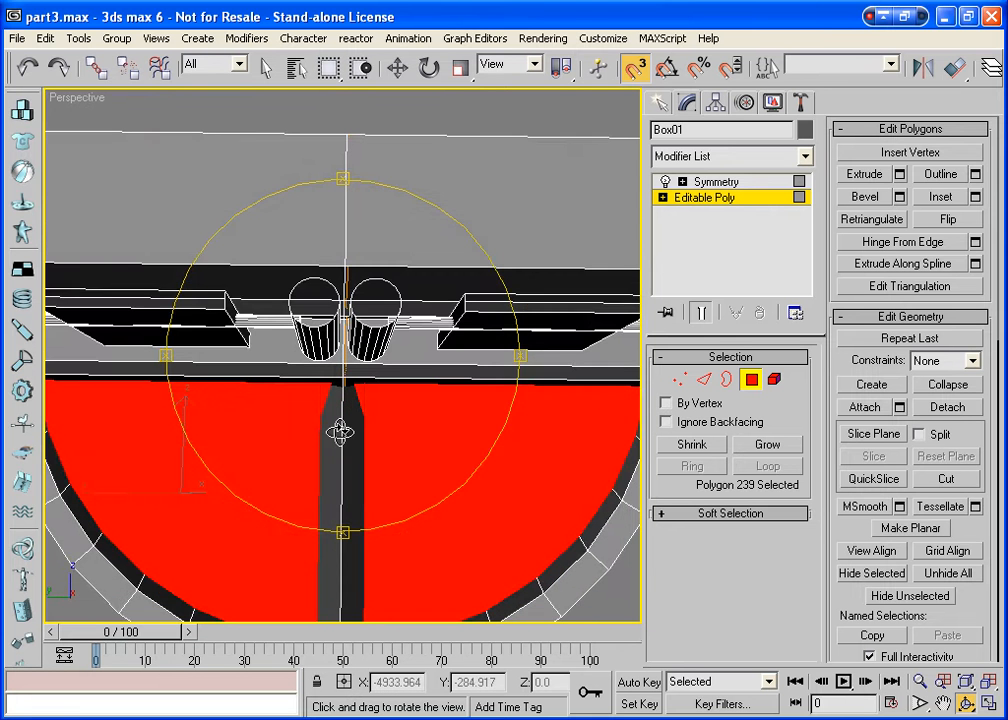
right_click(337, 403)
left_click(330, 404)
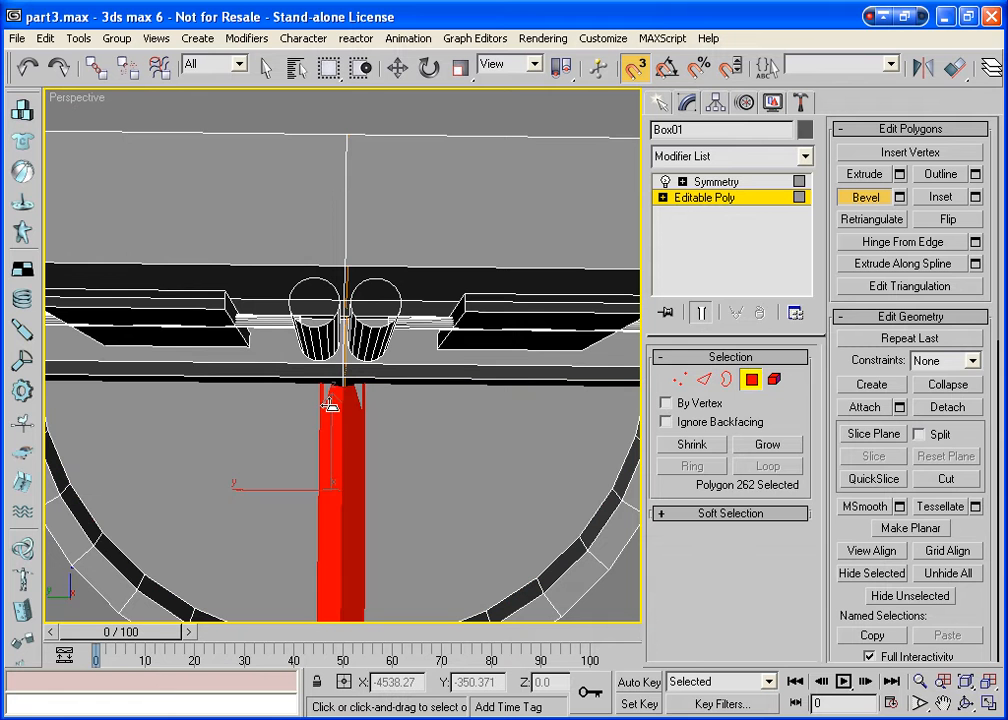
key("Delete")
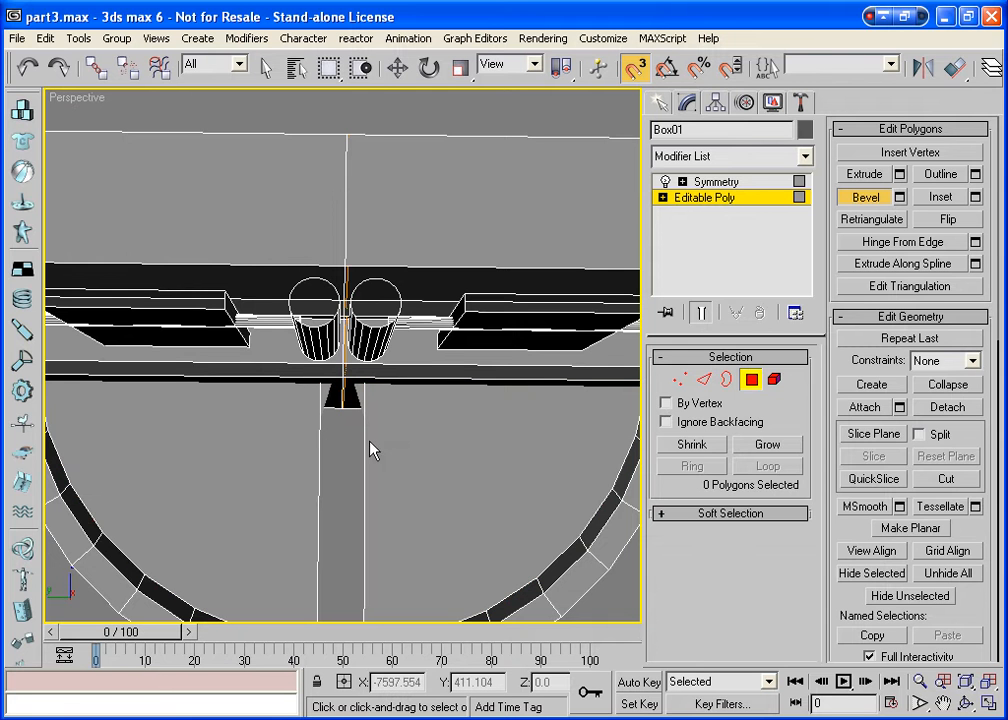
Move the recessed face's inner vertical edge along Y to the centre line to close the gap, then leave Edge level.
key("w")
key("2")
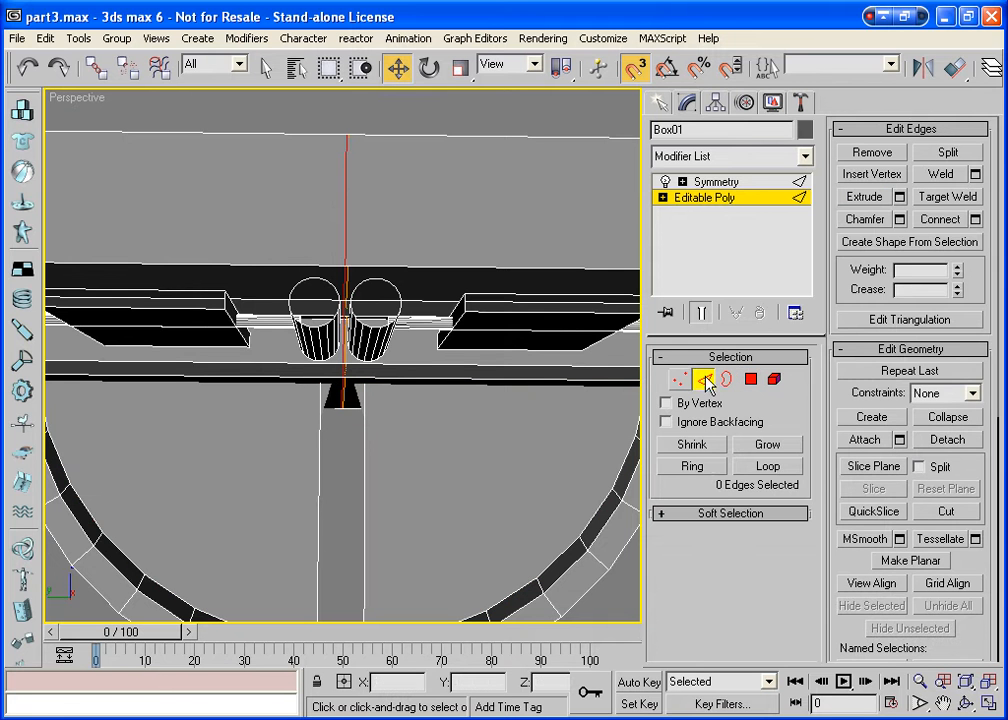
left_click(317, 441)
left_click_drag(243, 475, 285, 499)
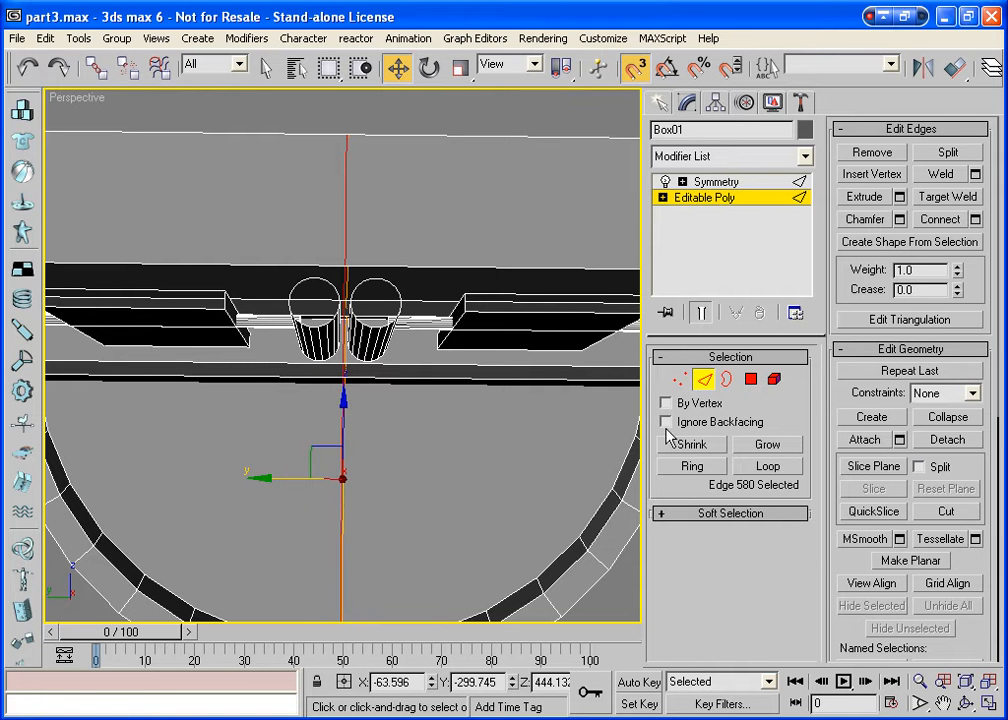
left_click(705, 380)
Inset four alternate polygons of the curved border around the half cylinder's recessed side face by a small amount.
left_click(919, 681)
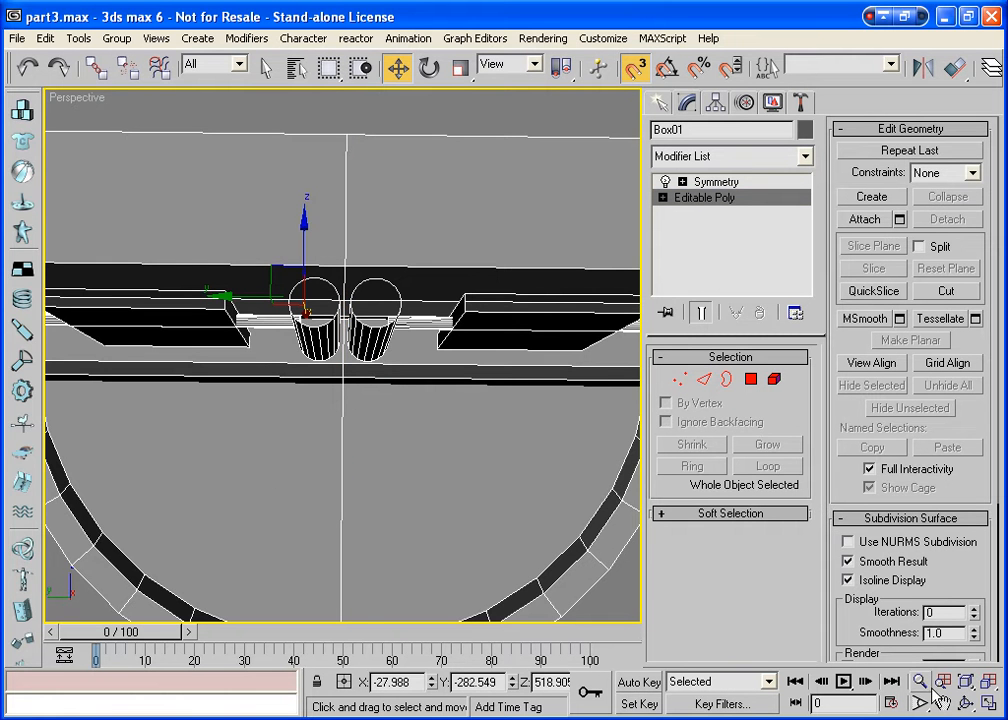
left_click_drag(428, 345, 410, 404)
left_click(965, 703)
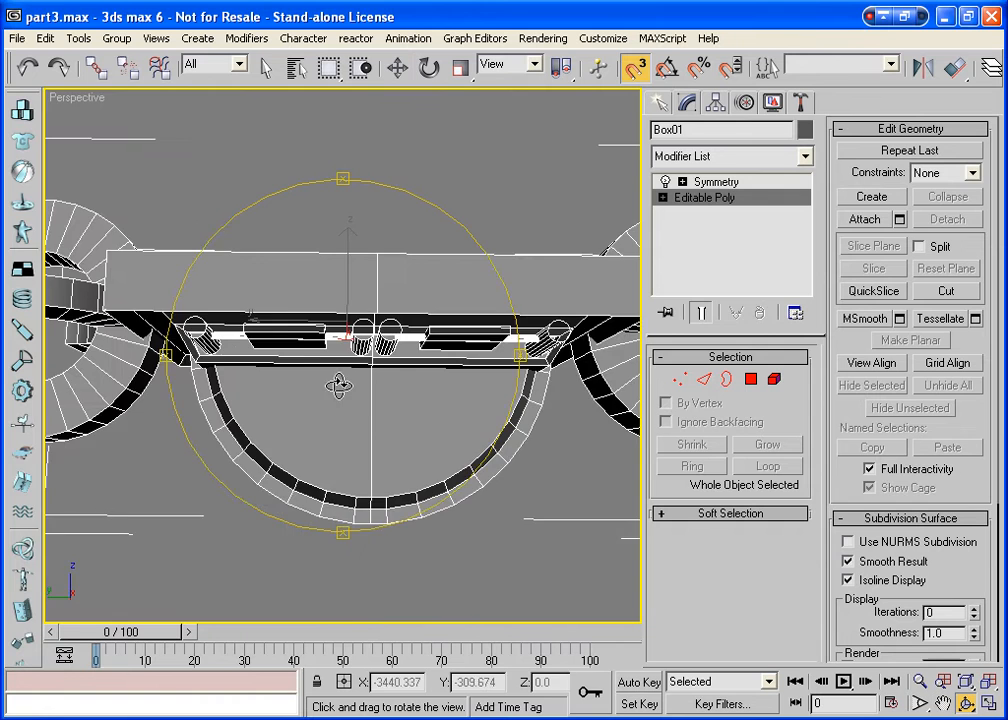
left_click_drag(337, 387, 372, 396)
left_click(751, 379)
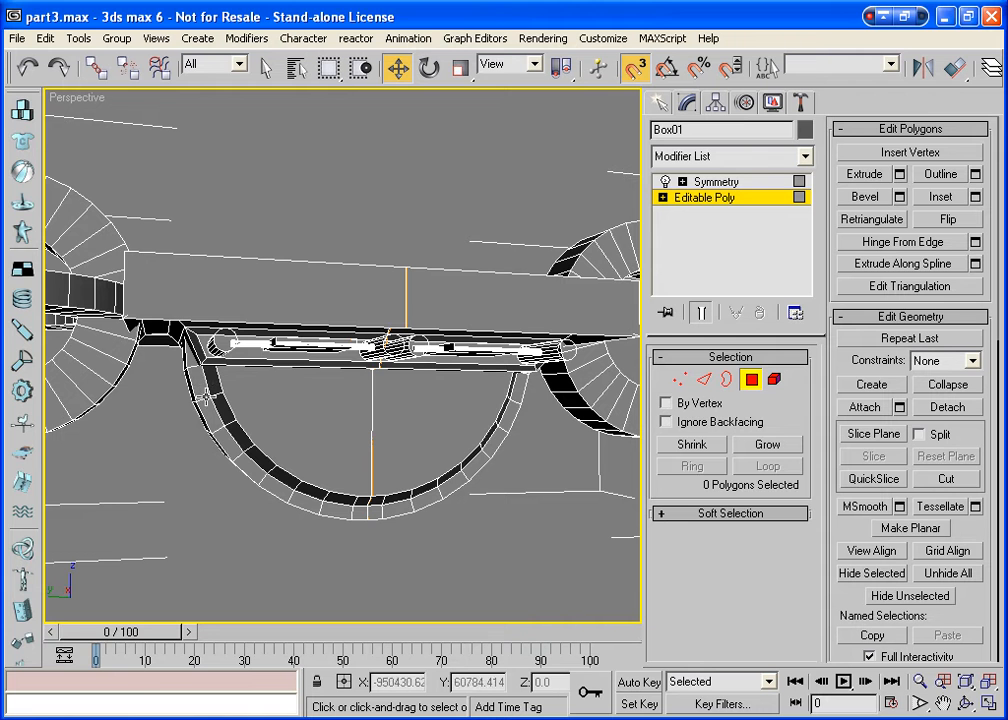
left_click(199, 386)
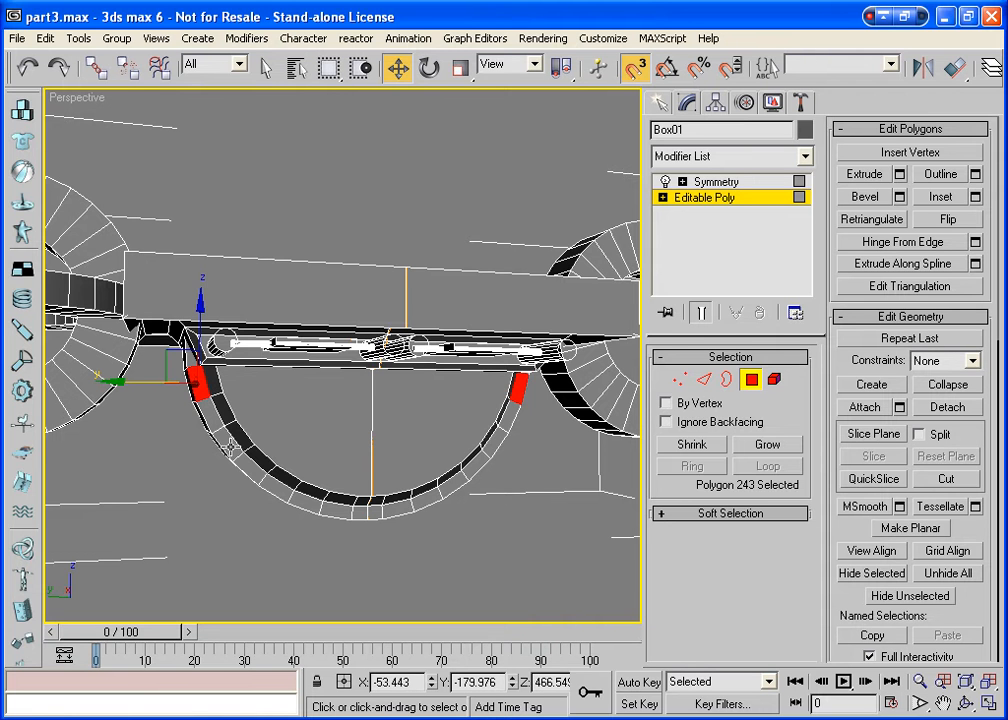
left_click(232, 450, "ctrl")
left_click(276, 485, "ctrl")
left_click(333, 511, "ctrl")
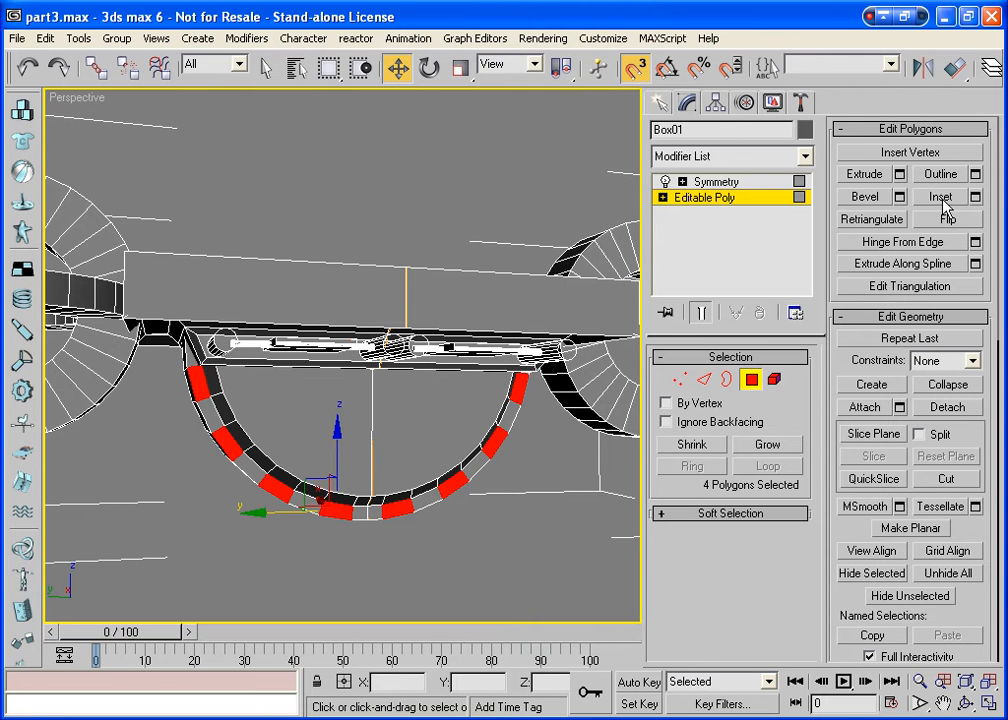
left_click(941, 198)
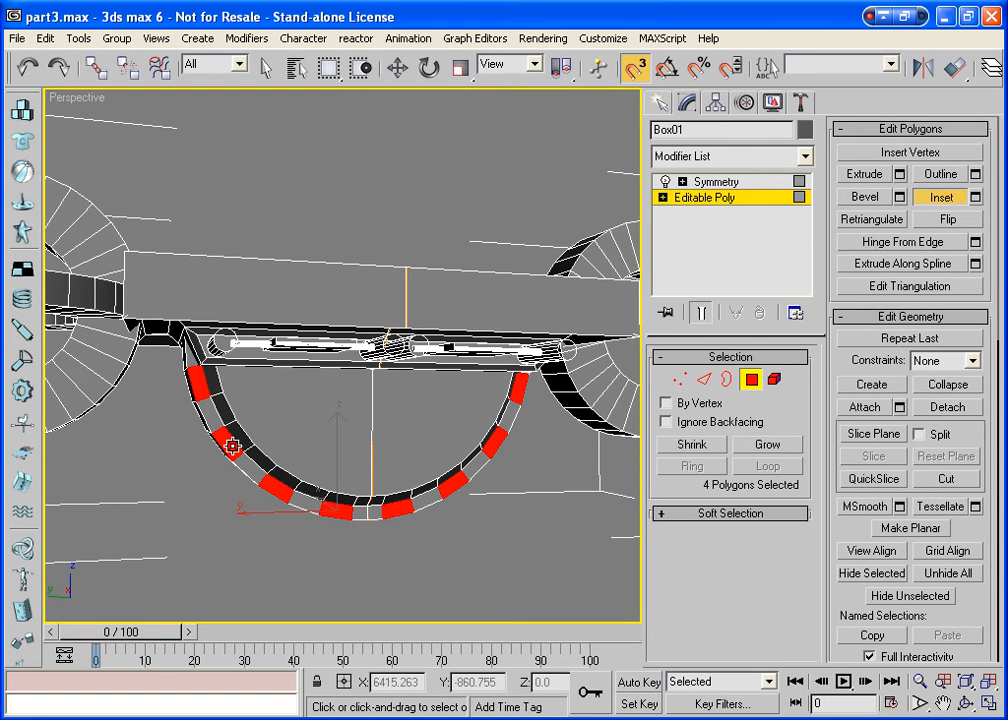
left_click_drag(232, 446, 232, 449)
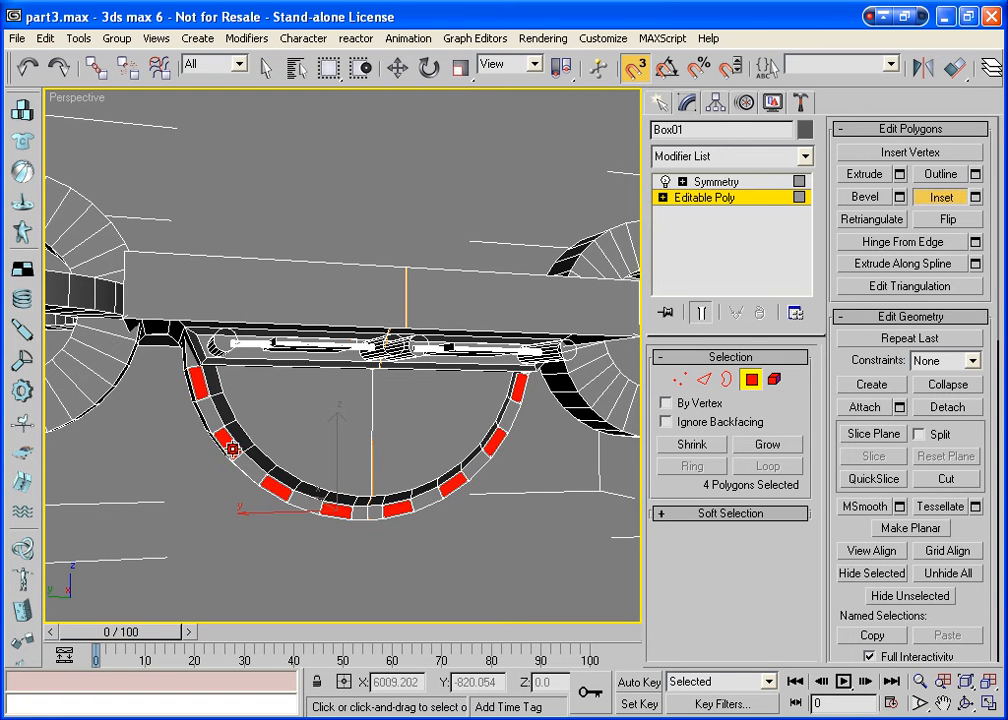
Extrude the four inset border polygons slightly inward to form small recesses, then leave Polygon level.
left_click(866, 176)
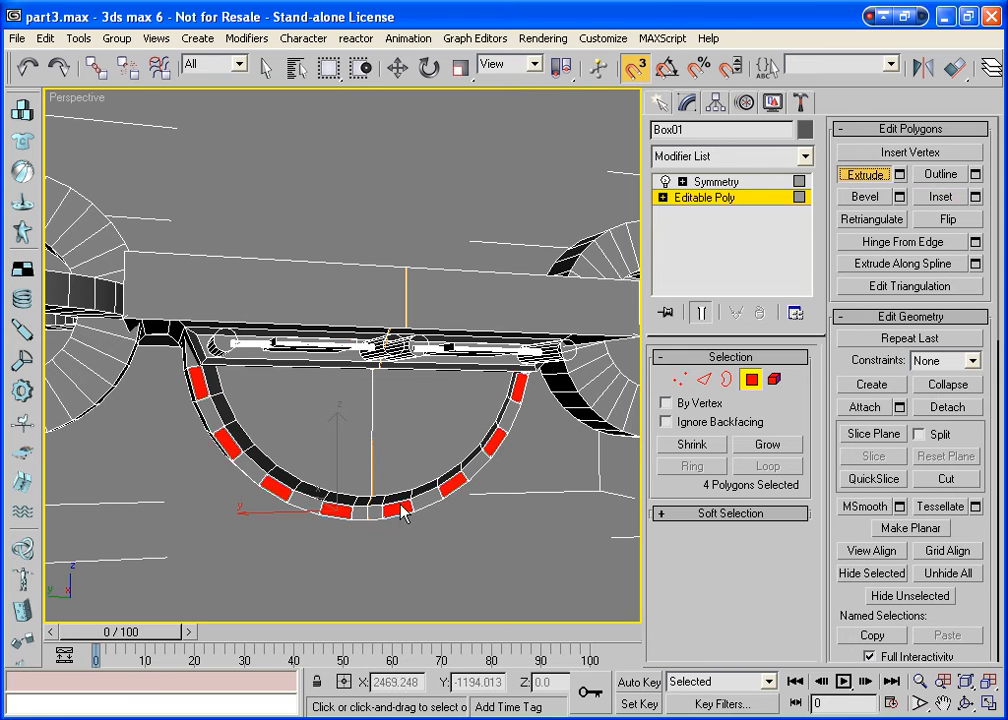
left_click_drag(340, 511, 341, 527)
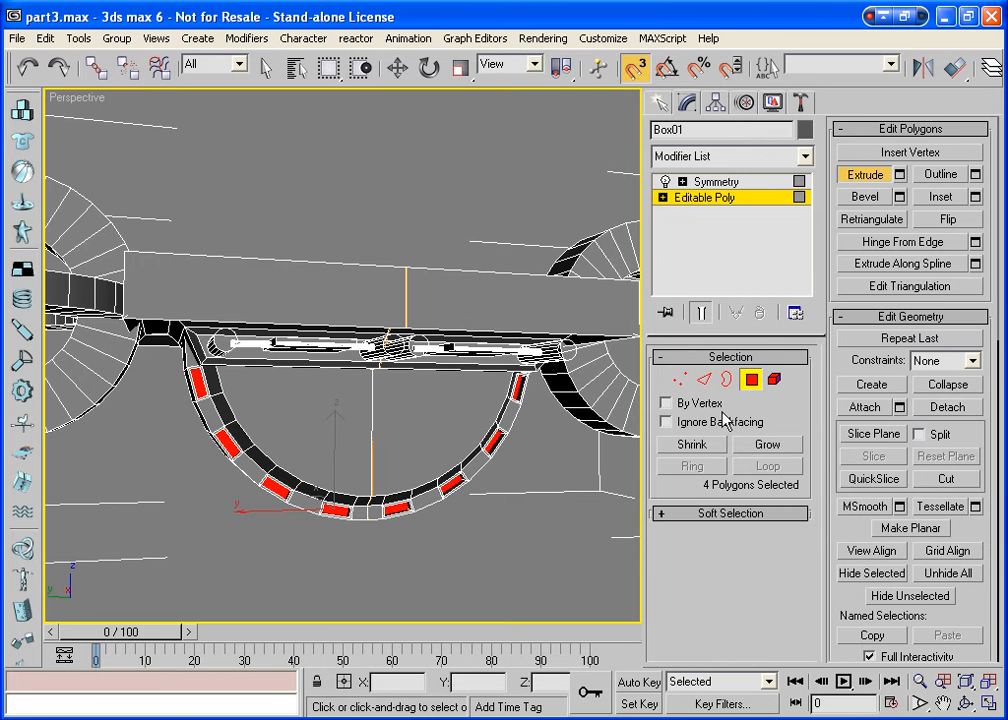
left_click(751, 379)
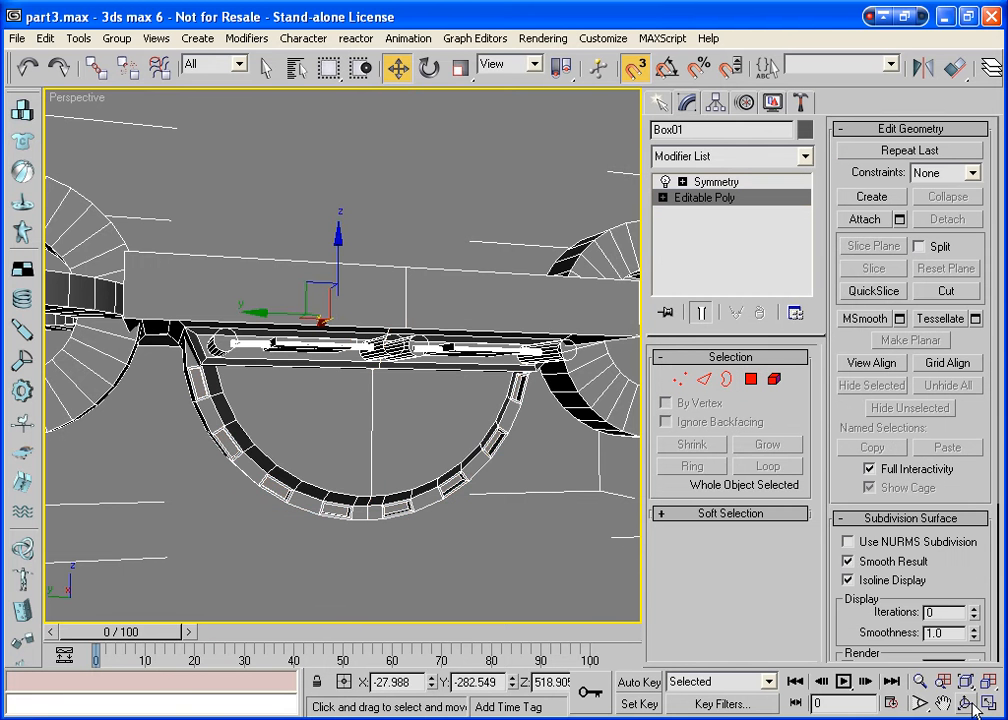
left_click(968, 704)
left_click_drag(400, 414, 453, 346)
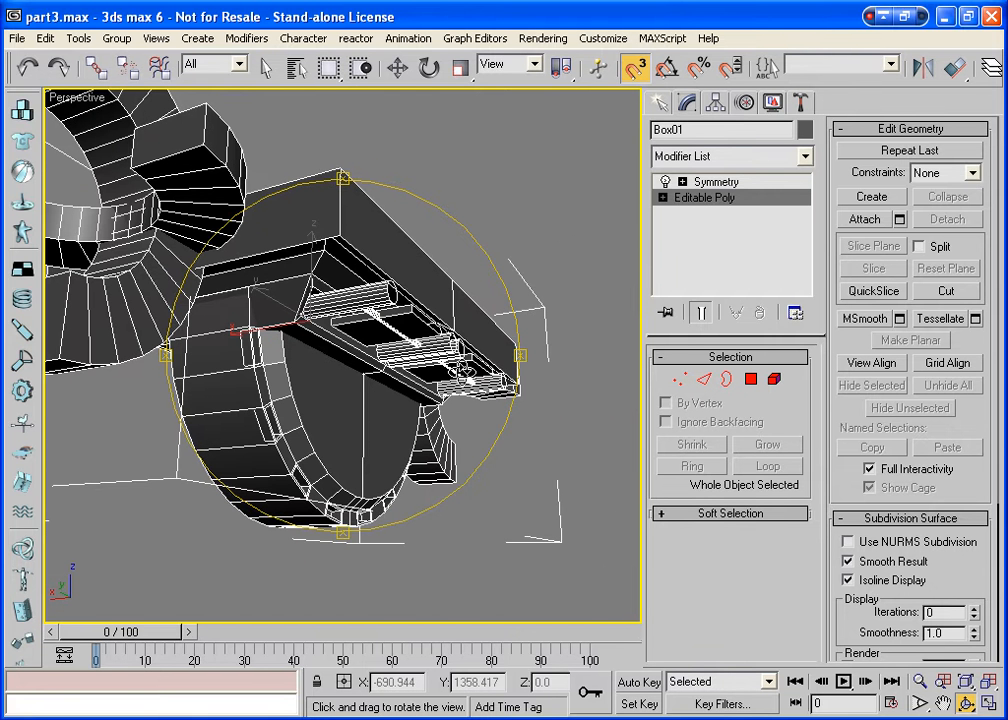
key("w")
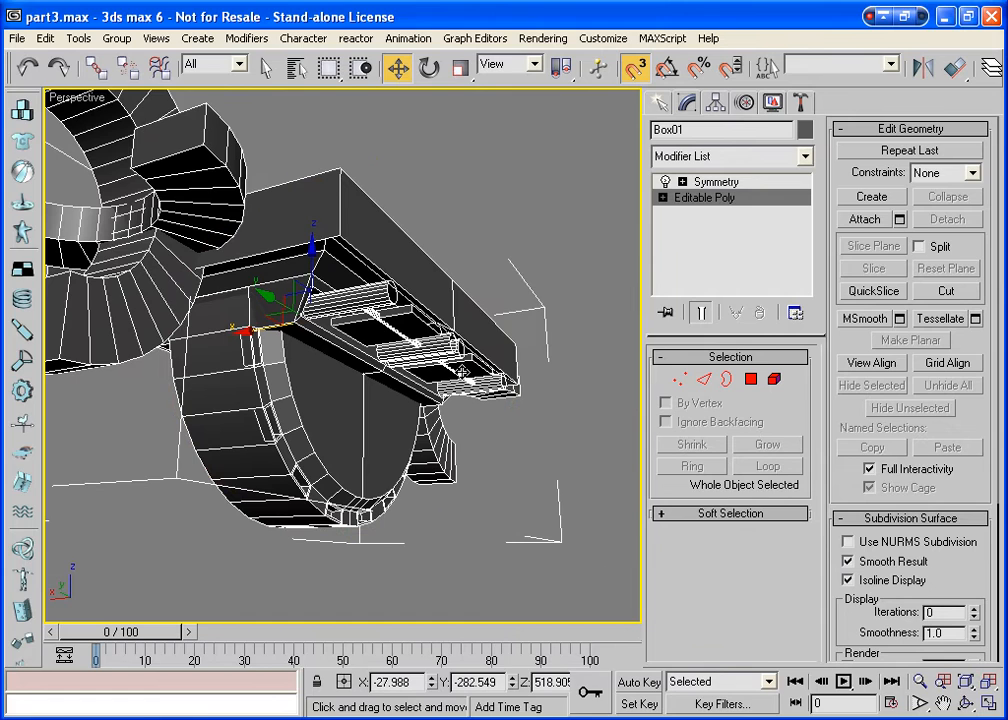